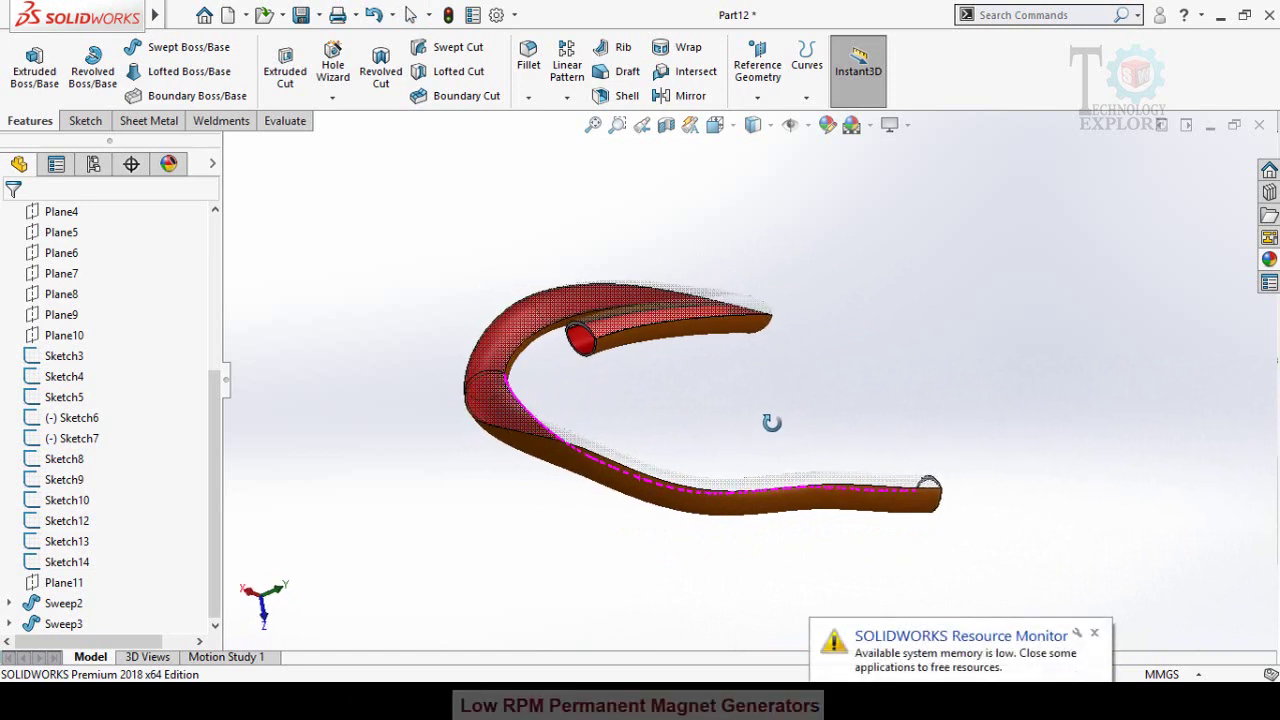
- Orbit the finished channel and cover to inspect another side and the open channel end
{"action": "middle_click_drag", "start_coordinate": [771, 422], "coordinate": [747, 390]}
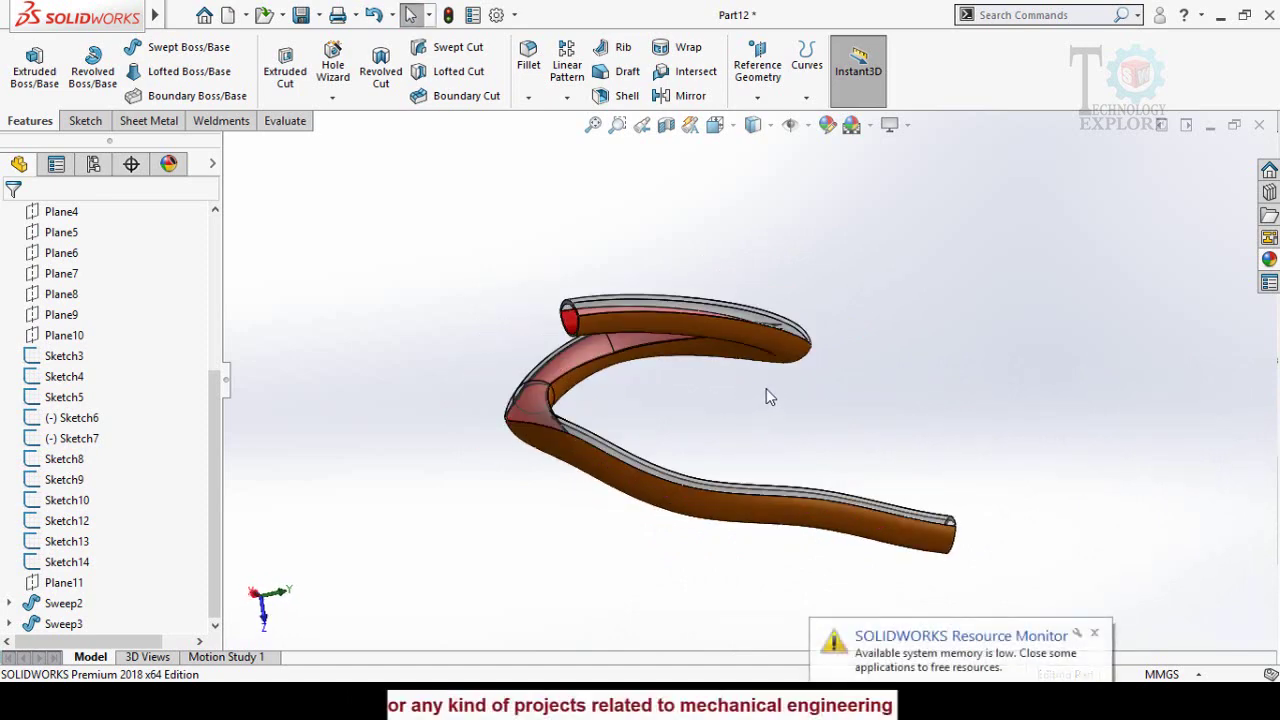
{"action": "mouse_move", "coordinate": [766, 390]}
{"action": "middle_mouse_down"}
{"action": "mouse_move", "coordinate": [757, 383]}
{"action": "mouse_move", "coordinate": [749, 403]}
{"action": "mouse_move", "coordinate": [782, 442]}
{"action": "middle_mouse_up"}
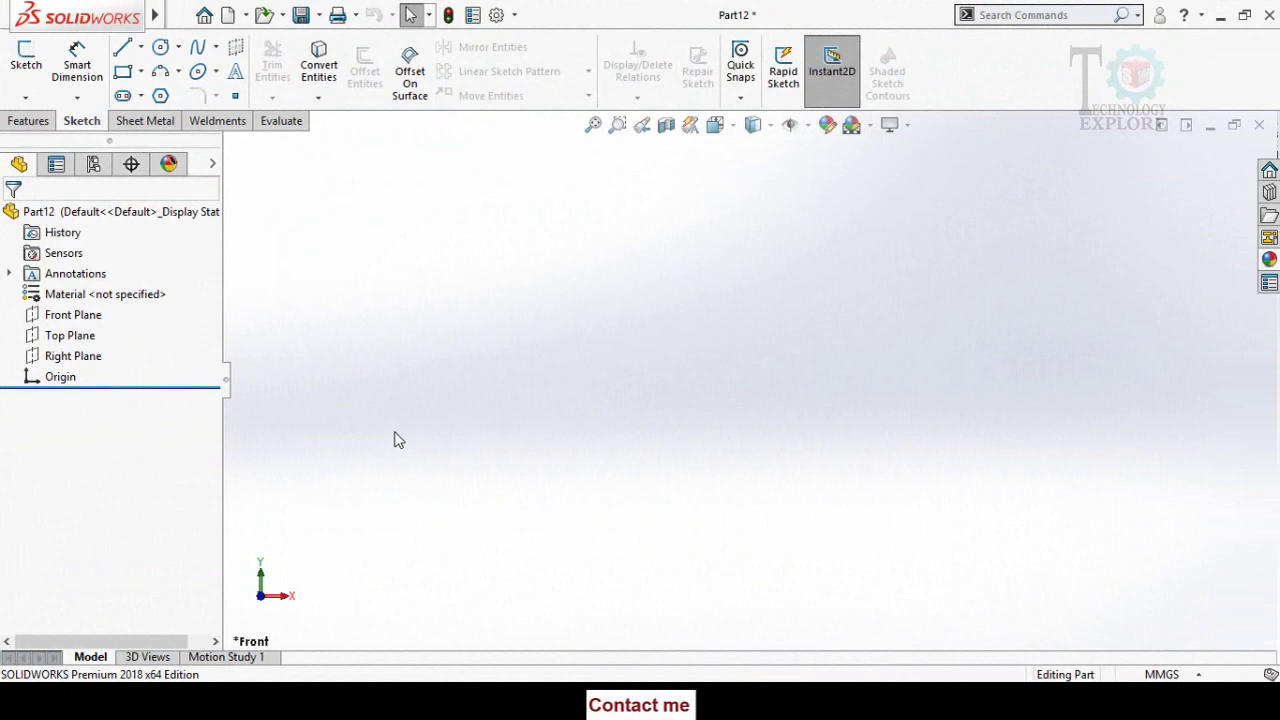
- Start a sketch on the Front Plane and draw a vertical line up from the origin
{"action": "left_click", "coordinate": [66, 316]}
{"action": "left_click", "coordinate": [83, 286]}
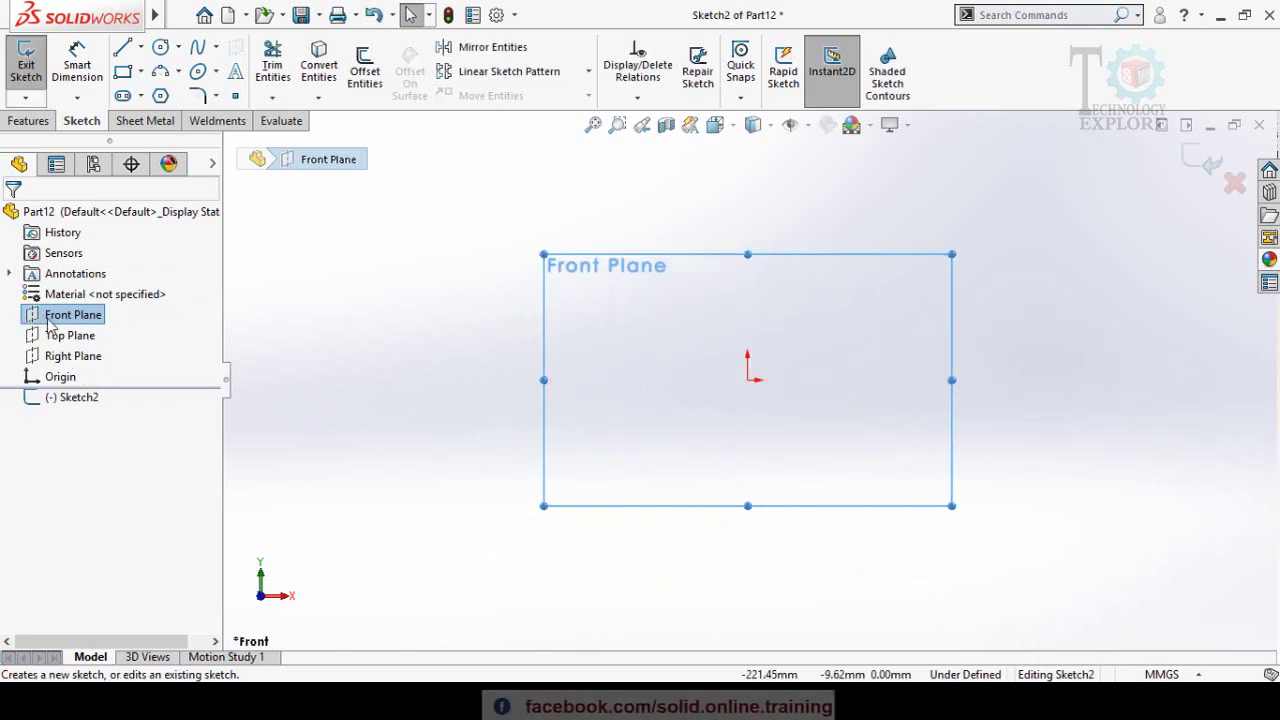
{"action": "left_click", "coordinate": [362, 341]}
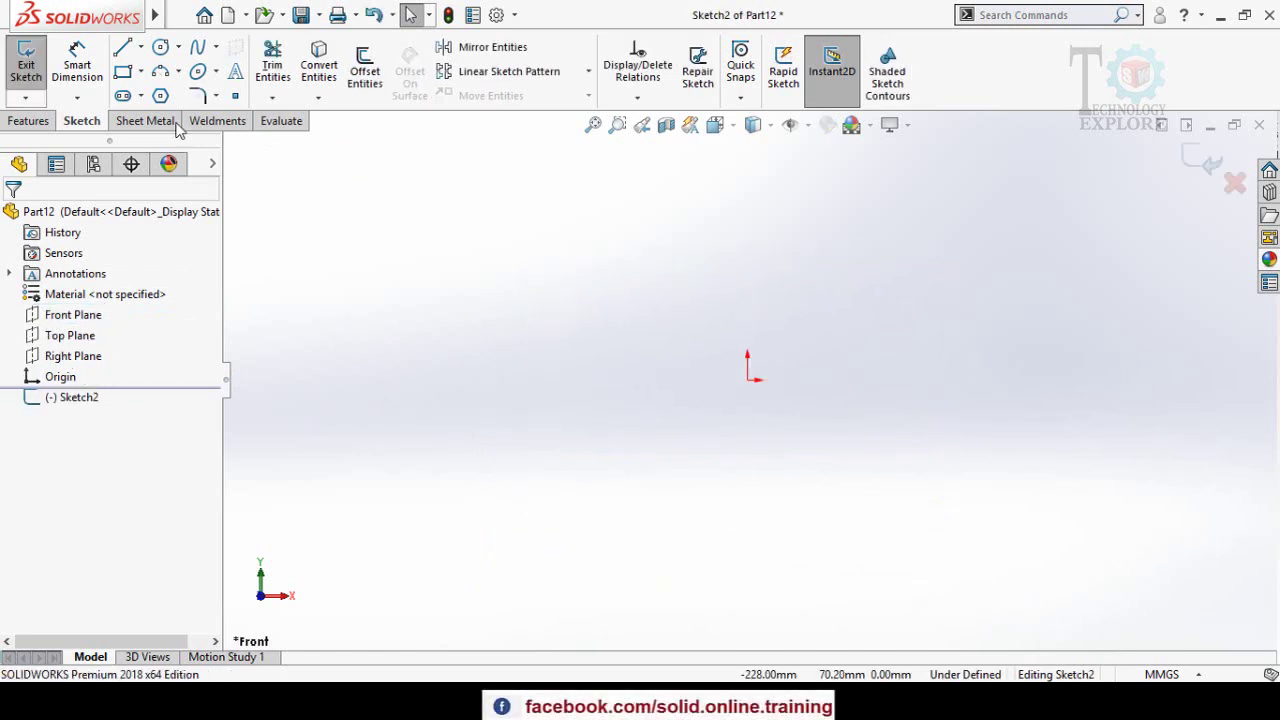
{"action": "left_click", "coordinate": [121, 50]}
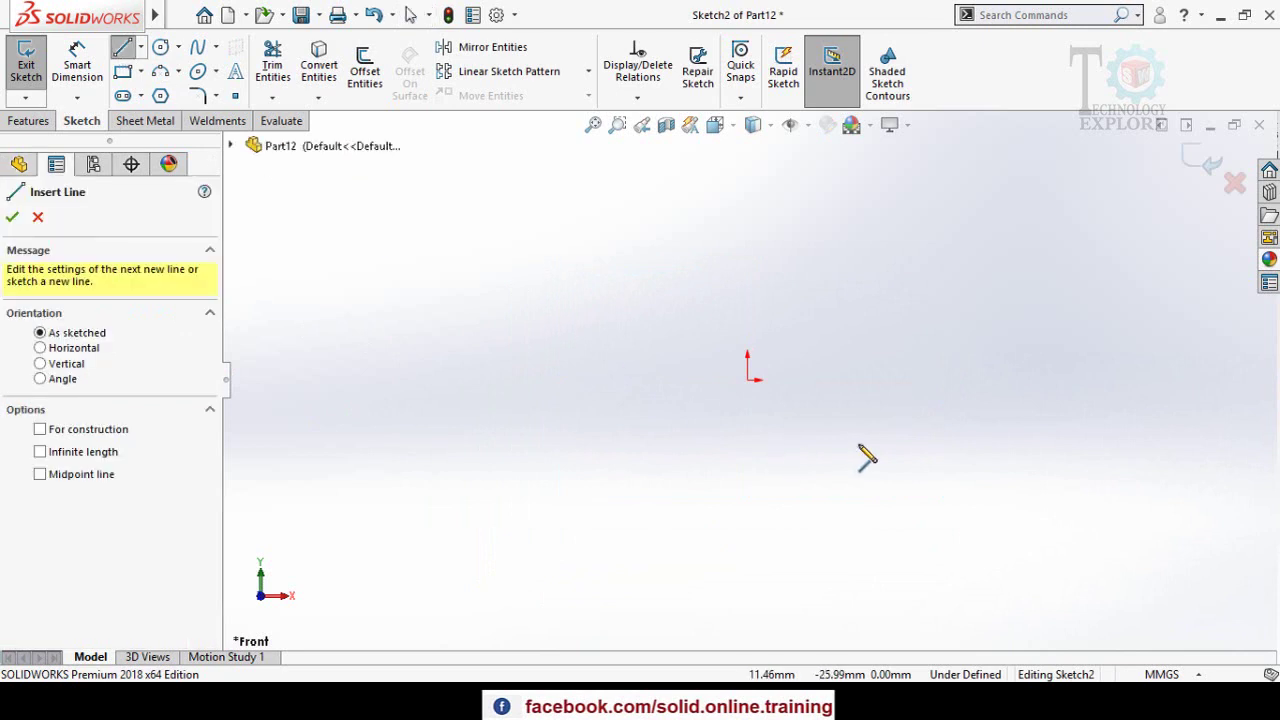
{"action": "left_click", "coordinate": [747, 379]}
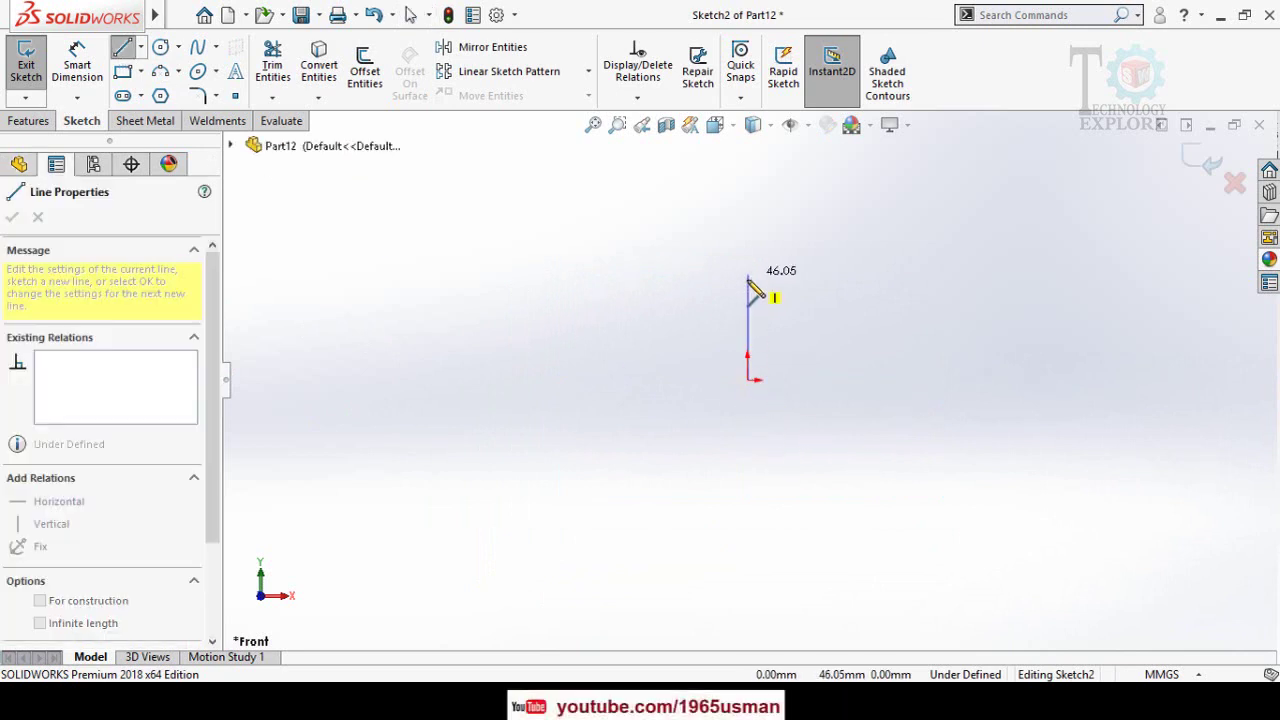
{"action": "left_click", "coordinate": [748, 260]}
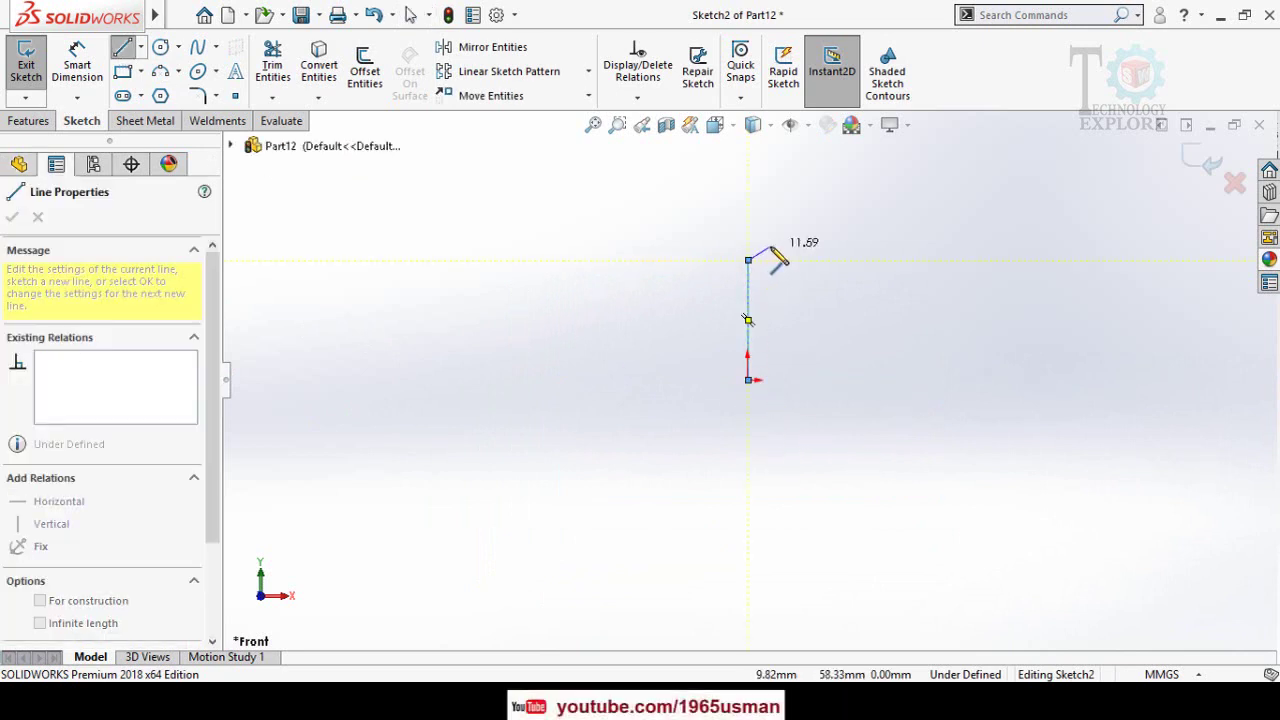
{"action": "key", "text": "Escape"}
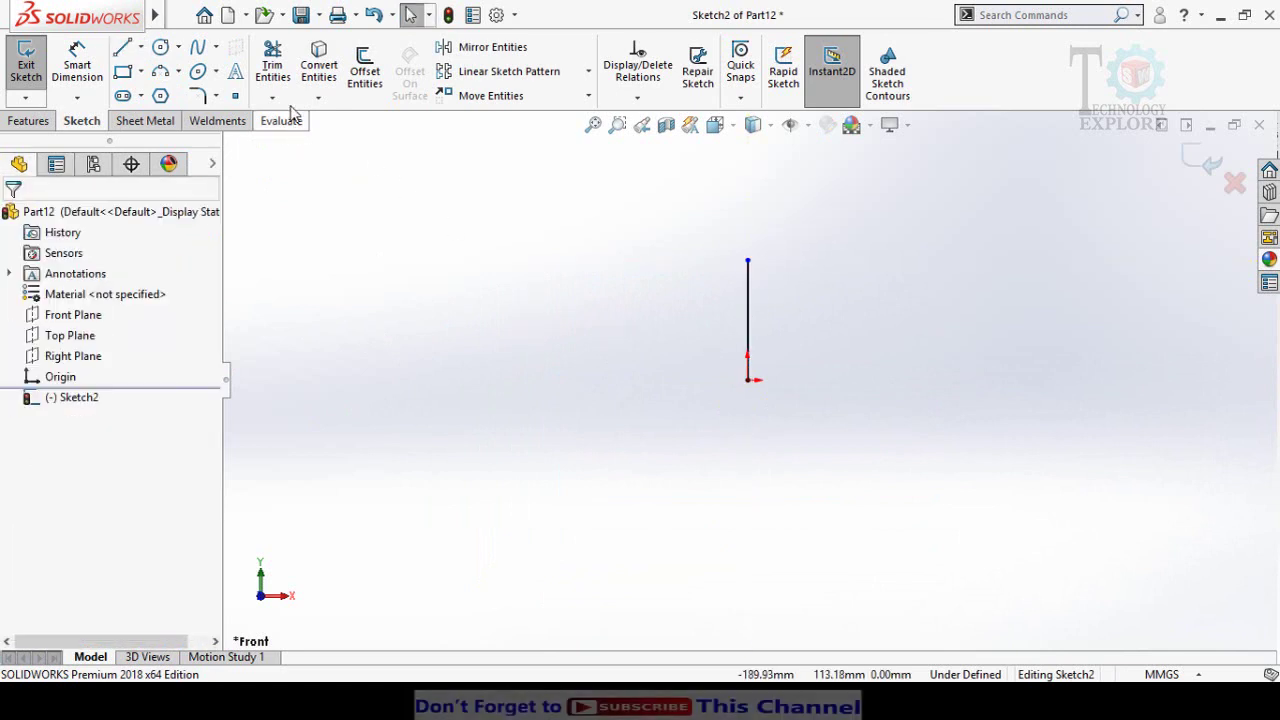
- Chain three 3-point arcs from the line's top, the last ending left of the line
{"action": "left_click", "coordinate": [162, 70]}
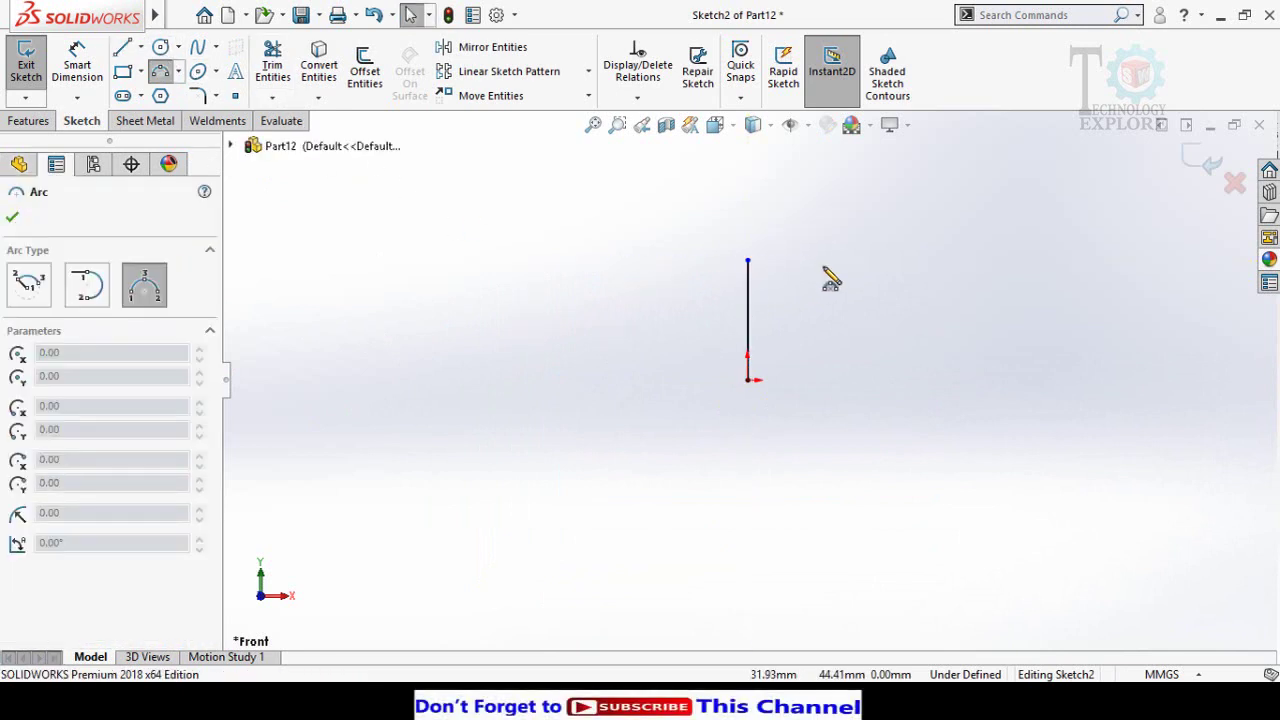
{"action": "left_click", "coordinate": [750, 261]}
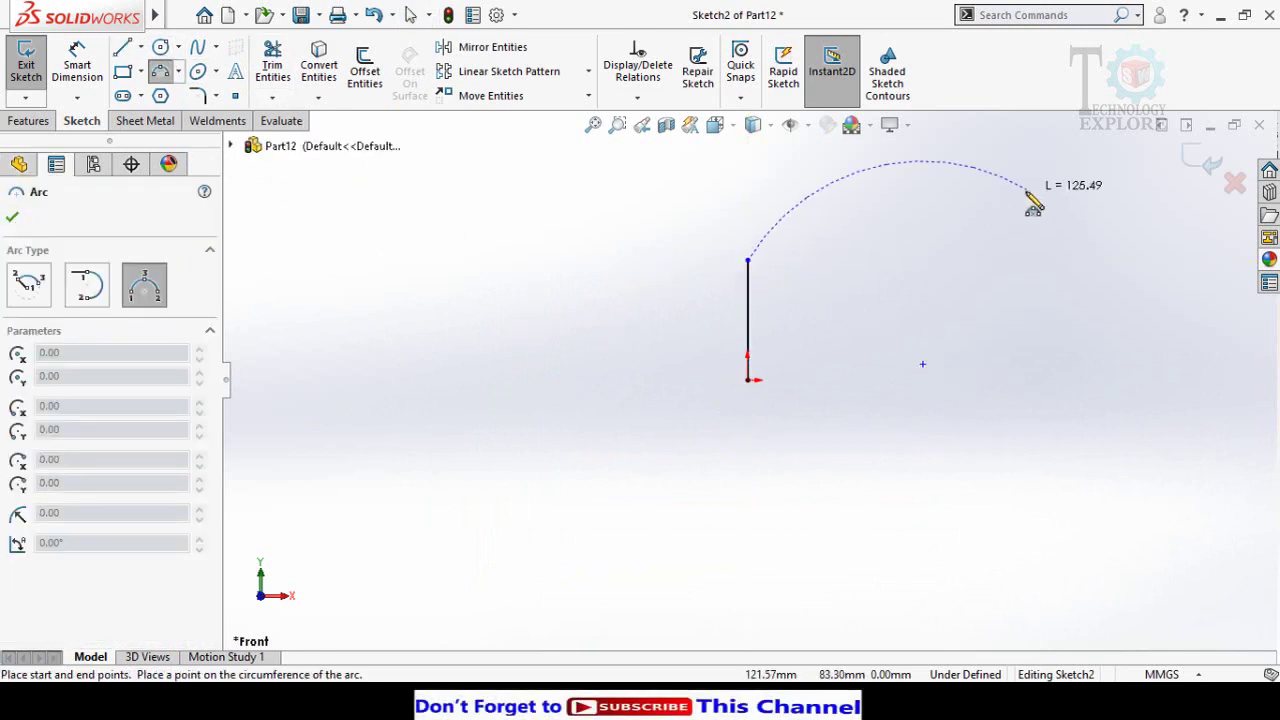
{"action": "left_click", "coordinate": [878, 207]}
{"action": "left_click", "coordinate": [894, 240]}
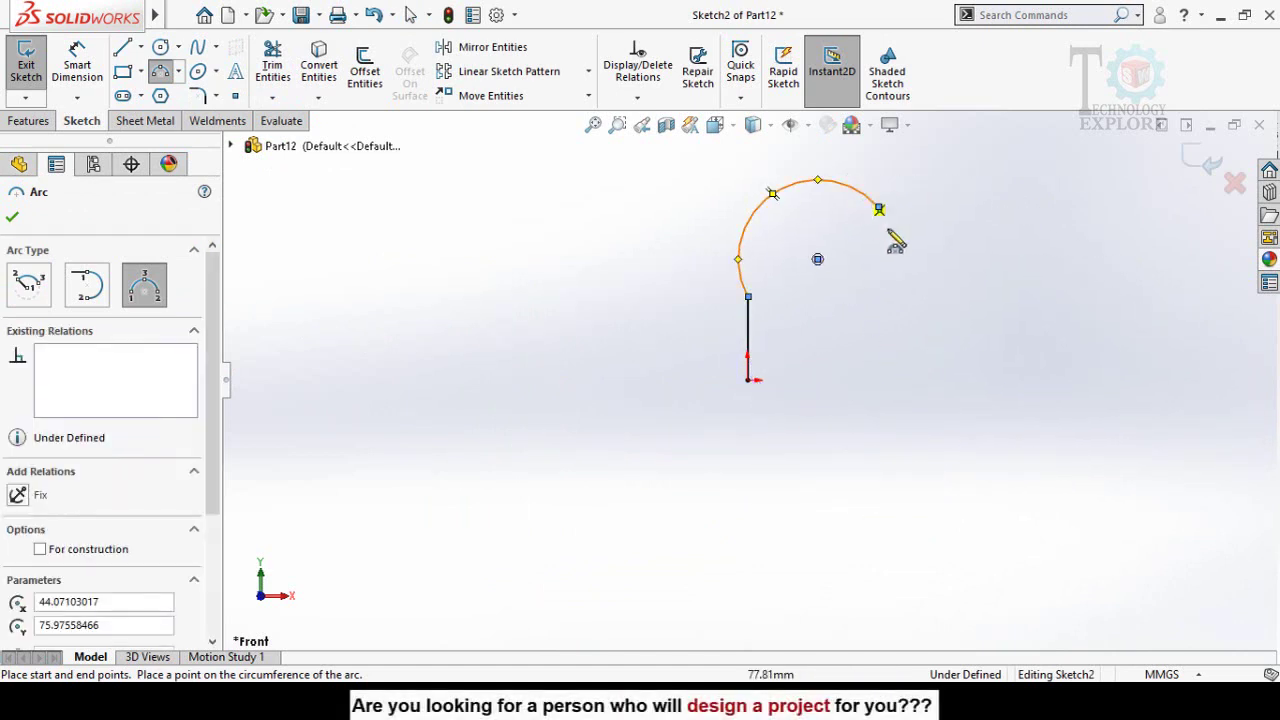
{"action": "left_click", "coordinate": [880, 209]}
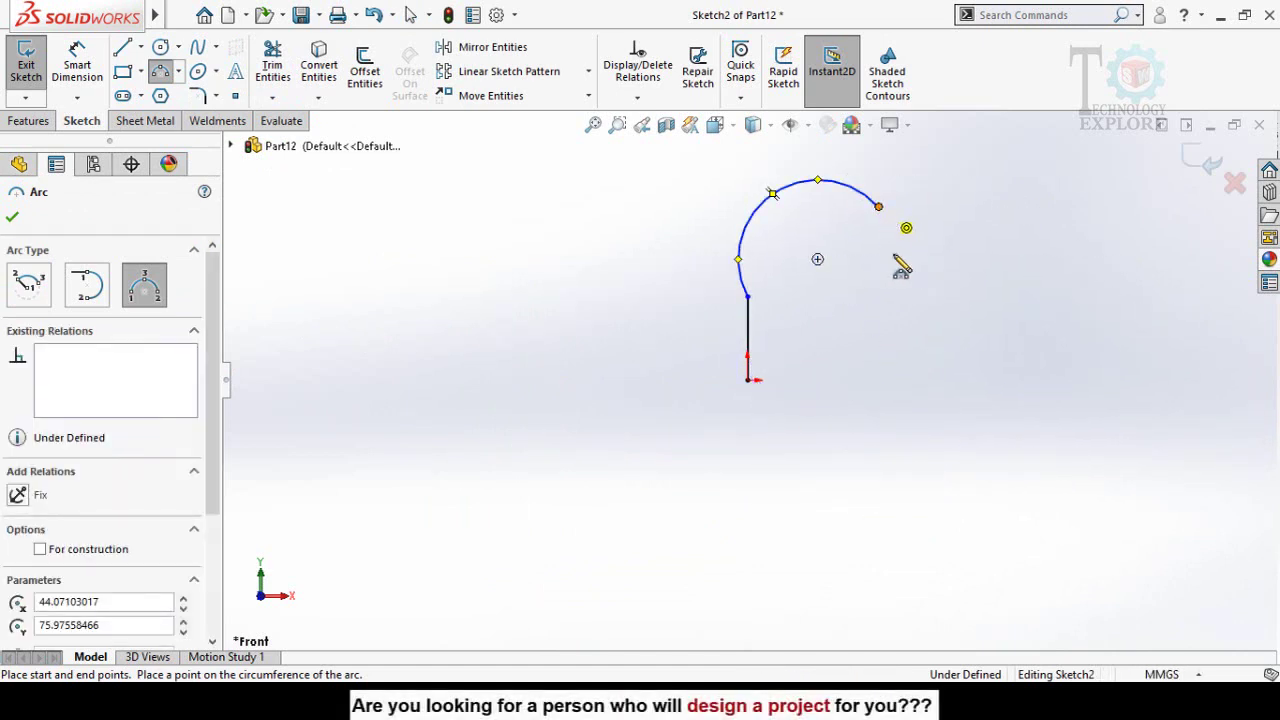
{"action": "left_click", "coordinate": [914, 350]}
{"action": "left_click", "coordinate": [942, 325]}
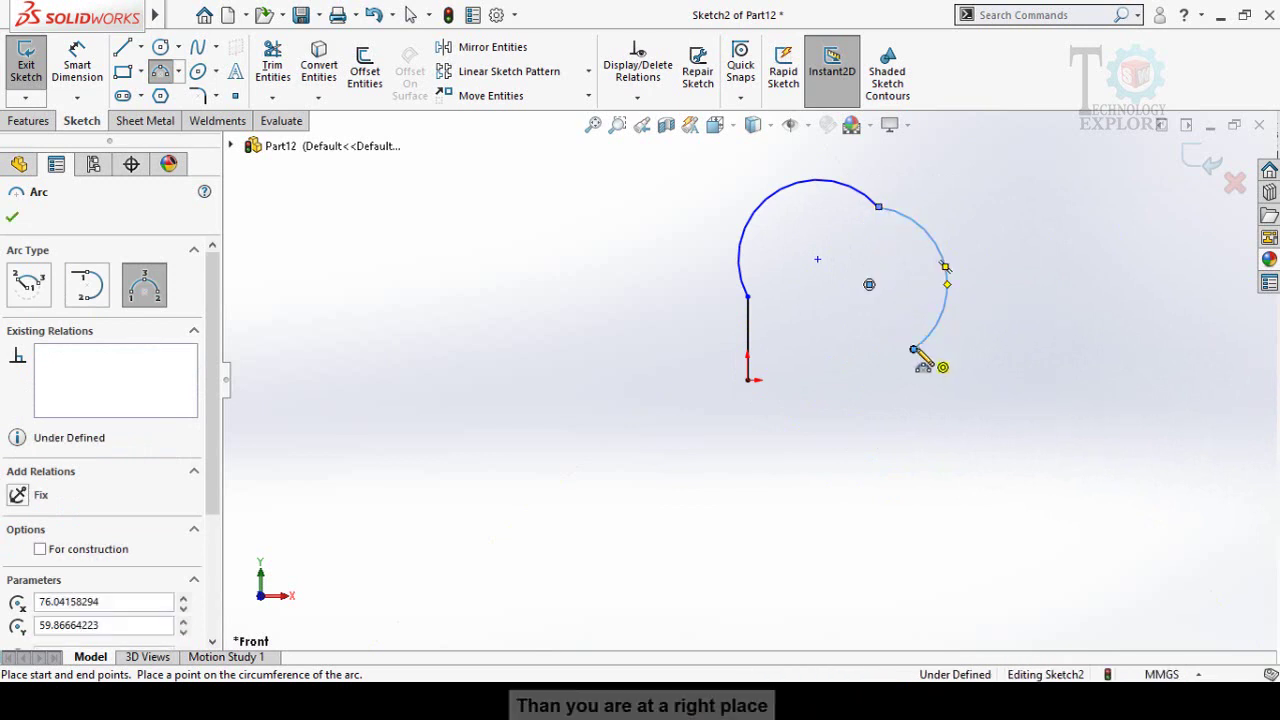
{"action": "left_click", "coordinate": [914, 350]}
{"action": "left_click", "coordinate": [682, 300]}
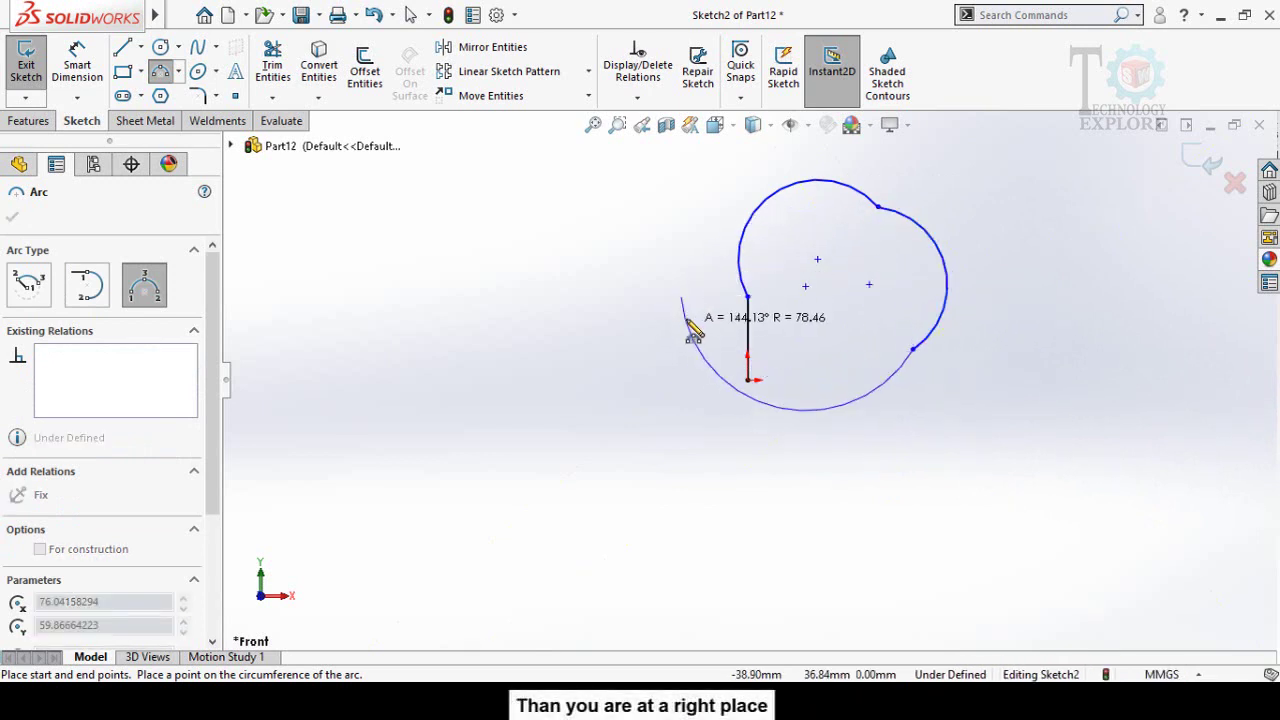
{"action": "left_click", "coordinate": [689, 315]}
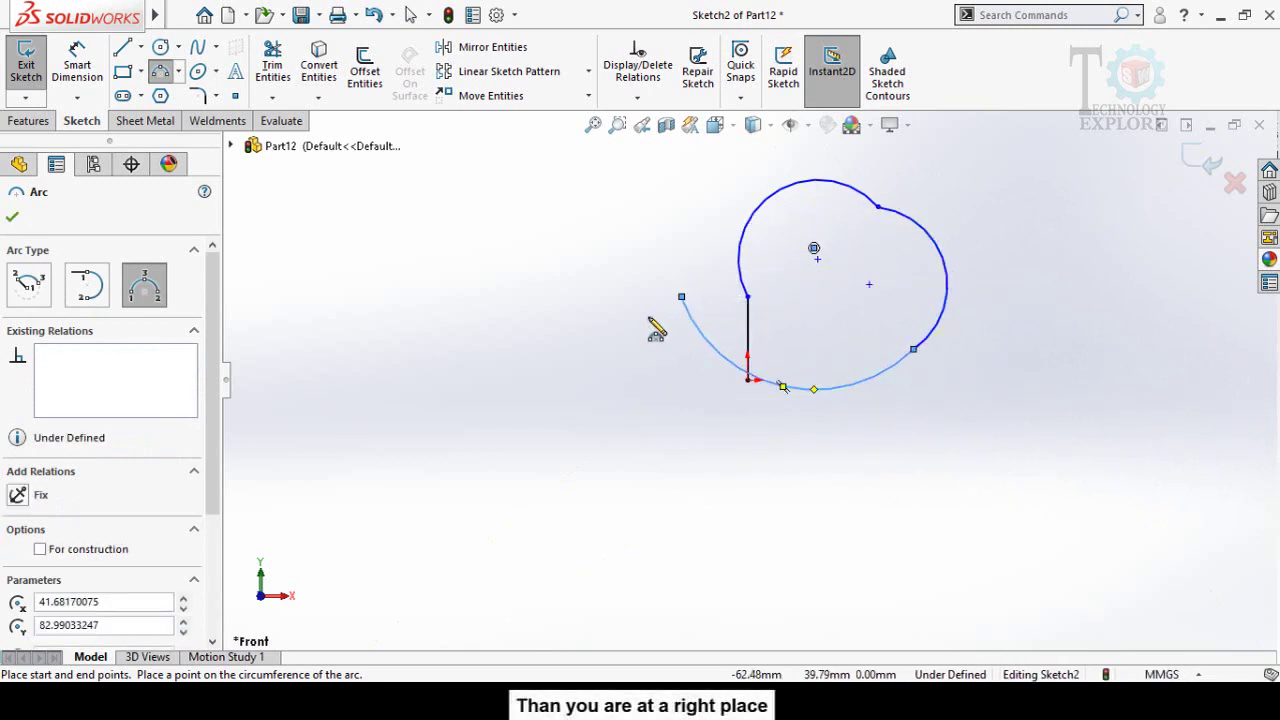
{"action": "key", "text": "Escape"}
- Draw a second vertical line rising from the third arc's free end
{"action": "key", "text": "l"}
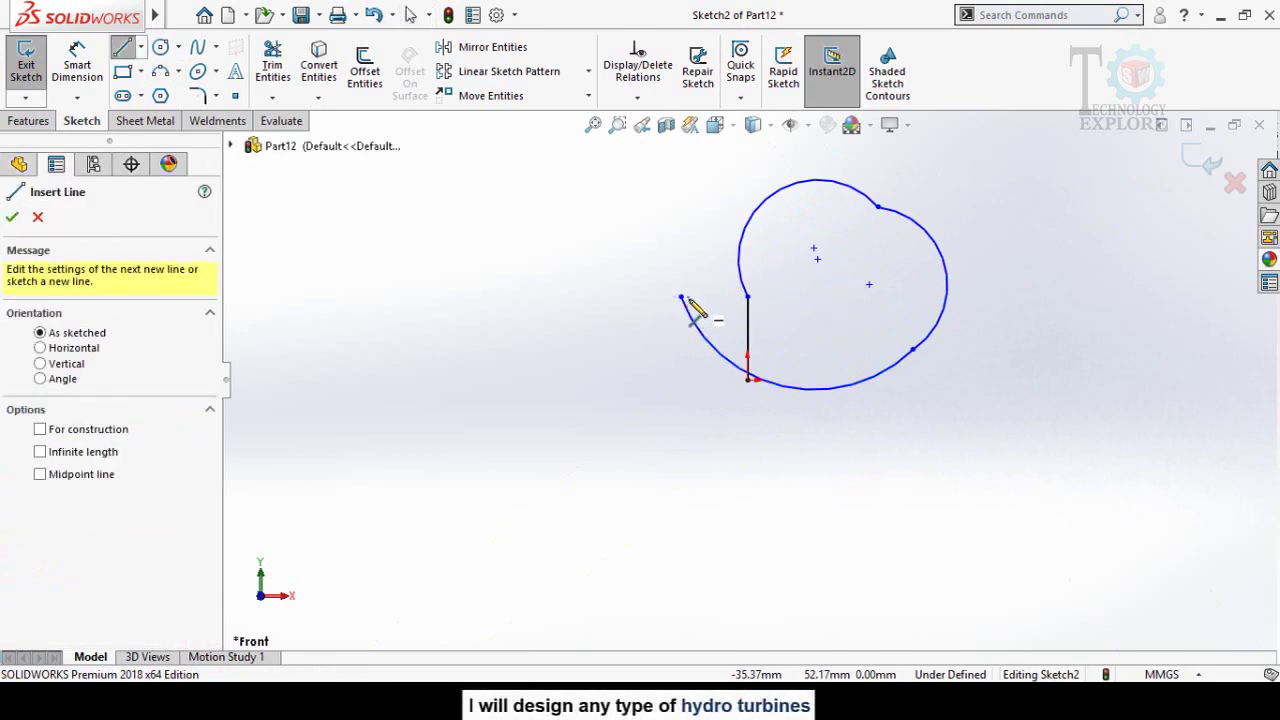
{"action": "left_click", "coordinate": [682, 297]}
{"action": "left_click", "coordinate": [681, 192]}
{"action": "key", "text": "Escape"}
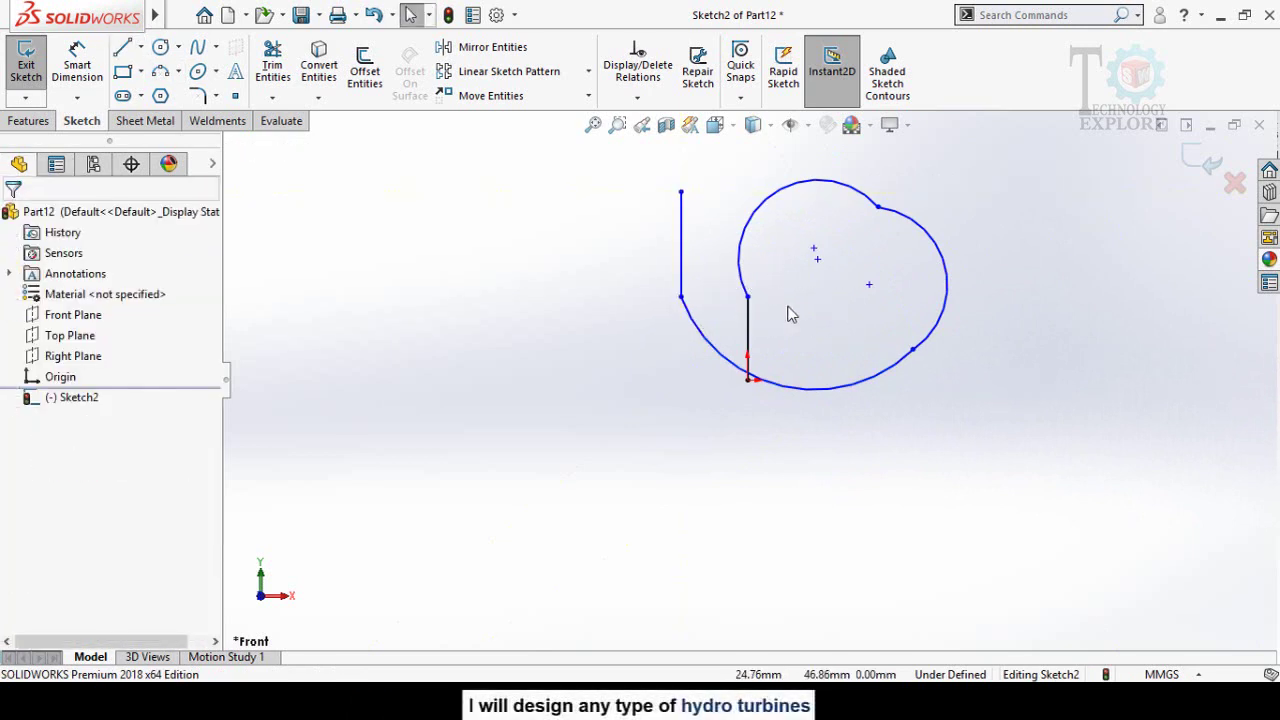
- Make the first arc tangent to the origin line and to the second arc
{"action": "left_click", "coordinate": [748, 330]}
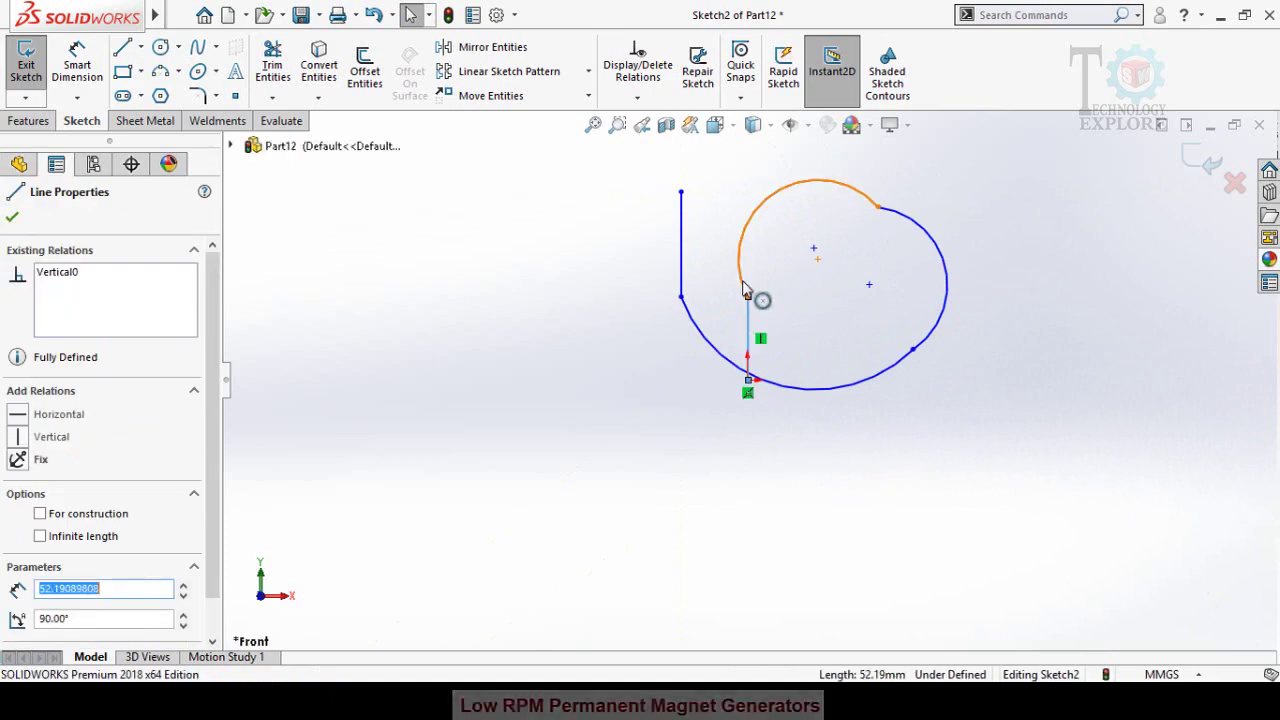
{"action": "left_click", "coordinate": [751, 289], "text": "ctrl"}
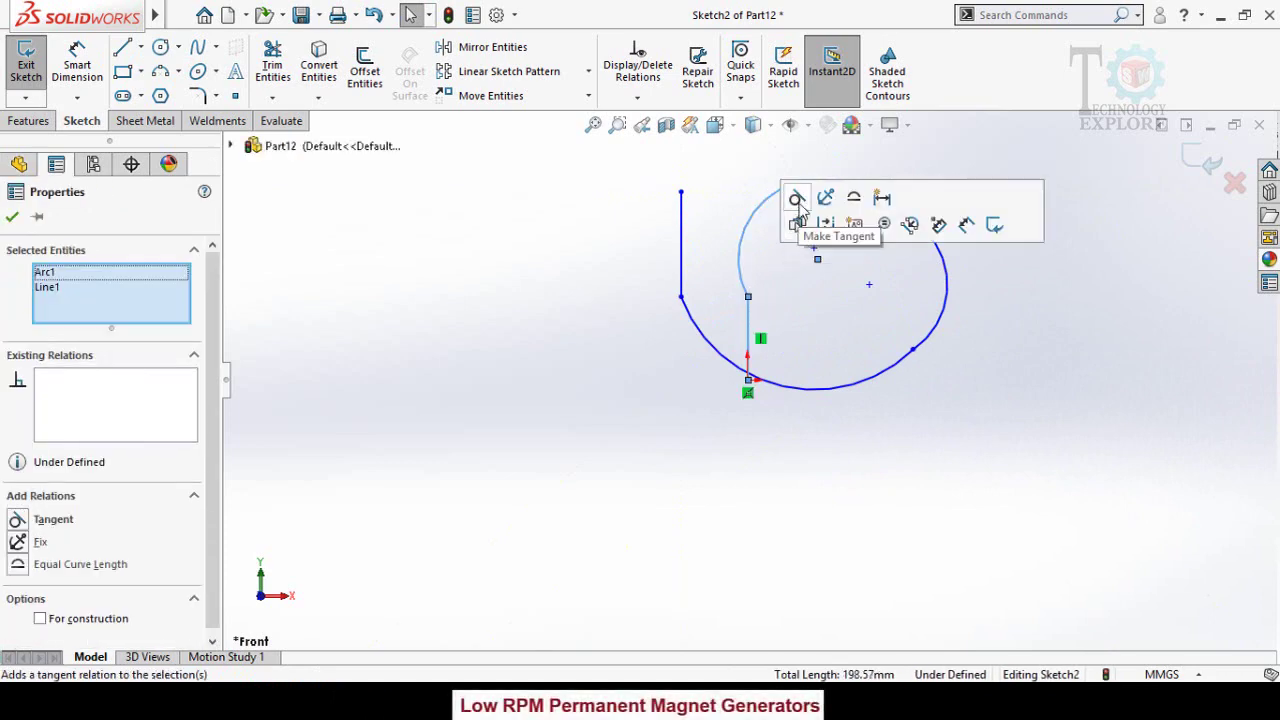
{"action": "left_click", "coordinate": [821, 194]}
{"action": "left_click", "coordinate": [833, 346]}
{"action": "left_click_drag", "start_coordinate": [951, 174], "coordinate": [842, 268]}
{"action": "left_click", "coordinate": [941, 163]}
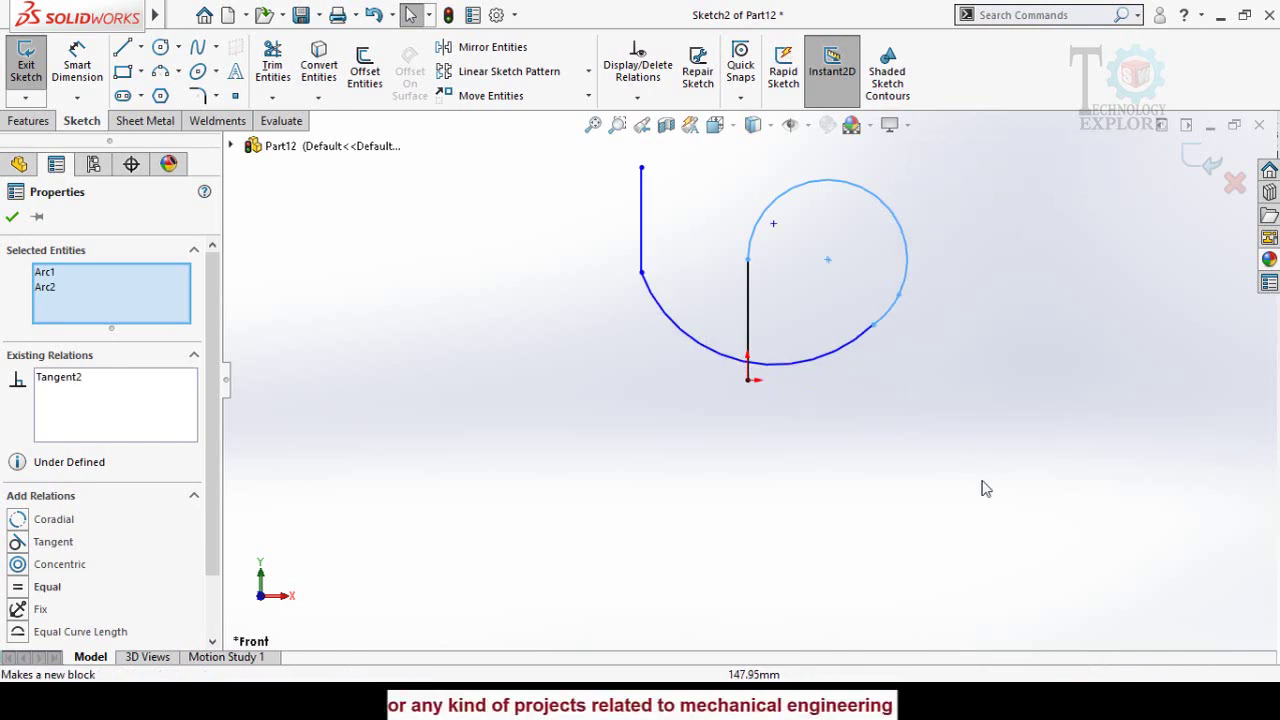
{"action": "left_click", "coordinate": [945, 432]}
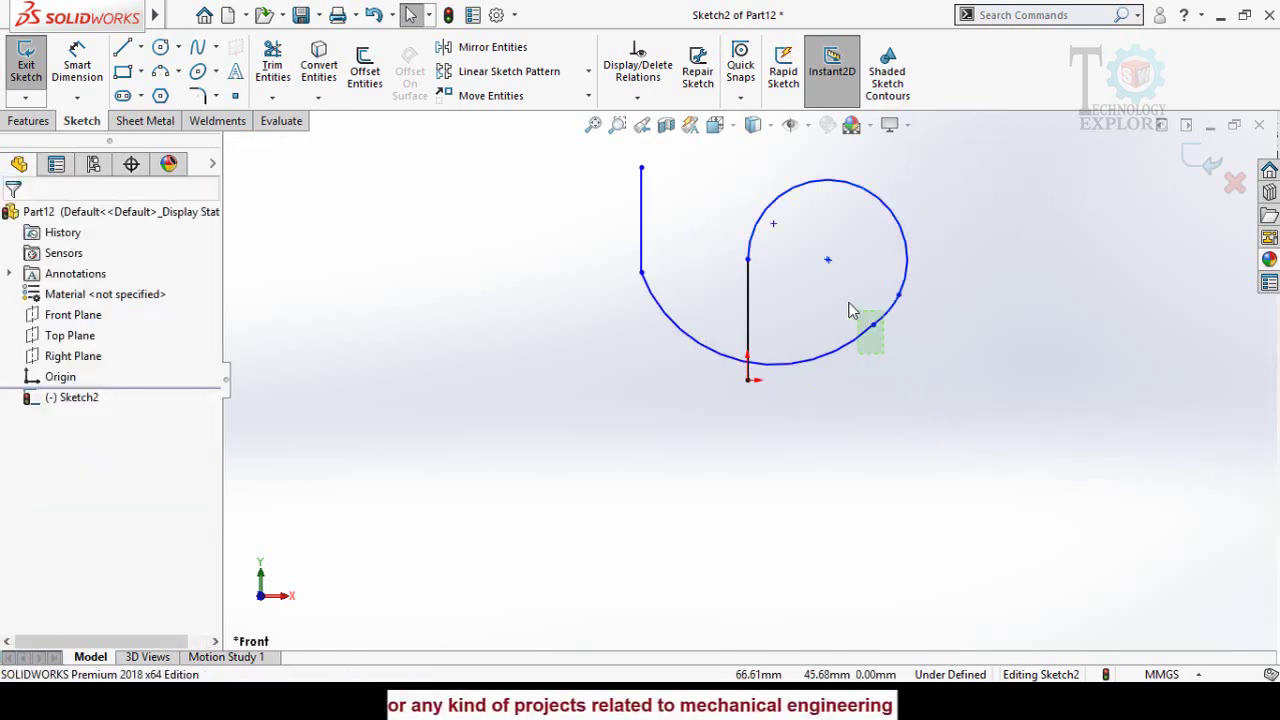
- Make the third arc tangent to the second arc and to the outer vertical line
{"action": "left_click_drag", "start_coordinate": [850, 311], "coordinate": [848, 304]}
{"action": "left_click", "coordinate": [940, 244]}
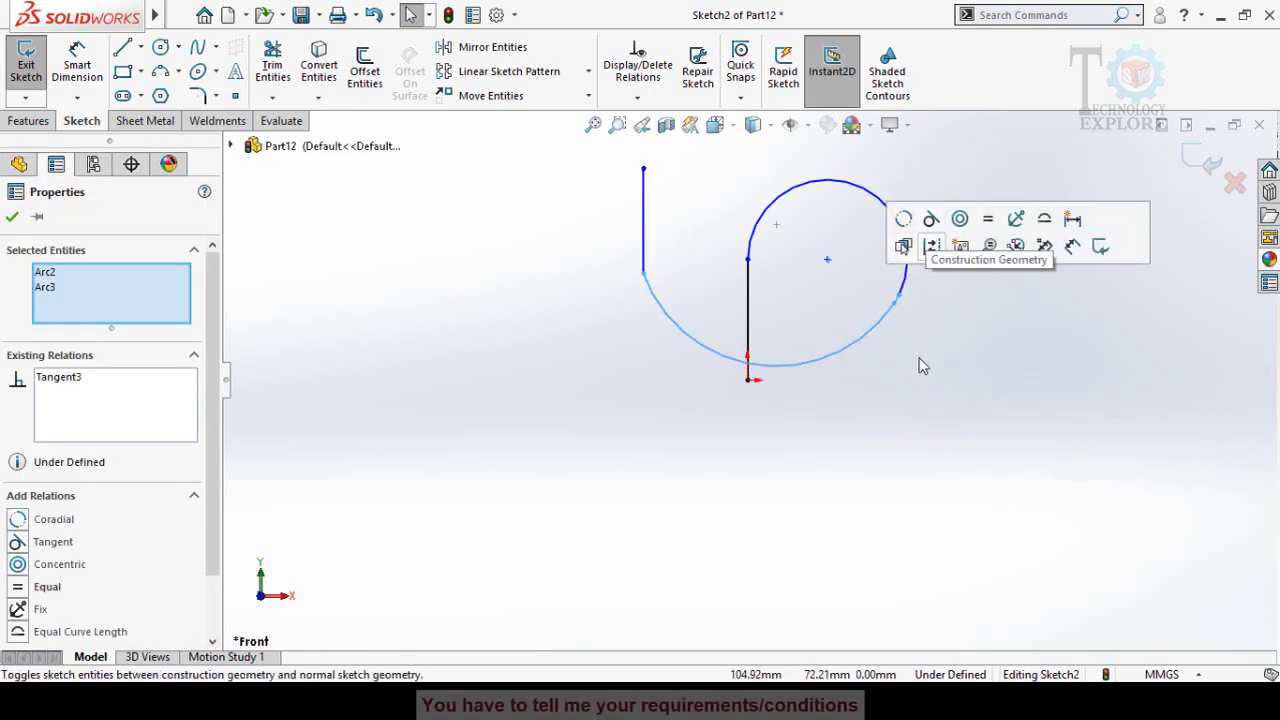
{"action": "left_click", "coordinate": [916, 358]}
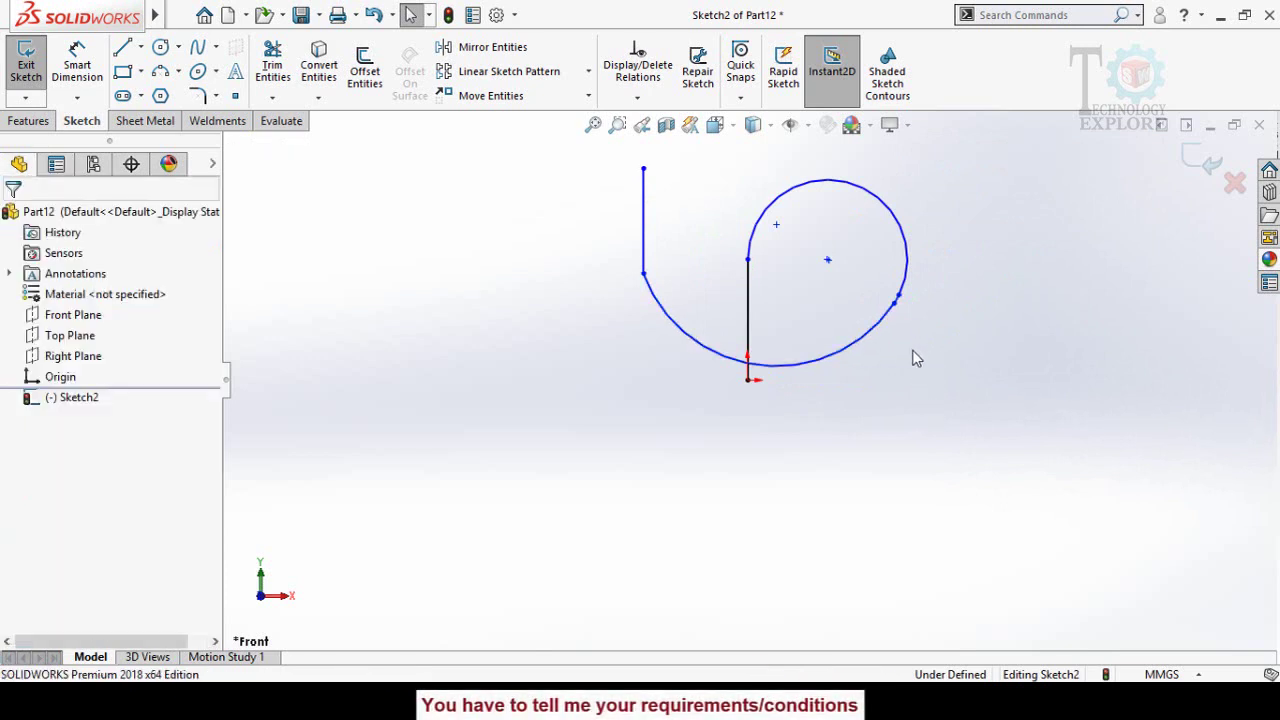
{"action": "left_click", "coordinate": [645, 274]}
{"action": "left_click", "coordinate": [668, 305], "text": "ctrl"}
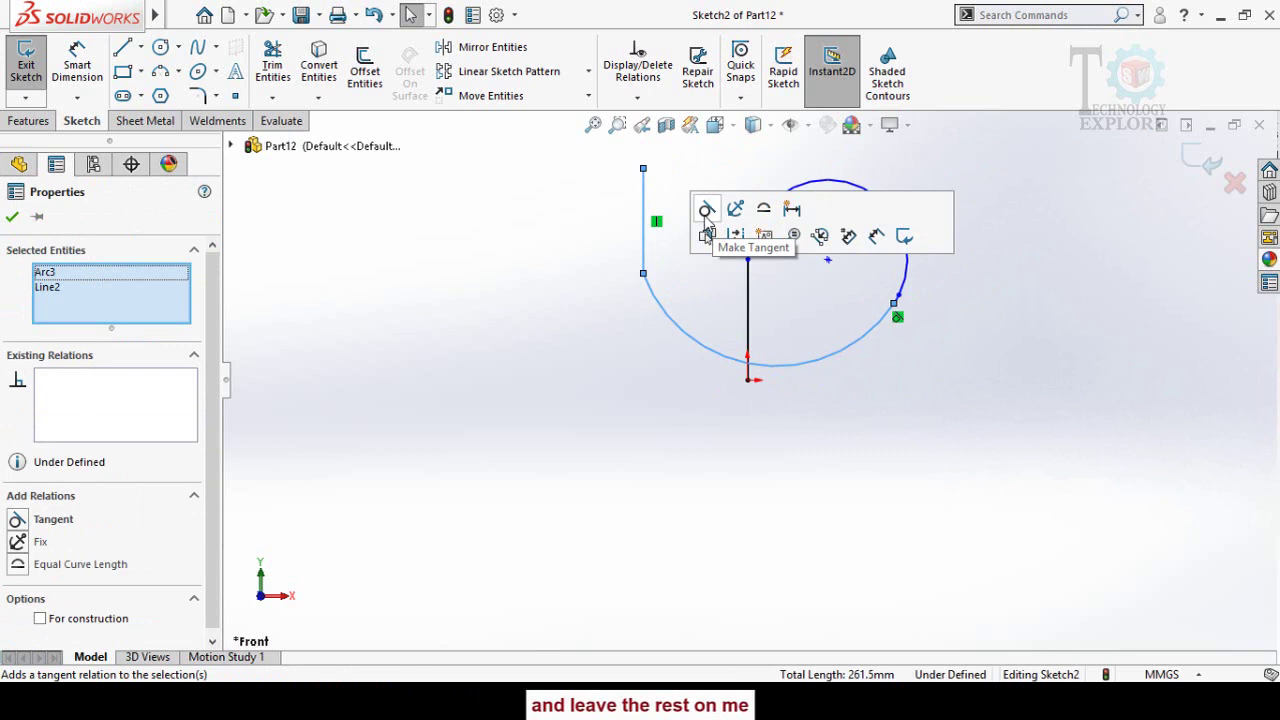
{"action": "left_click", "coordinate": [706, 212]}
{"action": "left_click", "coordinate": [659, 401]}
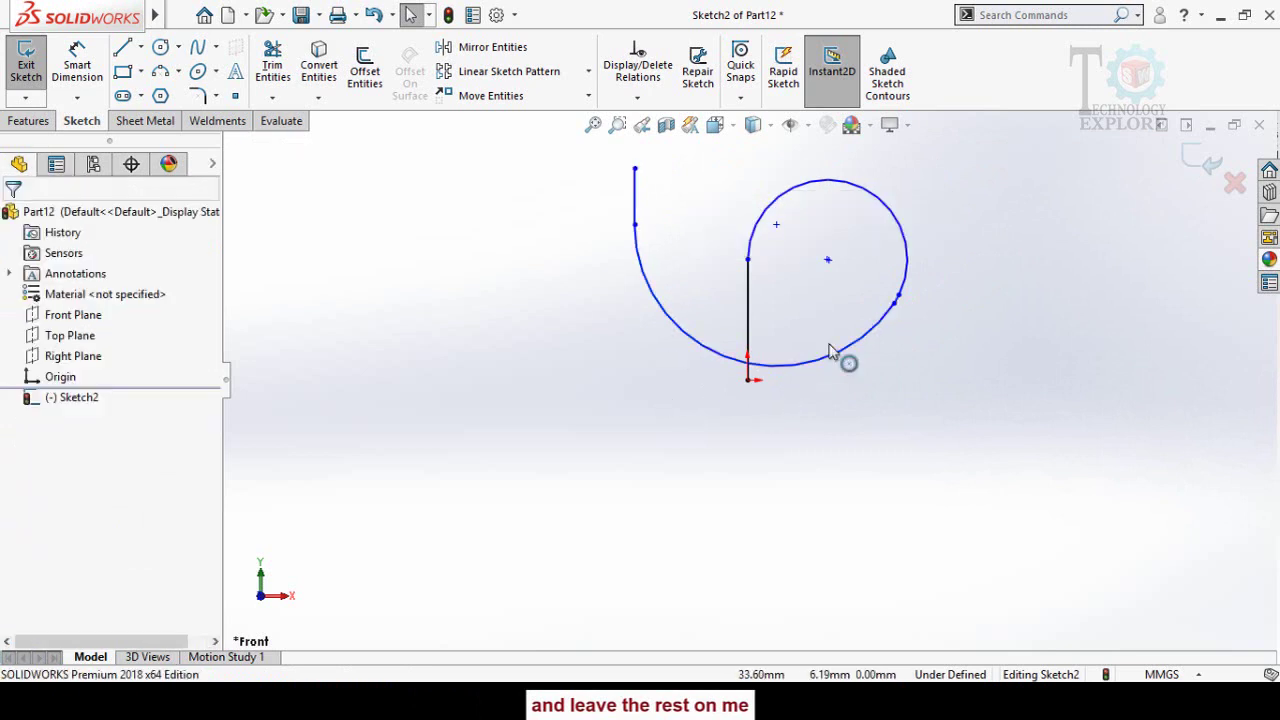
- Drag the arc endpoint and the outer line's end to reshape the curve into a tighter loop
{"action": "left_click_drag", "start_coordinate": [903, 315], "coordinate": [877, 398]}
{"action": "left_click", "coordinate": [781, 428]}
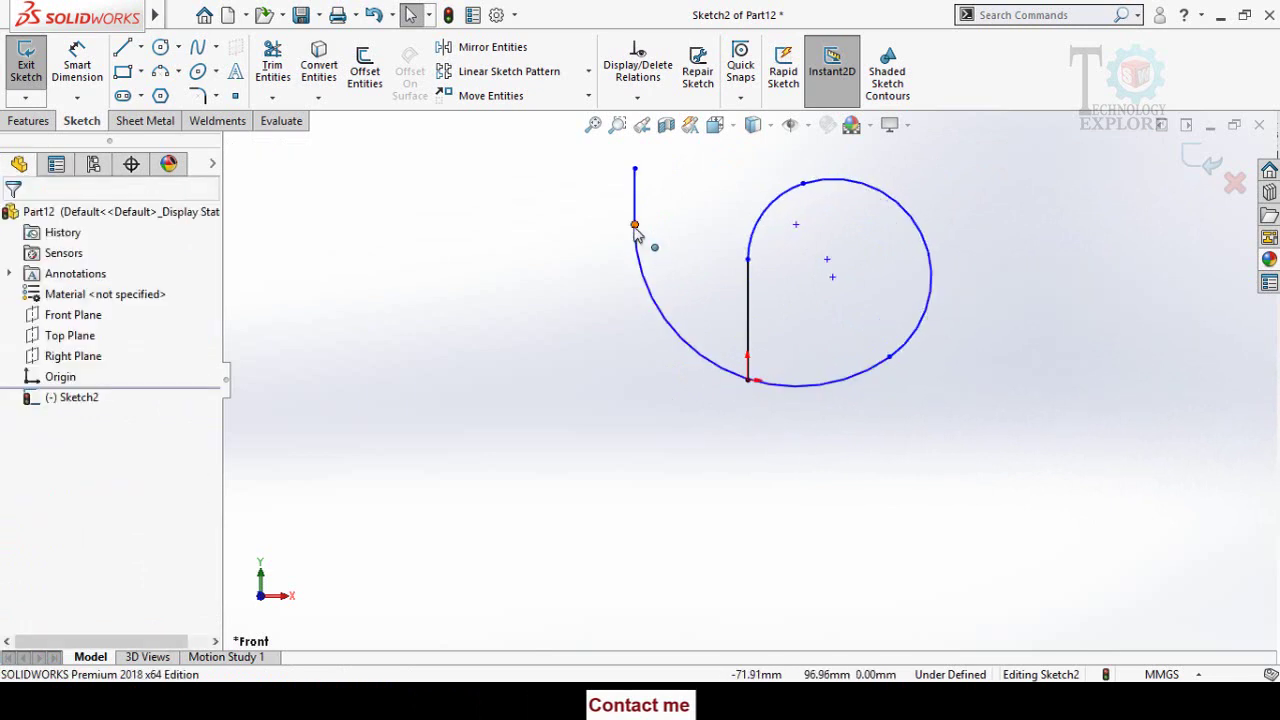
{"action": "left_click_drag", "start_coordinate": [635, 228], "coordinate": [701, 213]}
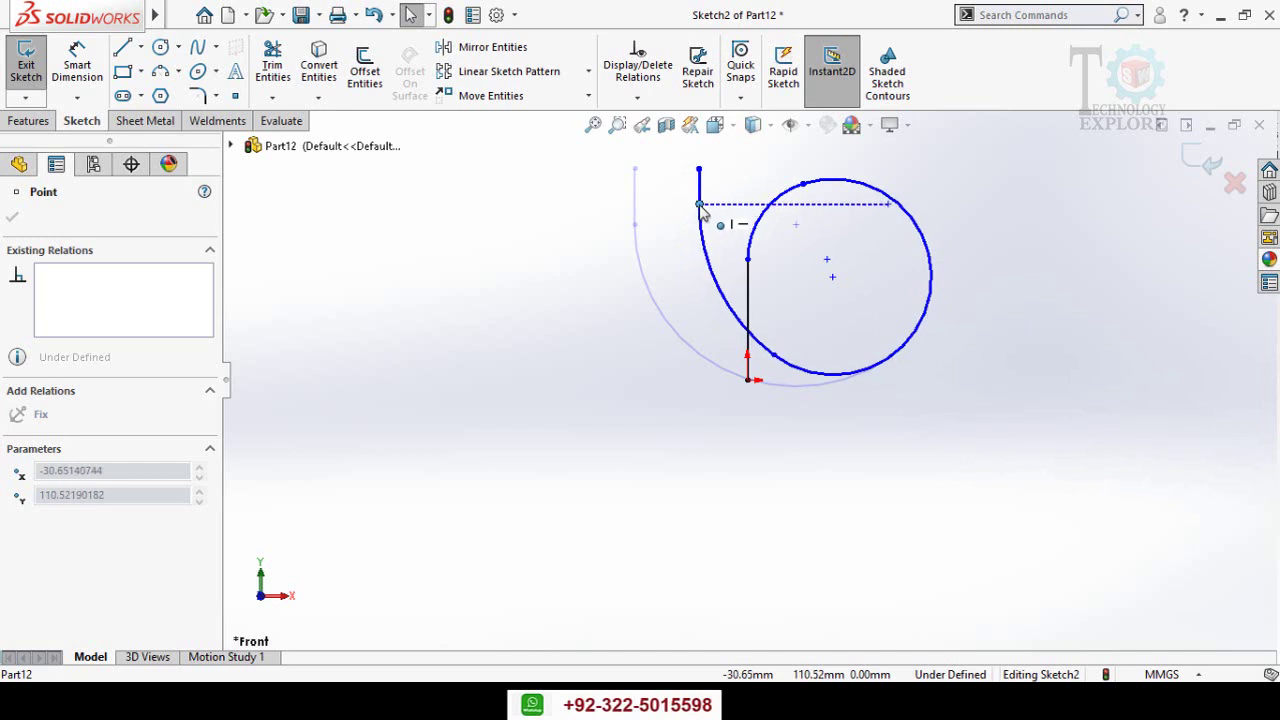
{"action": "left_click", "coordinate": [629, 372]}
{"action": "scroll", "coordinate": [700, 300], "scroll_direction": "up", "scroll_amount": 2}
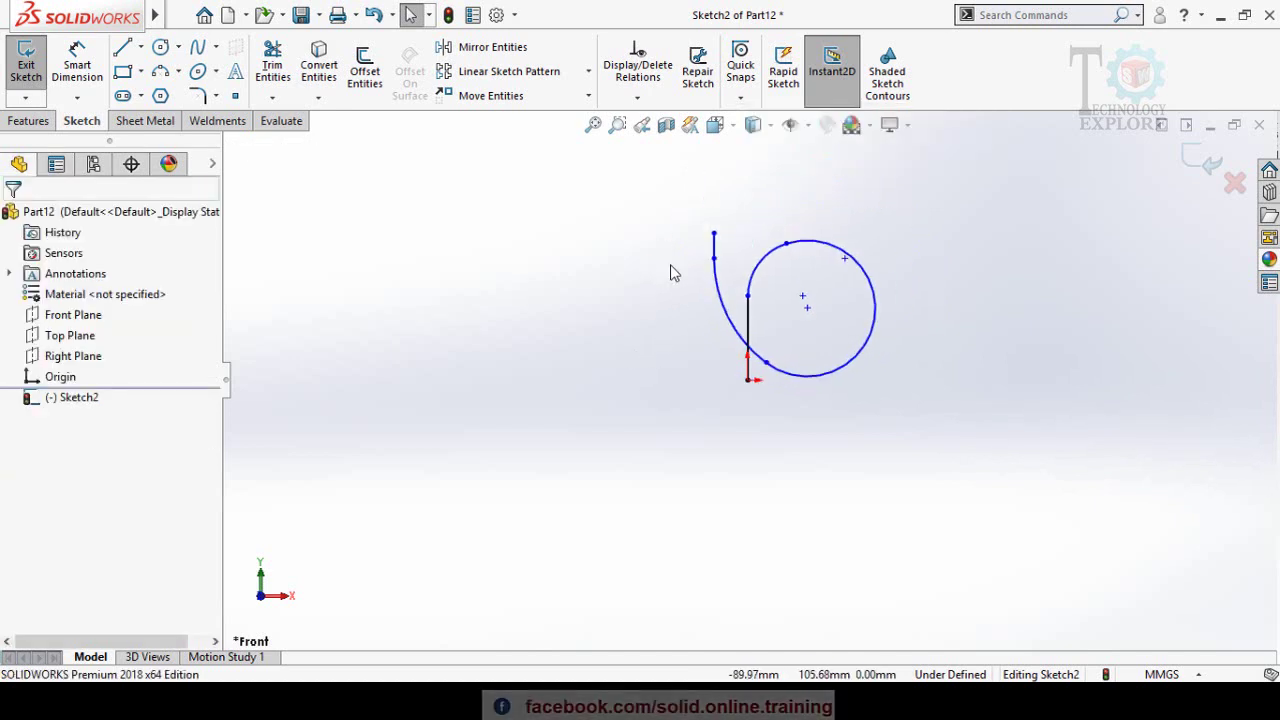
{"action": "scroll", "coordinate": [737, 247], "scroll_direction": "down", "scroll_amount": 2}
{"action": "left_click_drag", "start_coordinate": [729, 250], "coordinate": [737, 214]}
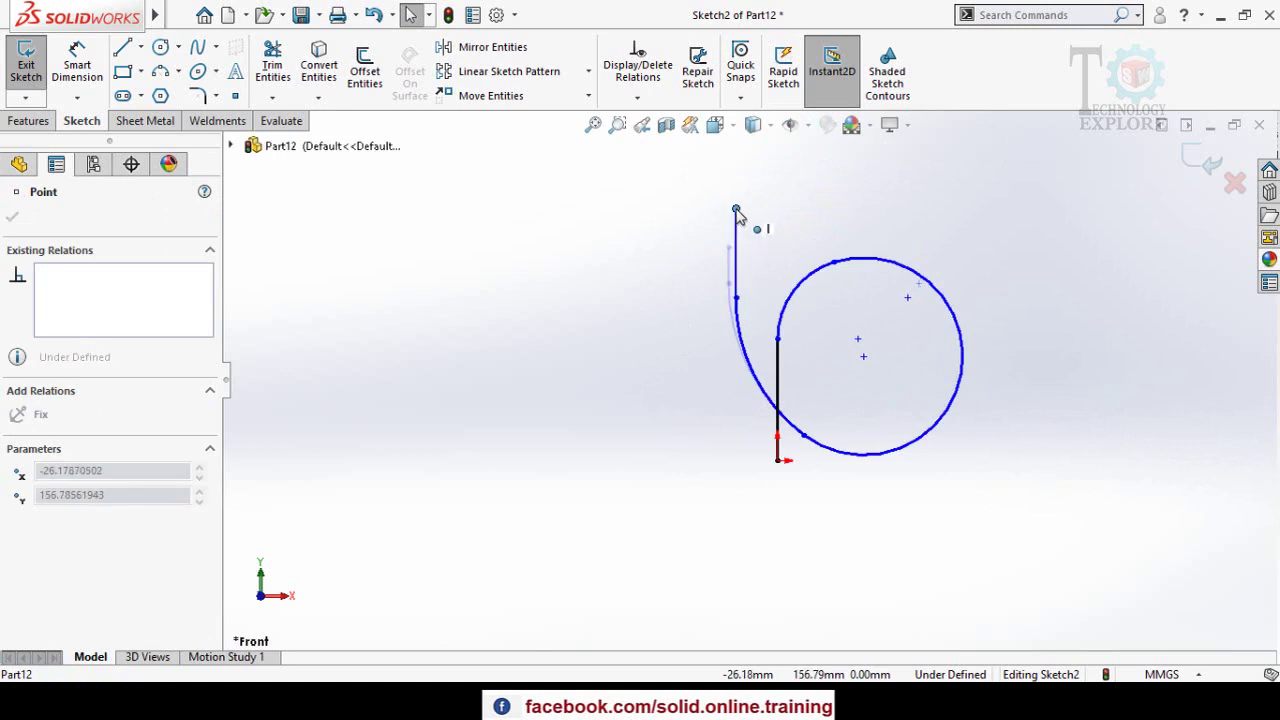
{"action": "left_click", "coordinate": [712, 428]}
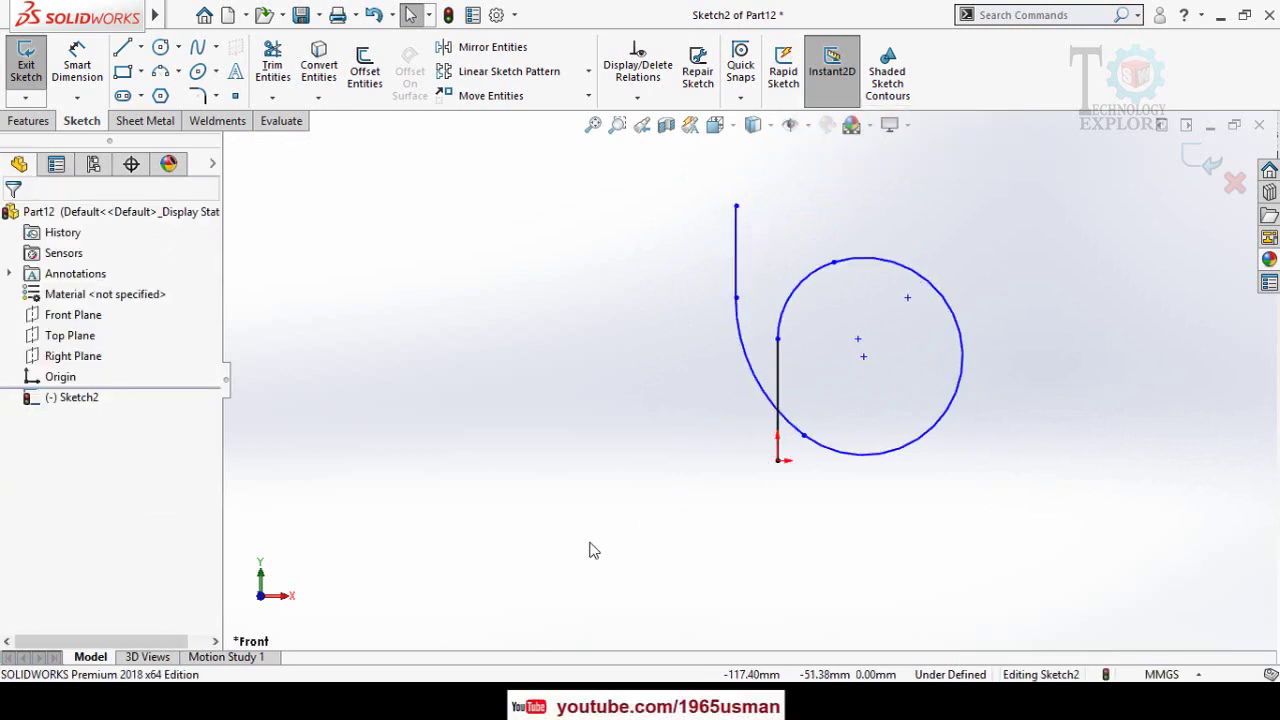
- Dimension the outer line's lower end to the circle centre at 12 m
{"action": "key", "text": "d"}
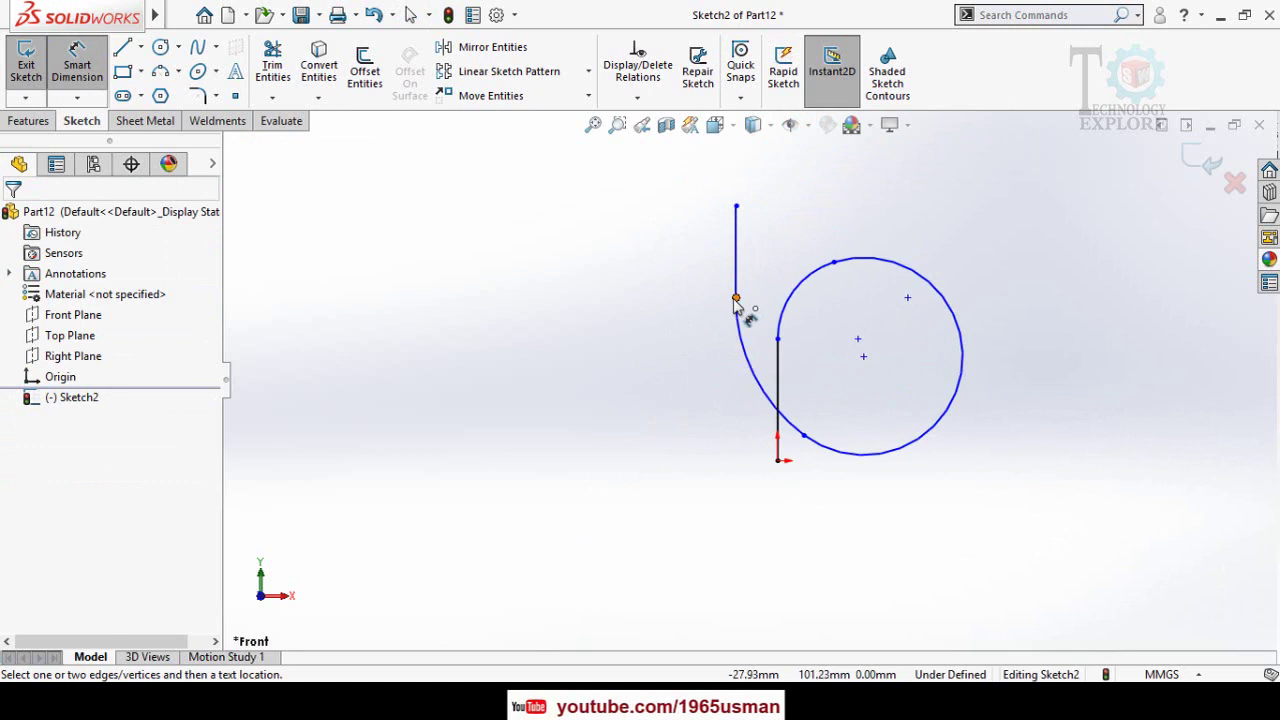
{"action": "left_click", "coordinate": [736, 299]}
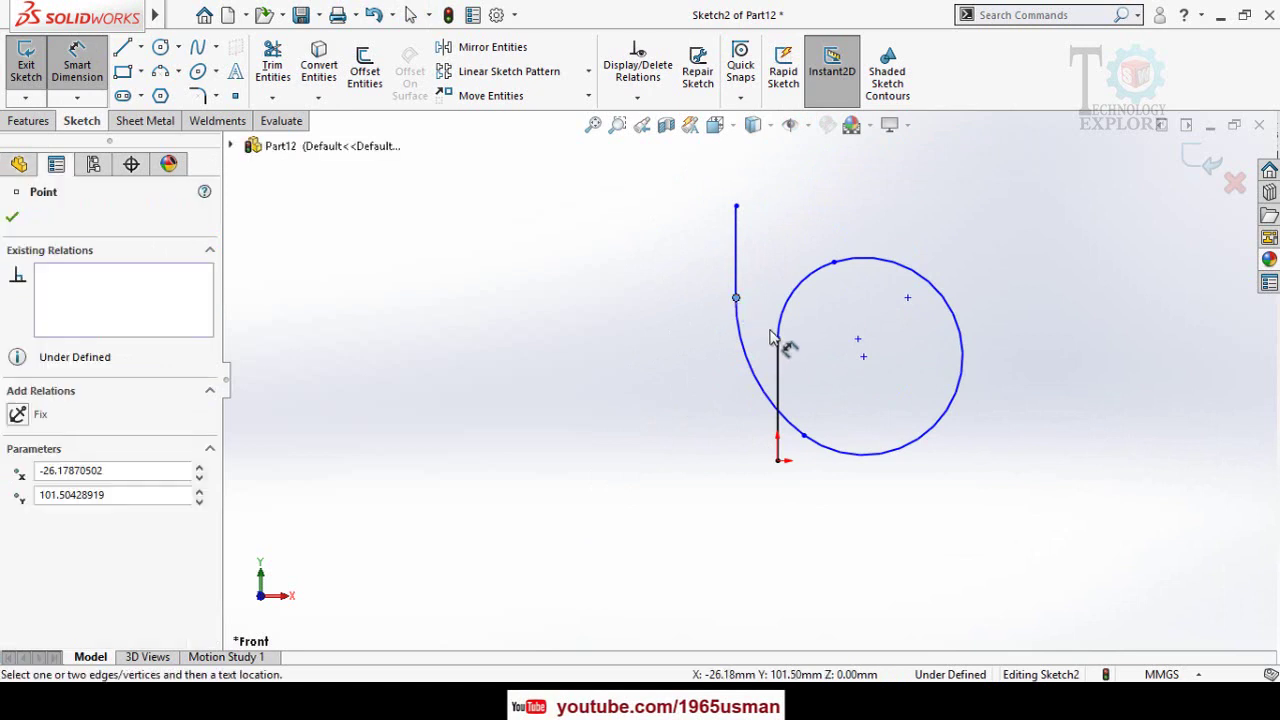
{"action": "left_click", "coordinate": [858, 341]}
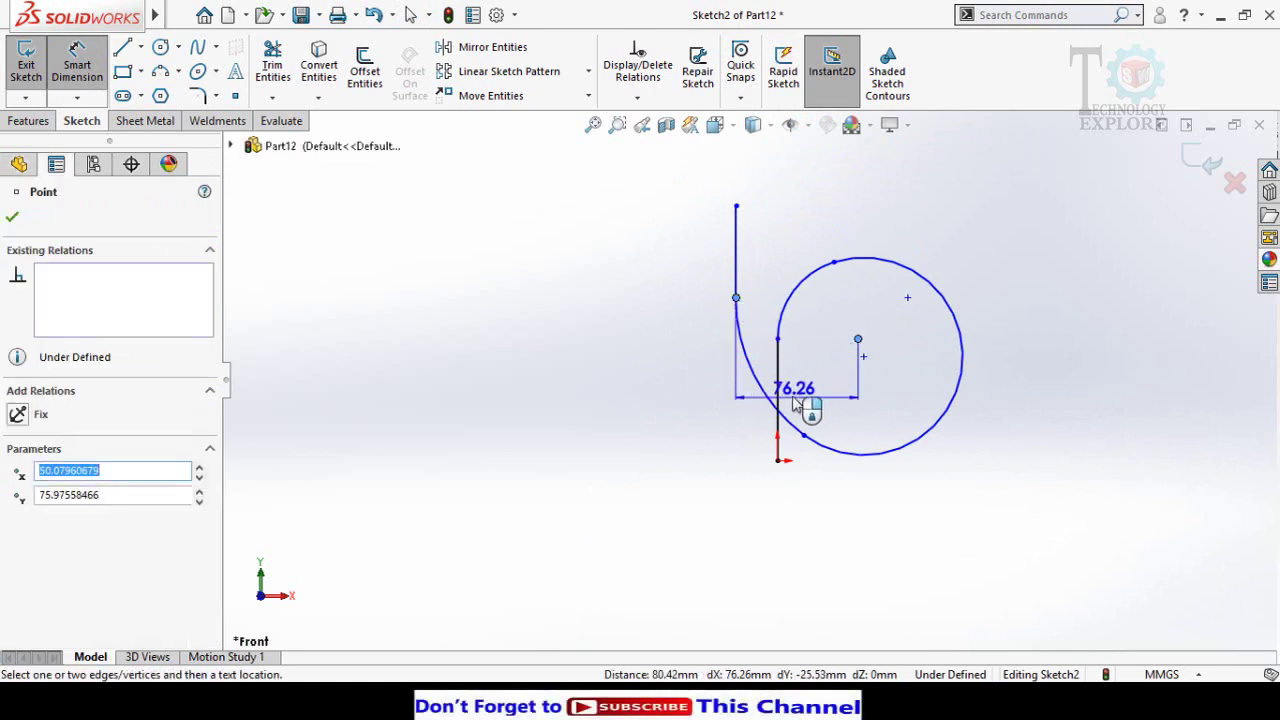
{"action": "left_click", "coordinate": [822, 404]}
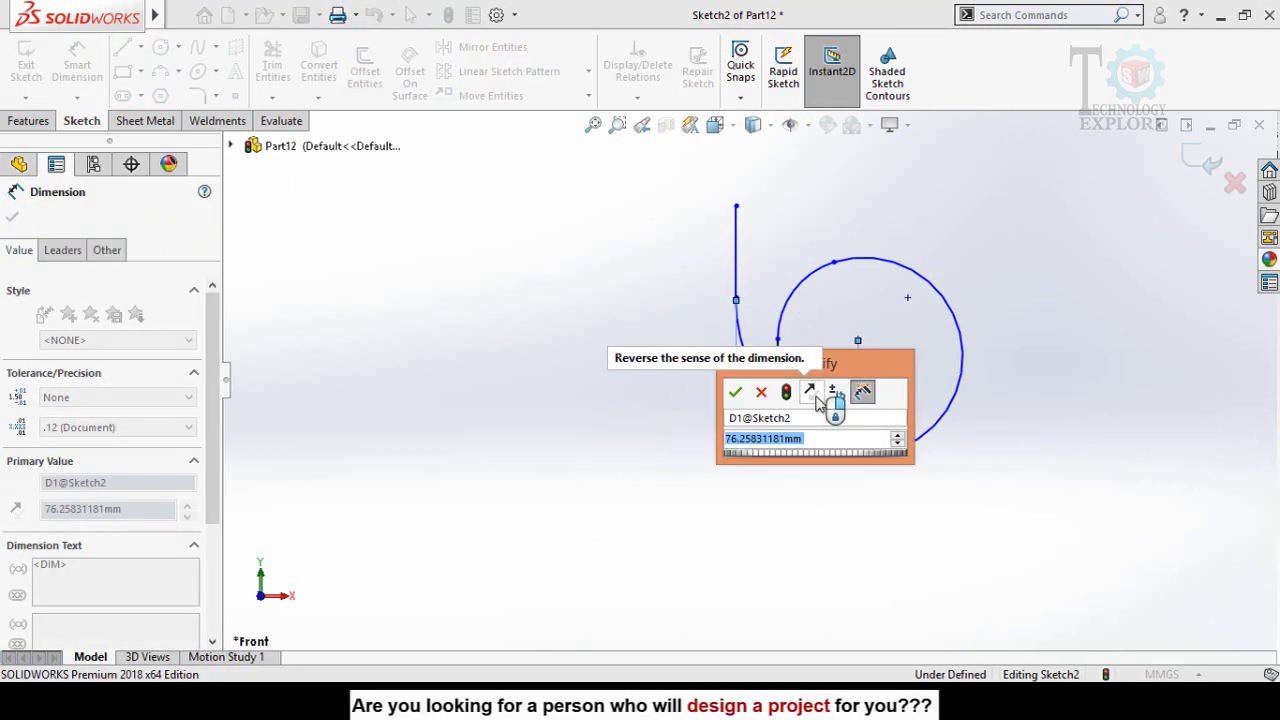
{"action": "type", "text": "12m"}
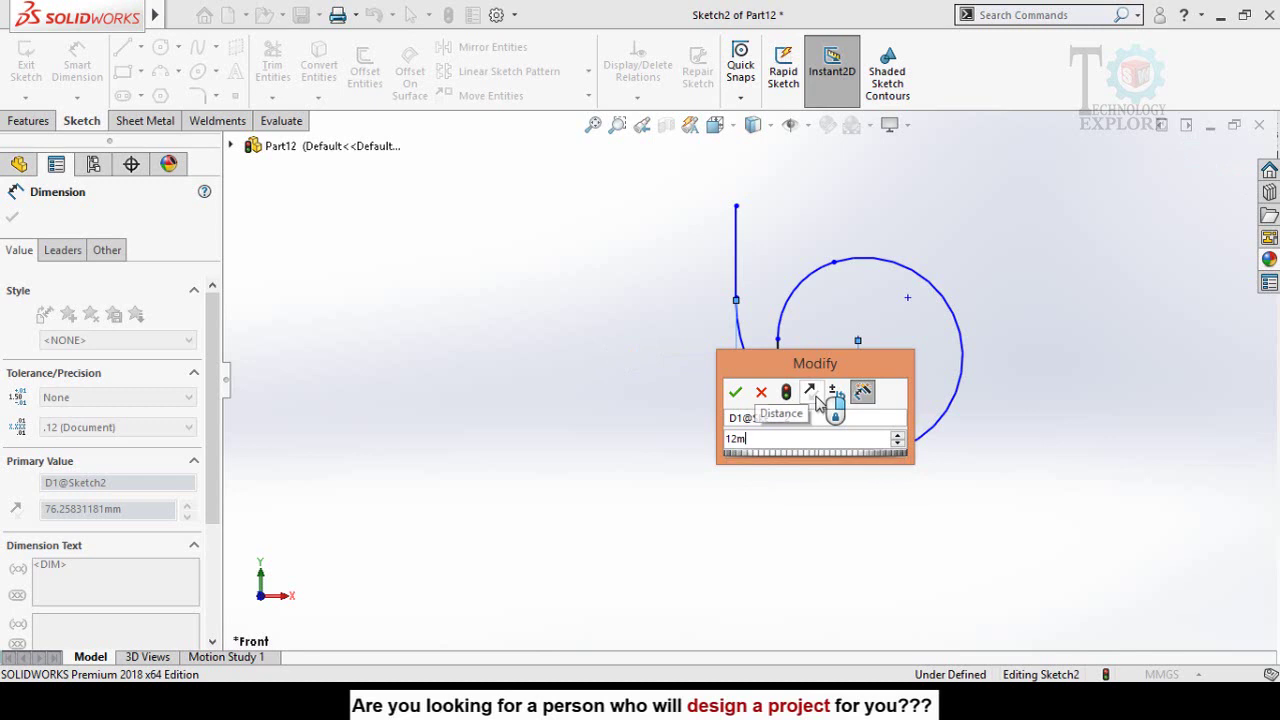
{"action": "key", "text": "Return"}
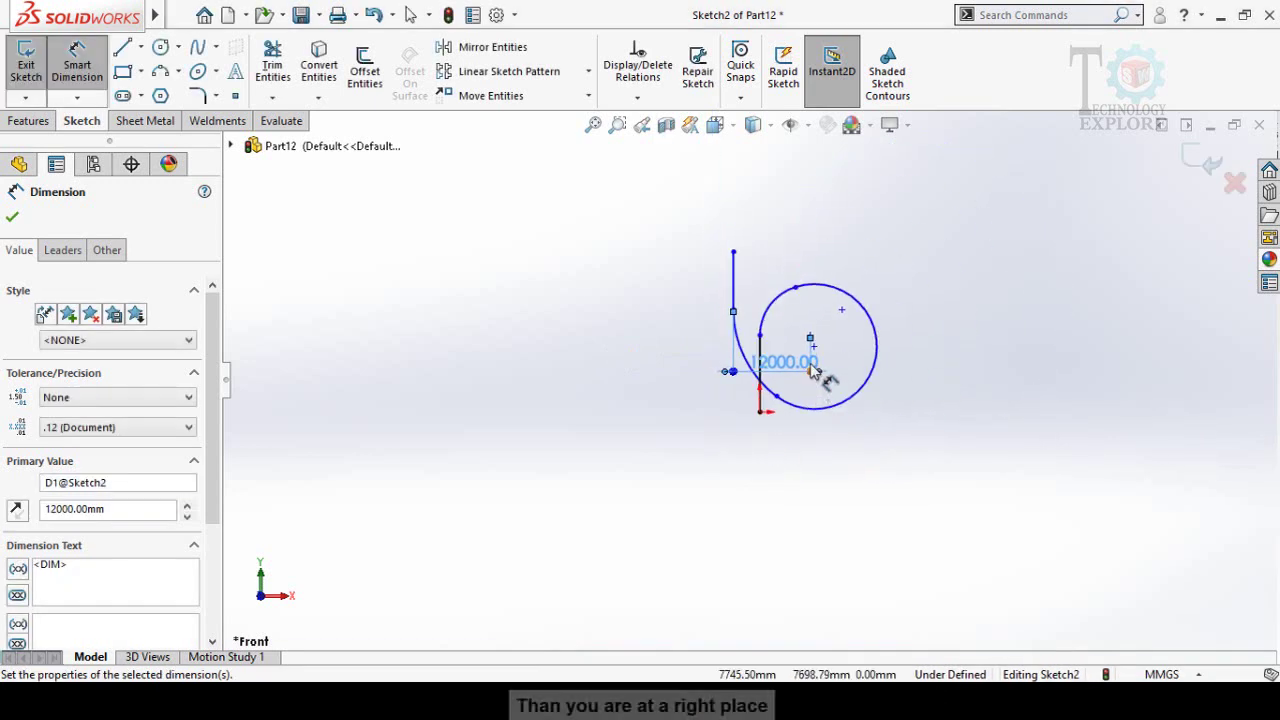
- Dimension both vertical lines to 10000 mm and exit the sketch
{"action": "left_click", "coordinate": [714, 440]}
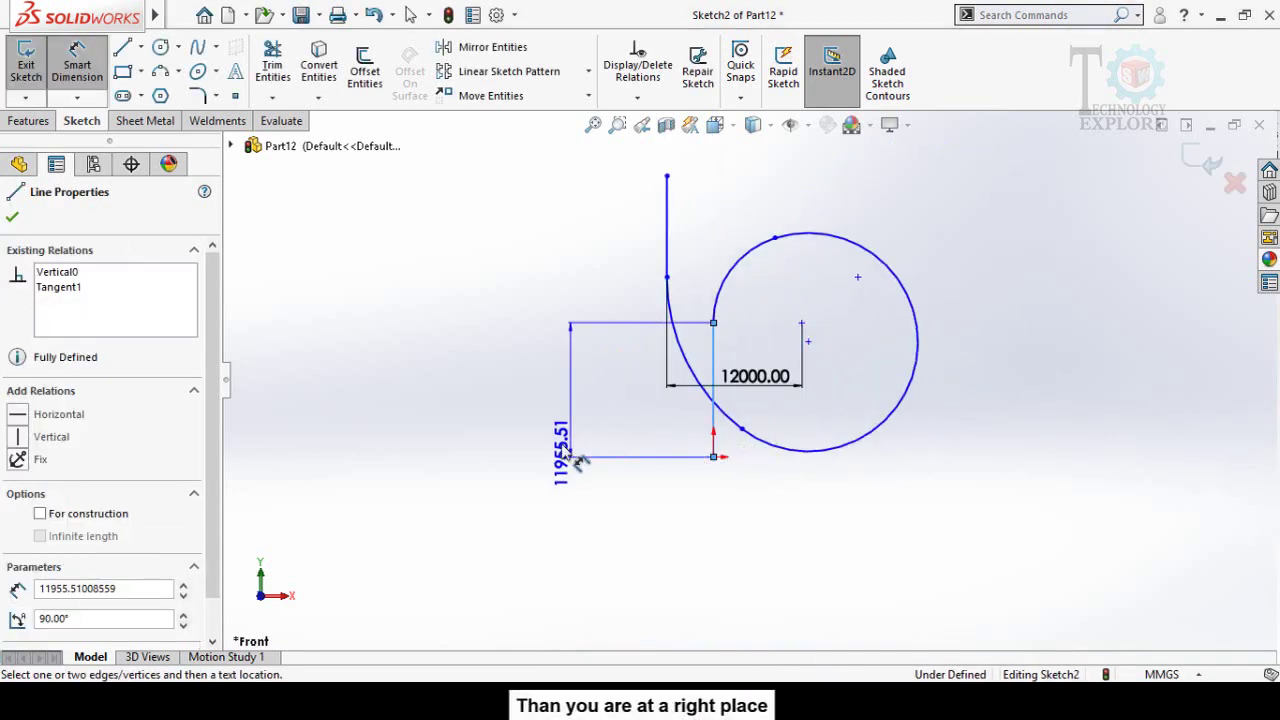
{"action": "left_click", "coordinate": [560, 432]}
{"action": "type", "text": "10000"}
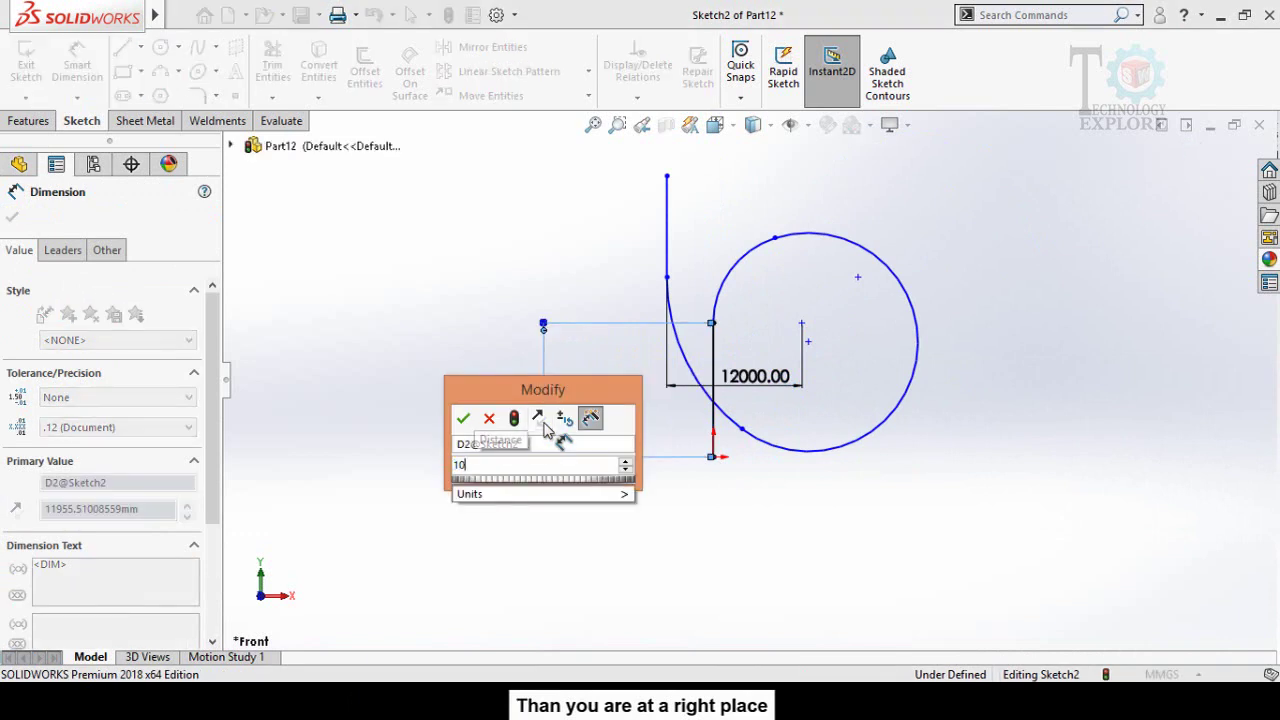
{"action": "key", "text": "Return"}
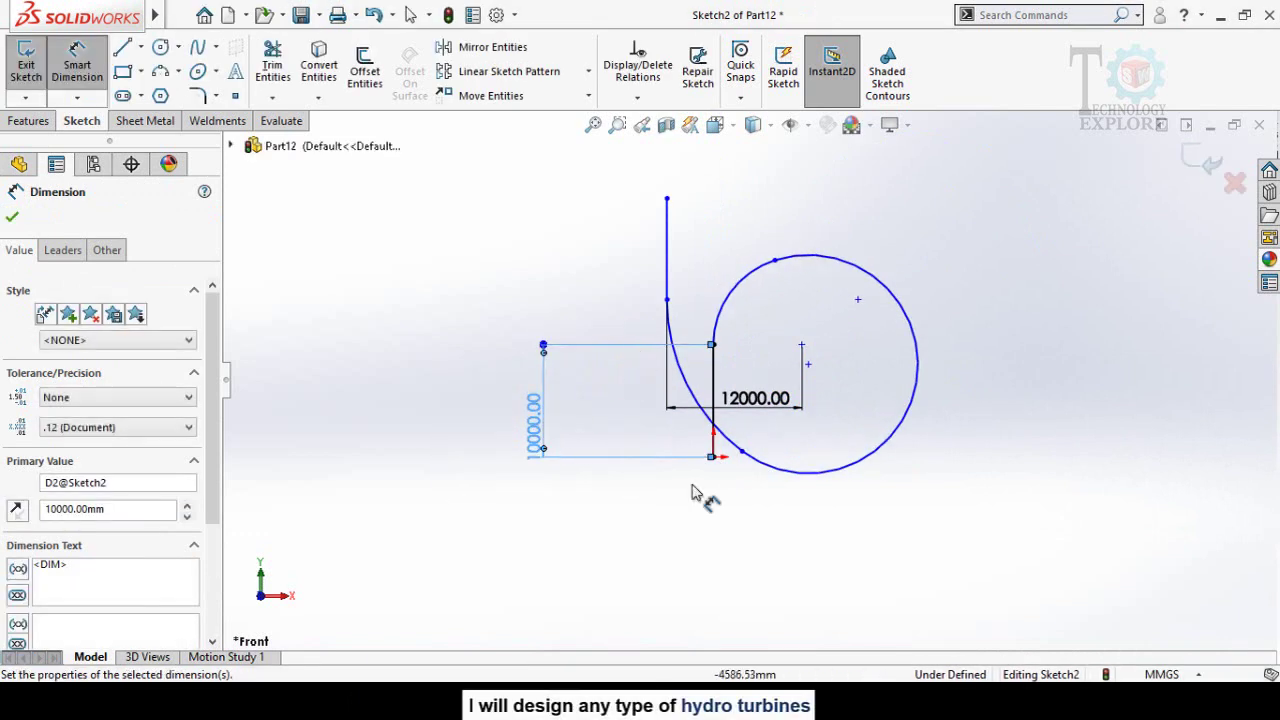
{"action": "left_click", "coordinate": [745, 535]}
{"action": "left_click", "coordinate": [669, 284]}
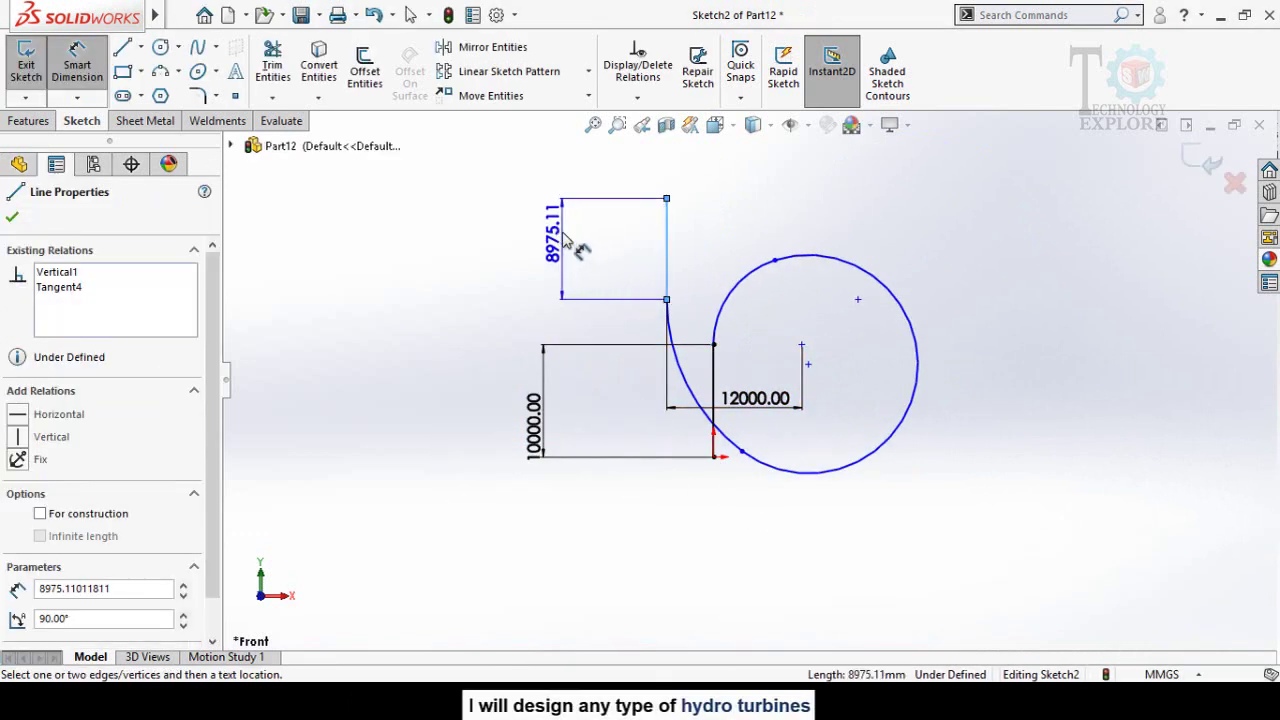
{"action": "left_click", "coordinate": [565, 240]}
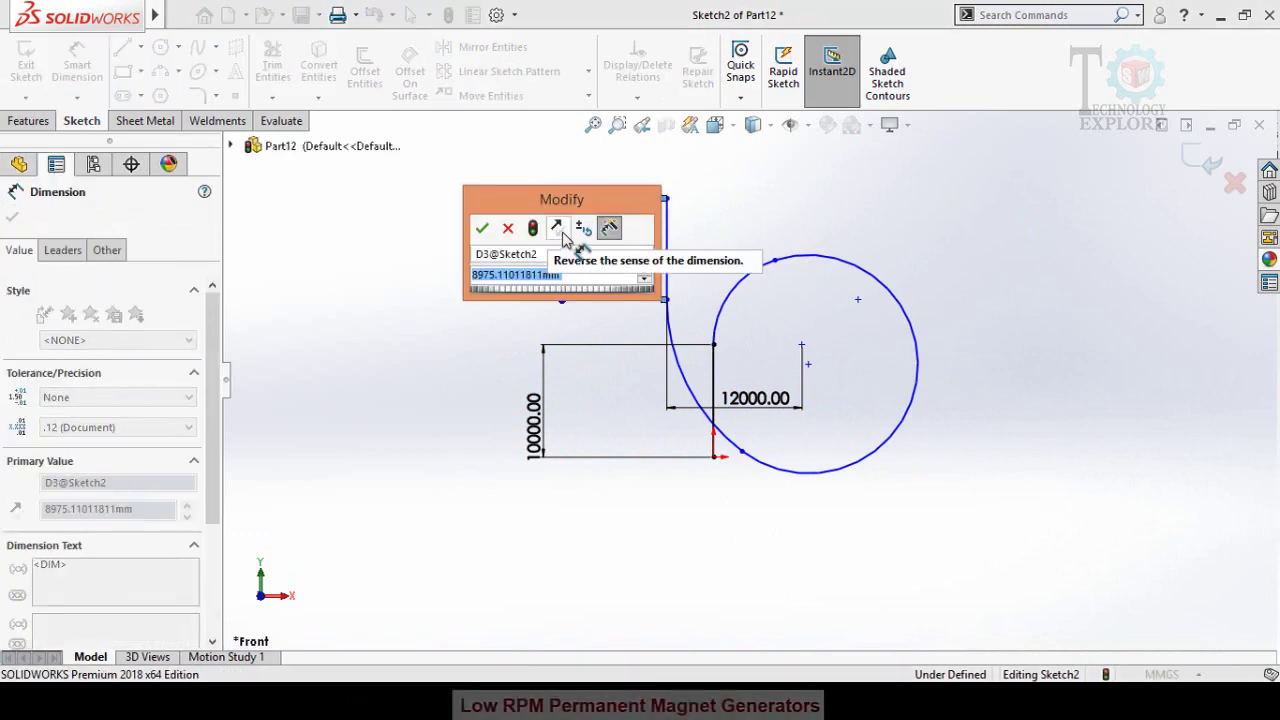
{"action": "type", "text": "10000"}
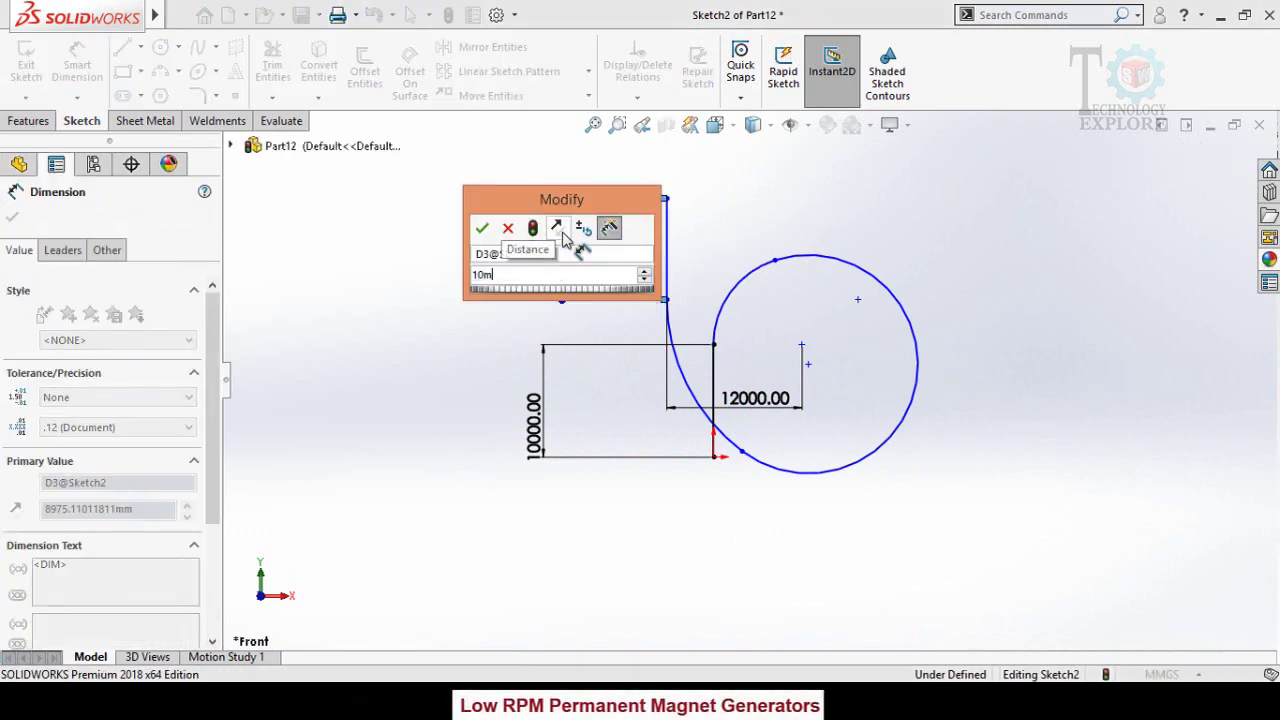
{"action": "key", "text": "Return"}
{"action": "key", "text": "Escape"}
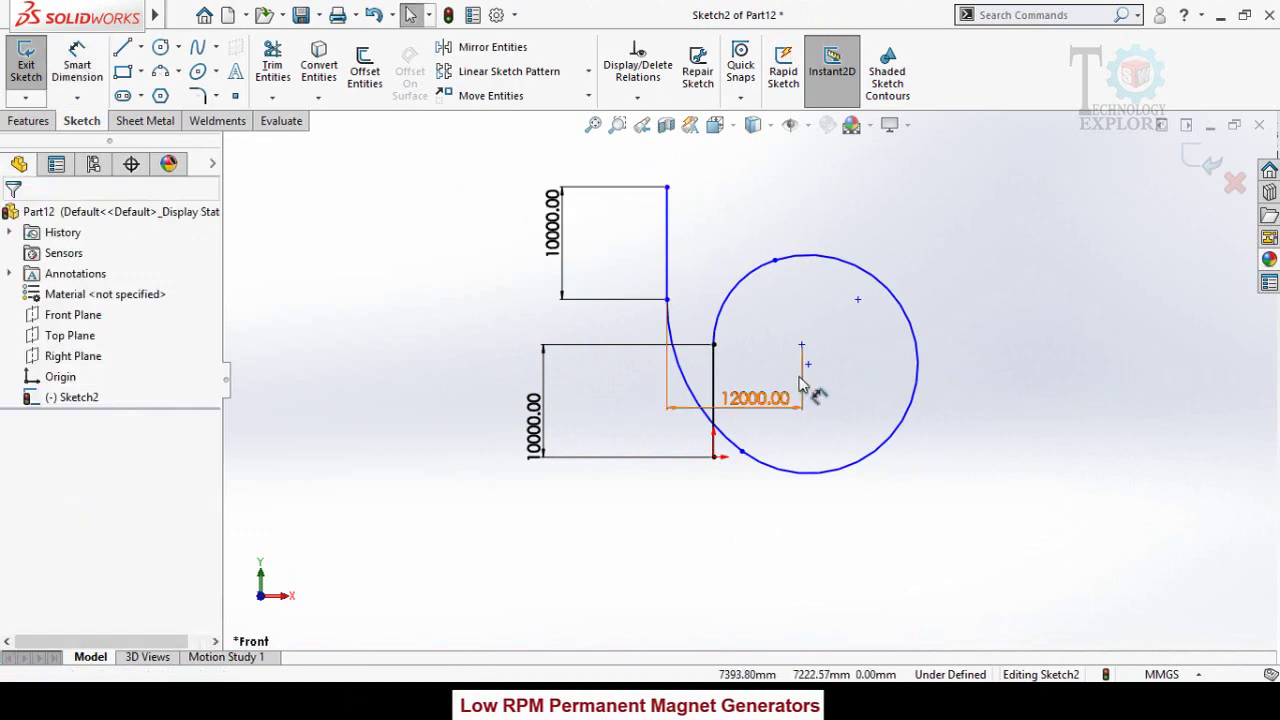
{"action": "scroll", "coordinate": [740, 370], "scroll_direction": "up", "scroll_amount": 1}
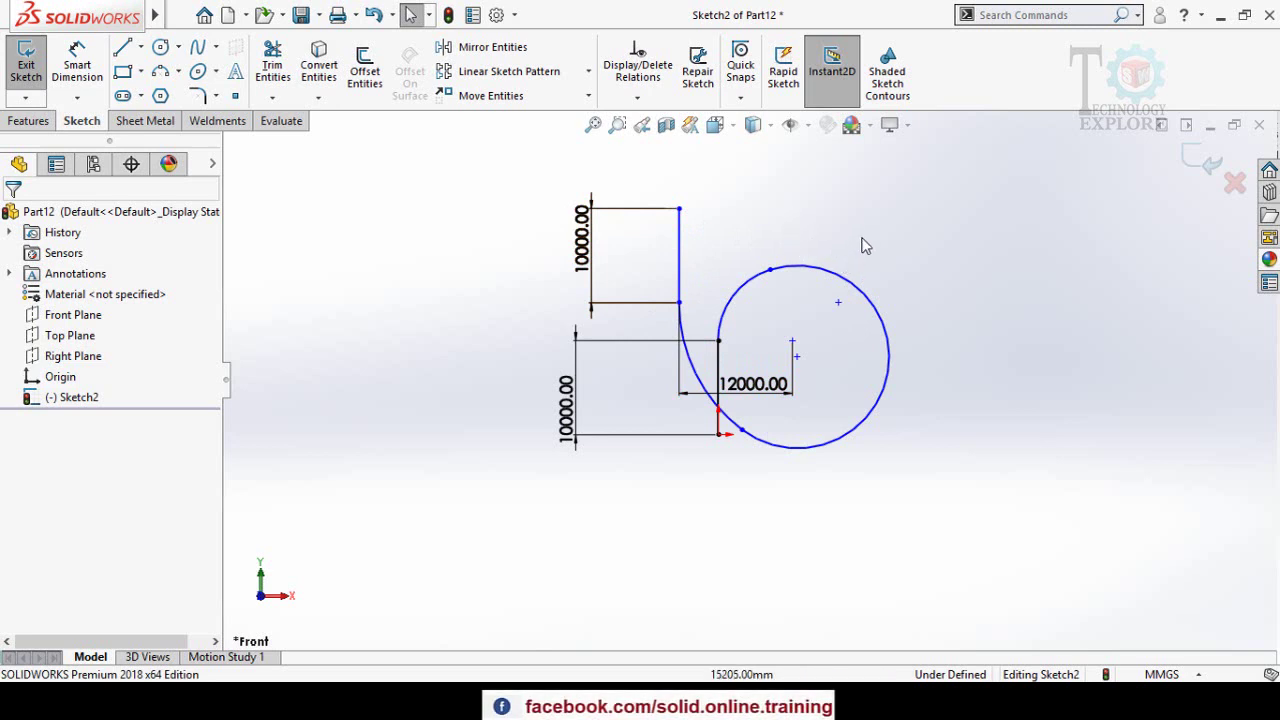
{"action": "left_click", "coordinate": [1201, 168]}
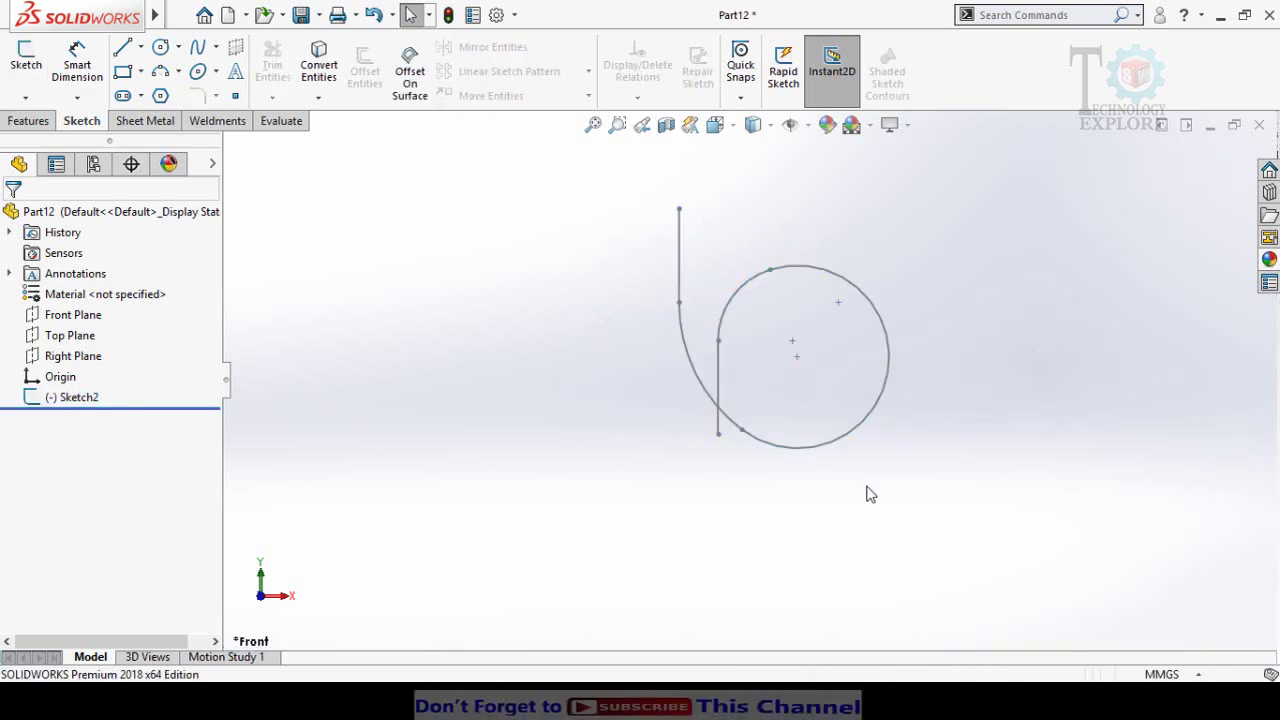
- Start a new reference plane using the Front Plane as its reference
{"action": "middle_click_drag", "start_coordinate": [870, 494], "coordinate": [875, 466]}
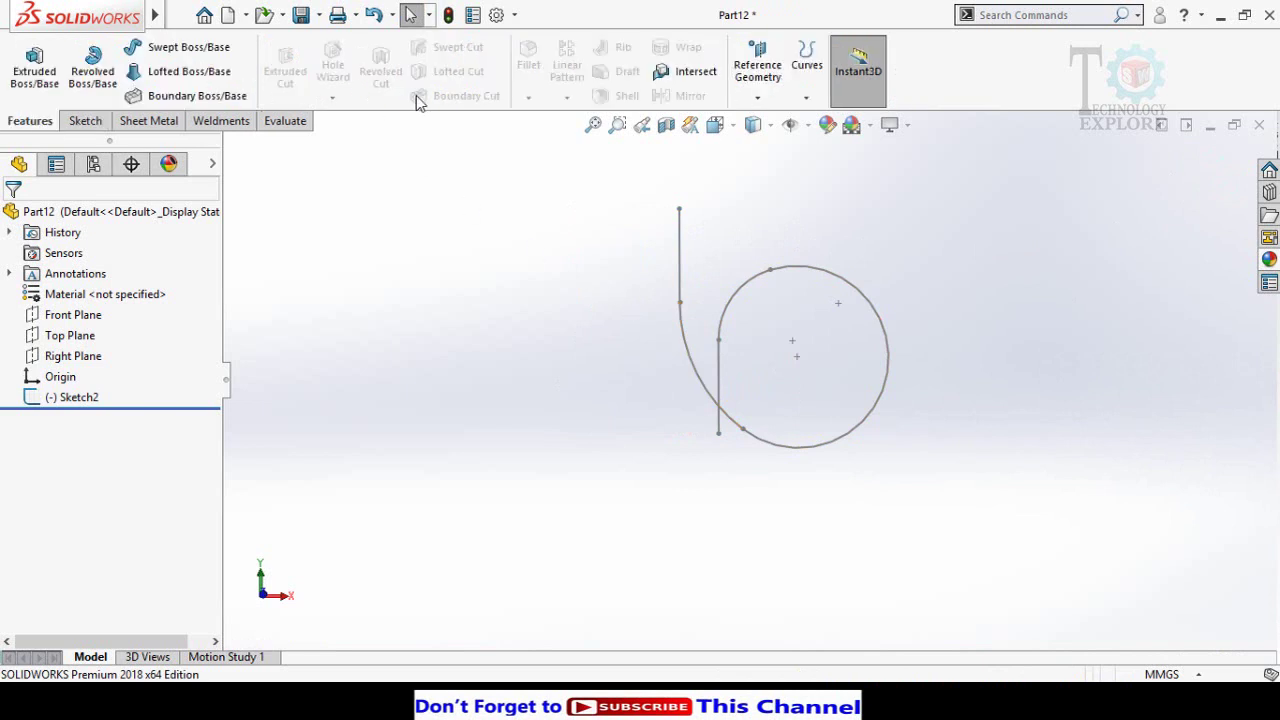
{"action": "left_click", "coordinate": [757, 92]}
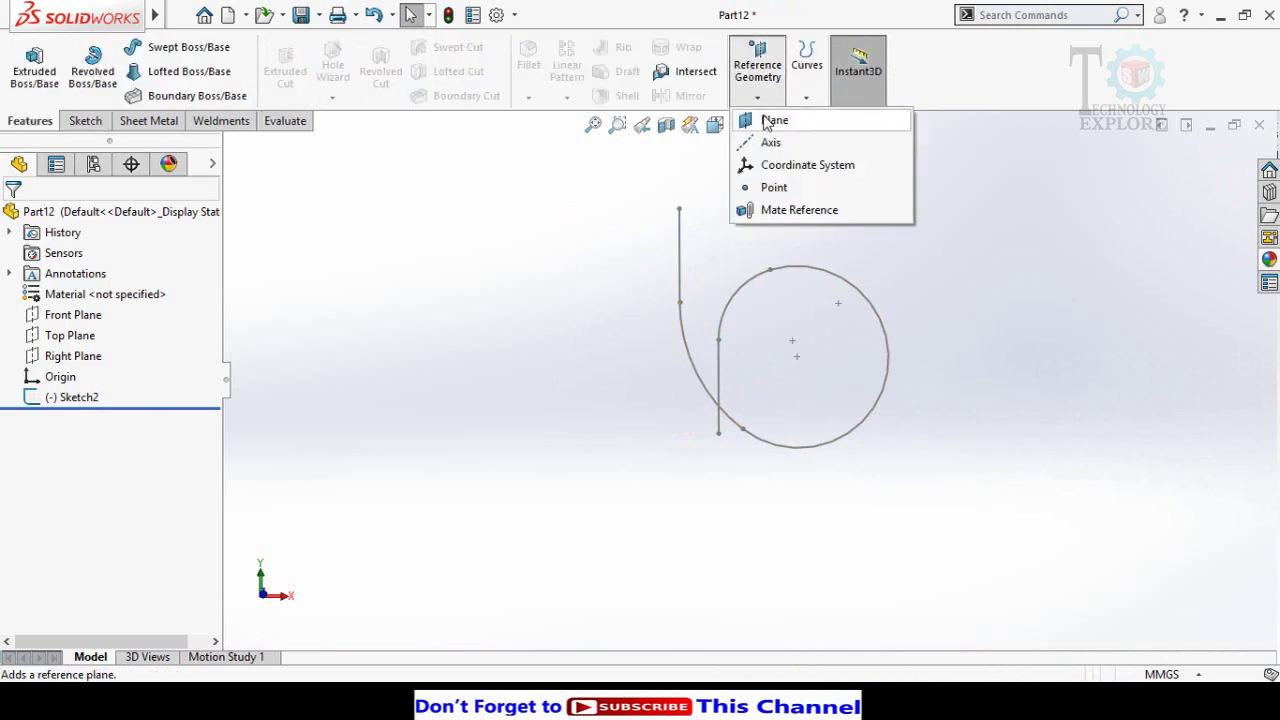
{"action": "left_click", "coordinate": [772, 121]}
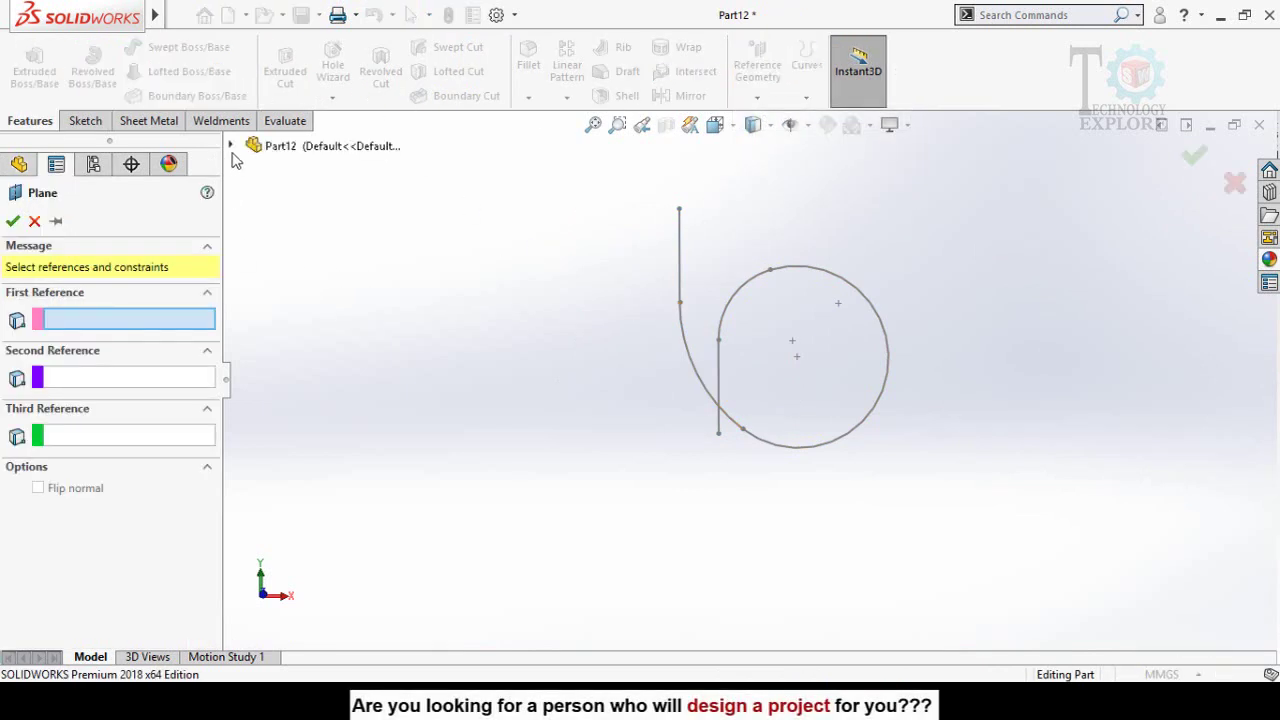
{"action": "left_click", "coordinate": [231, 146]}
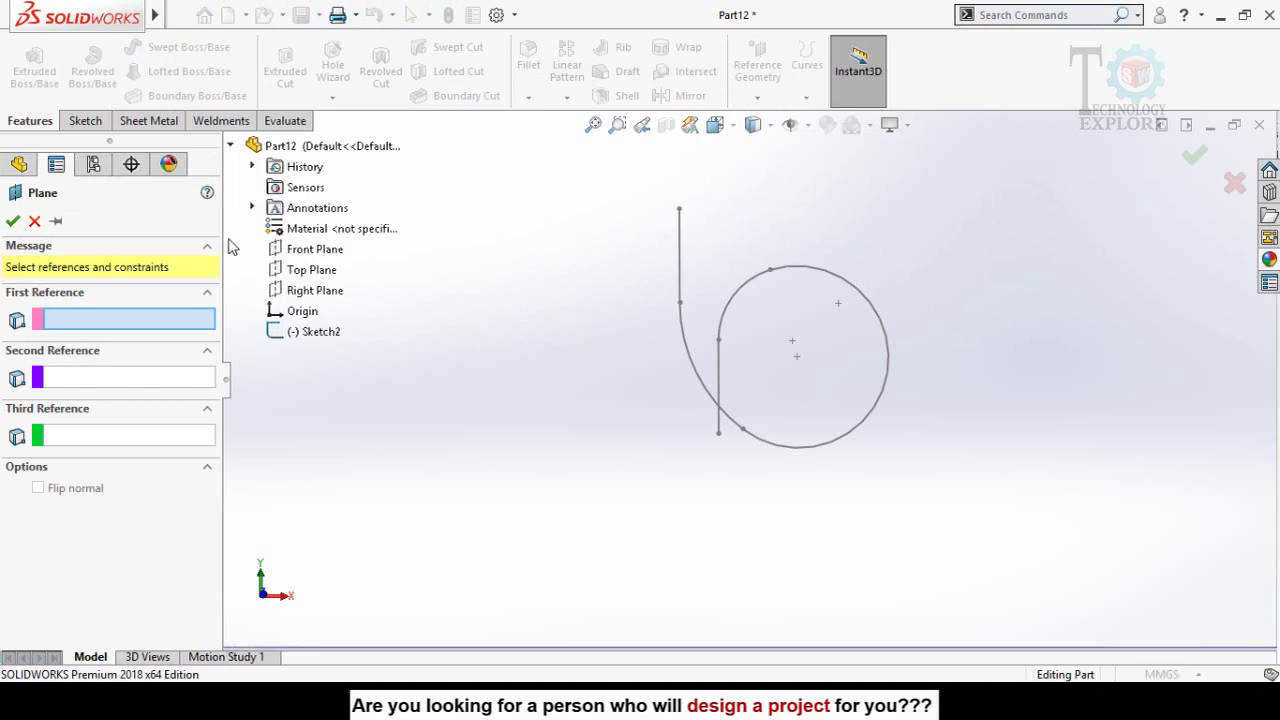
{"action": "left_click", "coordinate": [305, 251]}
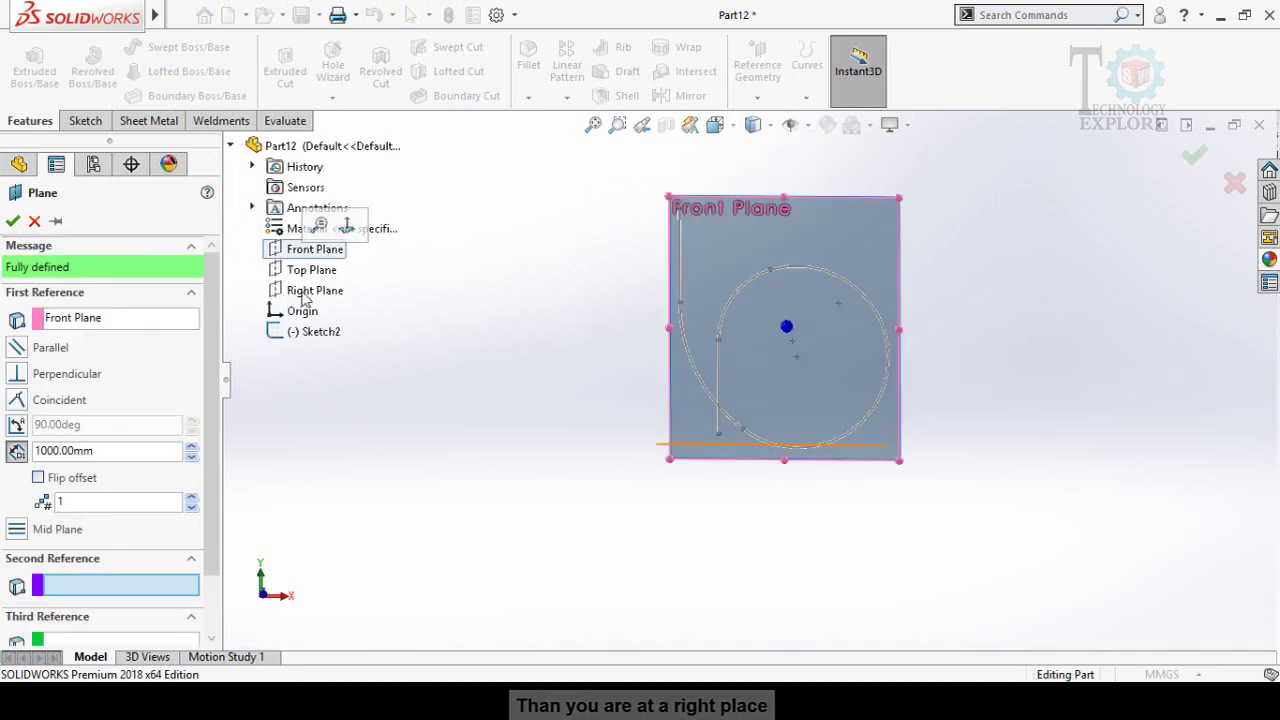
- Create ten parallel planes spaced 2 m (2000 mm) apart
{"action": "left_click", "coordinate": [71, 501]}
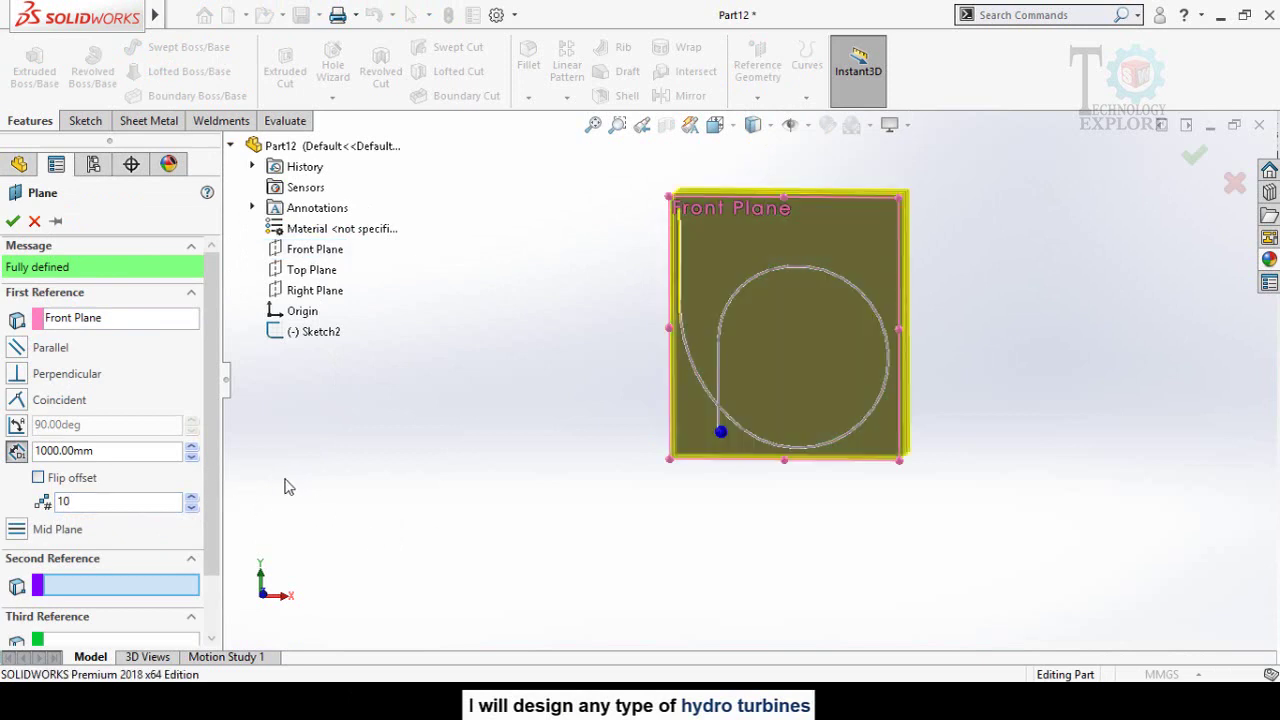
{"action": "scroll", "coordinate": [586, 383], "scroll_direction": "up", "scroll_amount": 3}
{"action": "mouse_move", "coordinate": [586, 383]}
{"action": "middle_mouse_down"}
{"action": "mouse_move", "coordinate": [534, 336]}
{"action": "mouse_move", "coordinate": [511, 351]}
{"action": "mouse_move", "coordinate": [540, 380]}
{"action": "mouse_move", "coordinate": [526, 320]}
{"action": "mouse_move", "coordinate": [569, 343]}
{"action": "mouse_move", "coordinate": [906, 423]}
{"action": "middle_mouse_up"}
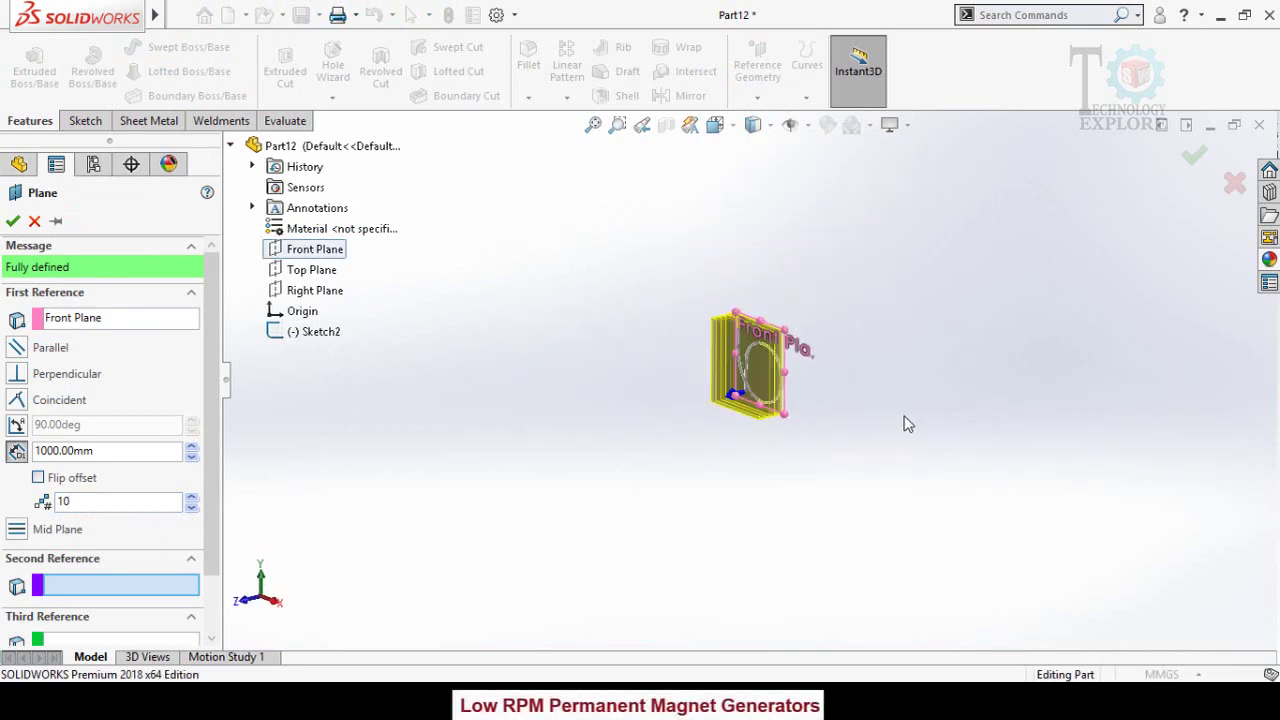
{"action": "scroll", "coordinate": [810, 384], "scroll_direction": "down", "scroll_amount": 2}
{"action": "mouse_move", "coordinate": [810, 384]}
{"action": "middle_mouse_down"}
{"action": "mouse_move", "coordinate": [766, 391]}
{"action": "mouse_move", "coordinate": [703, 340]}
{"action": "mouse_move", "coordinate": [745, 375]}
{"action": "middle_mouse_up"}
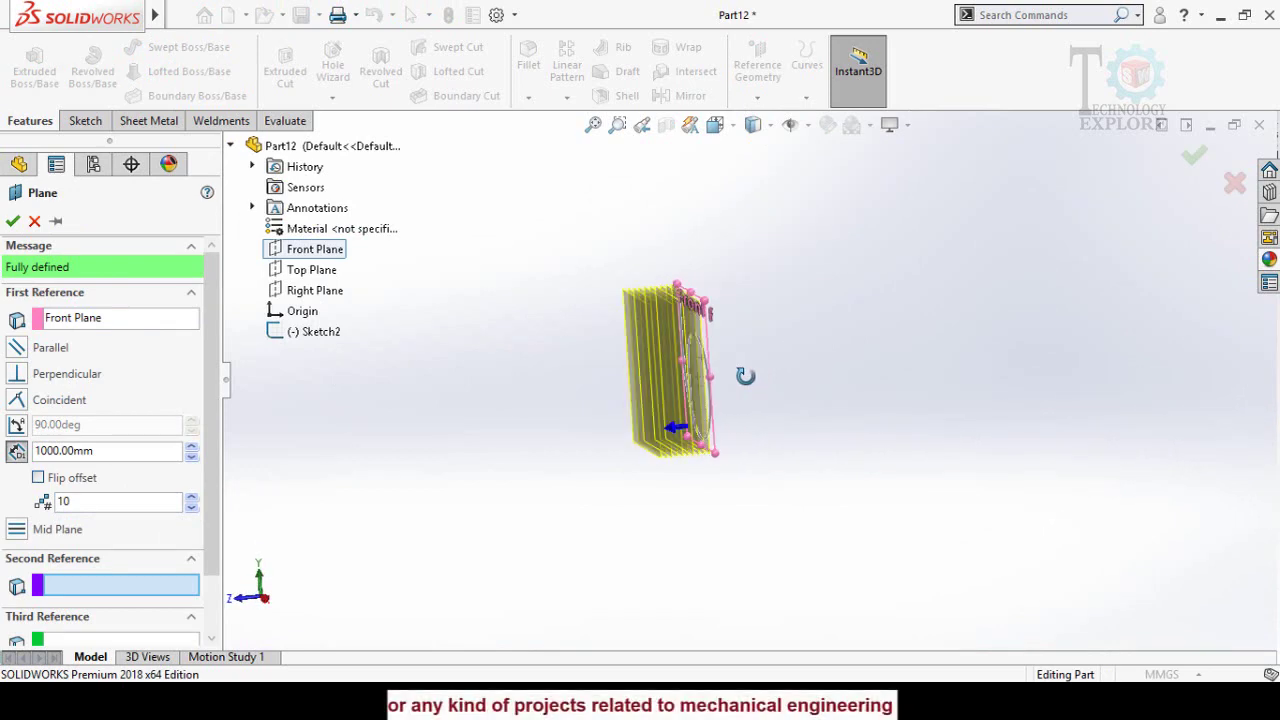
{"action": "middle_click_drag", "start_coordinate": [563, 466], "coordinate": [590, 414]}
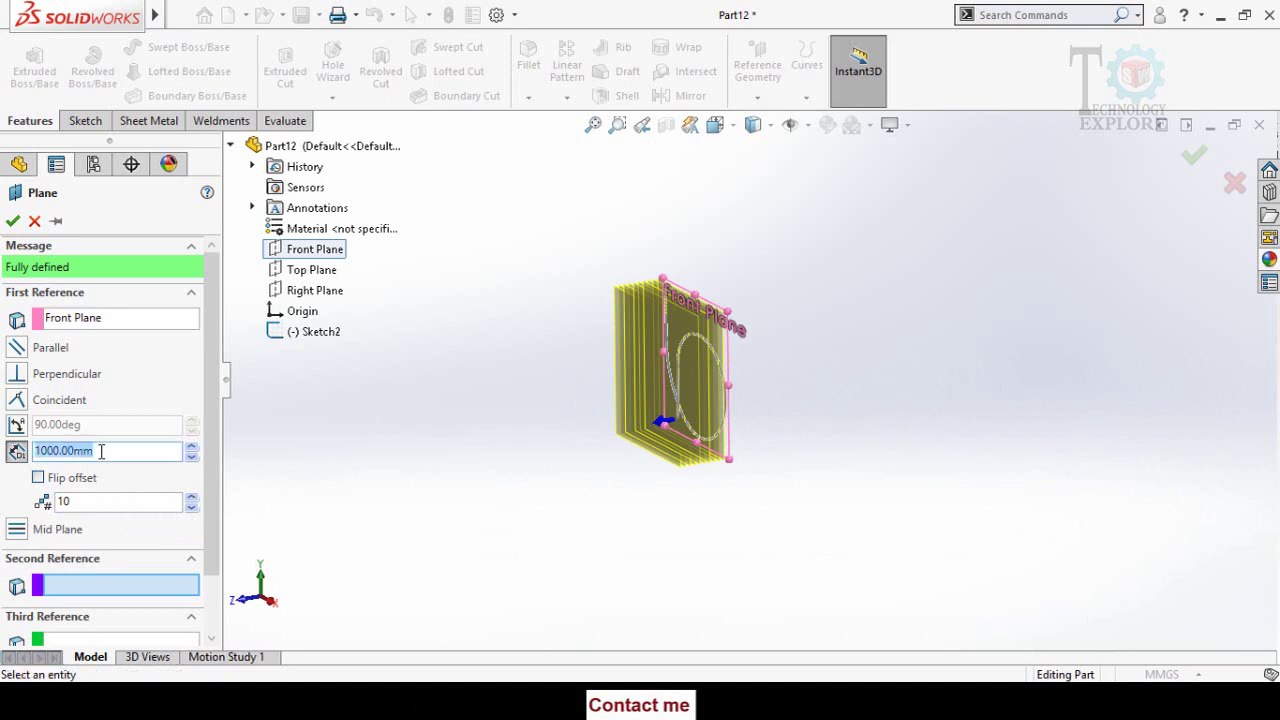
{"action": "type", "text": "2"}
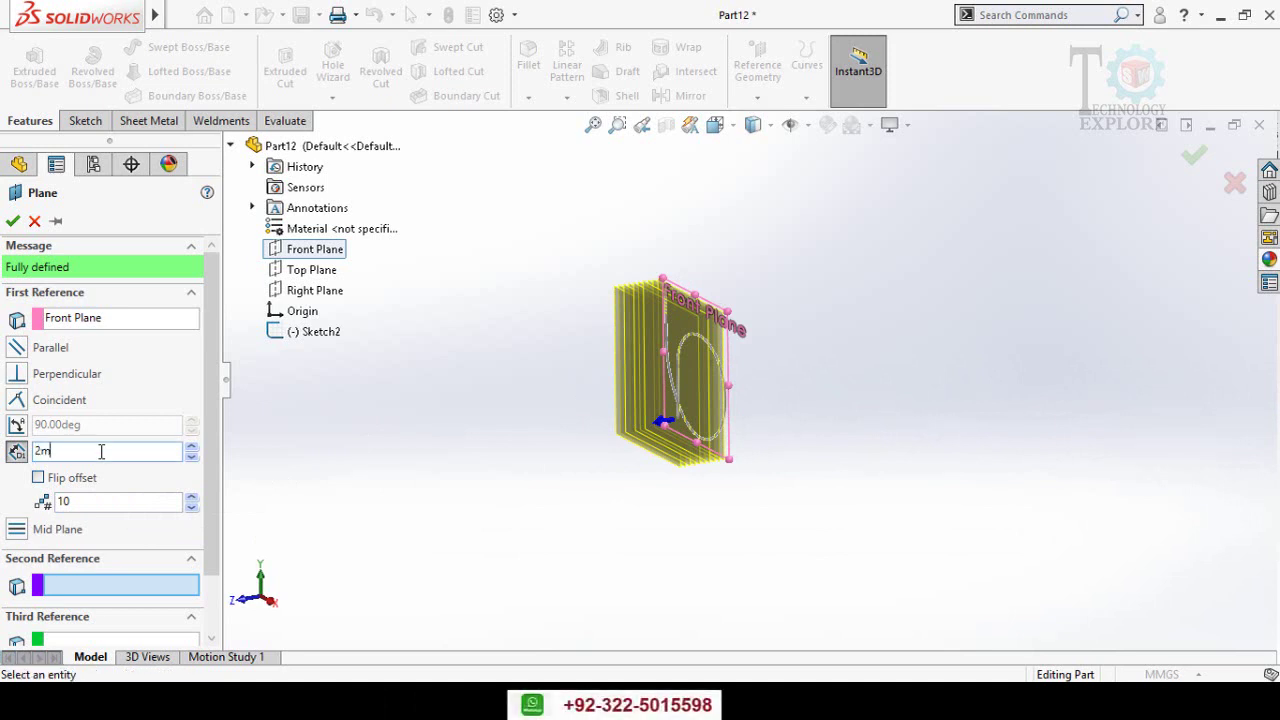
{"action": "type", "text": "m"}
{"action": "key", "text": "Return"}
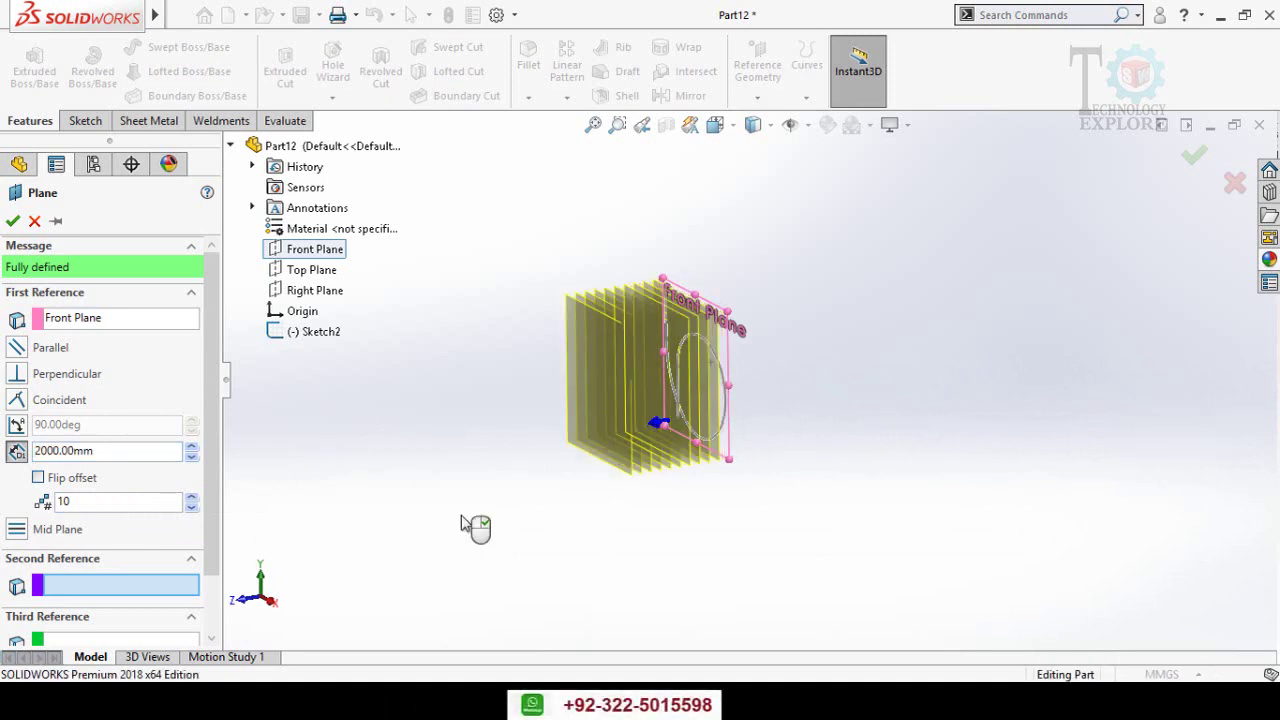
{"action": "middle_click_drag", "start_coordinate": [506, 407], "coordinate": [428, 423]}
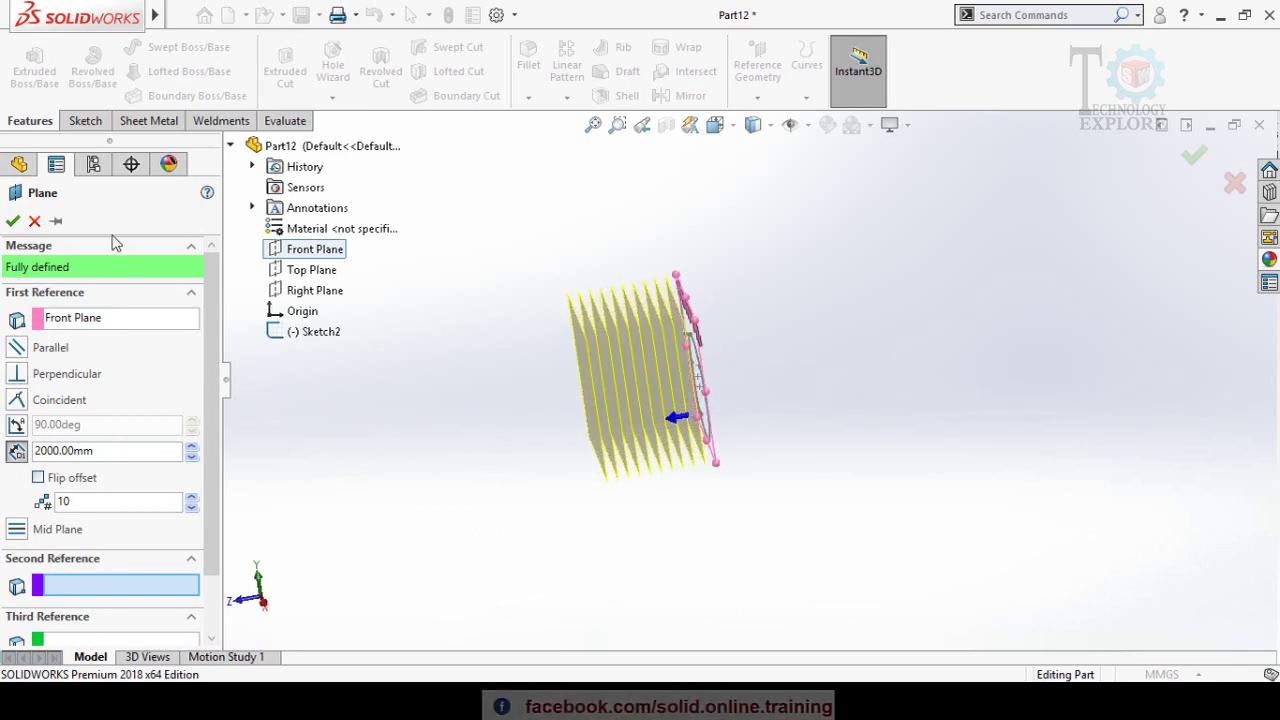
{"action": "left_click", "coordinate": [12, 221]}
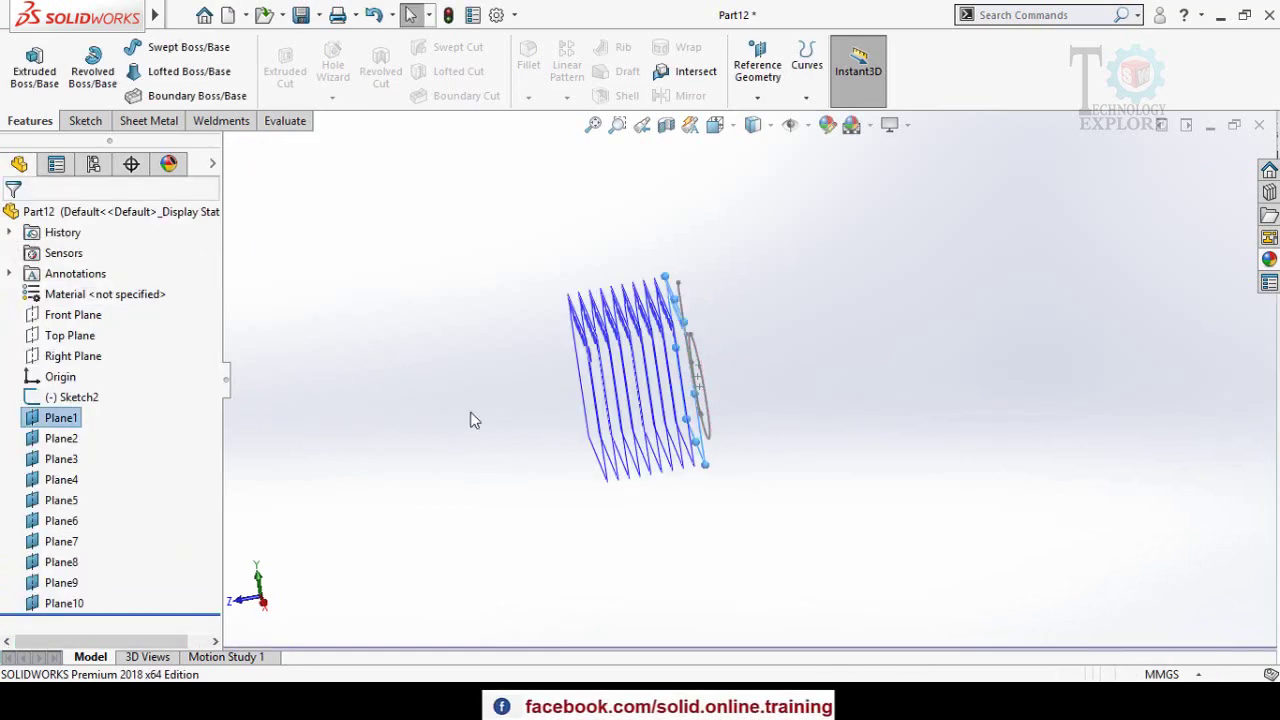
- Create Sketch3 on Plane1, viewed normal, with one point at the vertical line's top end
{"action": "mouse_move", "coordinate": [480, 394]}
{"action": "middle_mouse_down"}
{"action": "mouse_move", "coordinate": [546, 321]}
{"action": "mouse_move", "coordinate": [826, 403]}
{"action": "mouse_move", "coordinate": [714, 329]}
{"action": "mouse_move", "coordinate": [704, 402]}
{"action": "middle_mouse_up"}
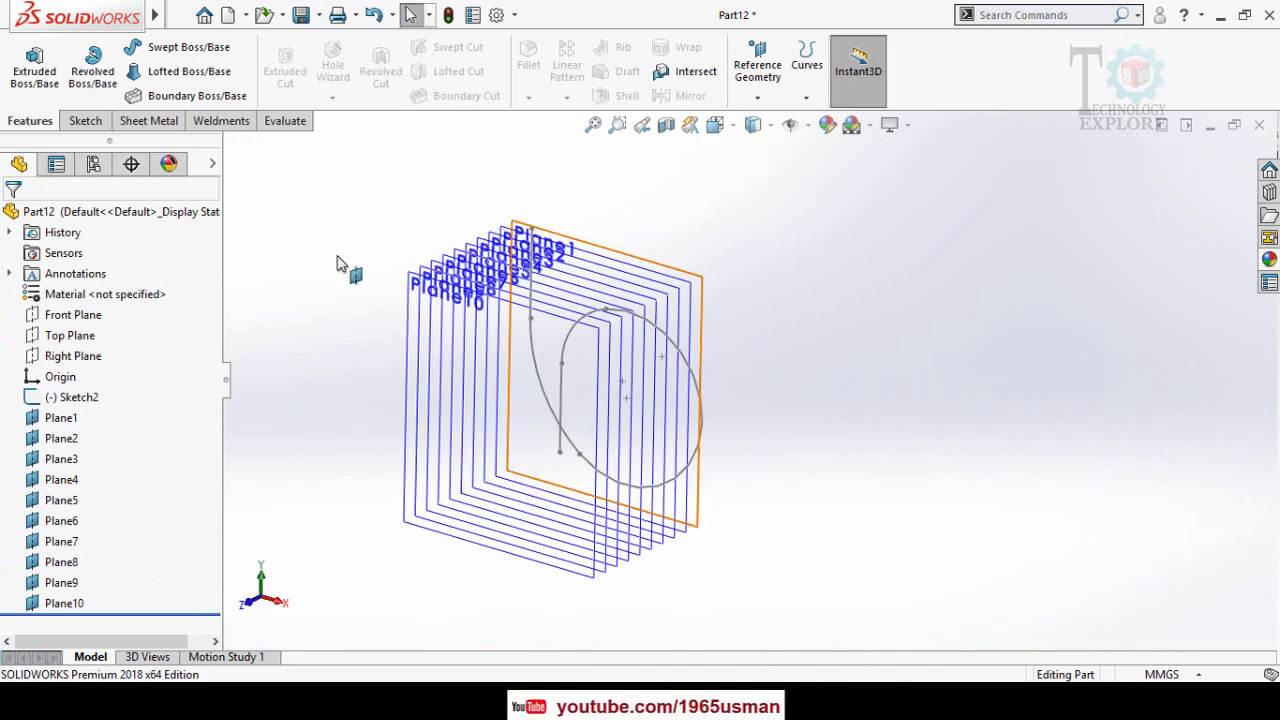
{"action": "scroll", "coordinate": [714, 322], "scroll_direction": "down", "scroll_amount": 2}
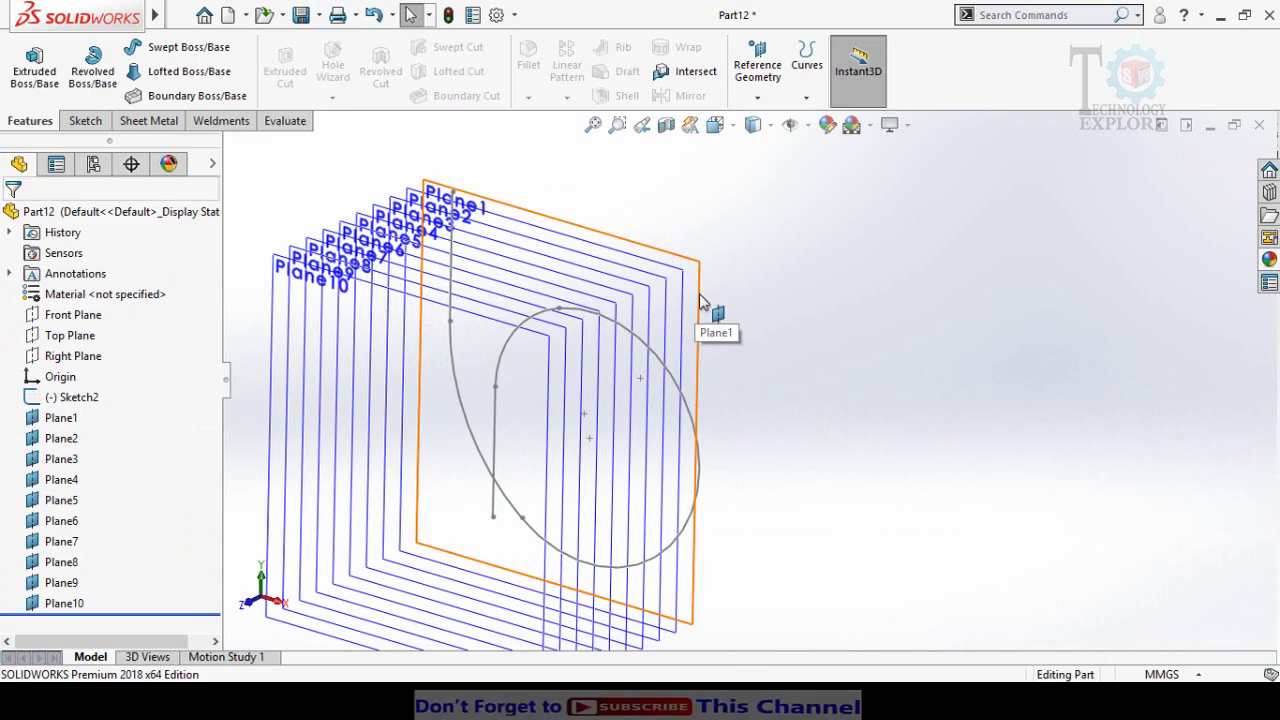
{"action": "left_click", "coordinate": [699, 302]}
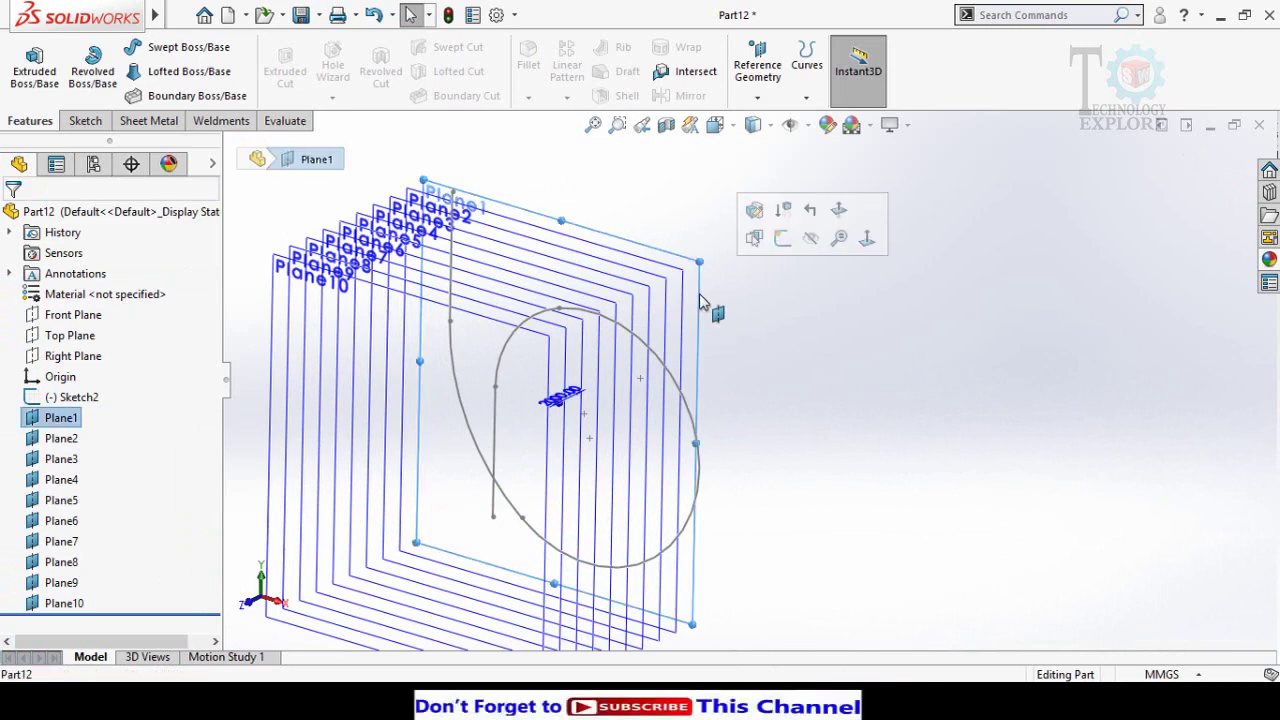
{"action": "left_click", "coordinate": [782, 240]}
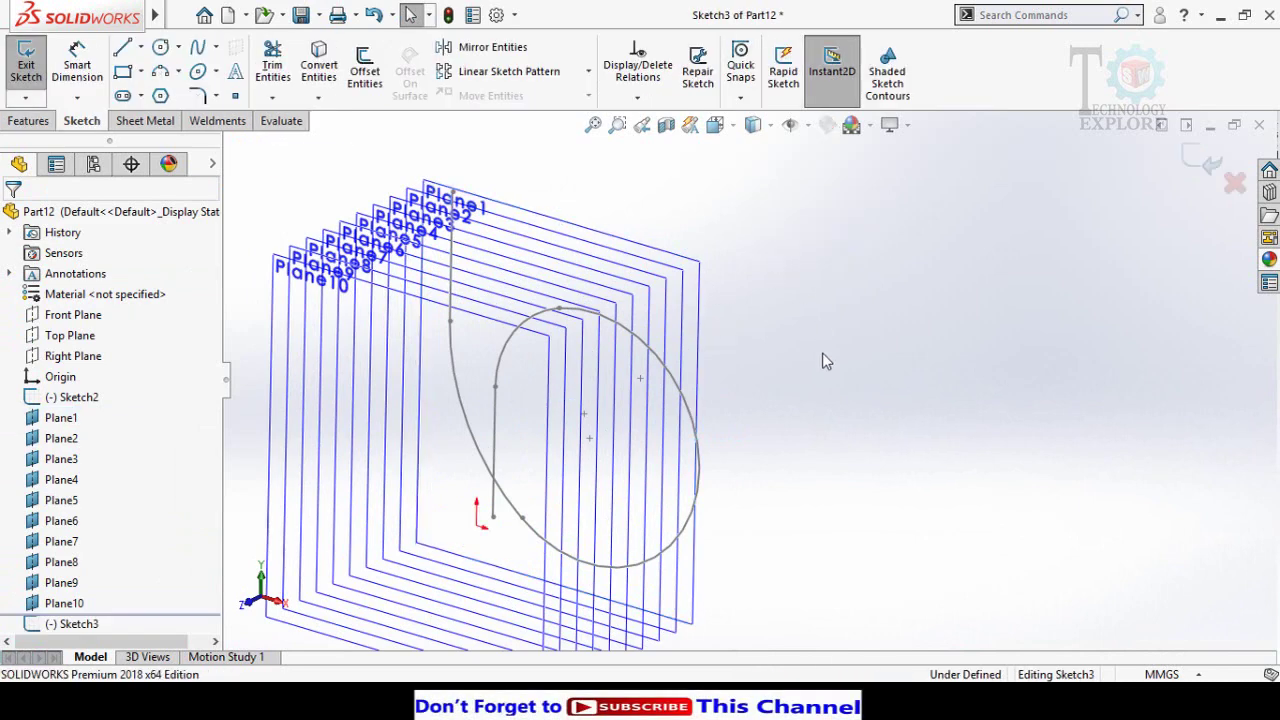
{"action": "key", "text": "ctrl+8"}
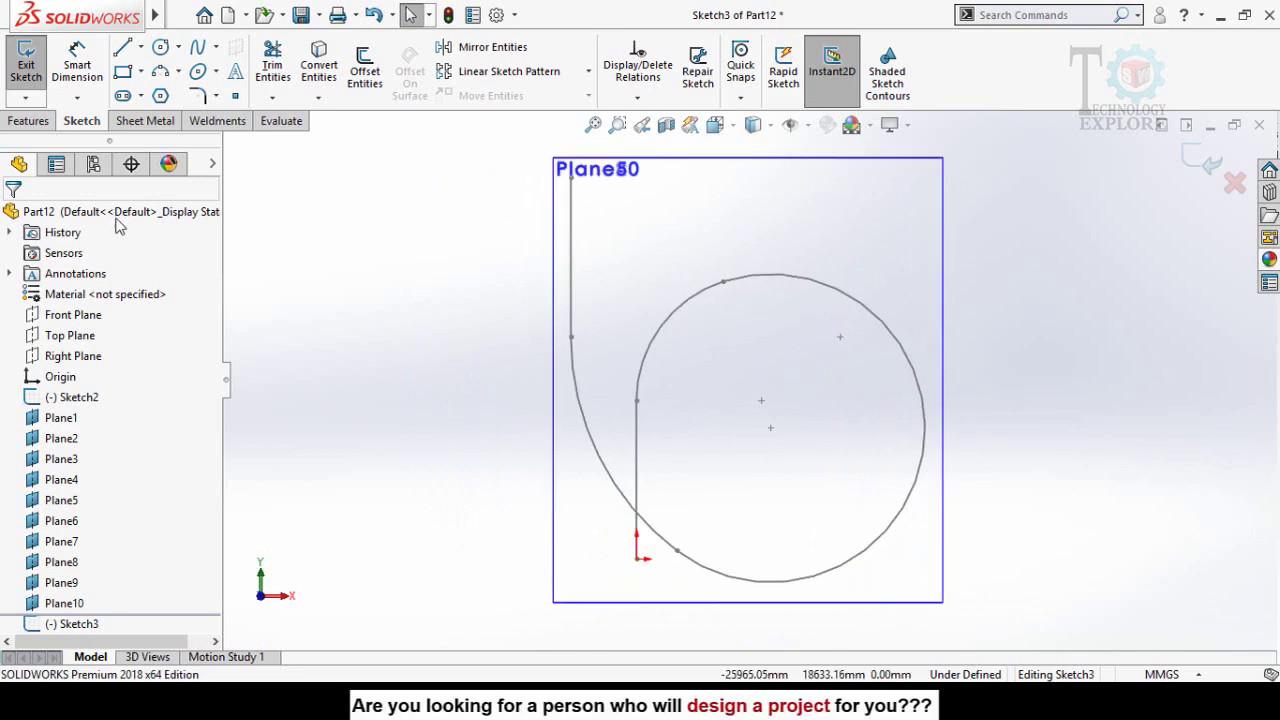
{"action": "left_click", "coordinate": [234, 96]}
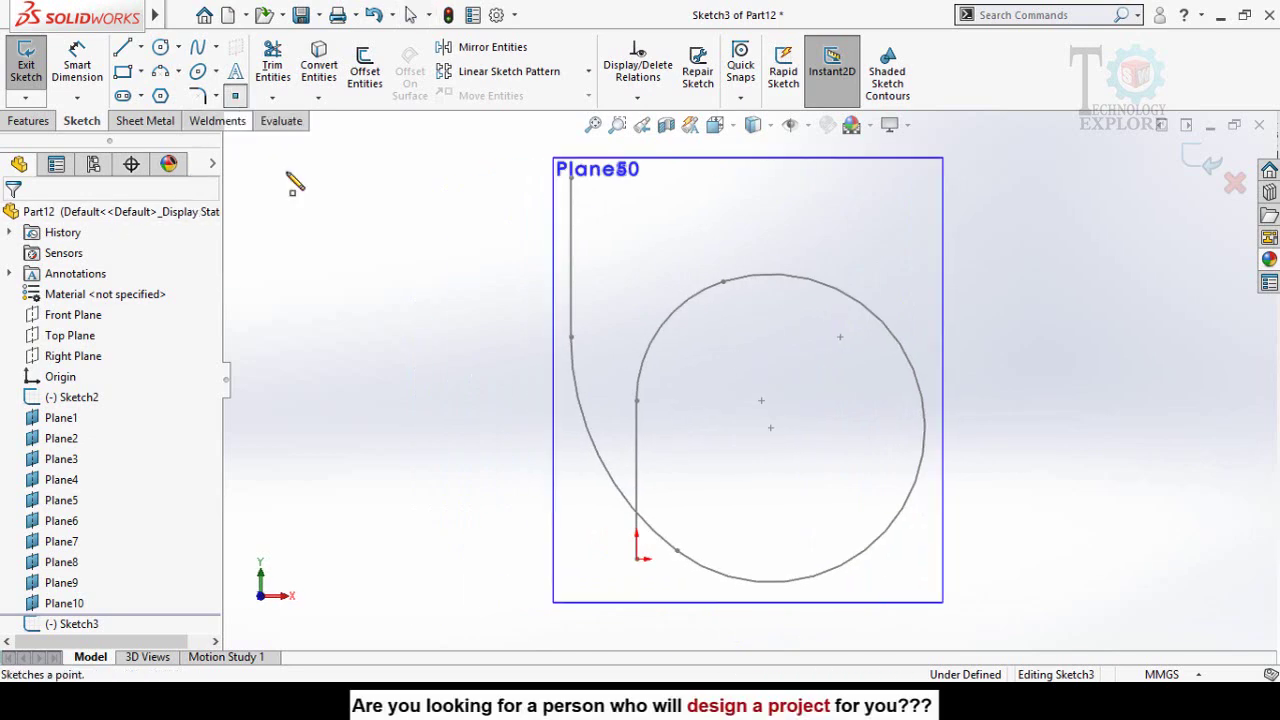
{"action": "left_click", "coordinate": [636, 400]}
{"action": "key", "text": "Escape"}
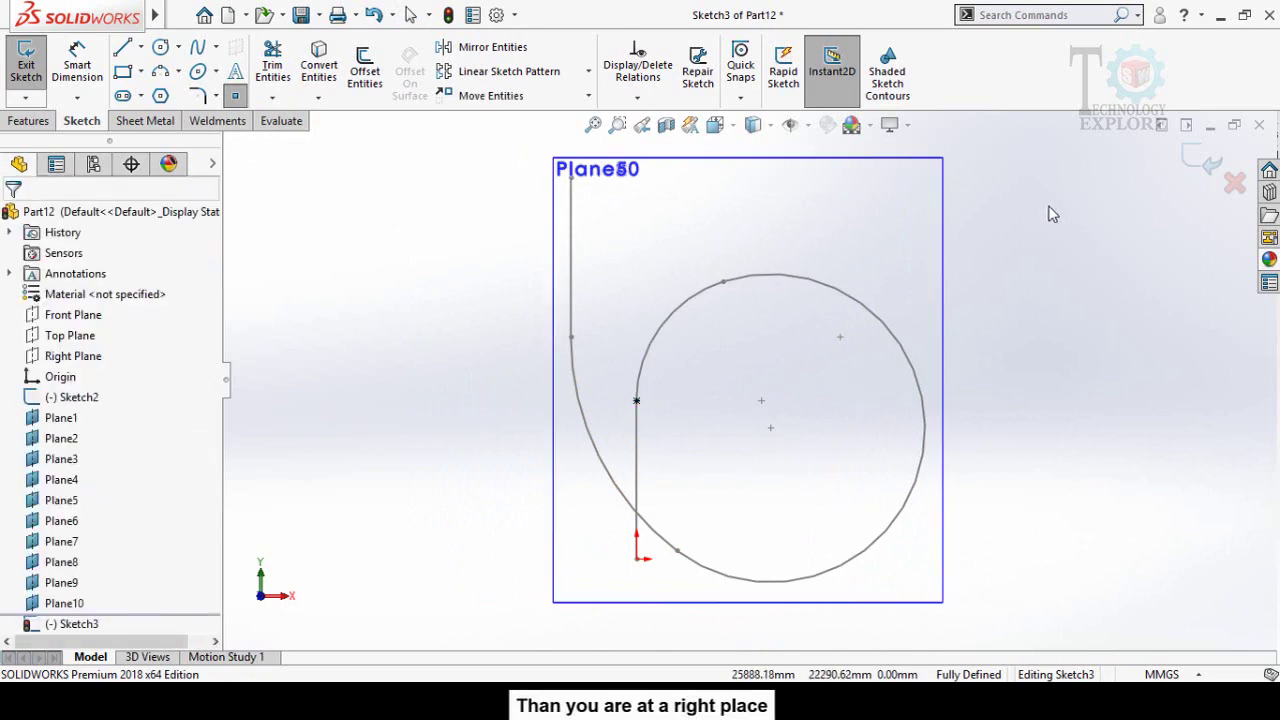
{"action": "left_click", "coordinate": [1191, 160]}
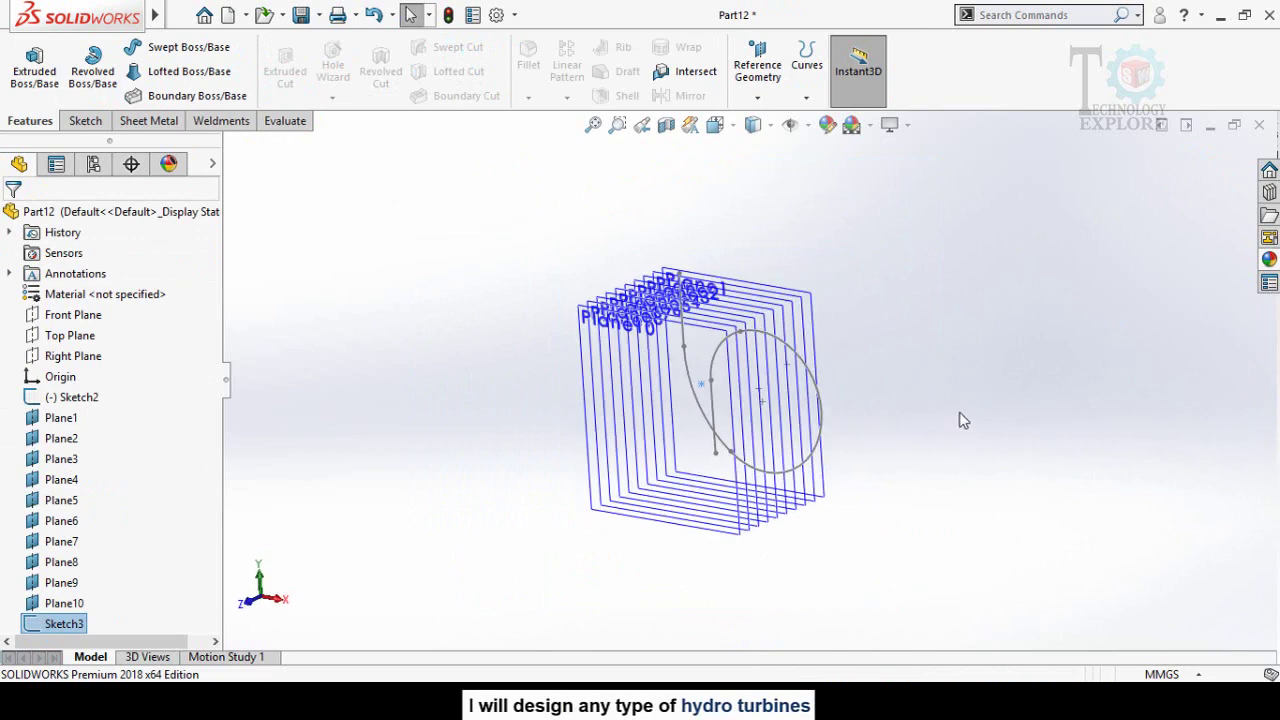
- Hide Plane1 and create Sketch4 on Plane2 with one point at the arc's midpoint
{"action": "scroll", "coordinate": [825, 300], "scroll_direction": "down", "scroll_amount": 2}
{"action": "left_click", "coordinate": [818, 340]}
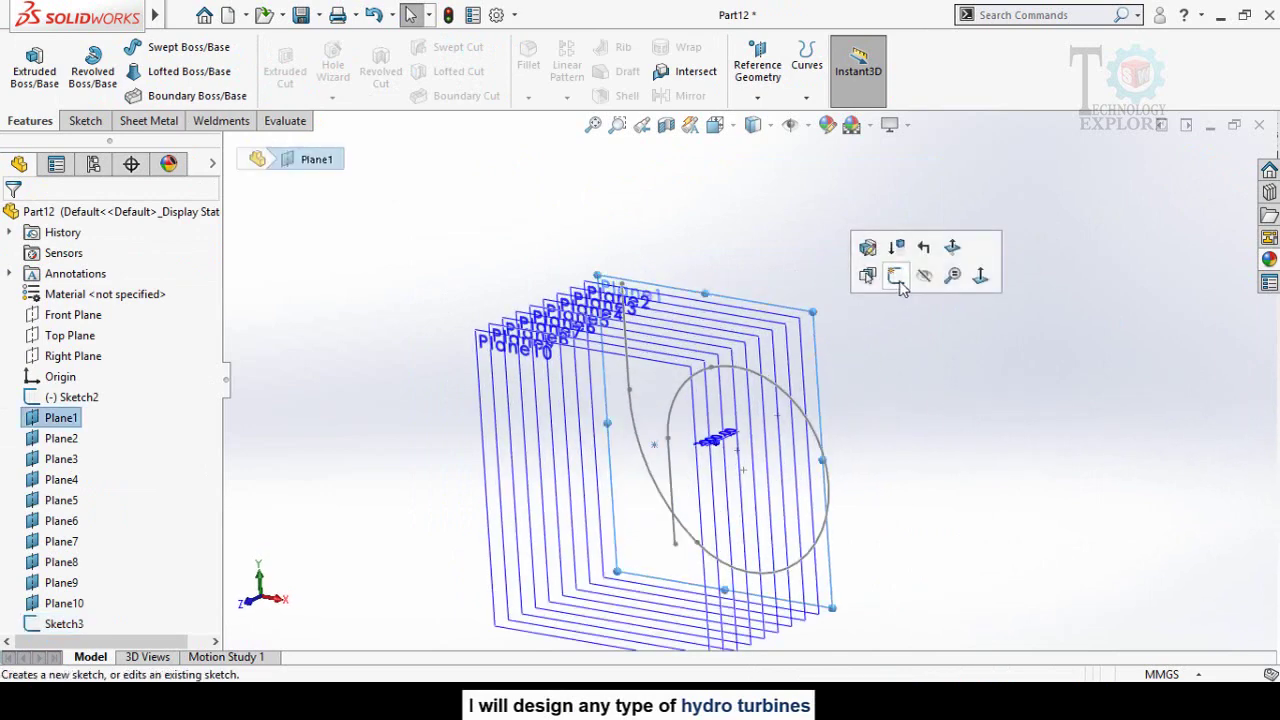
{"action": "left_click", "coordinate": [924, 277]}
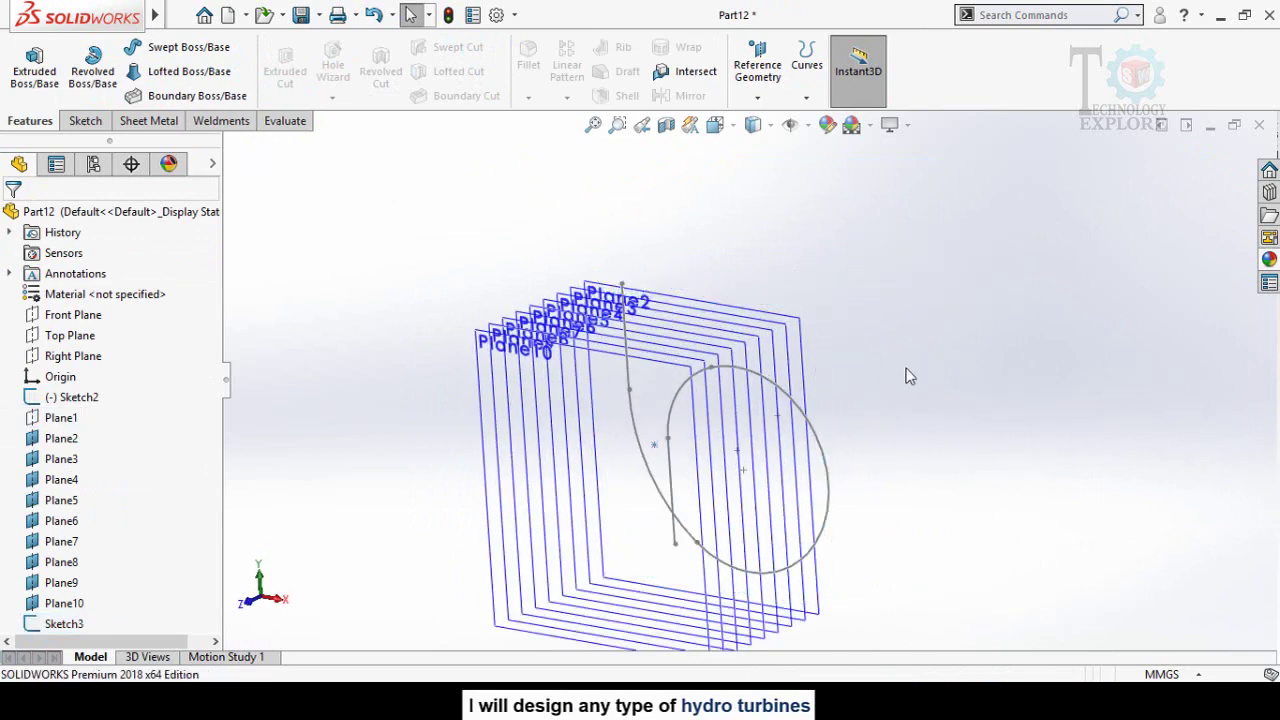
{"action": "left_click", "coordinate": [800, 350]}
{"action": "left_click", "coordinate": [886, 290]}
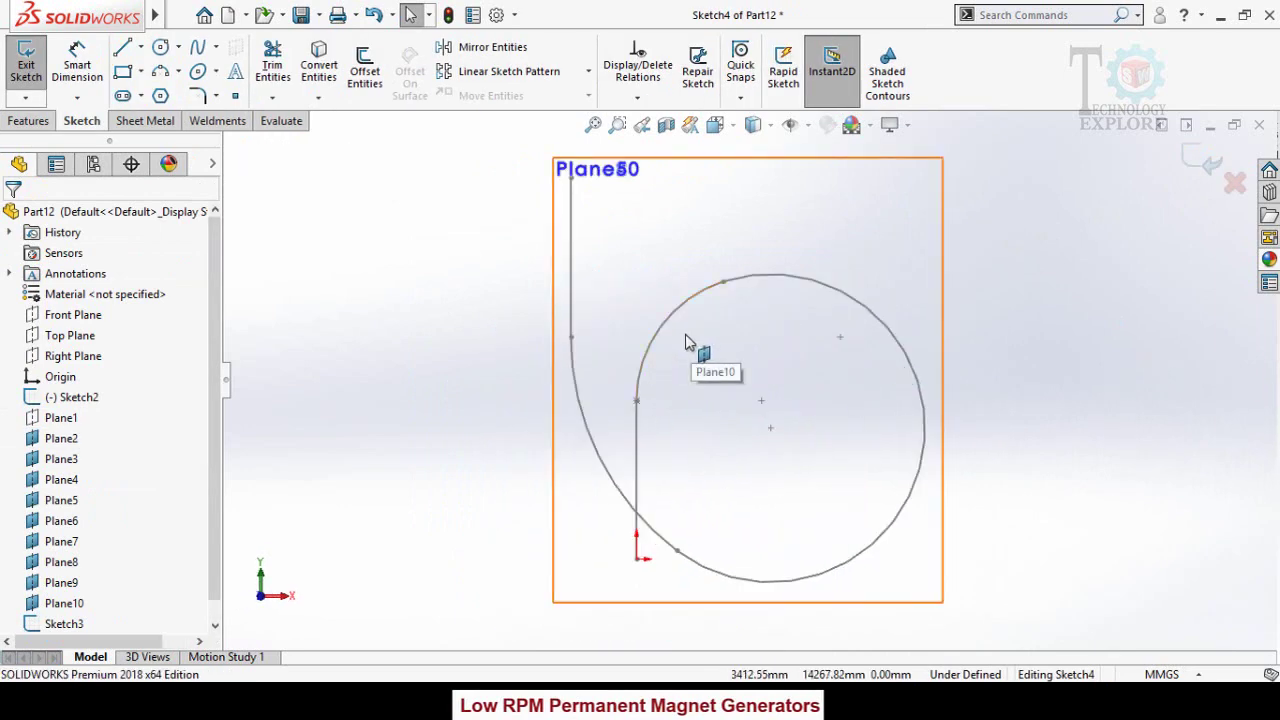
{"action": "left_click", "coordinate": [235, 95]}
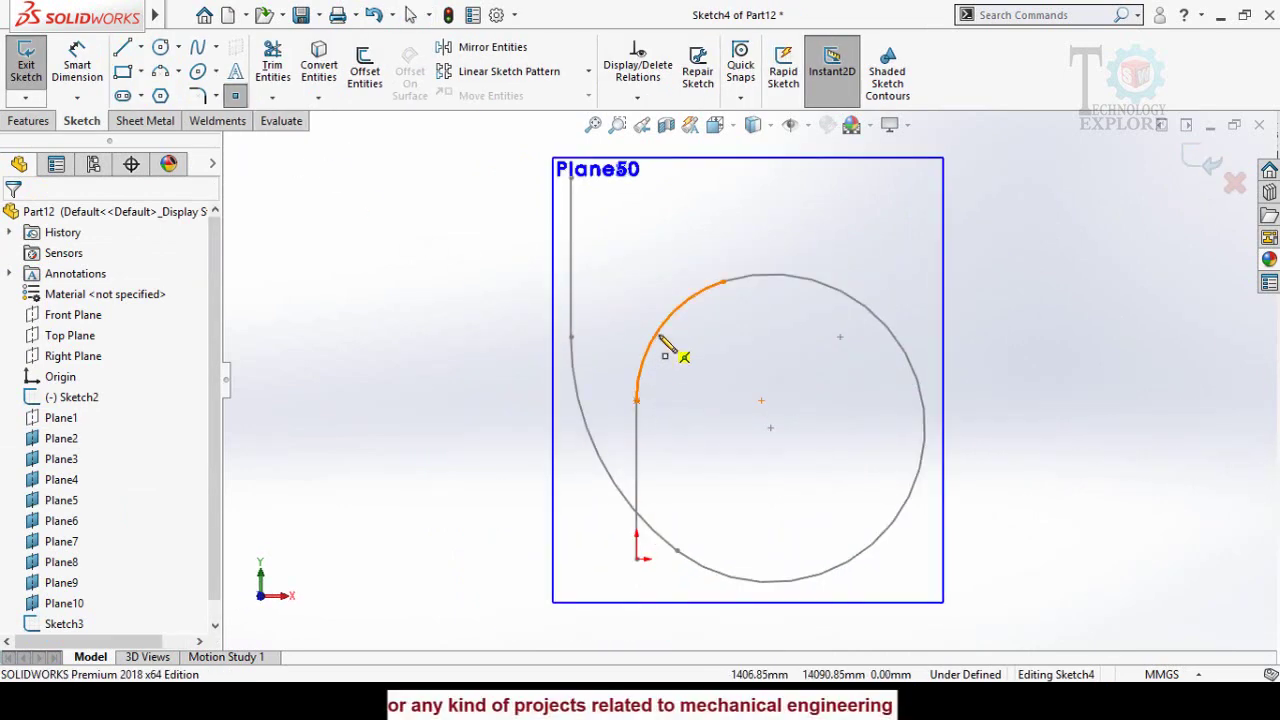
{"action": "left_click", "coordinate": [660, 327]}
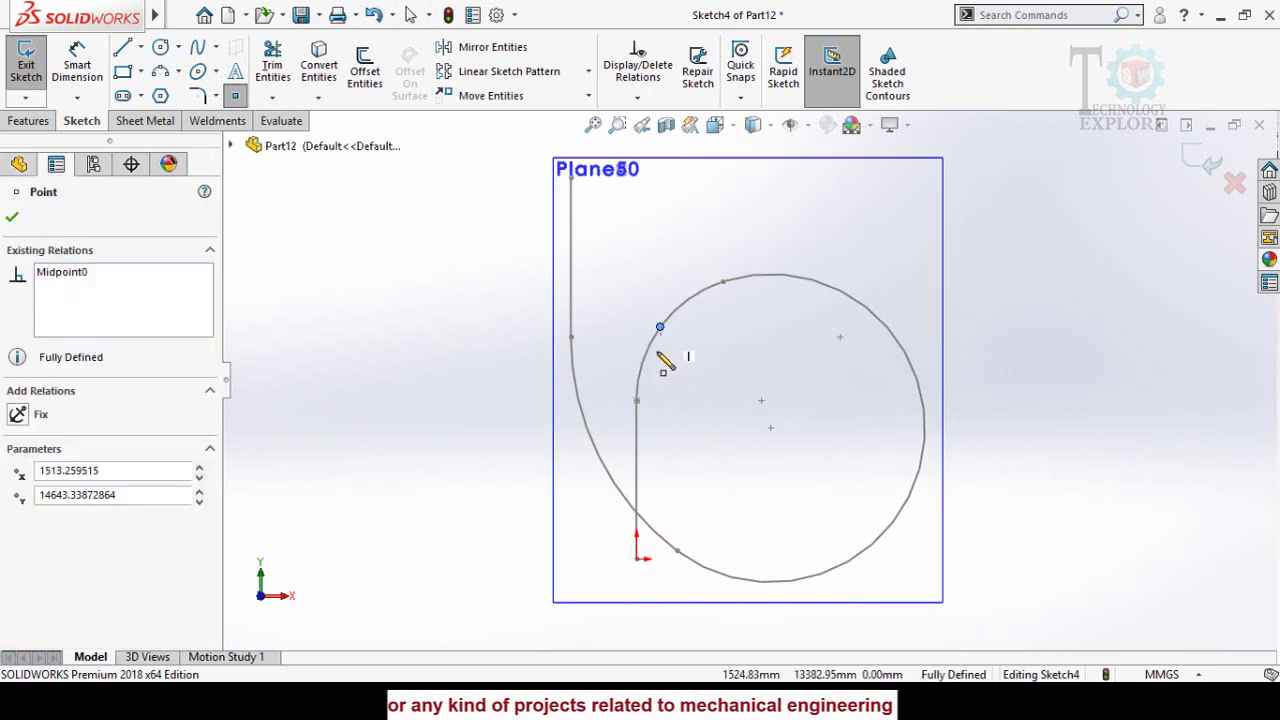
{"action": "key", "text": "Escape"}
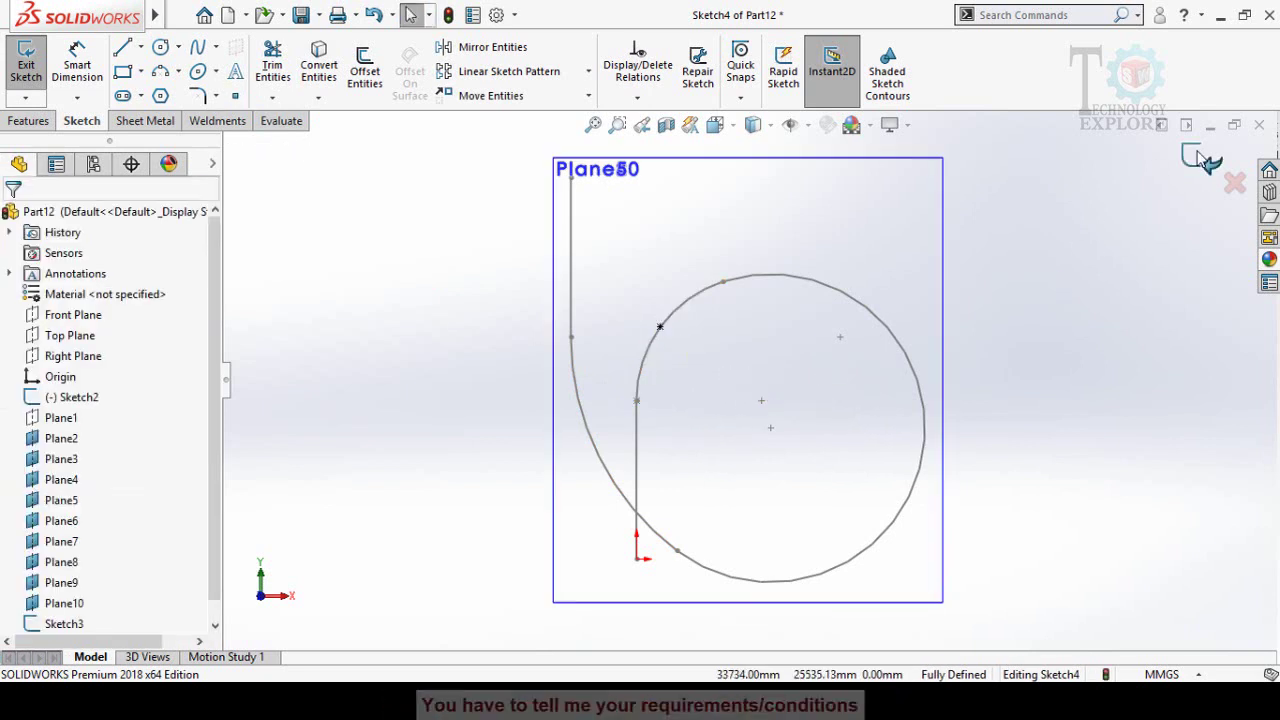
{"action": "left_click", "coordinate": [1197, 158]}
- Hide Plane2 and create Sketch5 on Plane3 with one point at the circle's top
{"action": "middle_click_drag", "start_coordinate": [1011, 349], "coordinate": [962, 343]}
{"action": "left_click", "coordinate": [873, 253]}
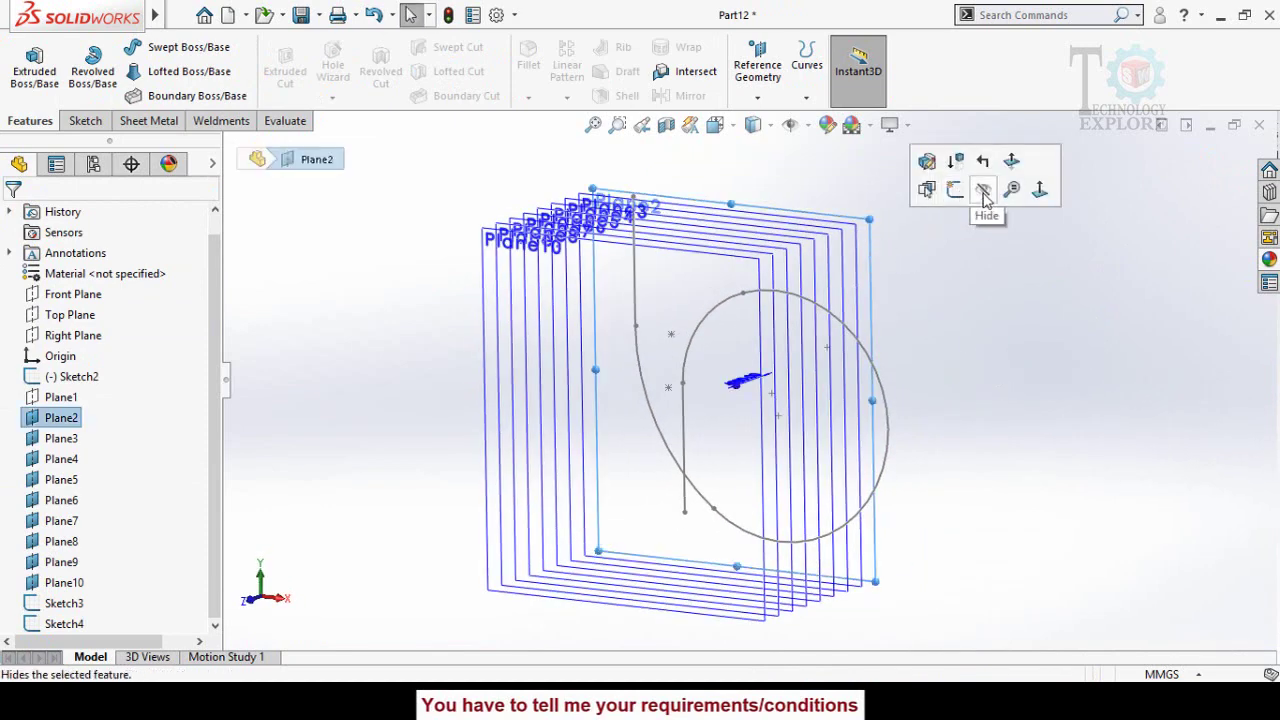
{"action": "left_click", "coordinate": [856, 277]}
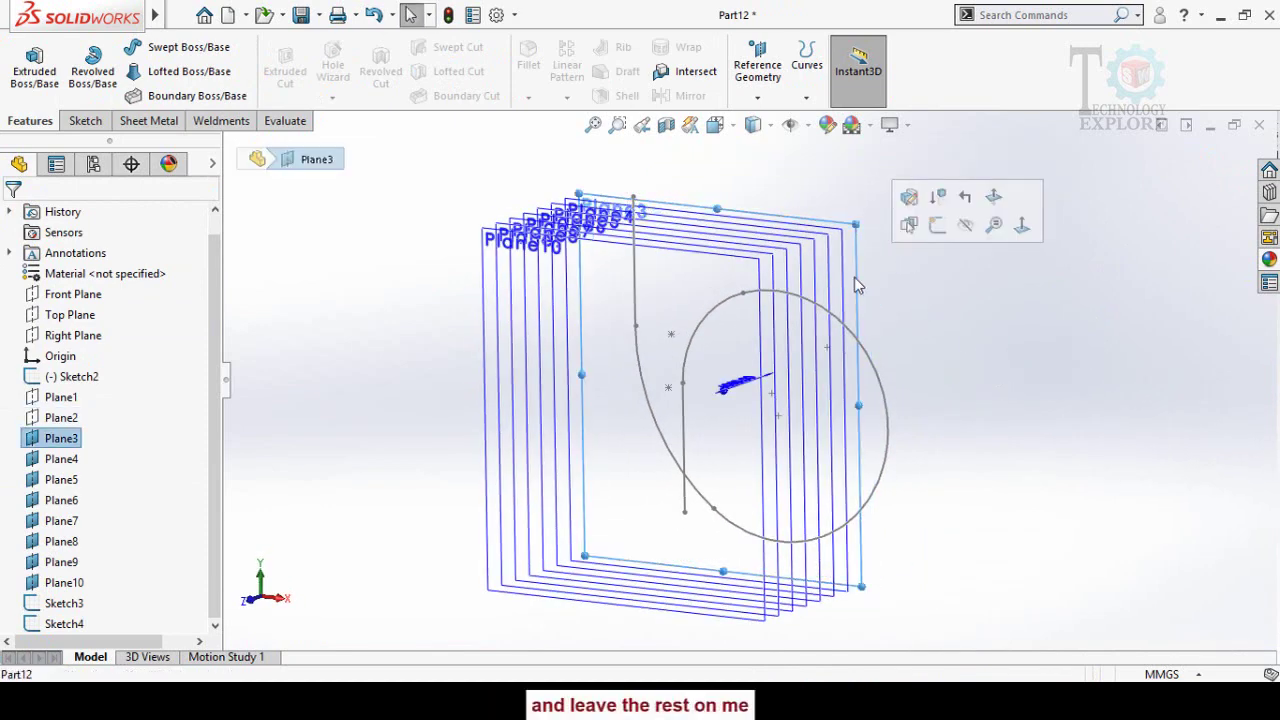
{"action": "left_click", "coordinate": [936, 227]}
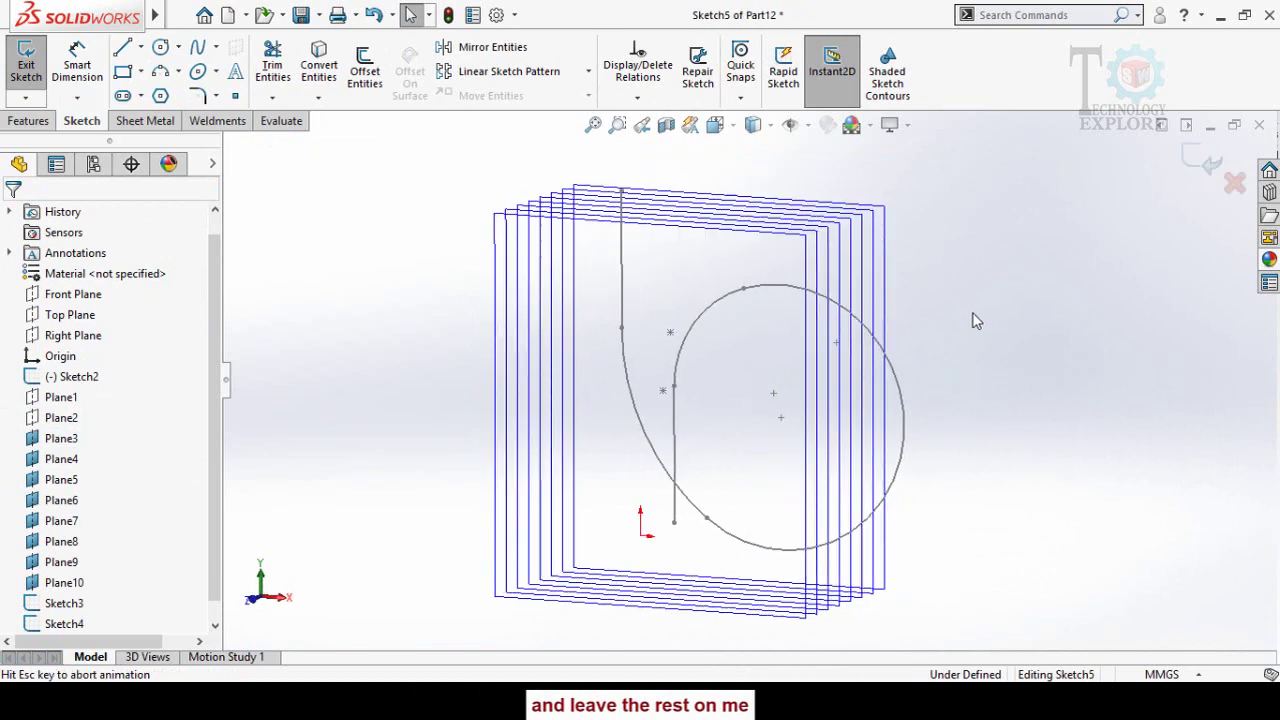
{"action": "left_click", "coordinate": [235, 95]}
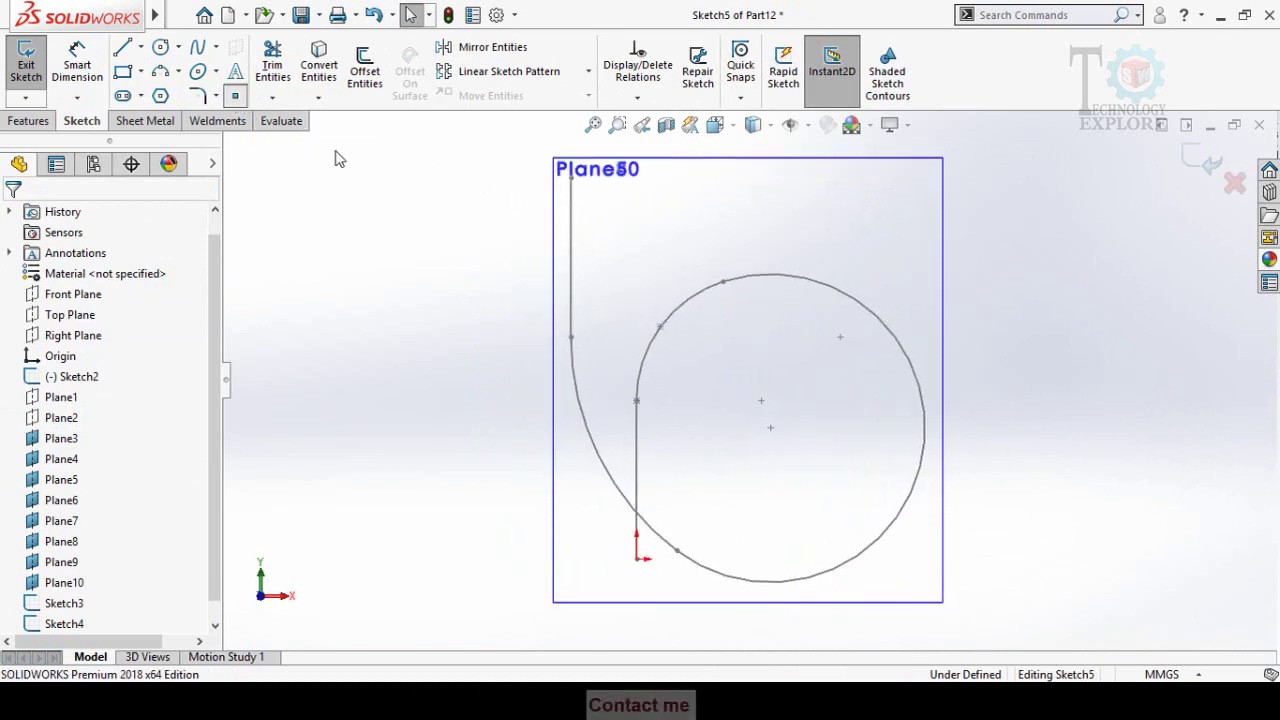
{"action": "left_click", "coordinate": [723, 281]}
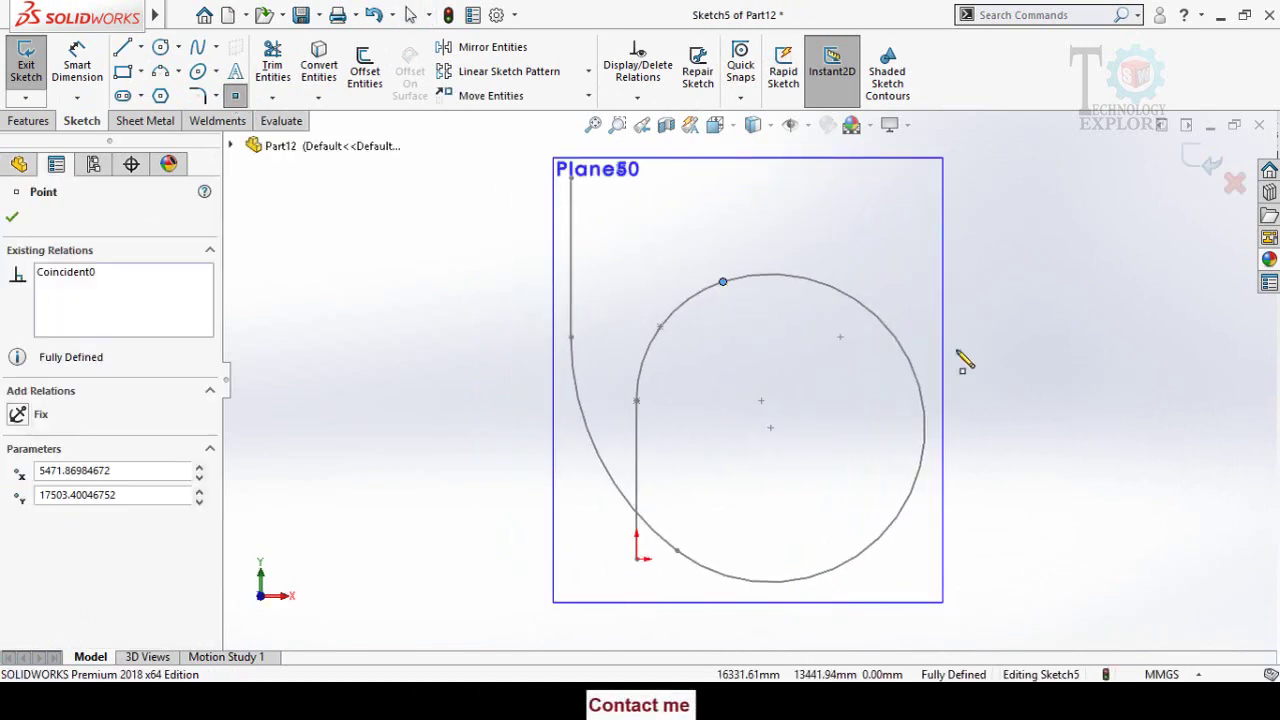
{"action": "left_click", "coordinate": [1182, 160]}
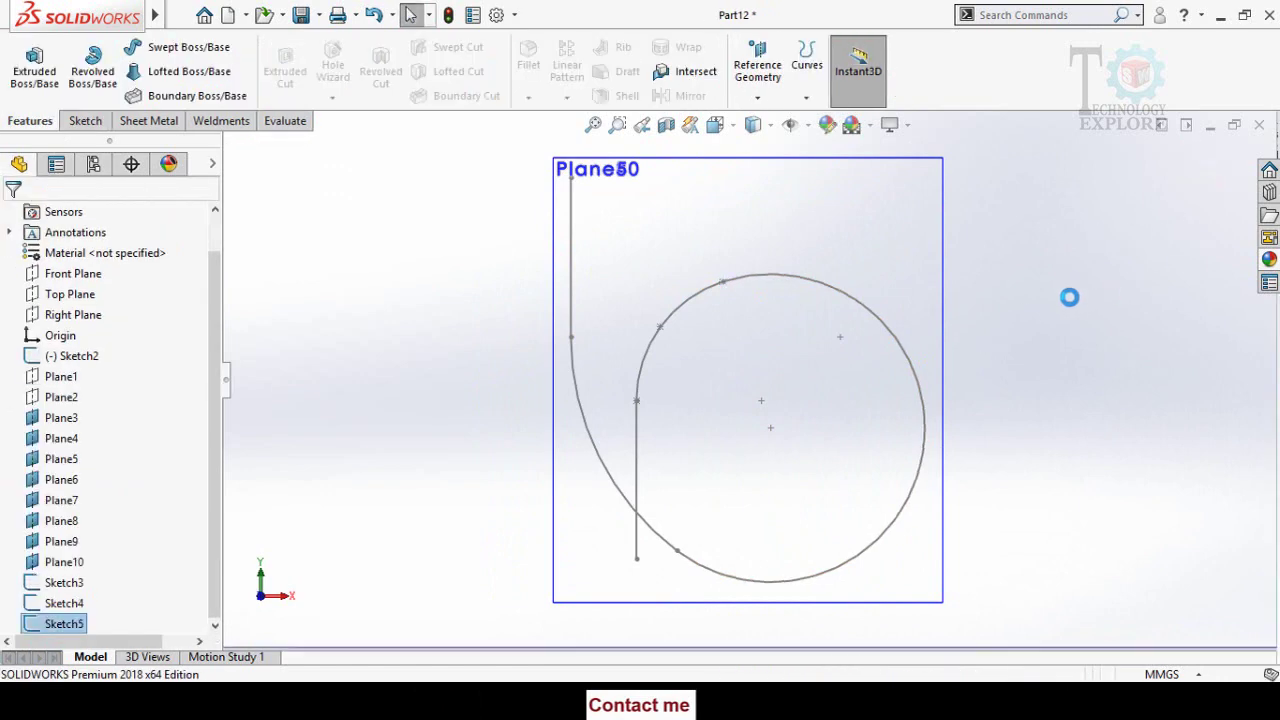
- Create Sketch6 on Plane3 with one point at the circle's rightmost quadrant
{"action": "mouse_move", "coordinate": [1001, 282]}
{"action": "middle_mouse_down"}
{"action": "mouse_move", "coordinate": [963, 346]}
{"action": "mouse_move", "coordinate": [785, 262]}
{"action": "middle_mouse_up"}
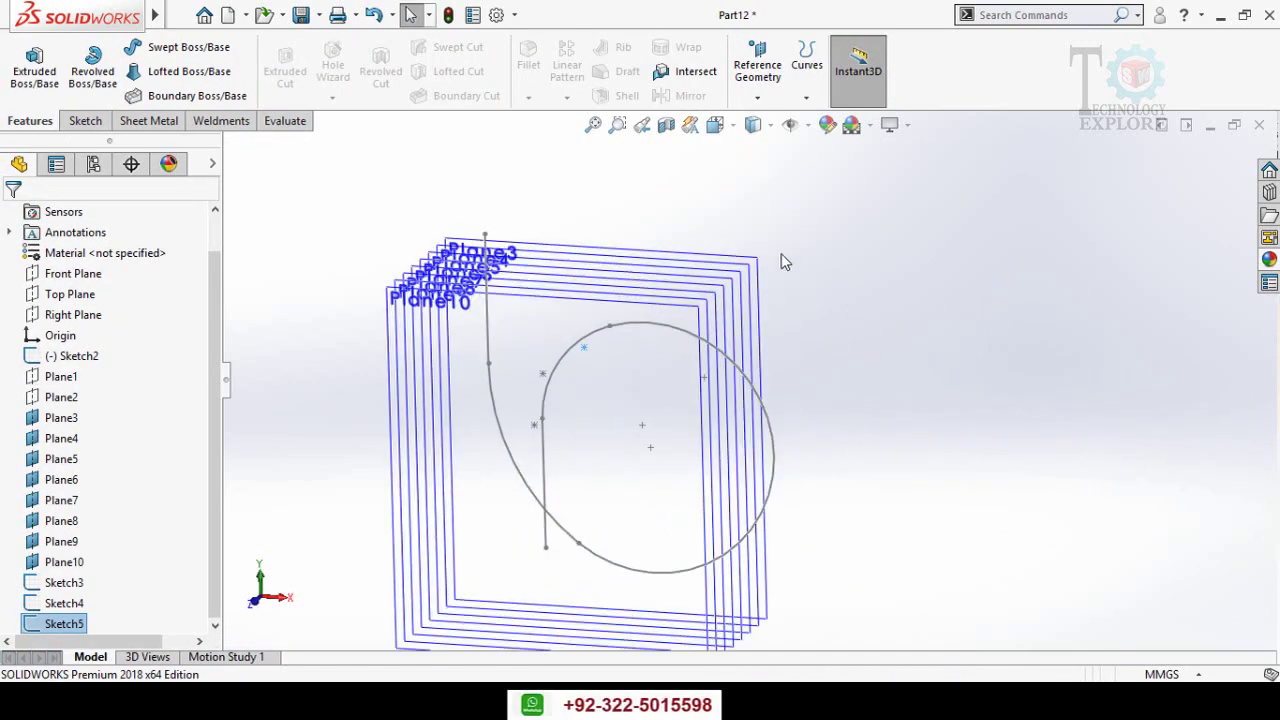
{"action": "left_click", "coordinate": [756, 272]}
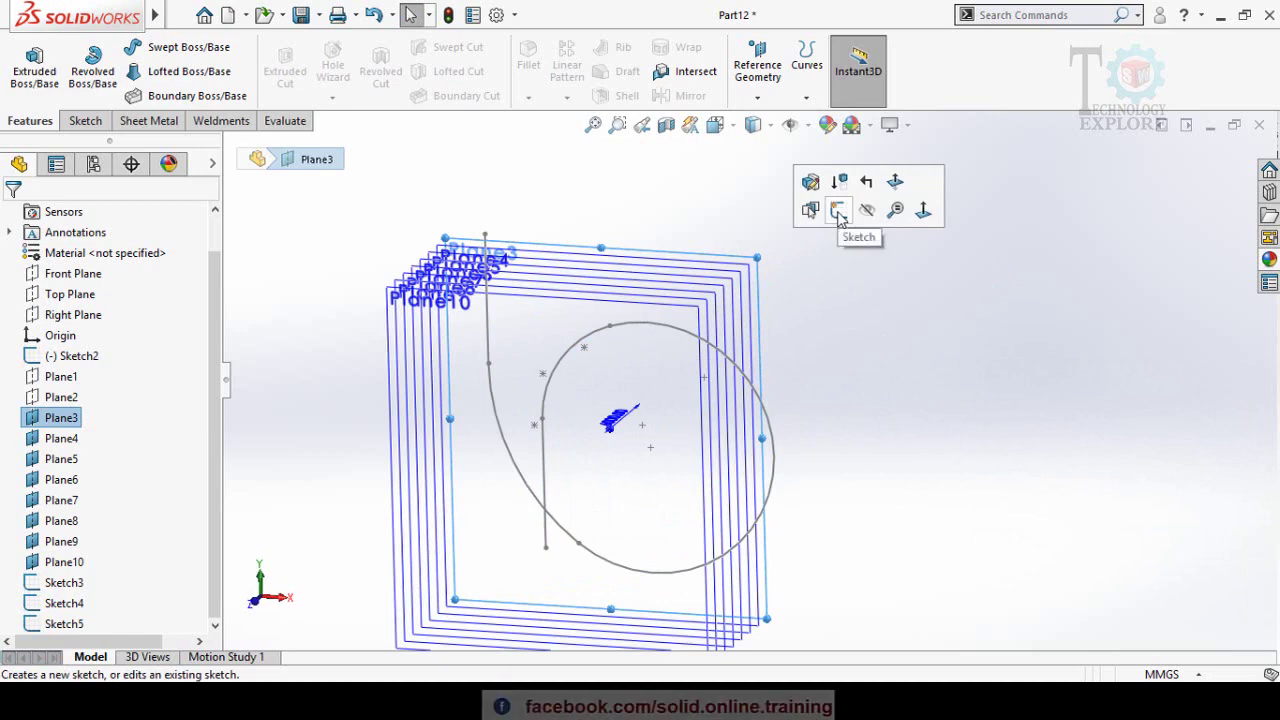
{"action": "left_click", "coordinate": [838, 210]}
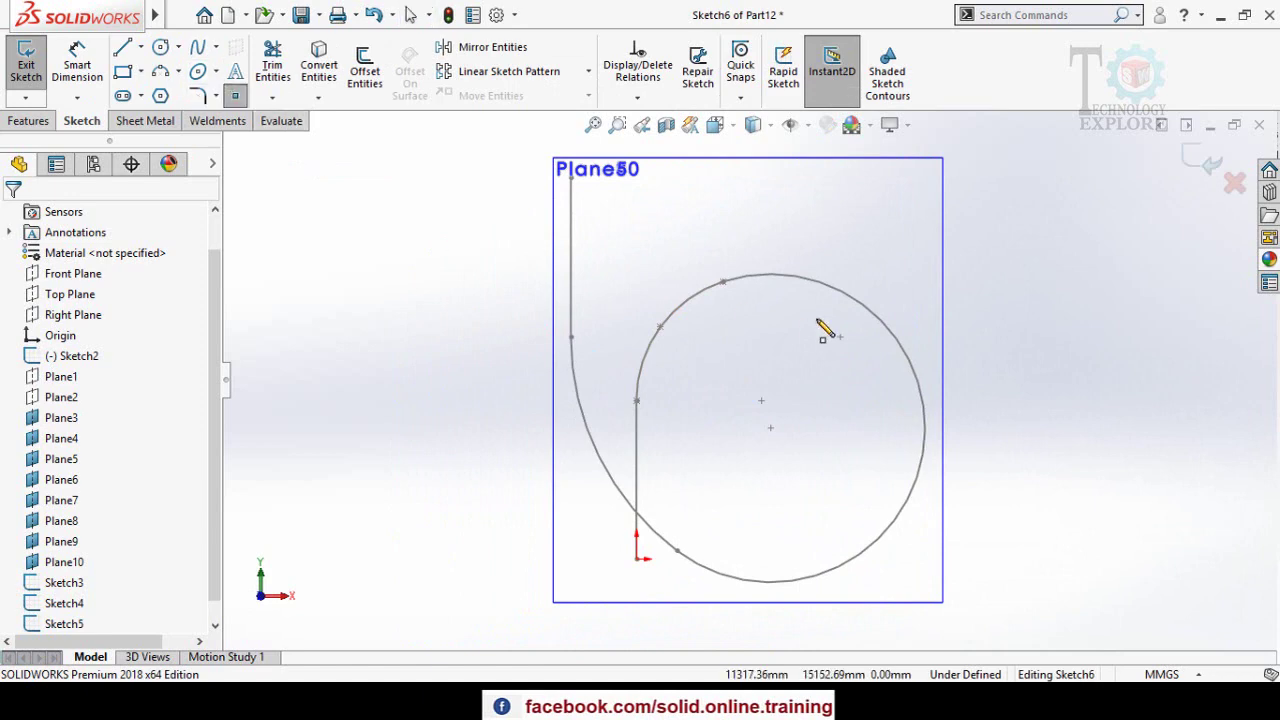
{"action": "left_click", "coordinate": [924, 428]}
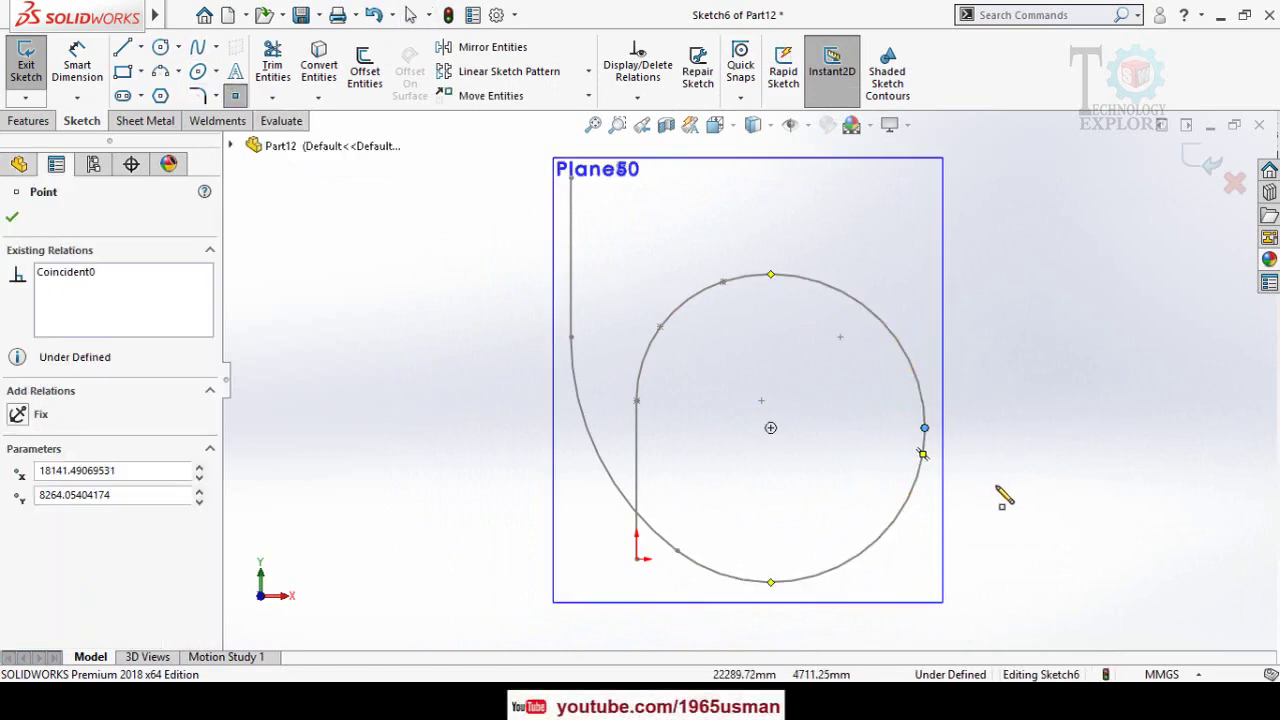
{"action": "left_click", "coordinate": [1201, 170]}
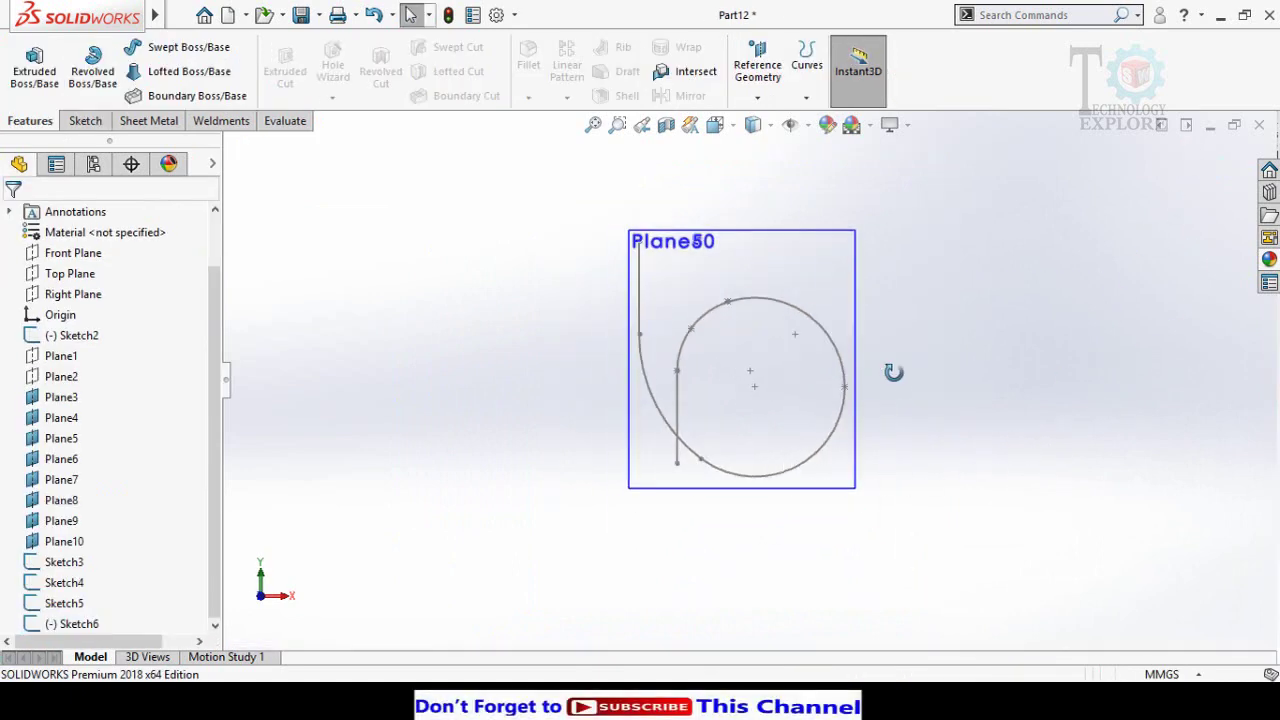
- Hide Plane3 and begin a new sketch on Plane4
{"action": "middle_click_drag", "start_coordinate": [893, 372], "coordinate": [793, 269]}
{"action": "left_click", "coordinate": [786, 270]}
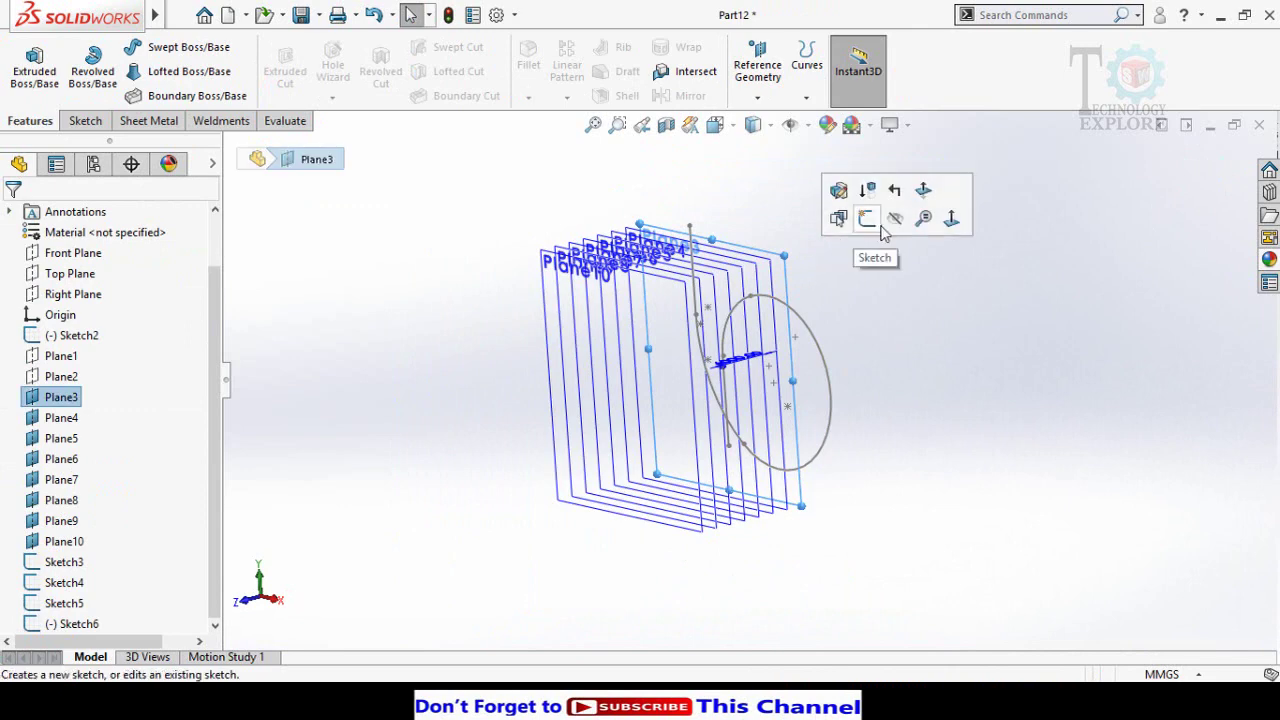
{"action": "left_click", "coordinate": [866, 277]}
{"action": "left_click", "coordinate": [781, 294]}
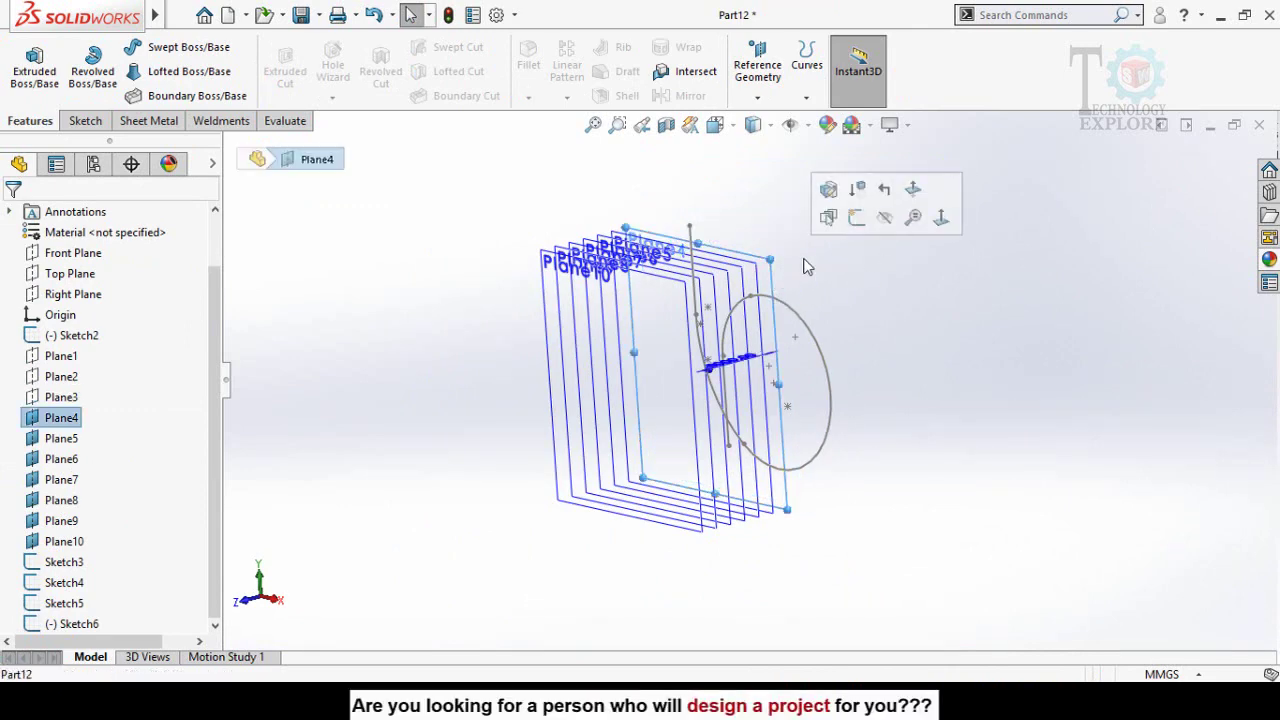
{"action": "left_click", "coordinate": [862, 226]}
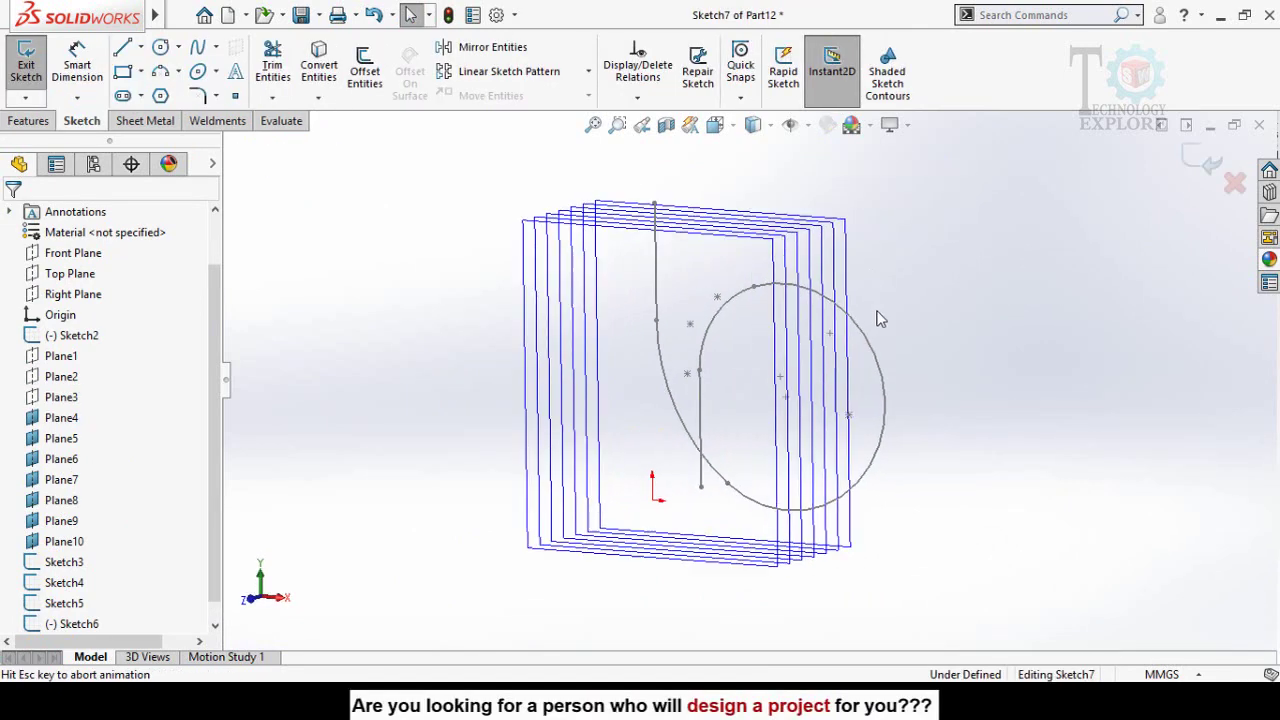
- Place one point on the circle's lower right and close Sketch7
{"action": "left_click", "coordinate": [235, 95]}
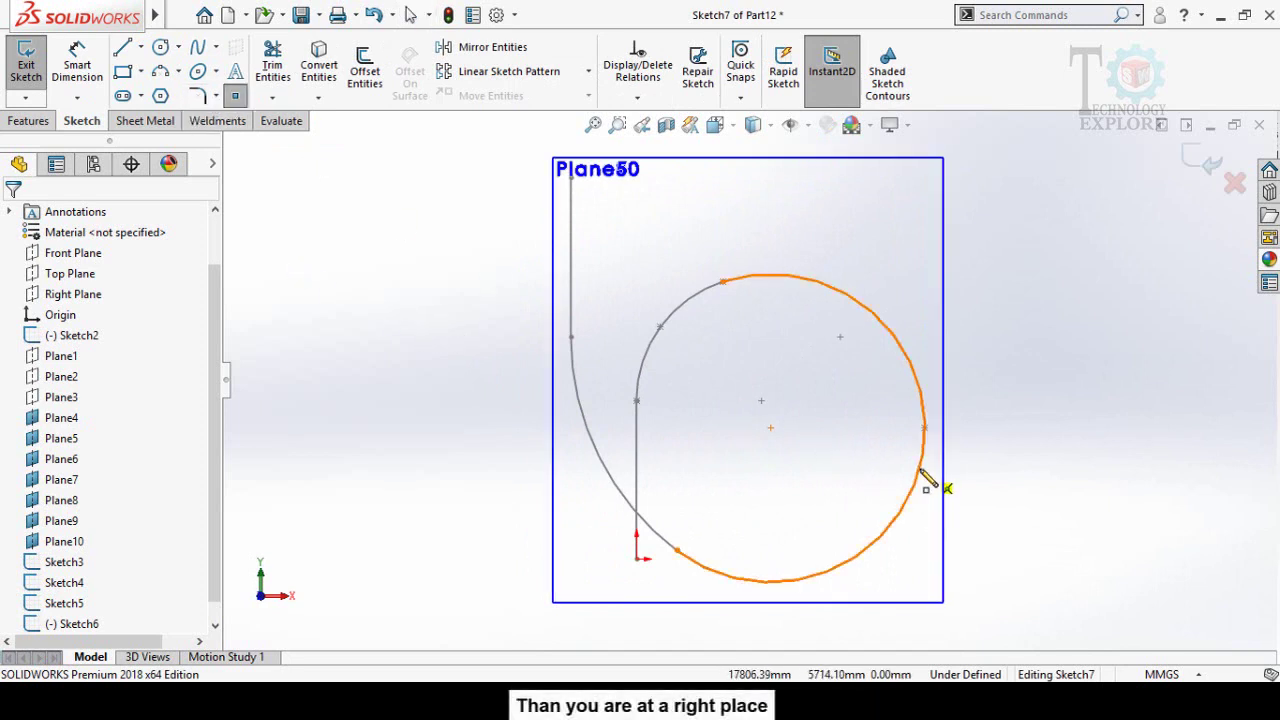
{"action": "left_click", "coordinate": [875, 541]}
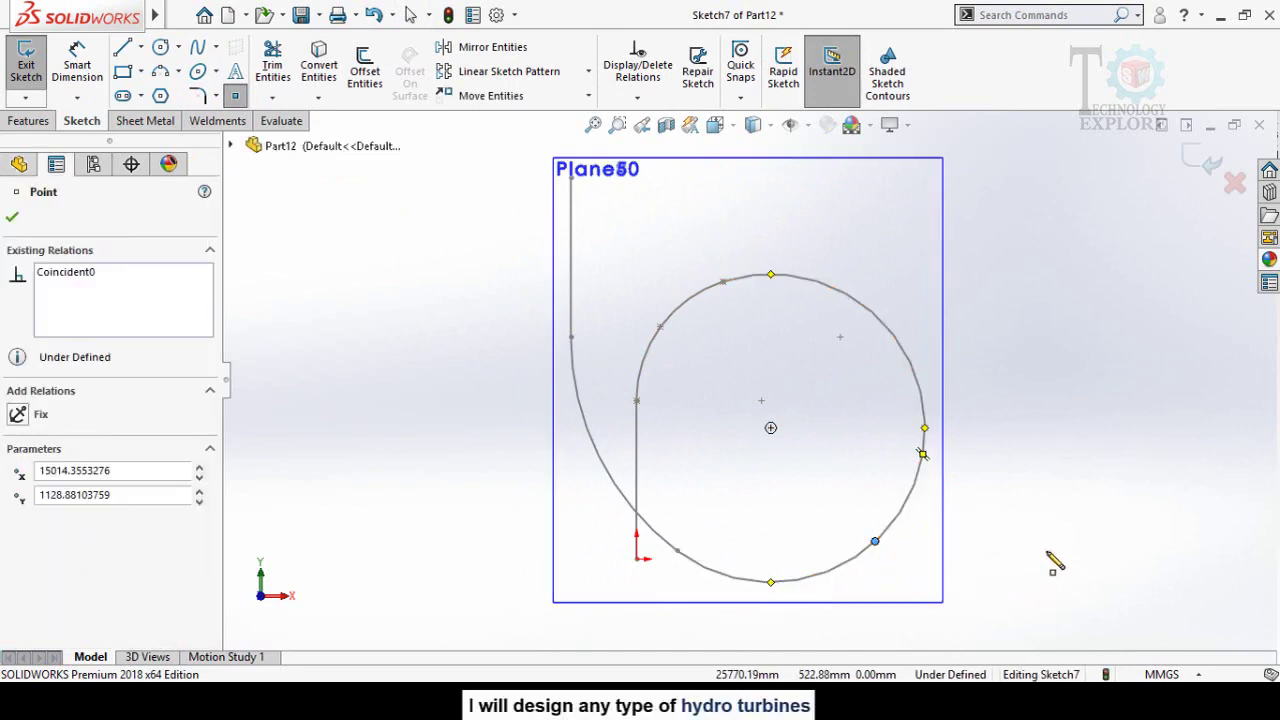
{"action": "key", "text": "Escape"}
{"action": "left_click", "coordinate": [1192, 162]}
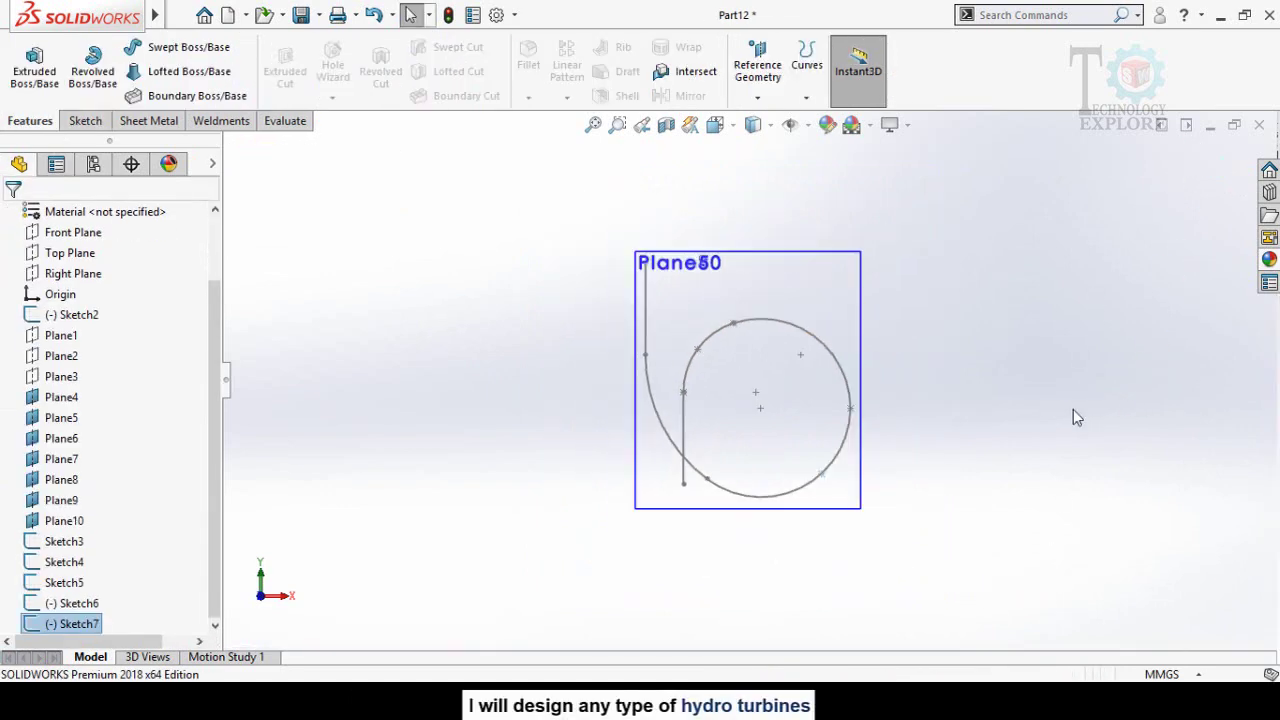
- Hide Plane4 and sketch on Plane5 with one point at the arc's lower end
{"action": "left_click", "coordinate": [798, 316]}
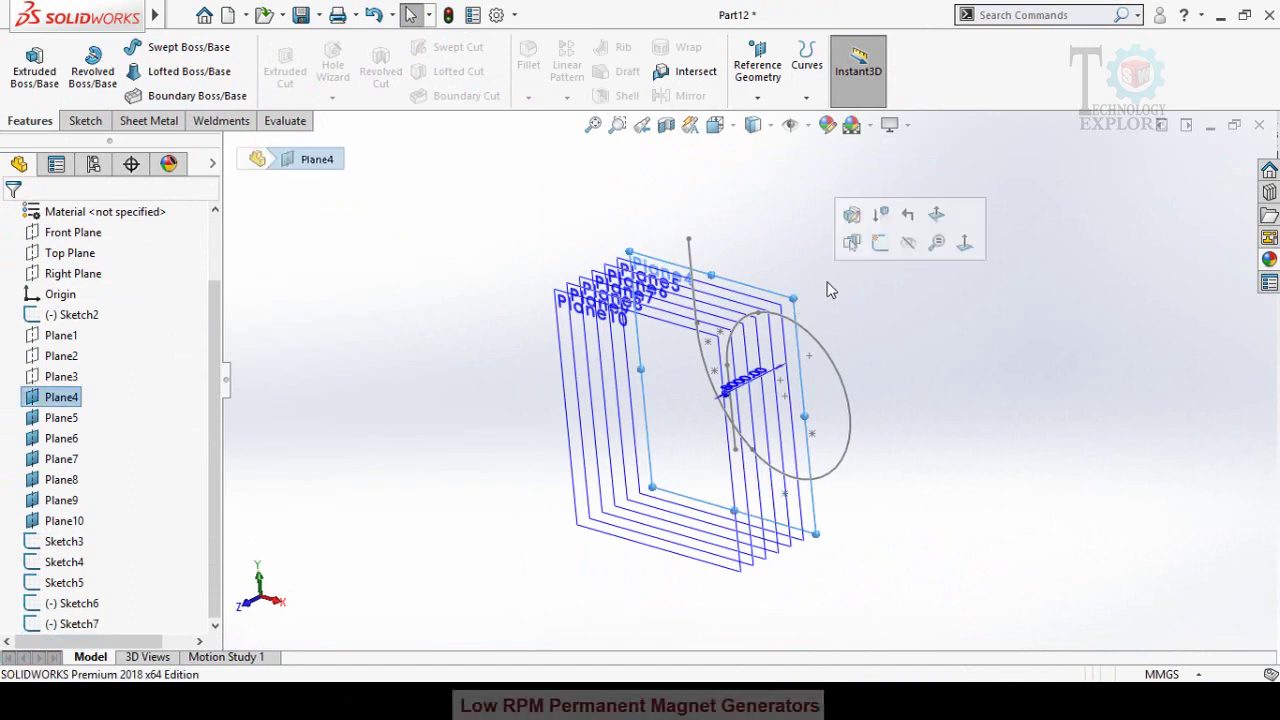
{"action": "left_click", "coordinate": [908, 244]}
{"action": "left_click", "coordinate": [781, 310]}
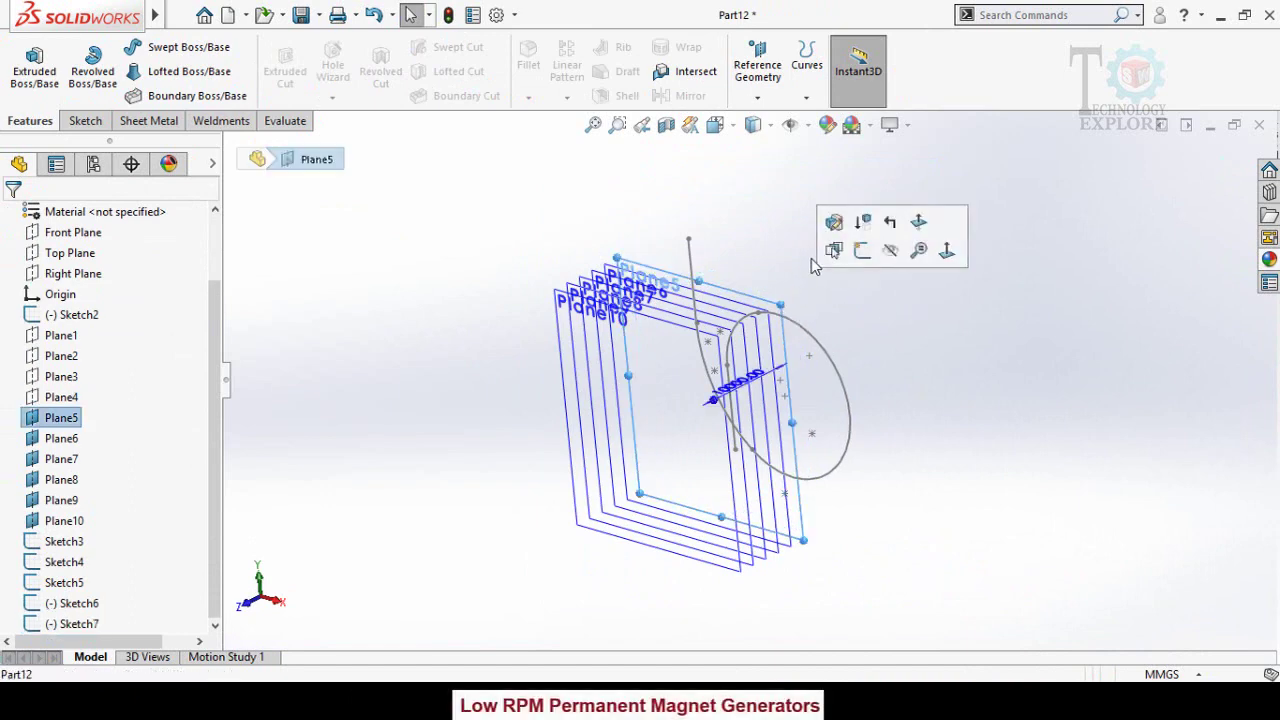
{"action": "left_click", "coordinate": [866, 253]}
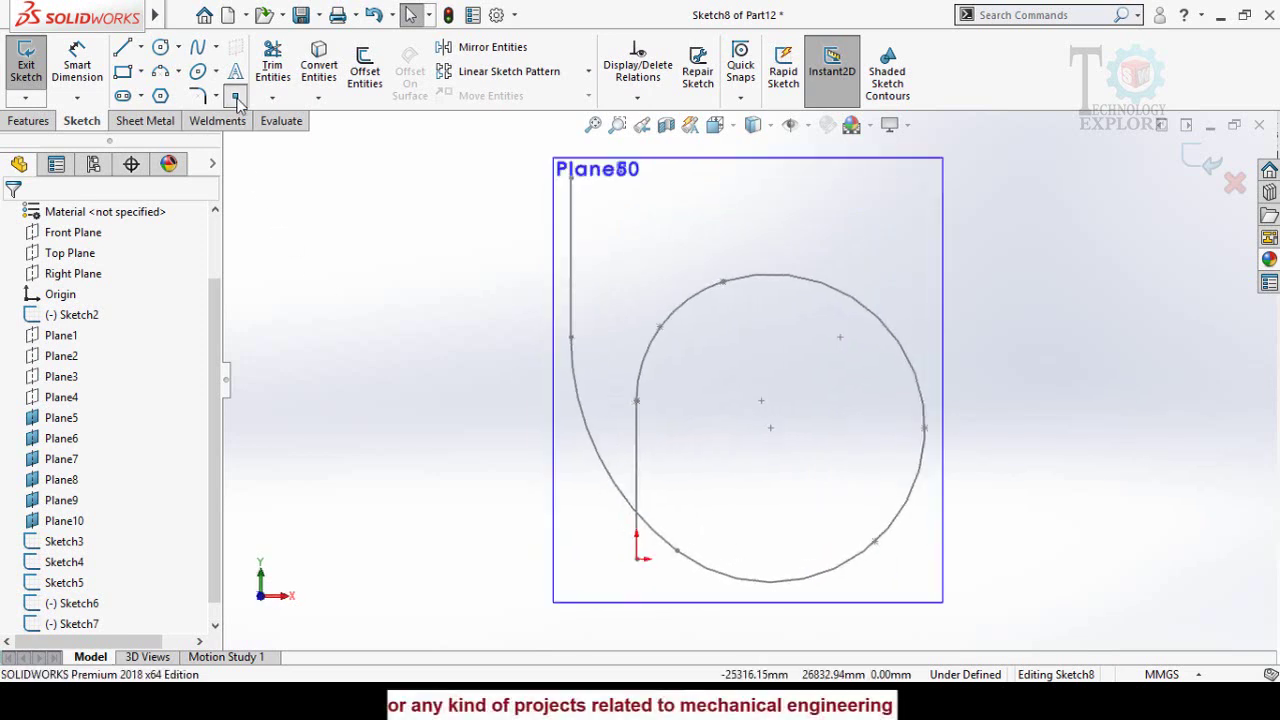
{"action": "left_click", "coordinate": [677, 551]}
{"action": "left_click", "coordinate": [1035, 357]}
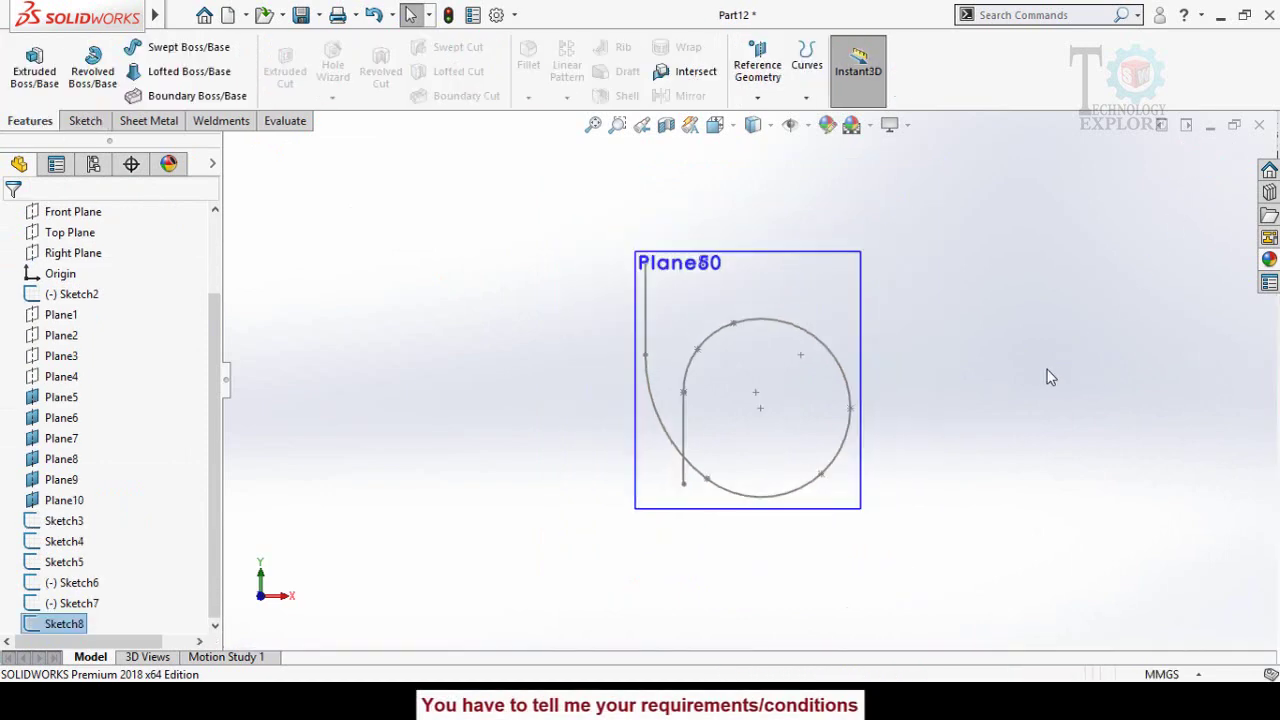
- Hide Plane5 and sketch on Plane6 with a point where the vertical line meets the curve
{"action": "left_click", "coordinate": [810, 287]}
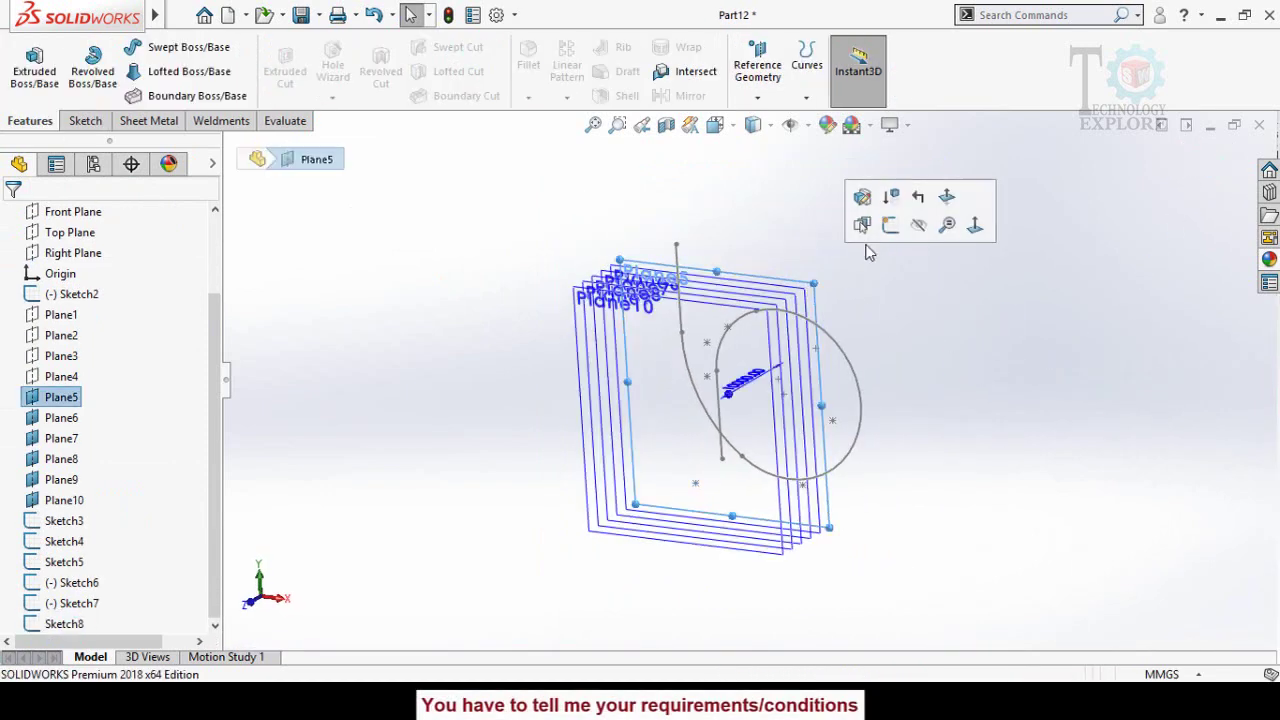
{"action": "left_click", "coordinate": [914, 230]}
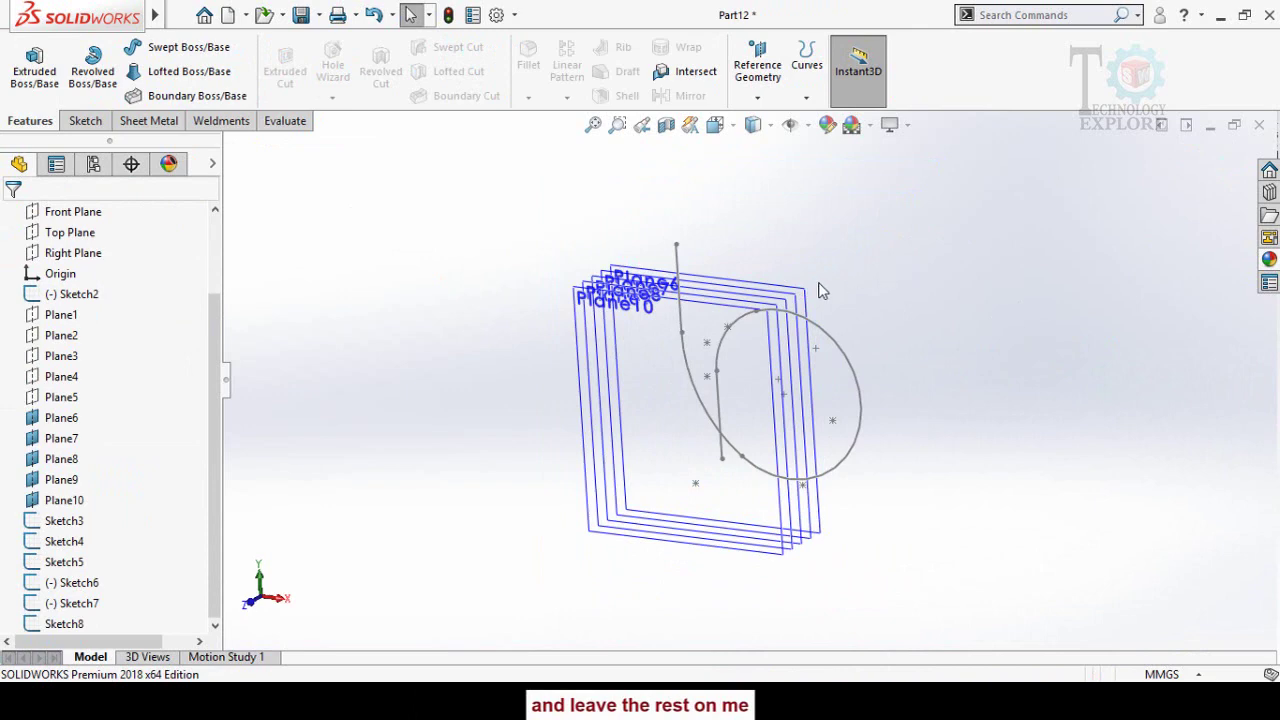
{"action": "left_click", "coordinate": [806, 305]}
{"action": "left_click", "coordinate": [887, 247]}
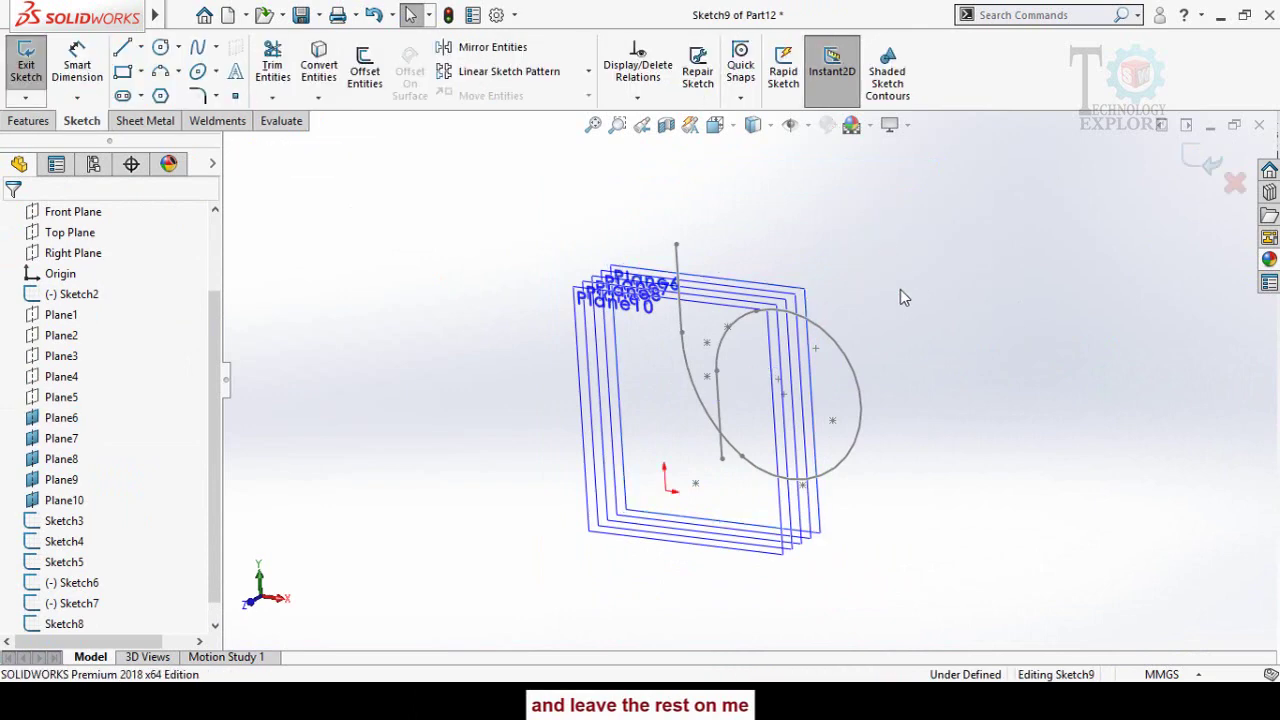
{"action": "key", "text": "p"}
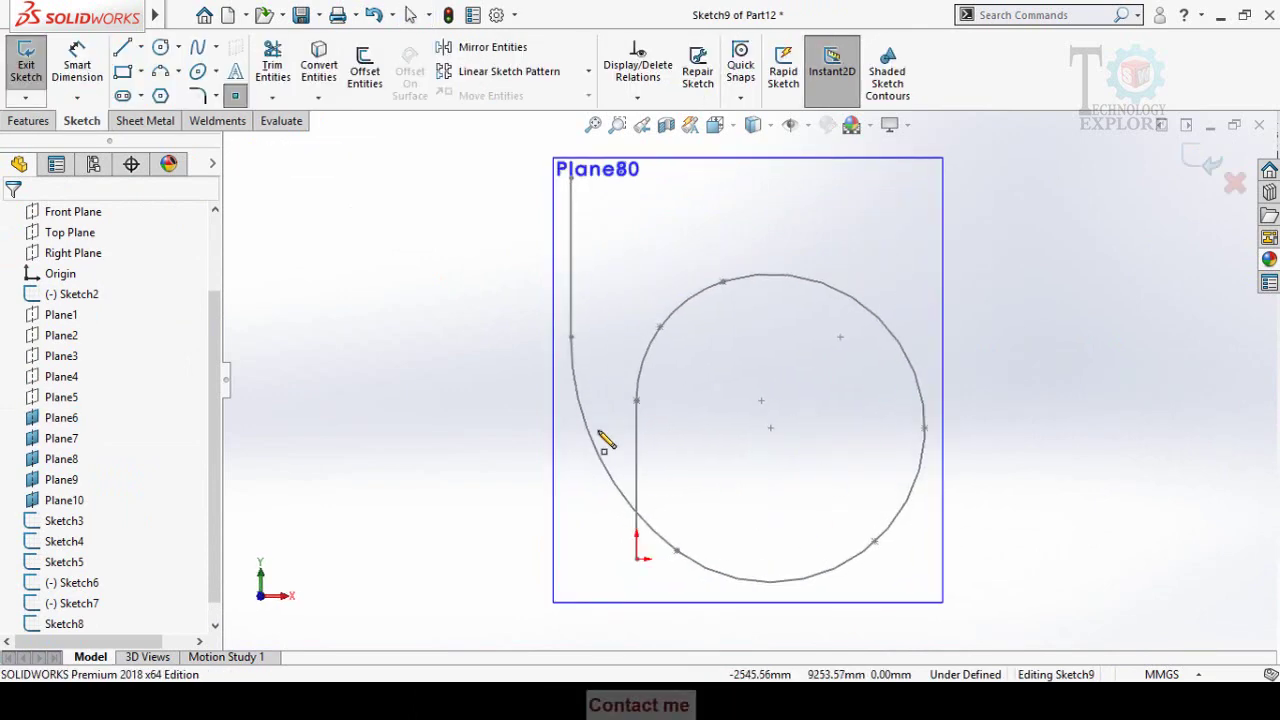
{"action": "left_click", "coordinate": [636, 500]}
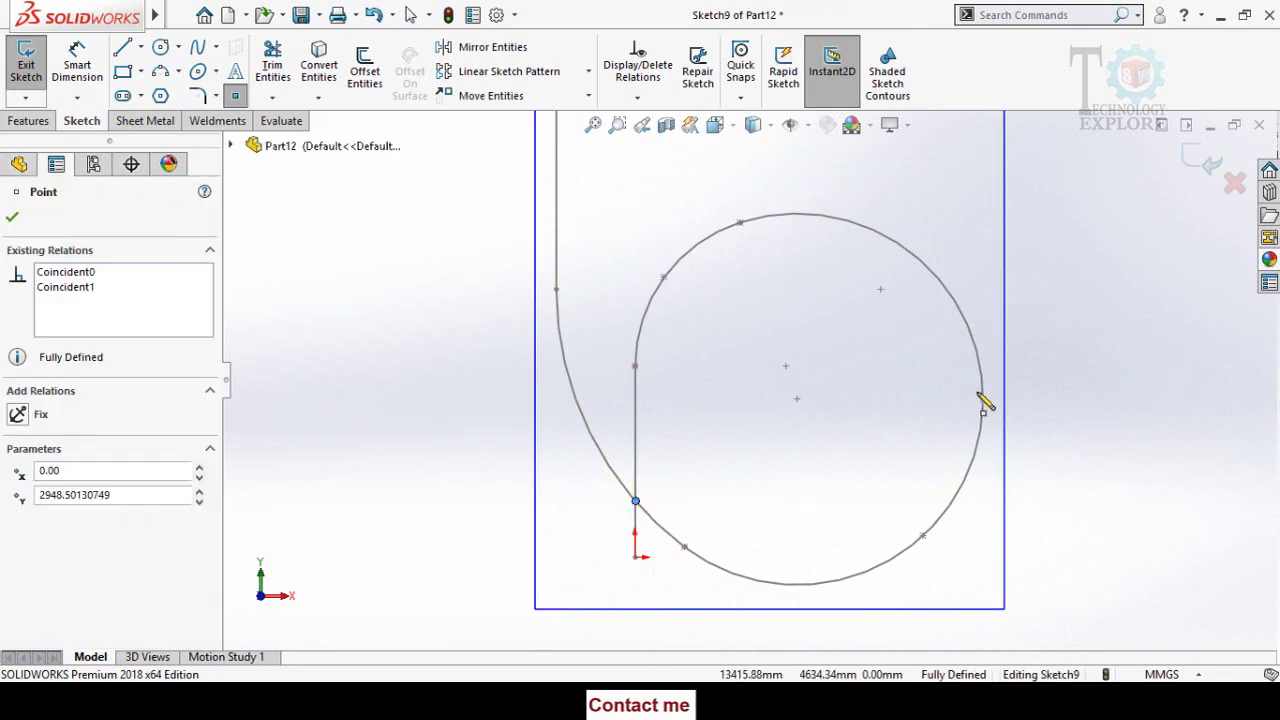
{"action": "key", "text": "Escape"}
{"action": "left_click", "coordinate": [1200, 161]}
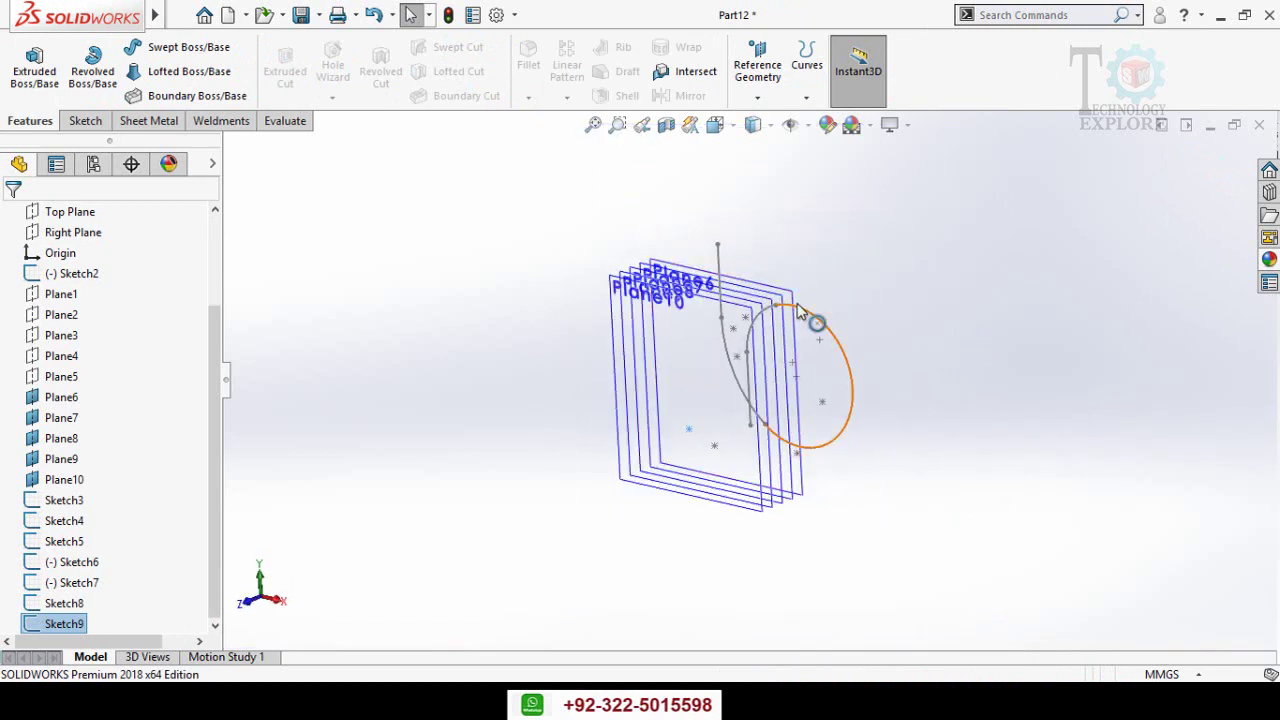
- Hide Plane6 and add a point sketch on Plane7 at the curve's midpoint
{"action": "left_click", "coordinate": [800, 312]}
{"action": "left_click", "coordinate": [797, 302]}
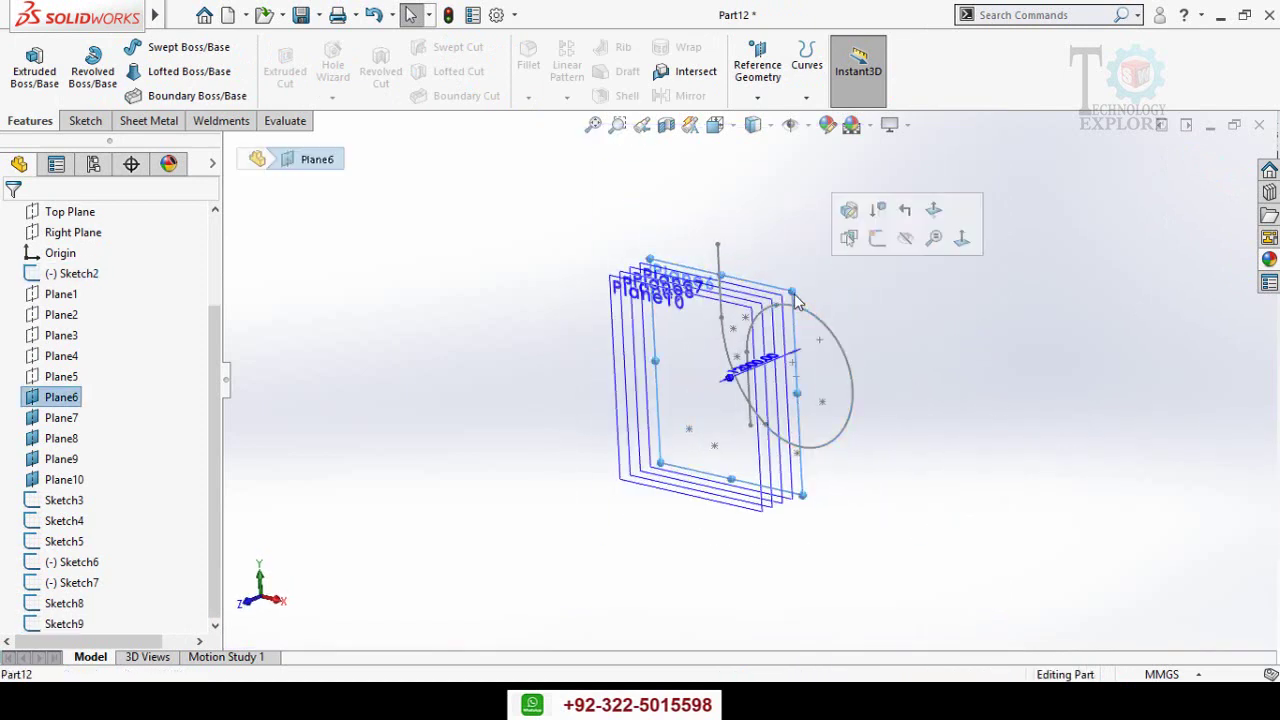
{"action": "left_click", "coordinate": [906, 240]}
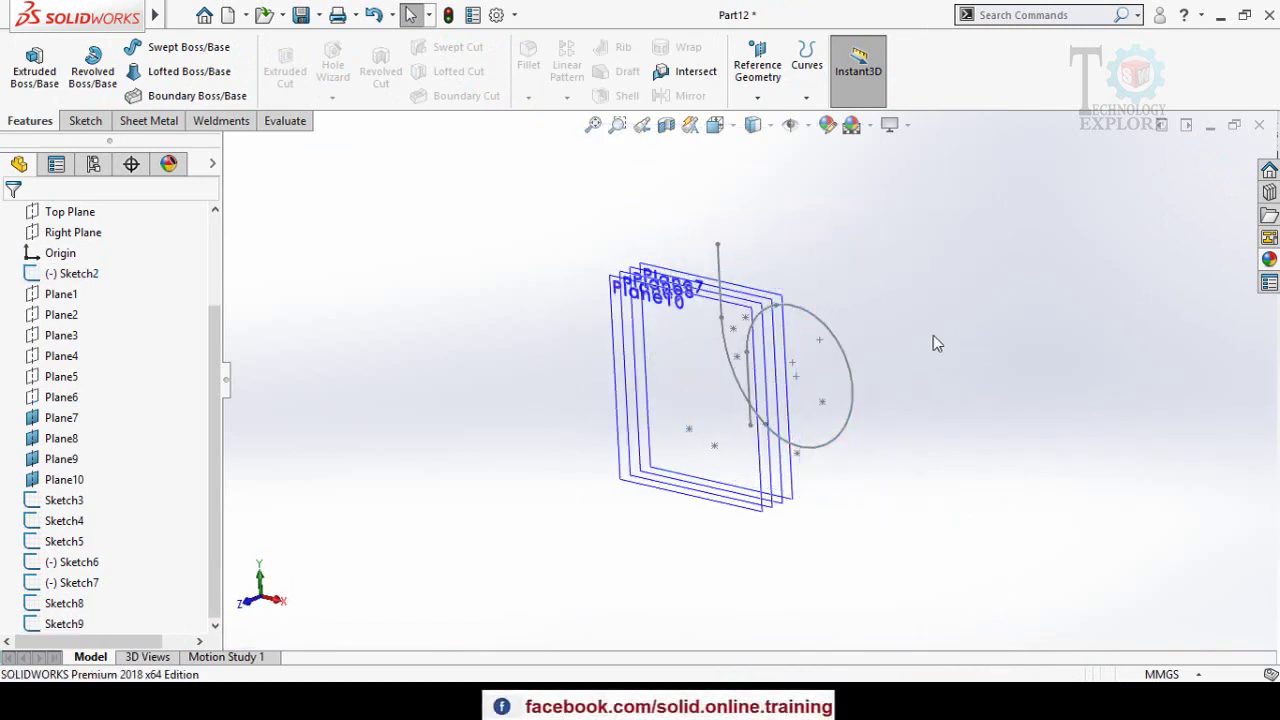
{"action": "left_click", "coordinate": [785, 300]}
{"action": "left_click", "coordinate": [866, 235]}
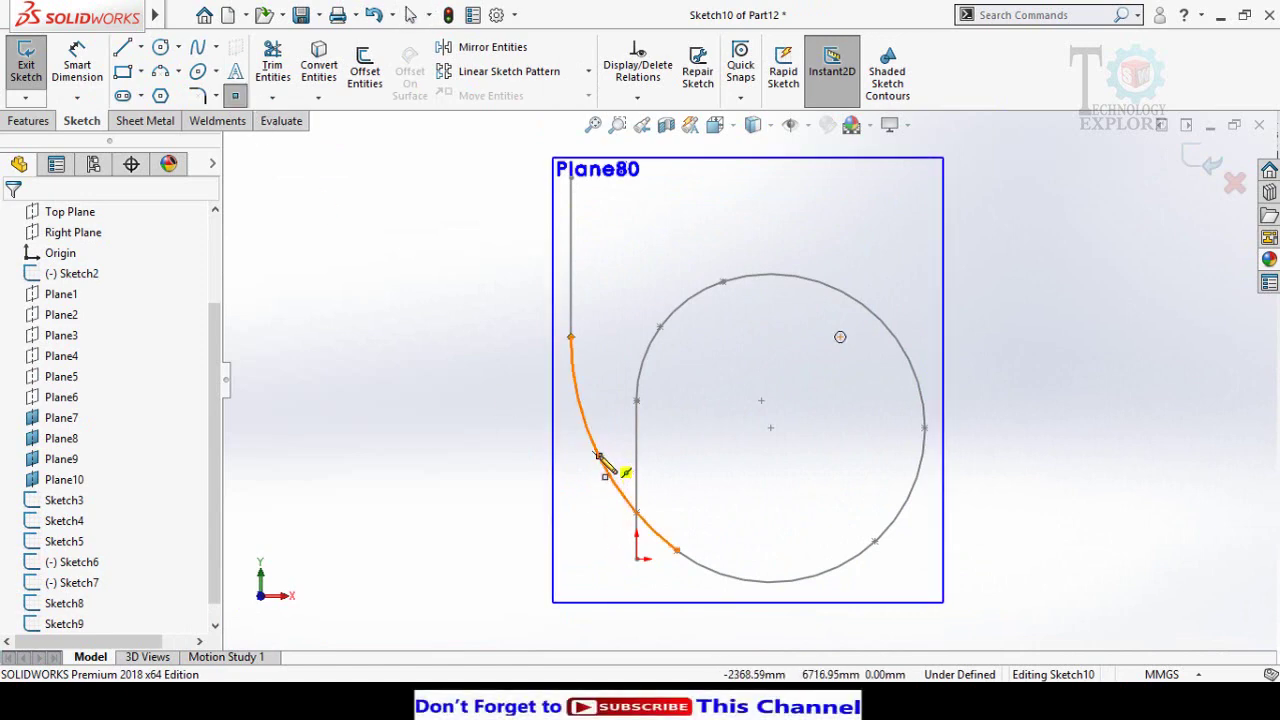
{"action": "left_click", "coordinate": [600, 459]}
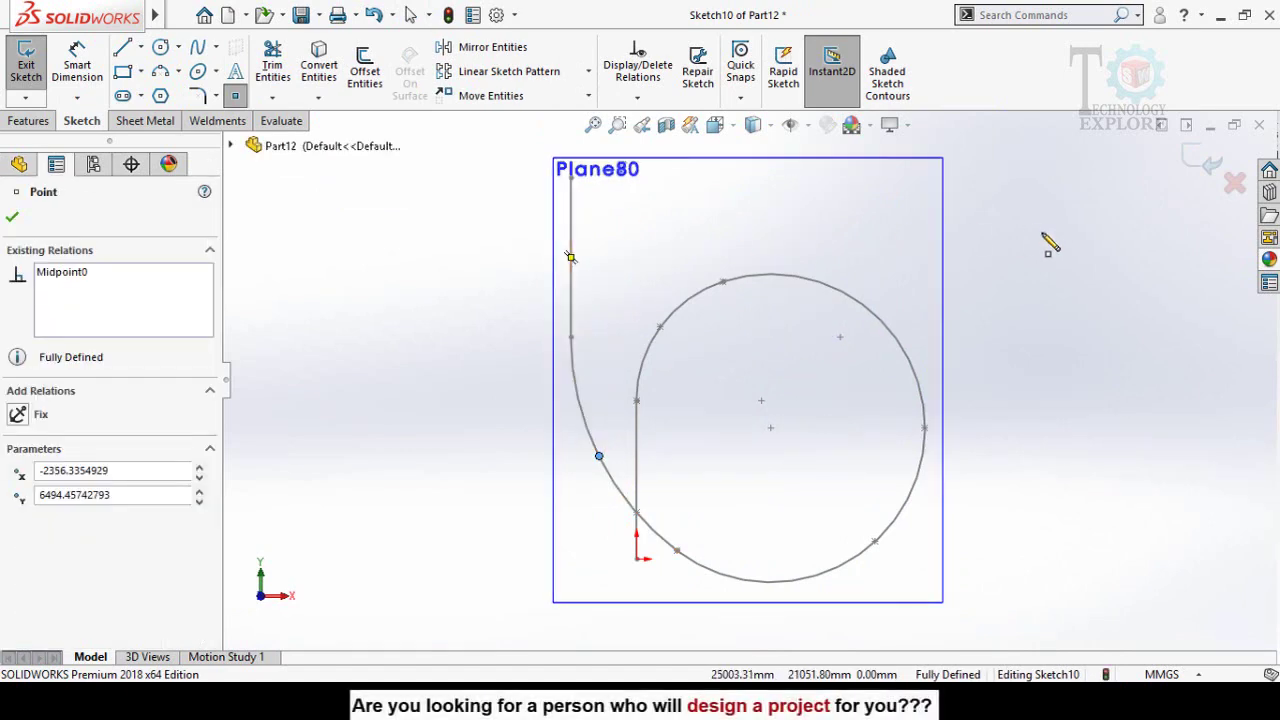
{"action": "key", "text": "Escape"}
{"action": "left_click", "coordinate": [1190, 160]}
- Hide Plane7 and add a point sketch on Plane8 on the curve
{"action": "scroll", "coordinate": [1067, 397], "scroll_direction": "up", "scroll_amount": 3}
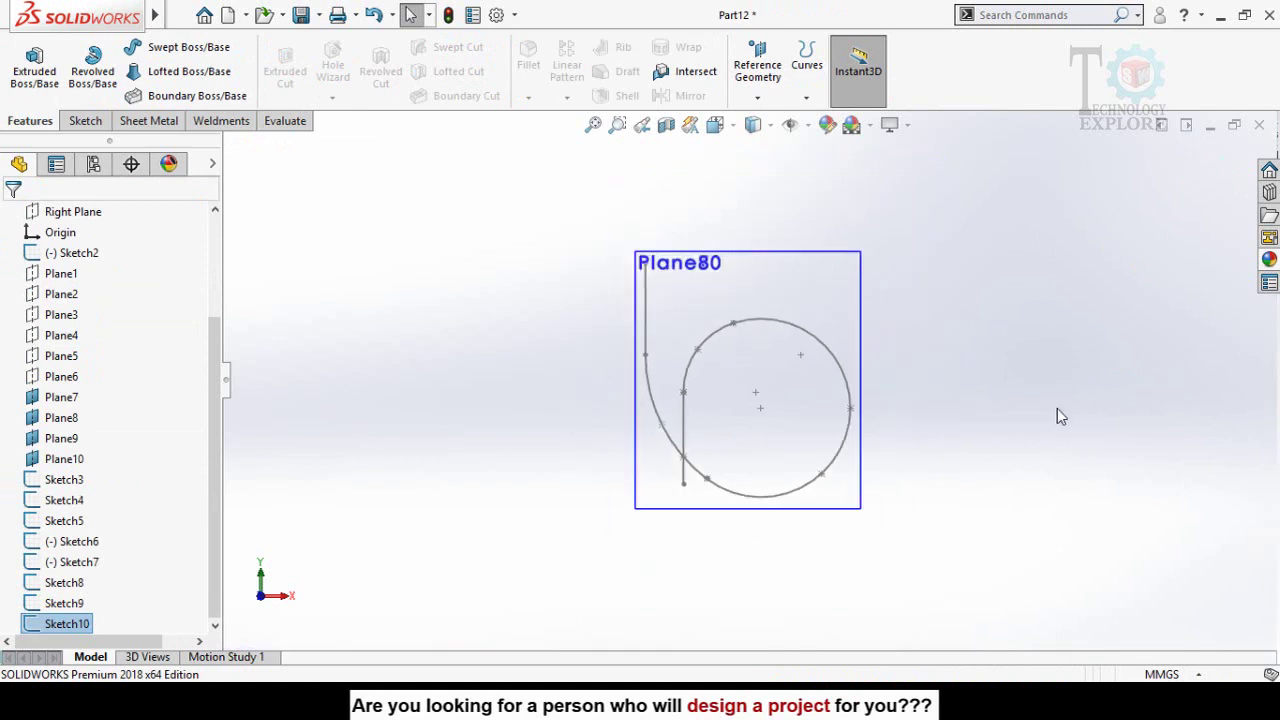
{"action": "mouse_move", "coordinate": [1020, 406]}
{"action": "middle_mouse_down"}
{"action": "mouse_move", "coordinate": [991, 470]}
{"action": "mouse_move", "coordinate": [949, 503]}
{"action": "middle_mouse_up"}
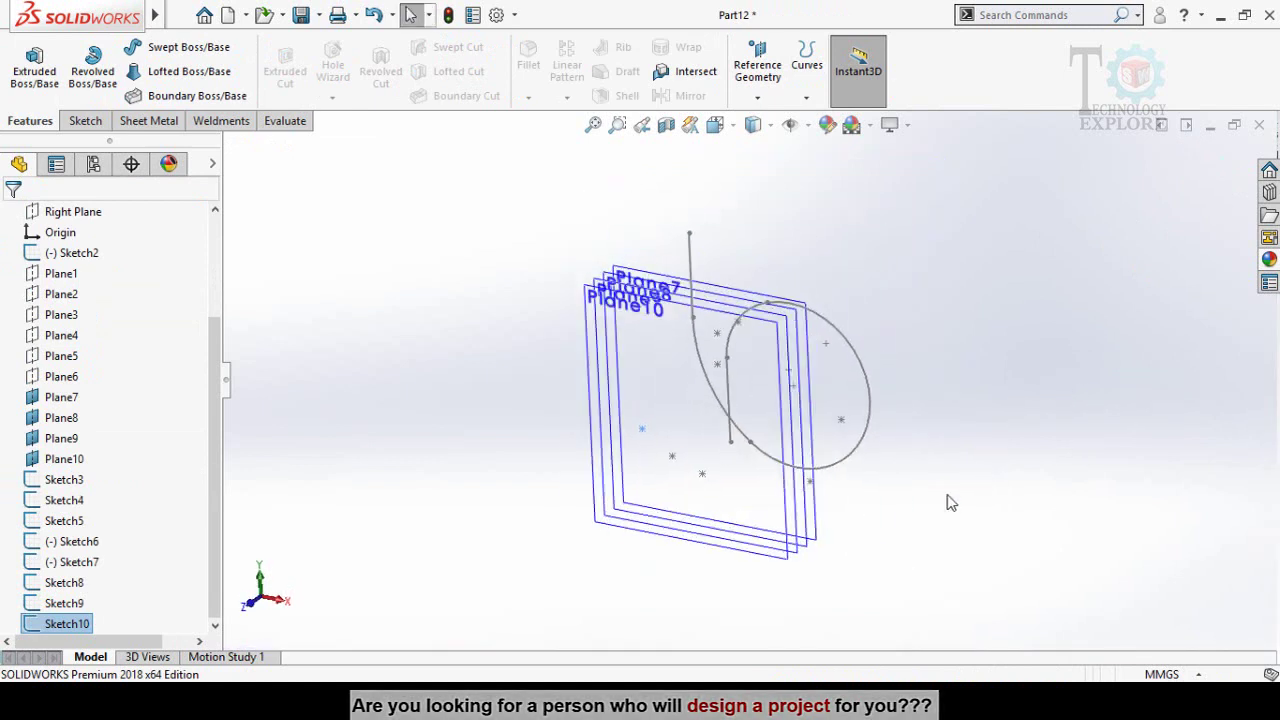
{"action": "left_click", "coordinate": [820, 538]}
{"action": "left_click", "coordinate": [926, 470]}
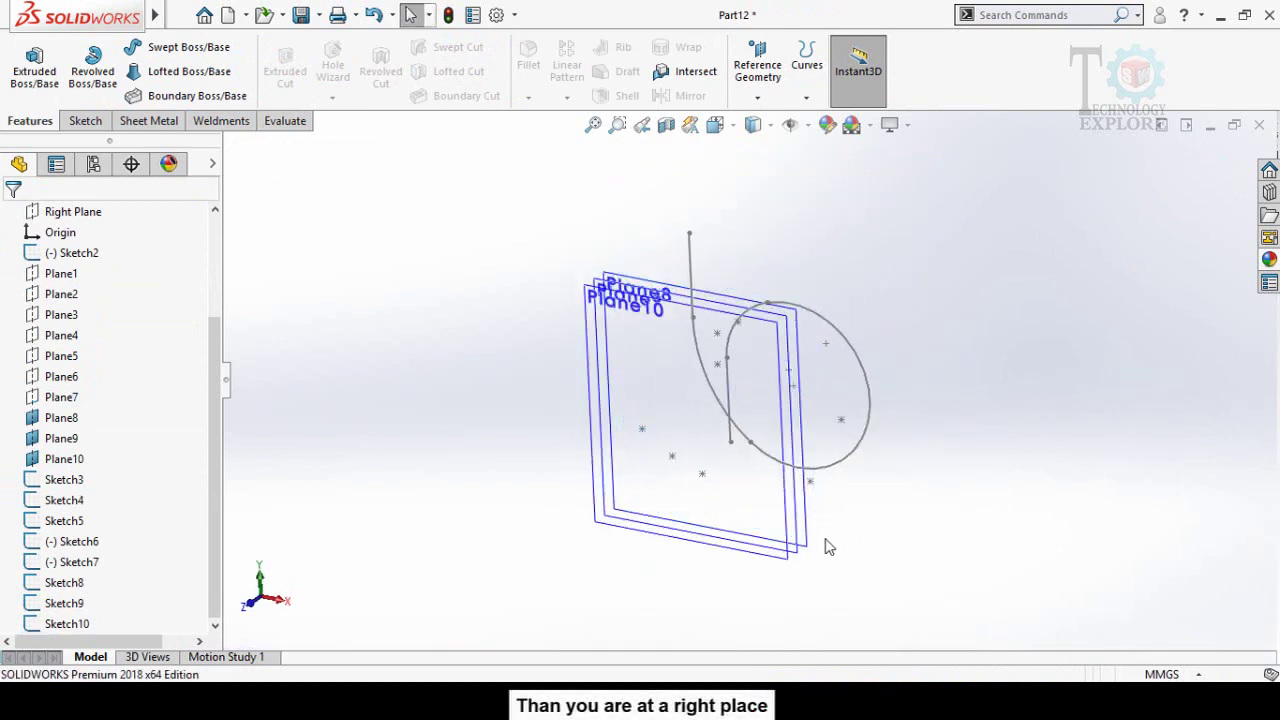
{"action": "left_click", "coordinate": [808, 548]}
{"action": "left_click", "coordinate": [891, 491]}
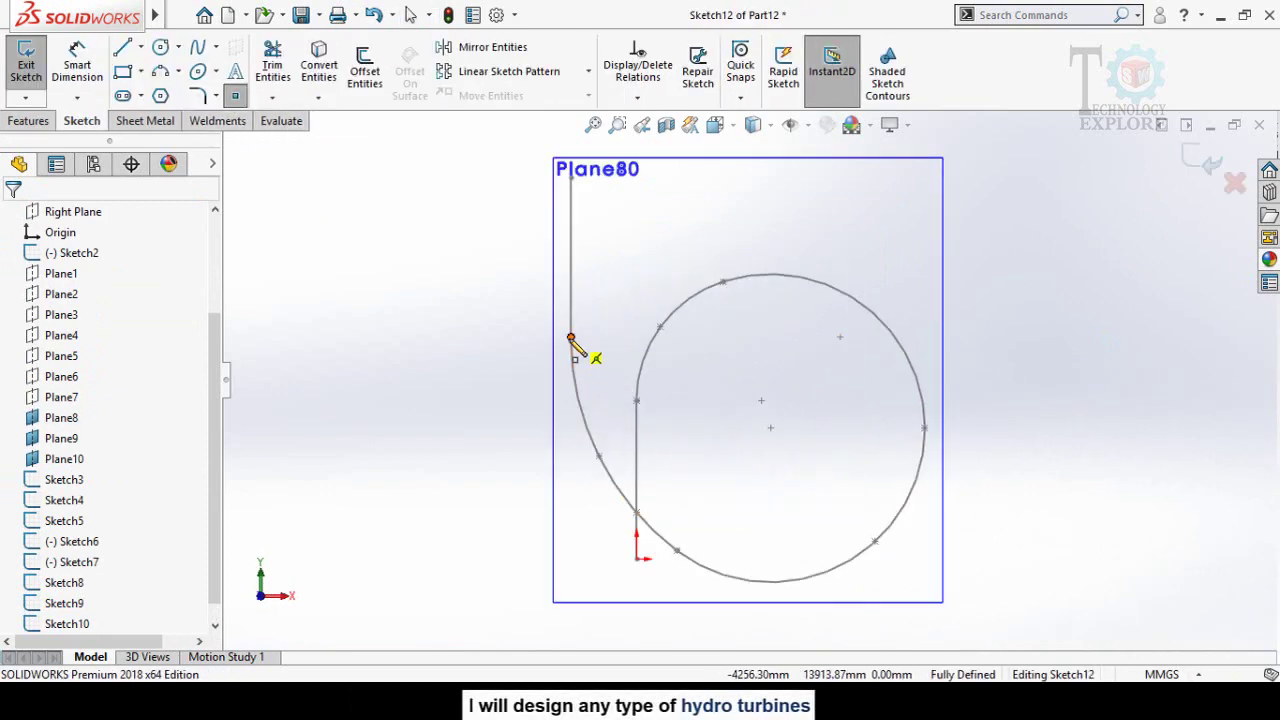
{"action": "left_click", "coordinate": [571, 337]}
{"action": "key", "text": "Escape"}
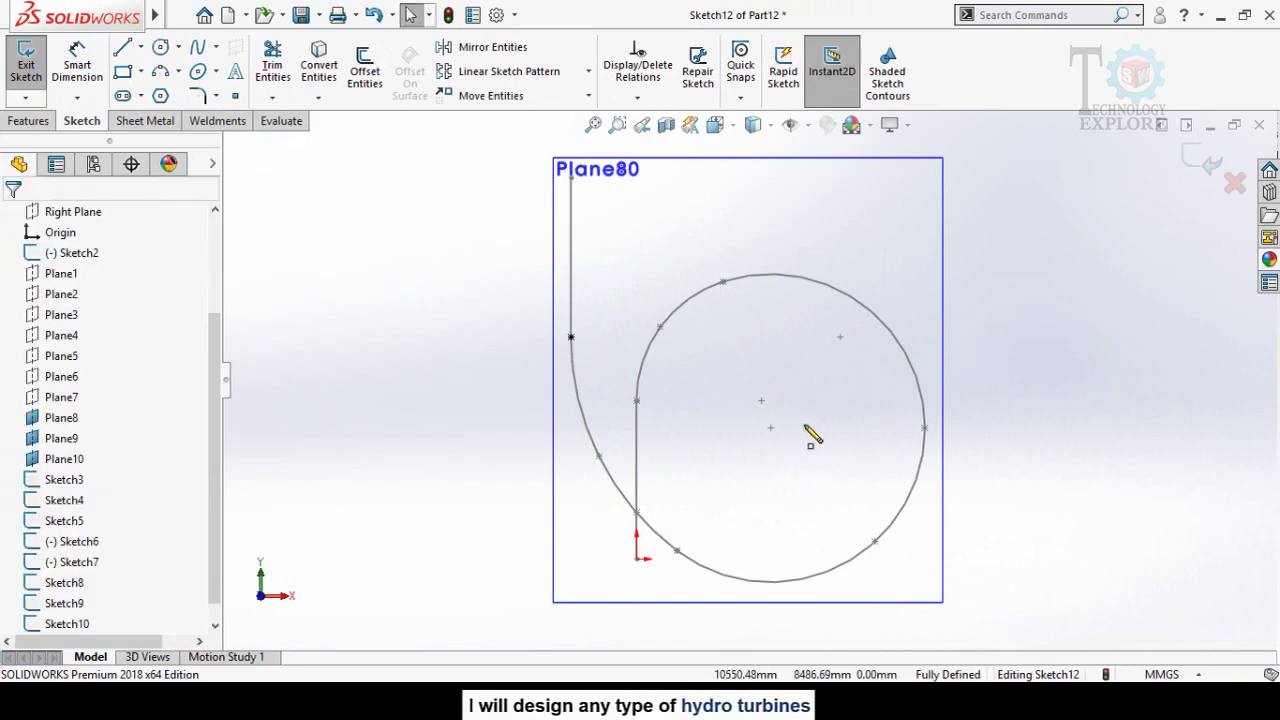
{"action": "left_click", "coordinate": [1196, 162]}
- Hide Plane8 and add a point sketch on Plane9 on the vertical line
{"action": "middle_click_drag", "start_coordinate": [1014, 294], "coordinate": [960, 386]}
{"action": "left_click", "coordinate": [652, 268]}
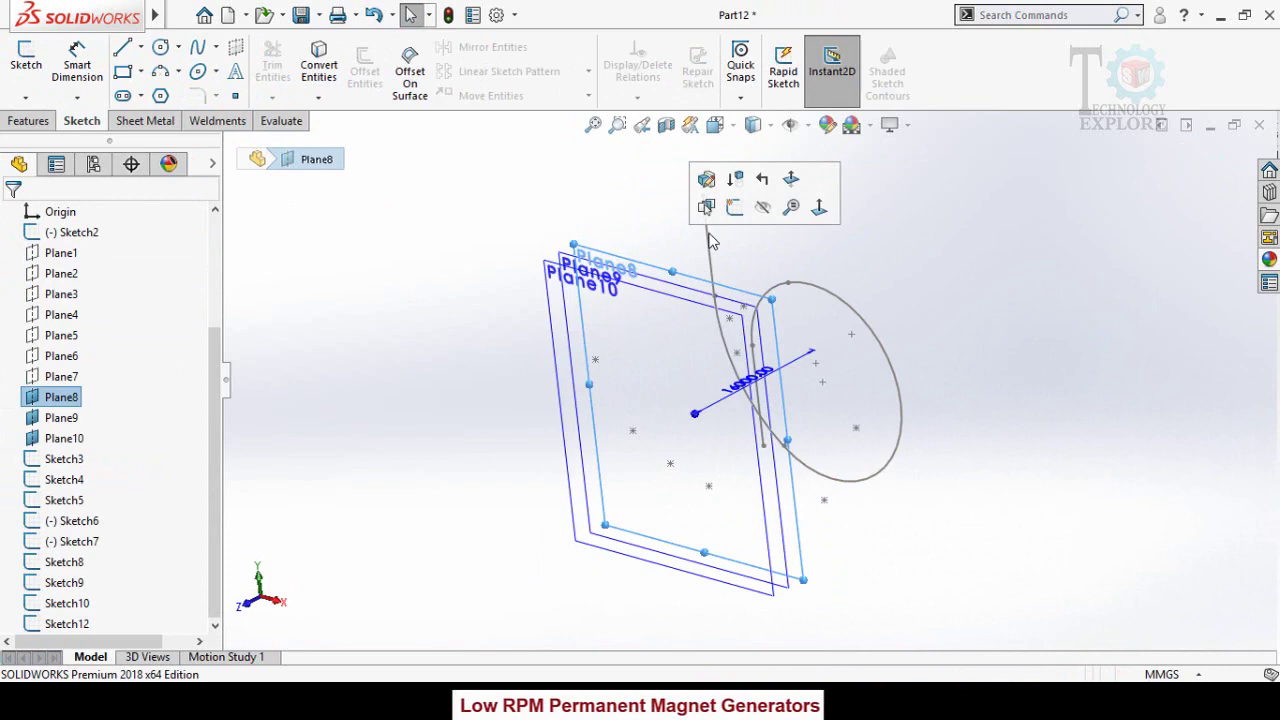
{"action": "left_click", "coordinate": [762, 207]}
{"action": "left_click", "coordinate": [640, 274]}
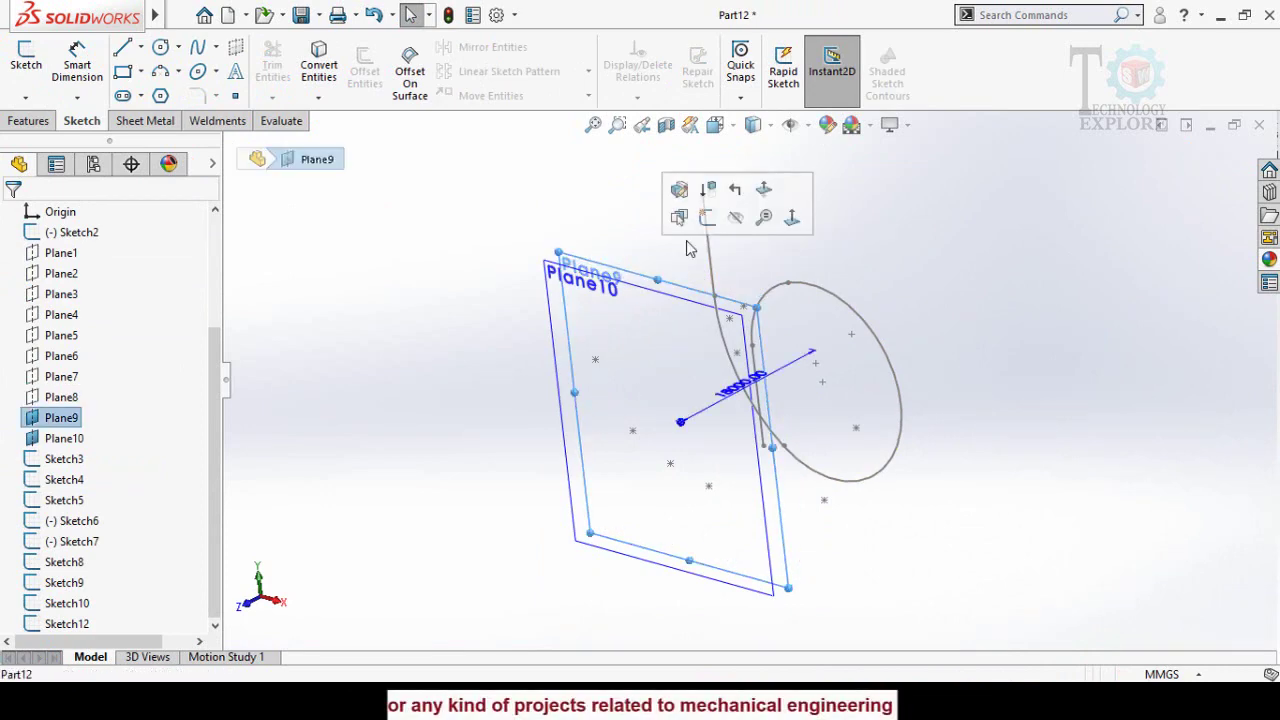
{"action": "left_click", "coordinate": [707, 217]}
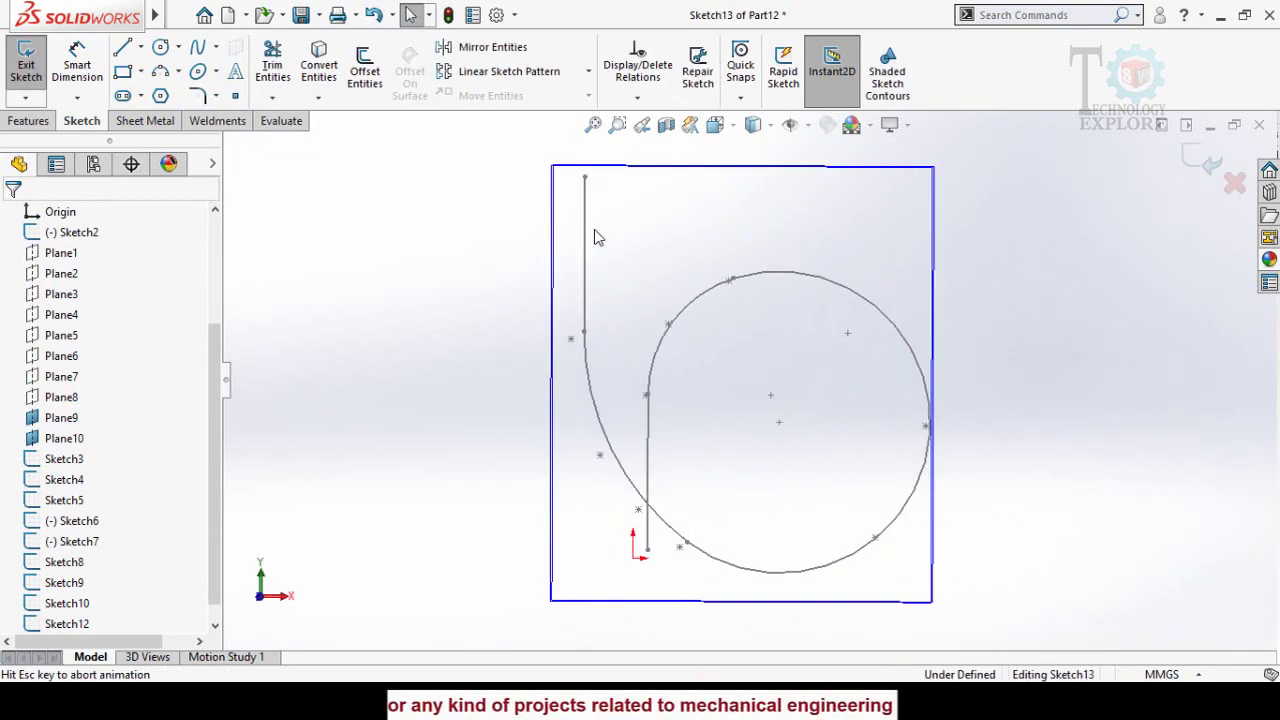
{"action": "left_click", "coordinate": [218, 95]}
{"action": "left_click", "coordinate": [235, 95]}
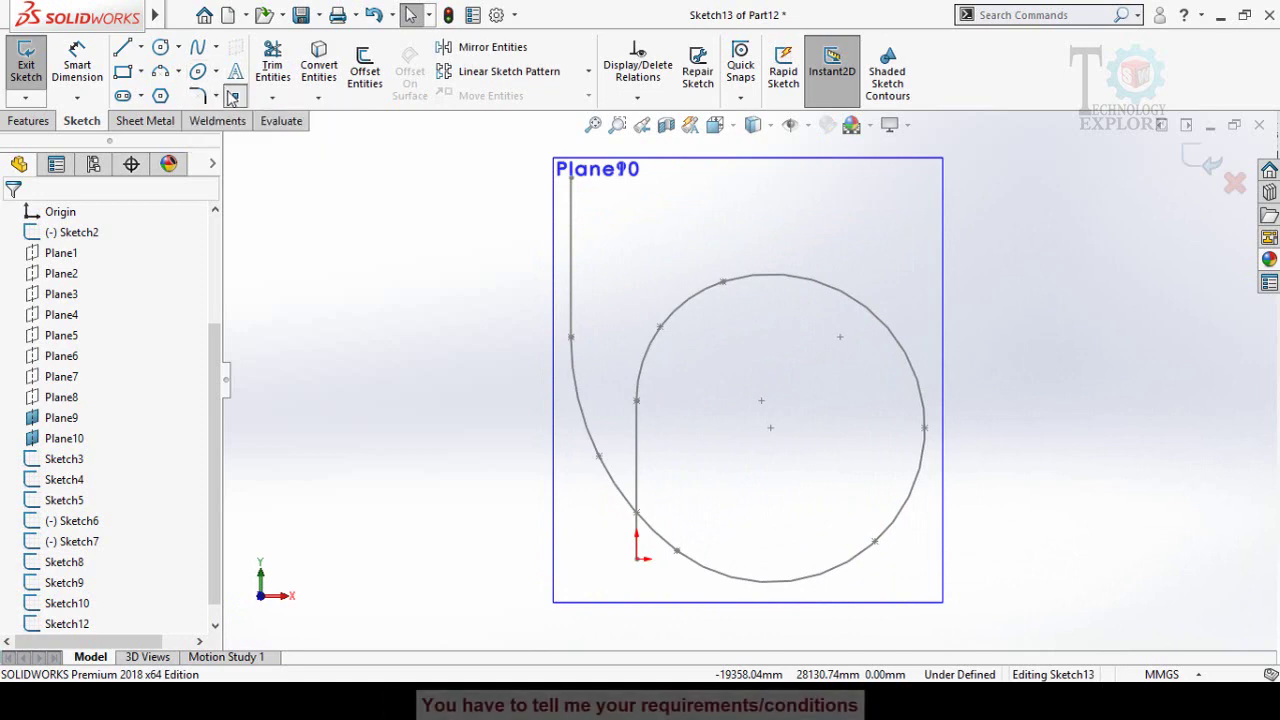
{"action": "left_click", "coordinate": [570, 257]}
{"action": "key", "text": "Escape"}
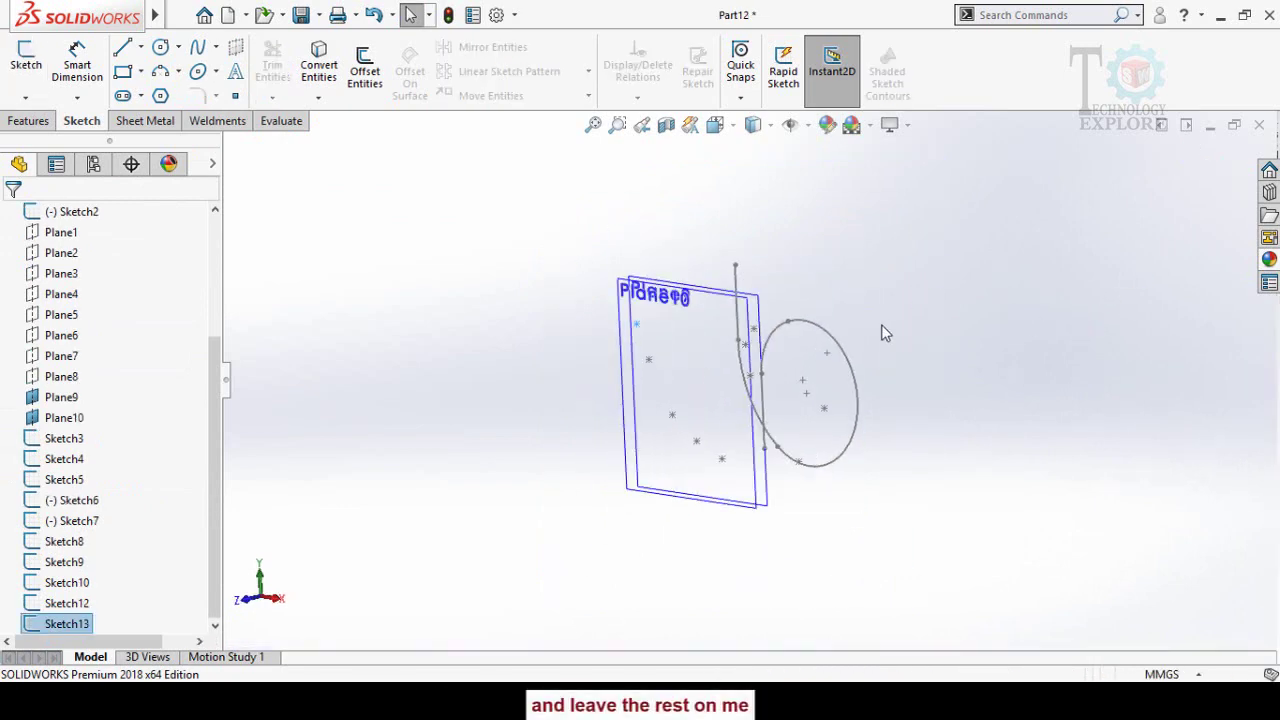
- Add a point sketch on Plane10 at the line's top end
{"action": "left_click", "coordinate": [690, 318]}
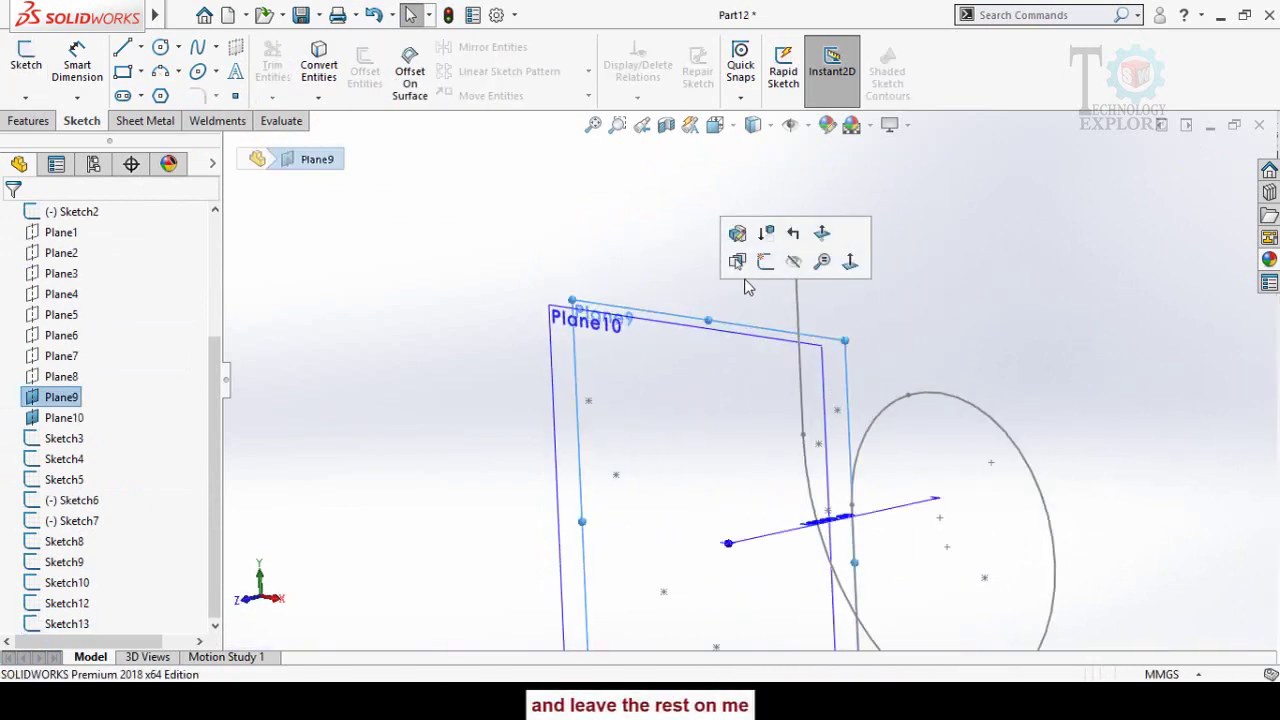
{"action": "left_click", "coordinate": [632, 318]}
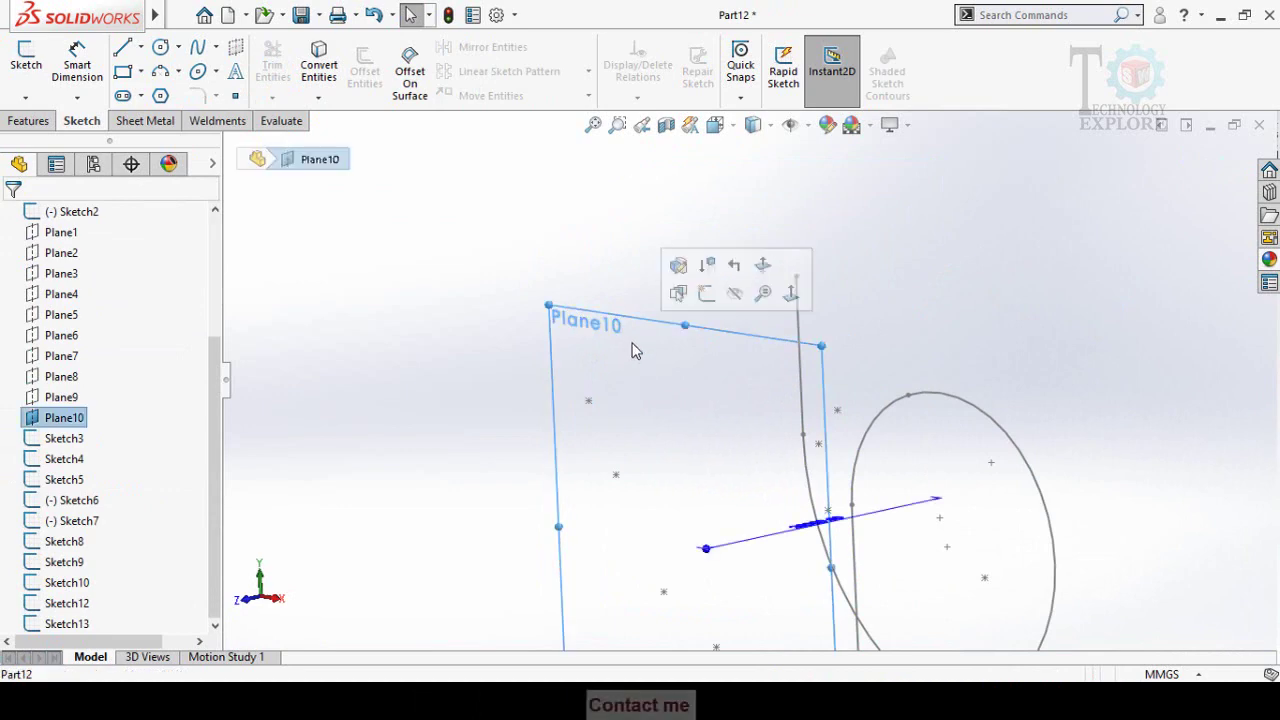
{"action": "left_click", "coordinate": [700, 302]}
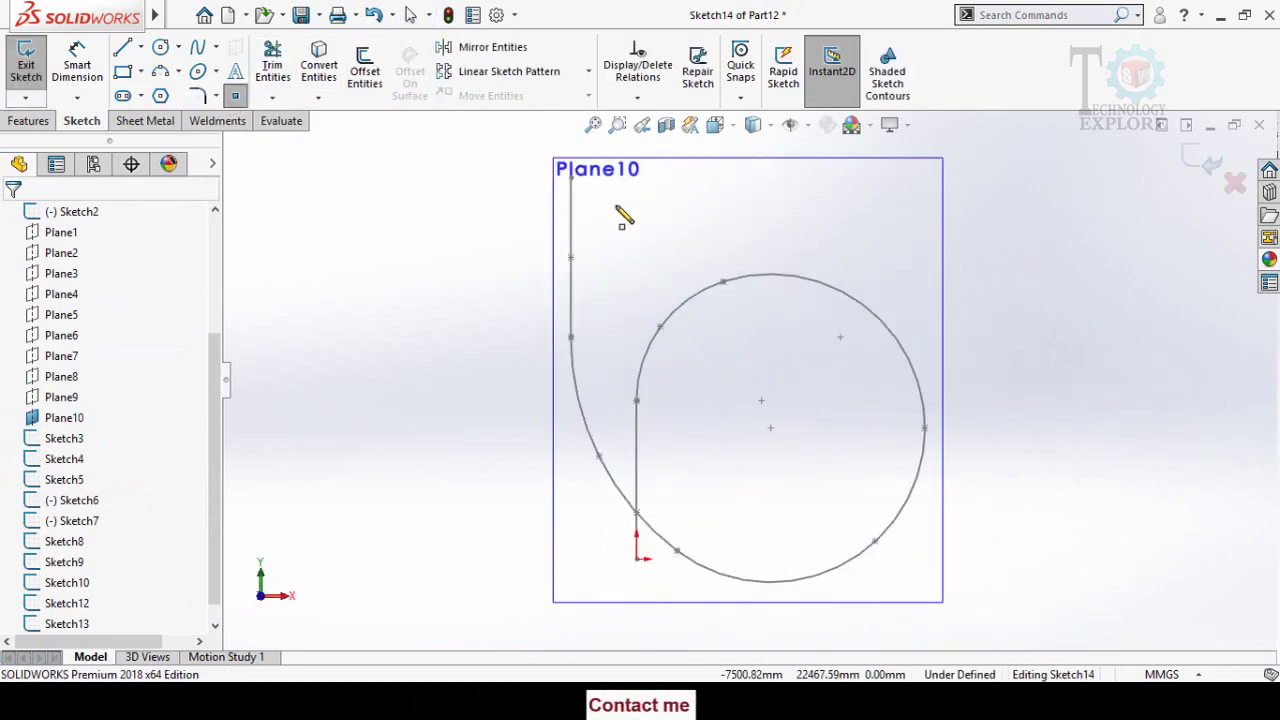
{"action": "left_click", "coordinate": [571, 178]}
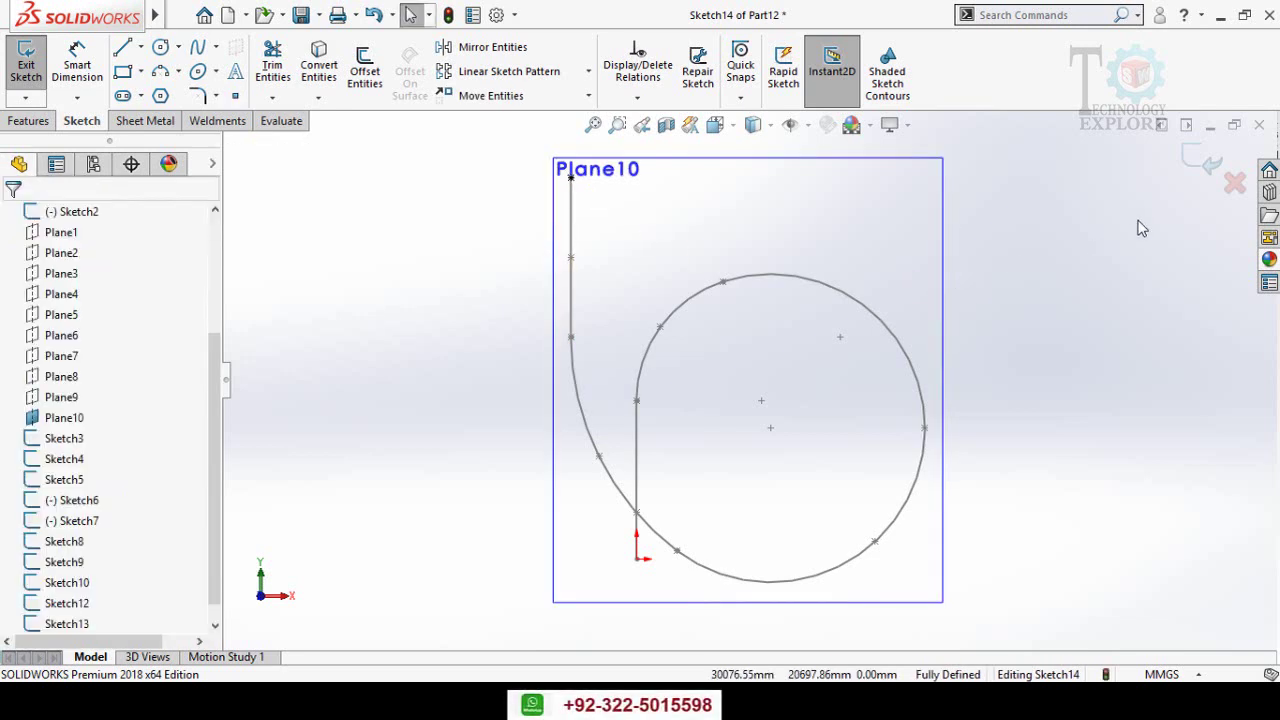
{"action": "left_click", "coordinate": [1206, 163]}
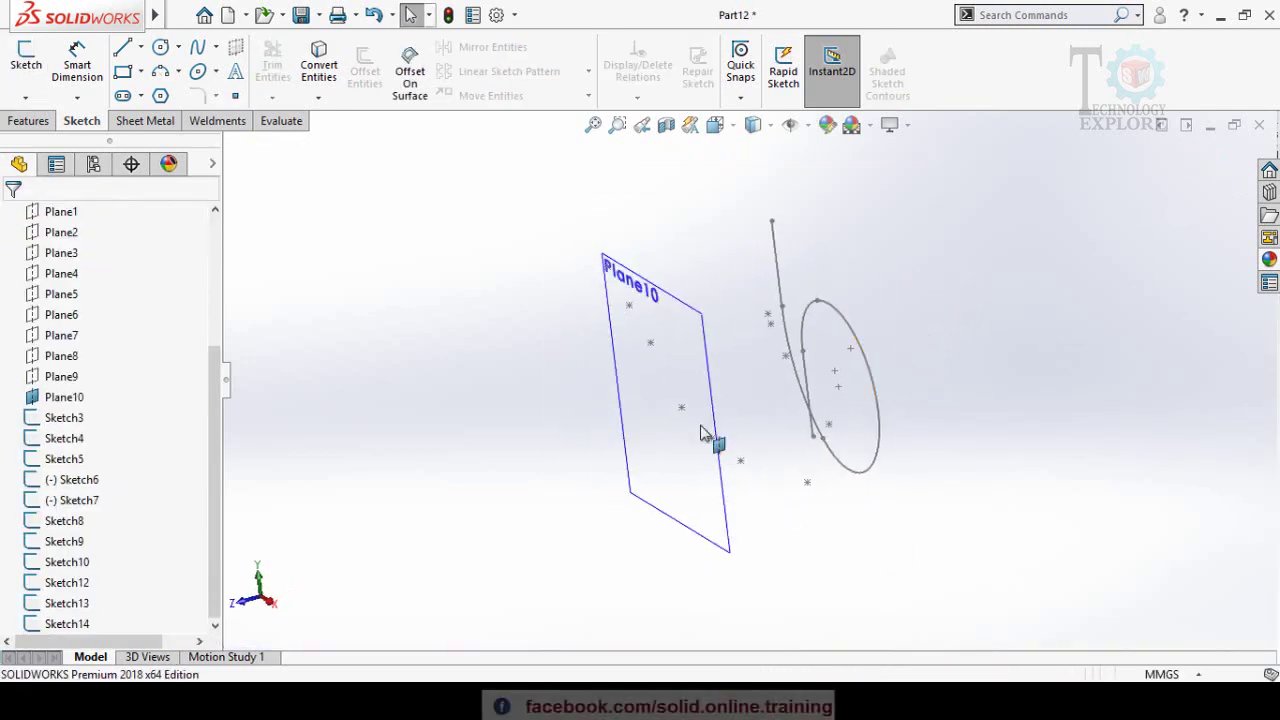
- Hide Plane10 and begin a 3D sketch spline at the origin
{"action": "left_click", "coordinate": [716, 496]}
{"action": "left_click", "coordinate": [838, 435]}
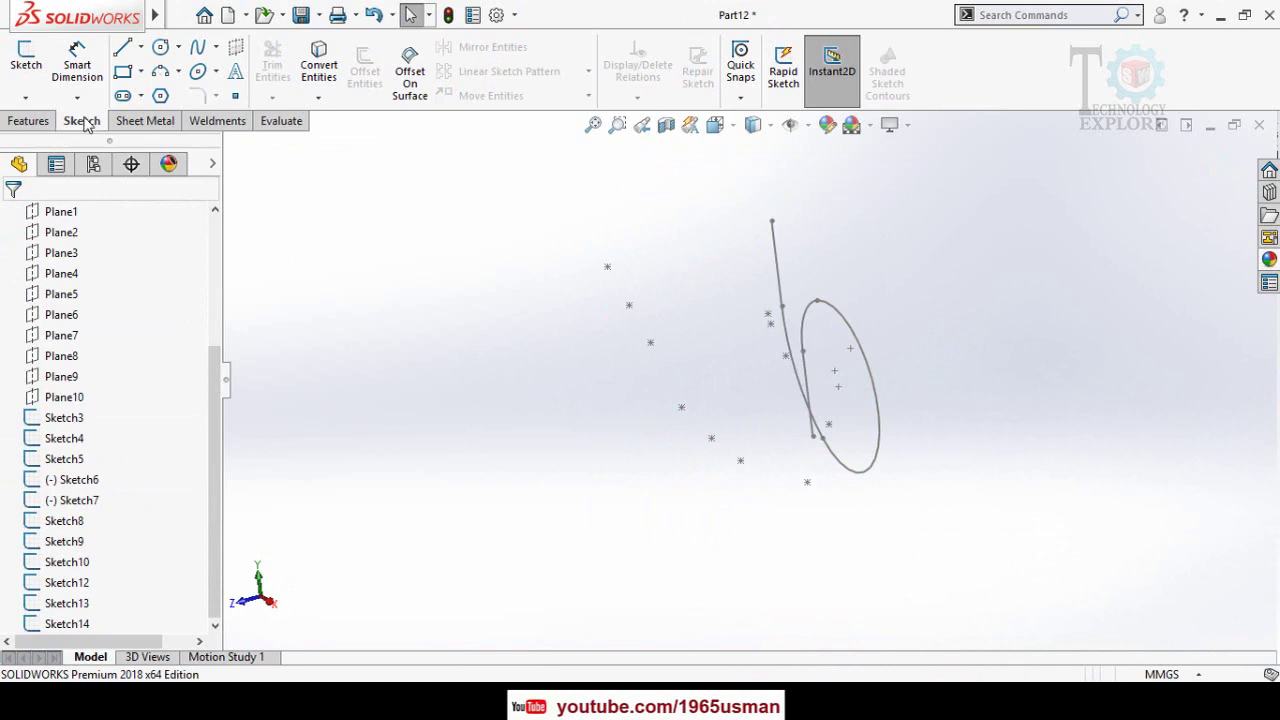
{"action": "left_click", "coordinate": [25, 97]}
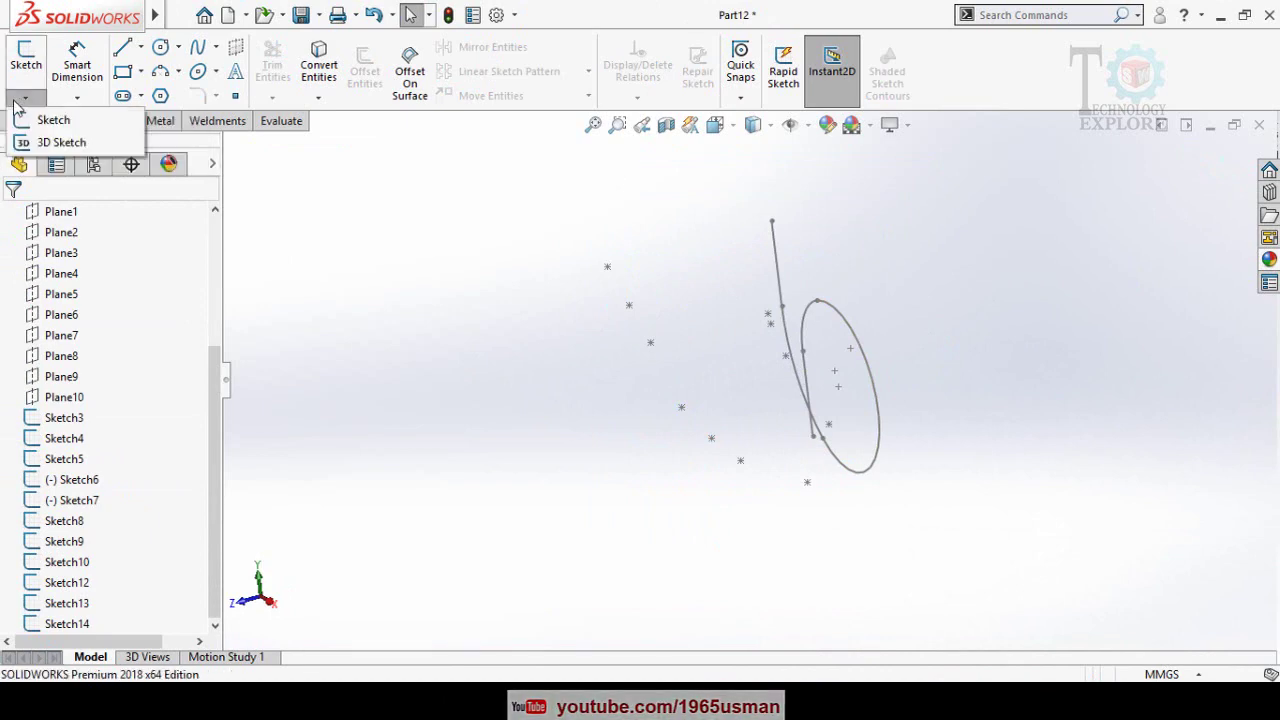
{"action": "left_click", "coordinate": [58, 145]}
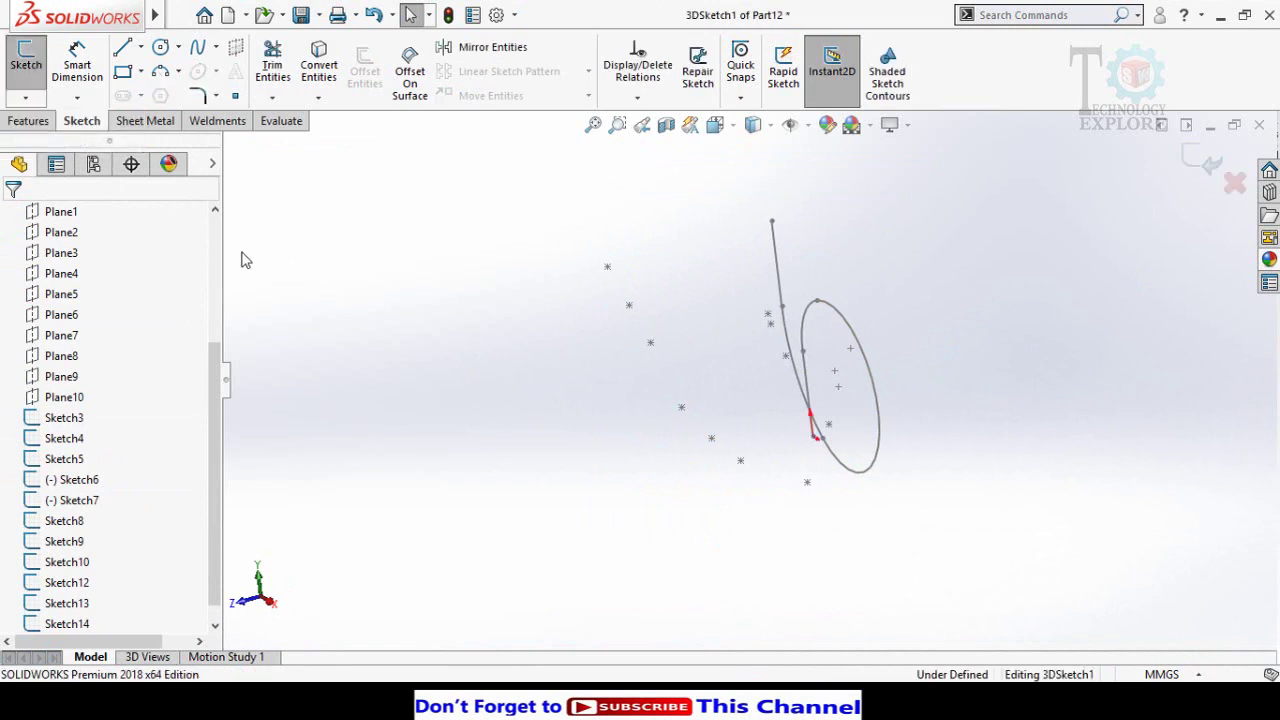
{"action": "middle_click_drag", "start_coordinate": [246, 257], "coordinate": [473, 289]}
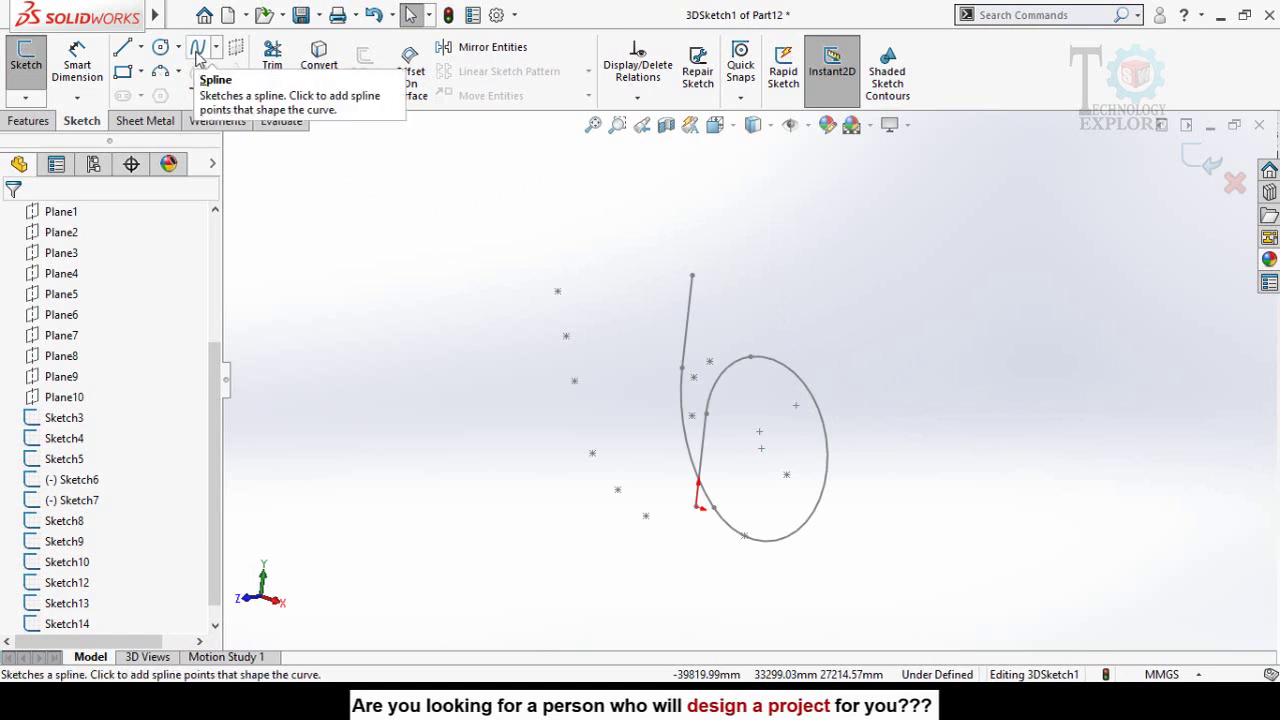
{"action": "left_click", "coordinate": [198, 50]}
{"action": "scroll", "coordinate": [718, 530], "scroll_direction": "down", "scroll_amount": 3}
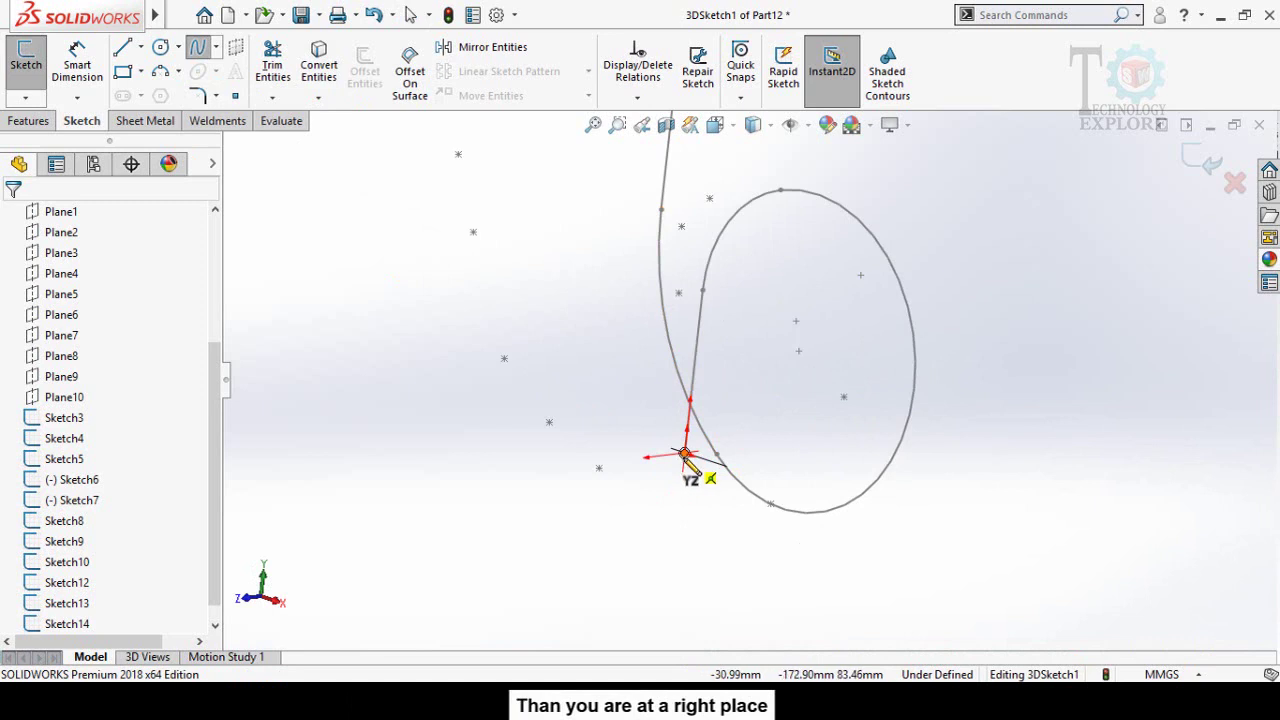
{"action": "left_click", "coordinate": [684, 455]}
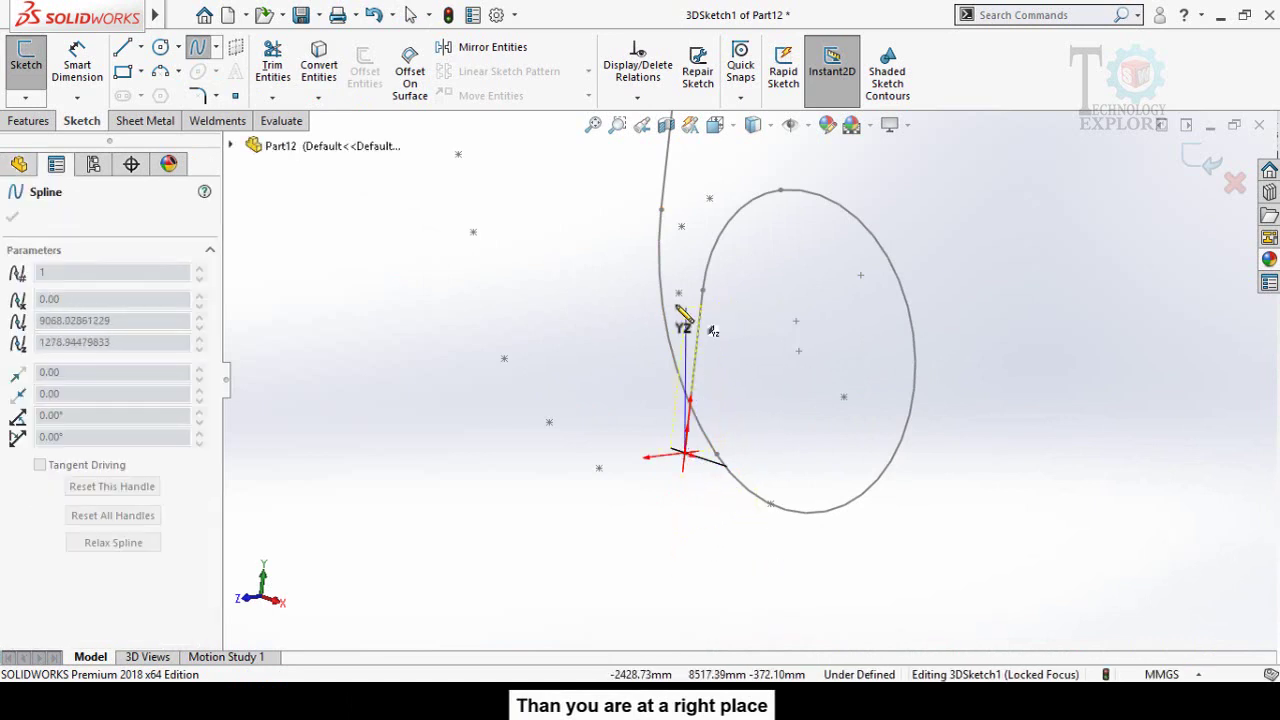
- Add six more spline points through the point sketches, then end the spline
{"action": "middle_click_drag", "start_coordinate": [703, 329], "coordinate": [737, 349]}
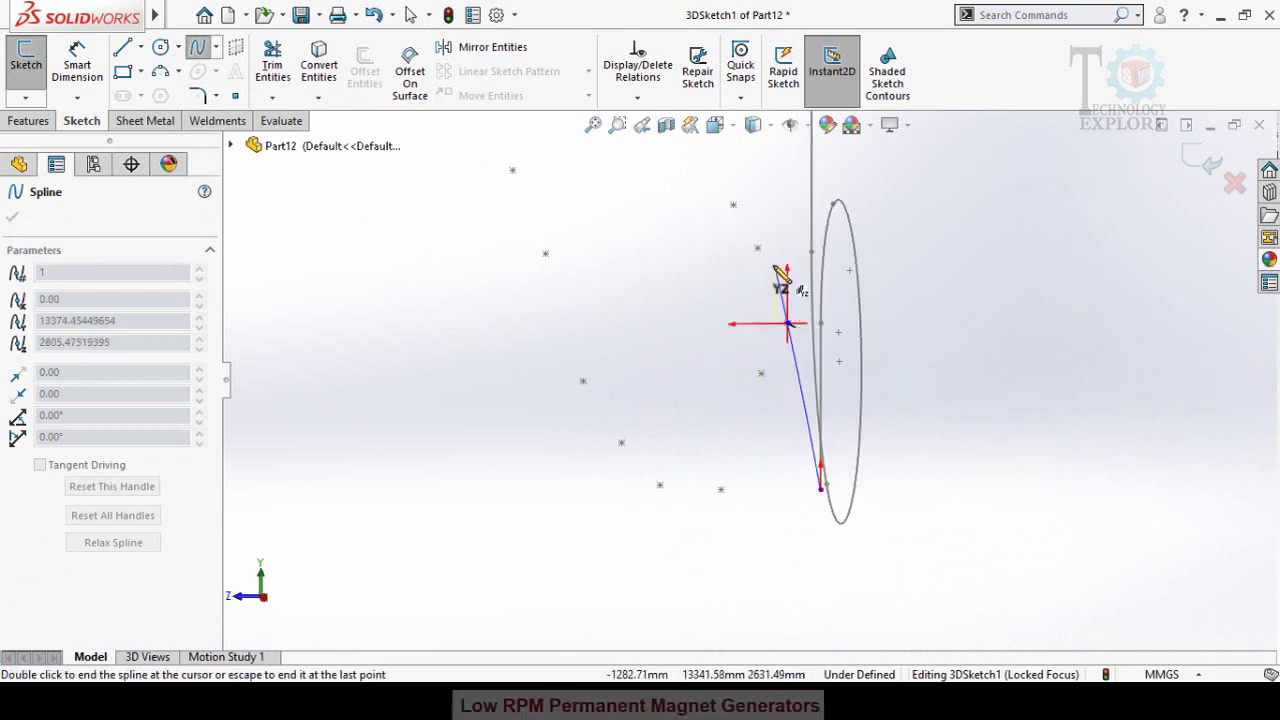
{"action": "middle_click_drag", "start_coordinate": [783, 277], "coordinate": [751, 220]}
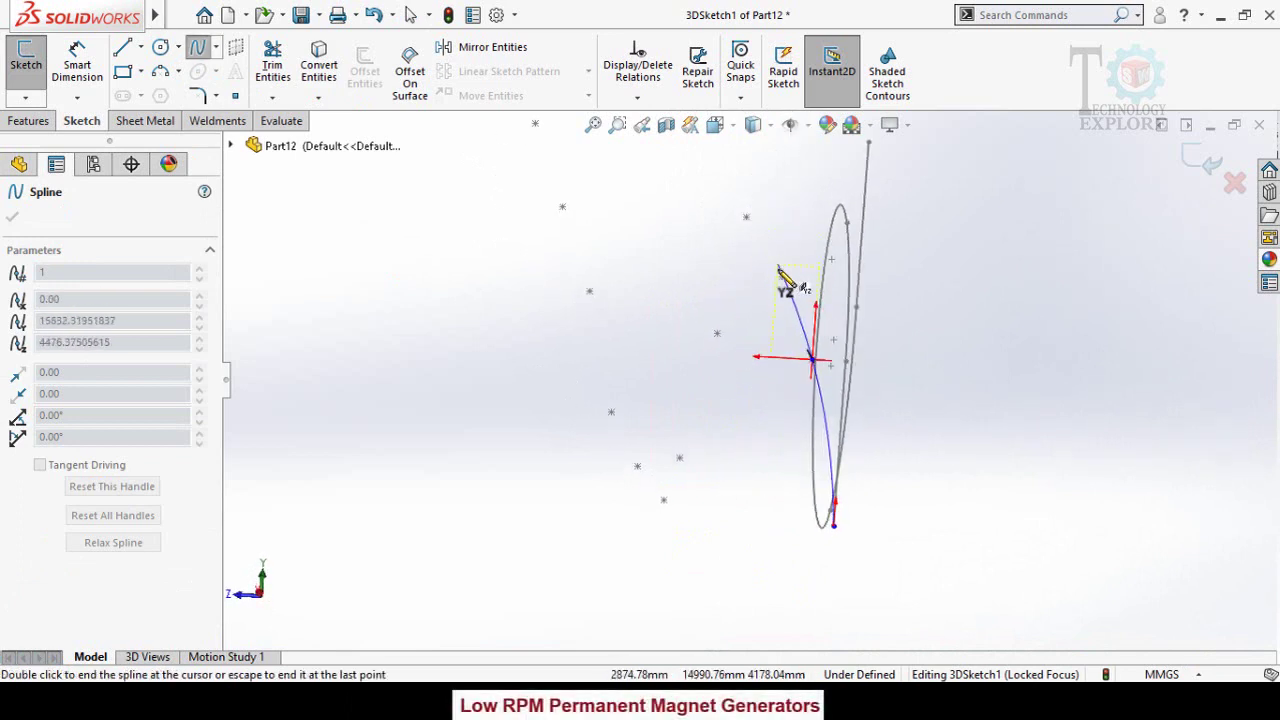
{"action": "left_click", "coordinate": [782, 277]}
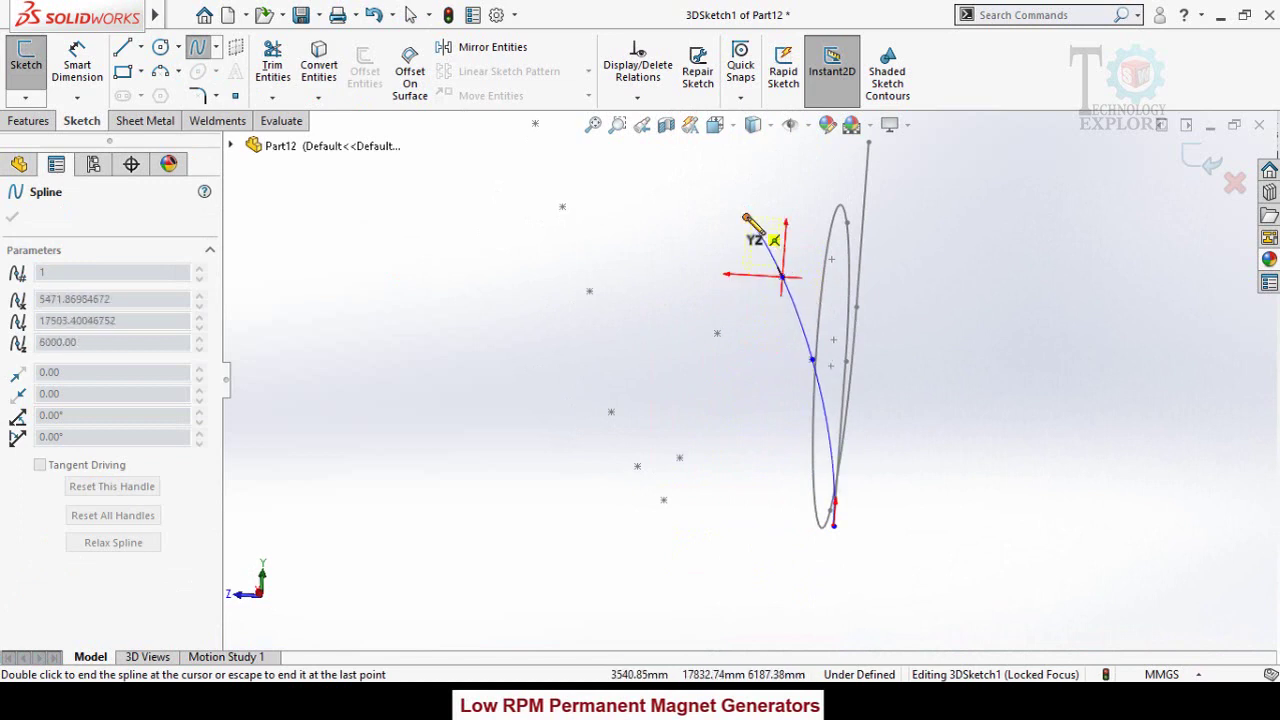
{"action": "left_click", "coordinate": [745, 217]}
{"action": "mouse_move", "coordinate": [737, 271]}
{"action": "middle_mouse_down"}
{"action": "mouse_move", "coordinate": [694, 251]}
{"action": "mouse_move", "coordinate": [737, 343]}
{"action": "mouse_move", "coordinate": [716, 288]}
{"action": "mouse_move", "coordinate": [726, 266]}
{"action": "mouse_move", "coordinate": [737, 280]}
{"action": "mouse_move", "coordinate": [866, 260]}
{"action": "mouse_move", "coordinate": [947, 289]}
{"action": "mouse_move", "coordinate": [977, 280]}
{"action": "middle_mouse_up"}
{"action": "left_click", "coordinate": [697, 321]}
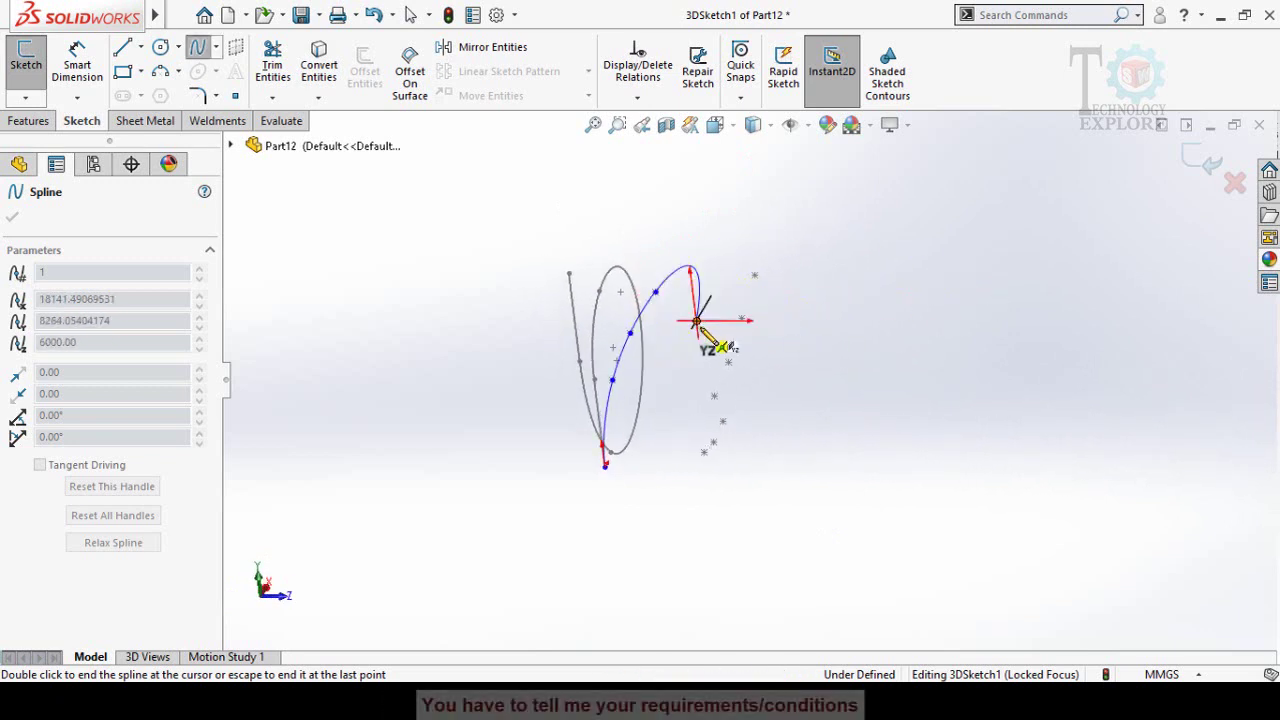
{"action": "mouse_move", "coordinate": [829, 423]}
{"action": "middle_mouse_down"}
{"action": "mouse_move", "coordinate": [677, 389]}
{"action": "mouse_move", "coordinate": [696, 410]}
{"action": "mouse_move", "coordinate": [794, 434]}
{"action": "mouse_move", "coordinate": [849, 417]}
{"action": "mouse_move", "coordinate": [760, 435]}
{"action": "middle_mouse_up"}
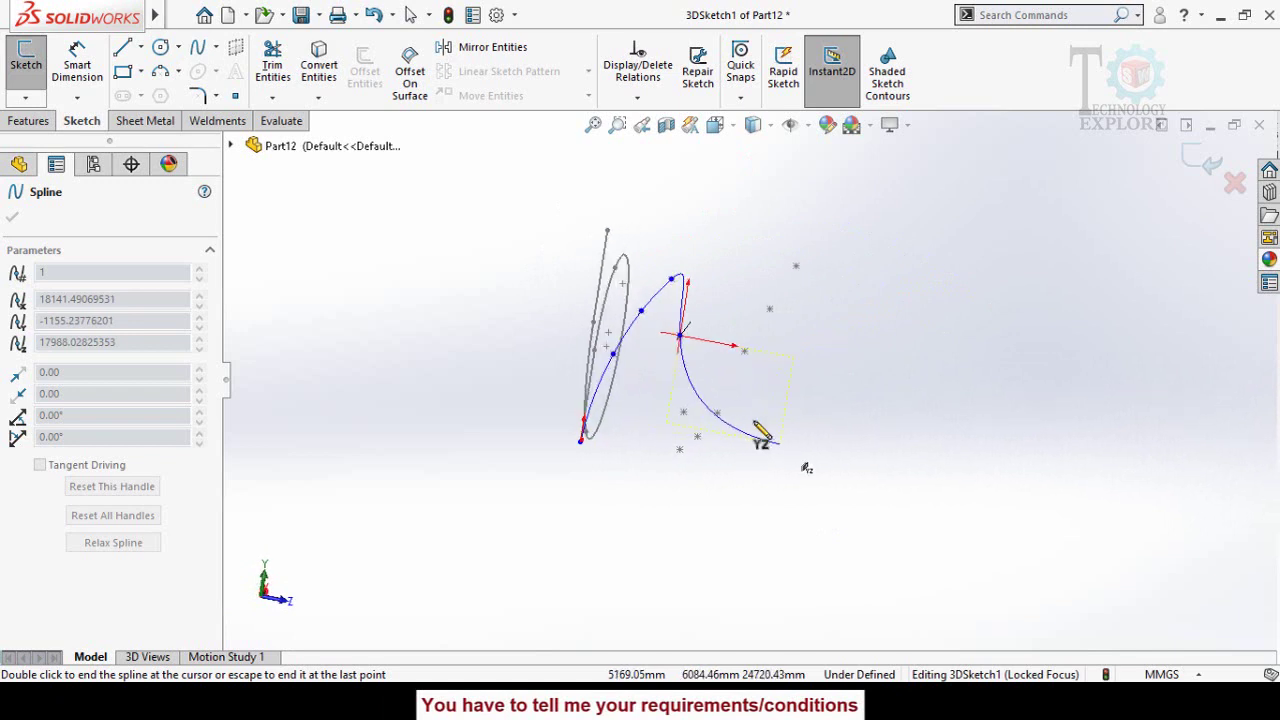
{"action": "left_click", "coordinate": [683, 411]}
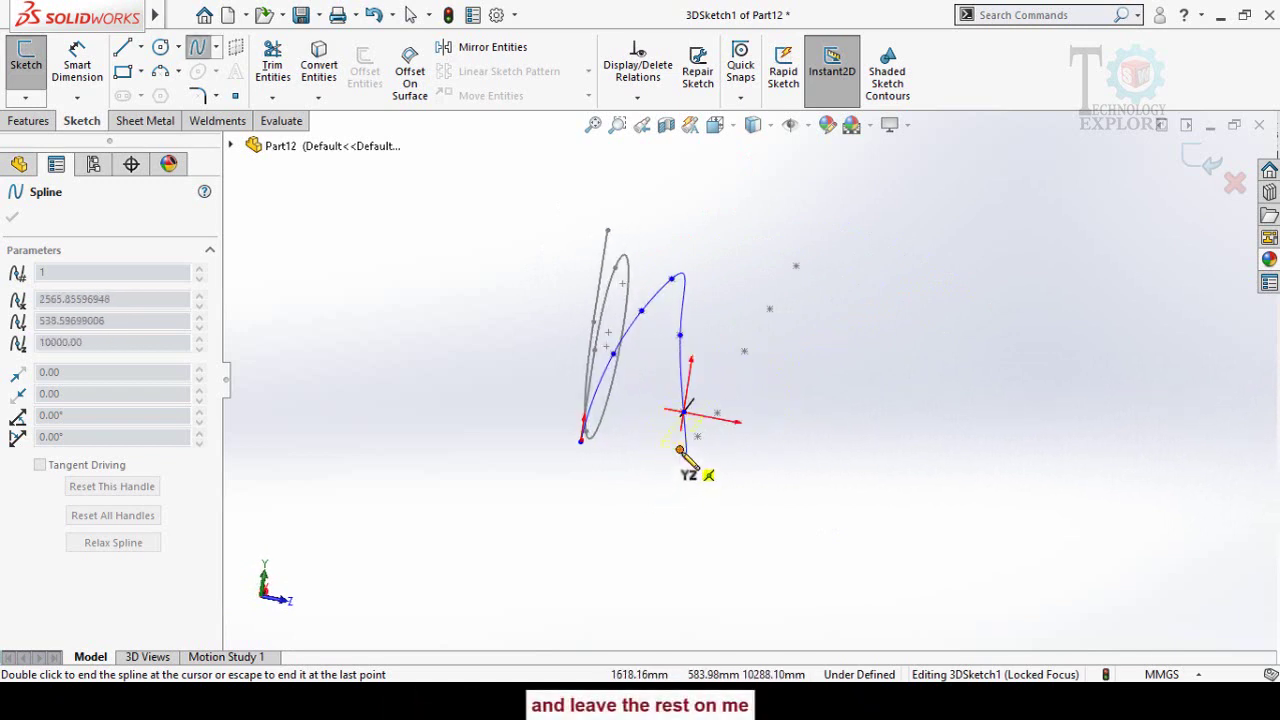
{"action": "mouse_move", "coordinate": [770, 477]}
{"action": "middle_mouse_down"}
{"action": "mouse_move", "coordinate": [623, 423]}
{"action": "mouse_move", "coordinate": [571, 434]}
{"action": "mouse_move", "coordinate": [655, 430]}
{"action": "middle_mouse_up"}
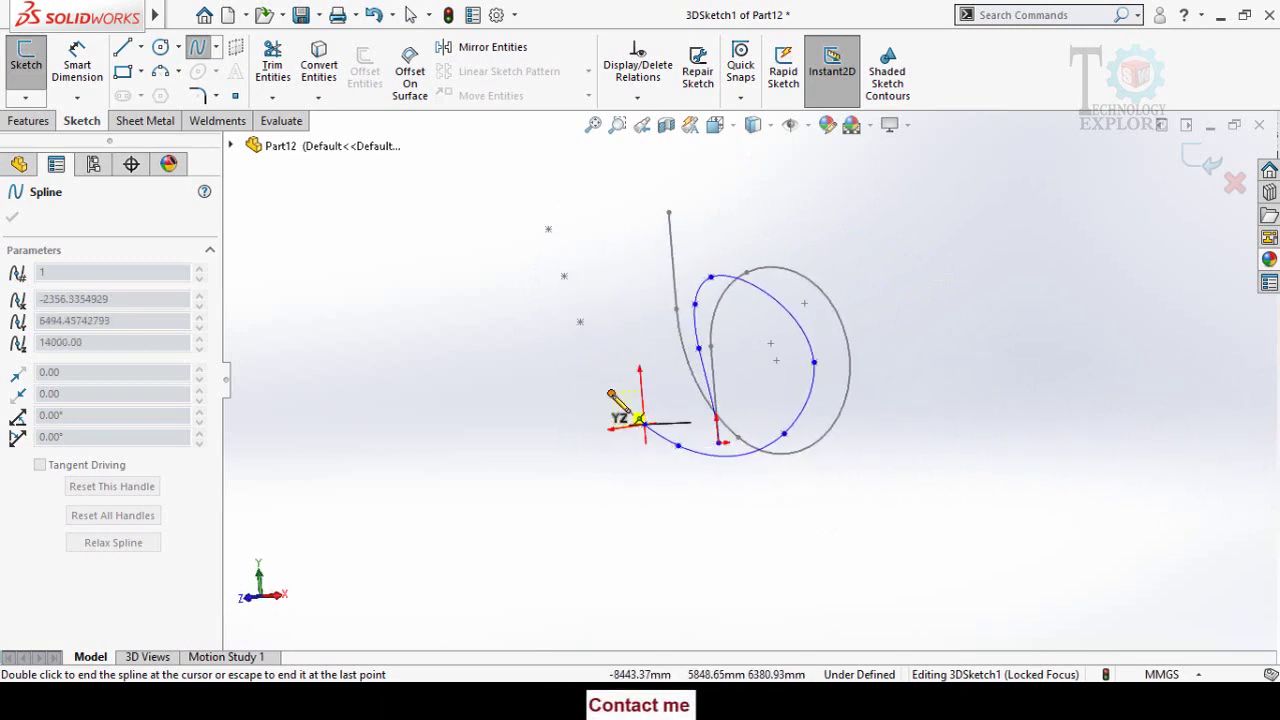
{"action": "left_click", "coordinate": [580, 323]}
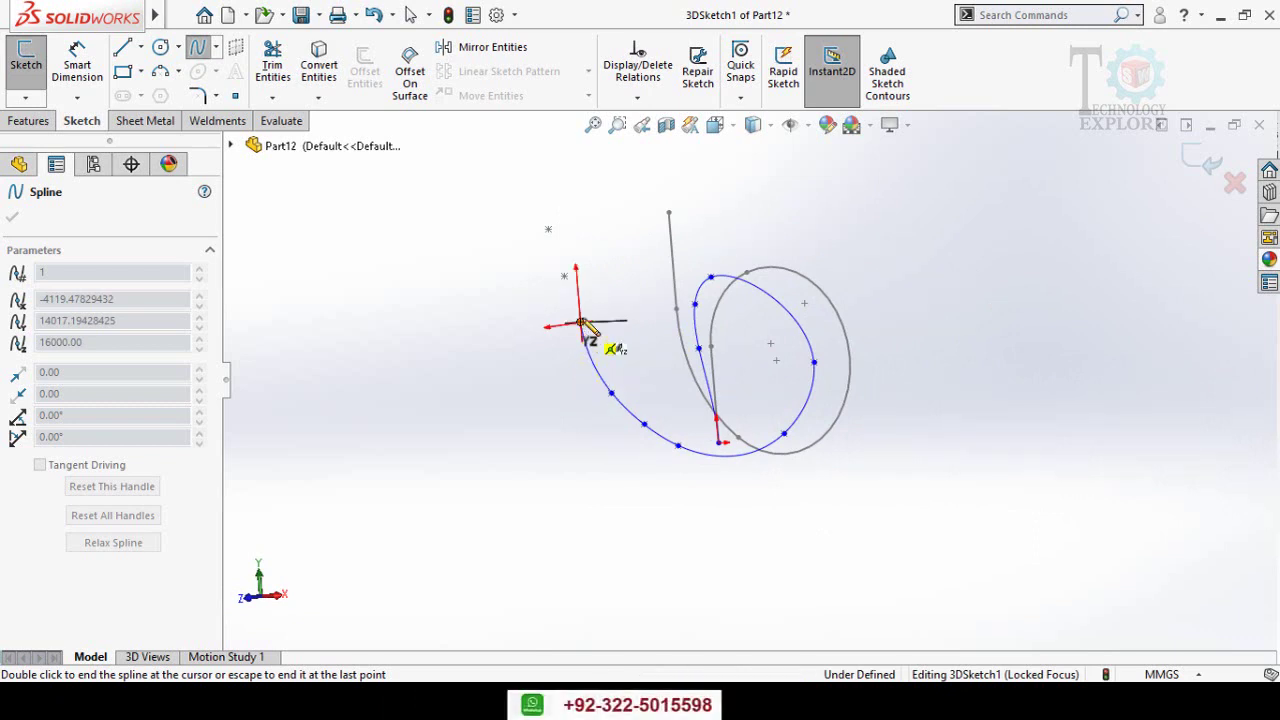
{"action": "left_click", "coordinate": [565, 274]}
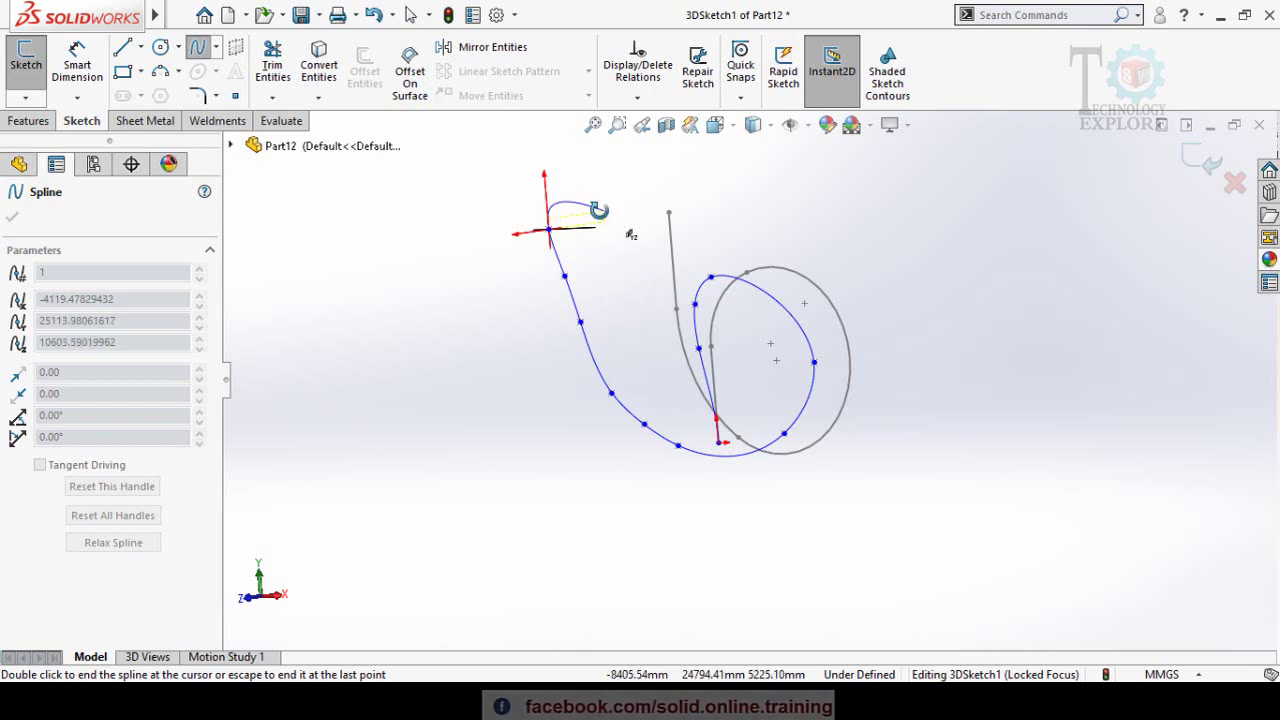
{"action": "key", "text": "Left"}
{"action": "key", "text": "Escape"}
{"action": "mouse_move", "coordinate": [620, 229]}
{"action": "middle_mouse_down"}
{"action": "mouse_move", "coordinate": [749, 357]}
{"action": "mouse_move", "coordinate": [889, 374]}
{"action": "mouse_move", "coordinate": [935, 330]}
{"action": "mouse_move", "coordinate": [900, 263]}
{"action": "mouse_move", "coordinate": [823, 297]}
{"action": "mouse_move", "coordinate": [849, 381]}
{"action": "mouse_move", "coordinate": [950, 308]}
{"action": "middle_mouse_up"}
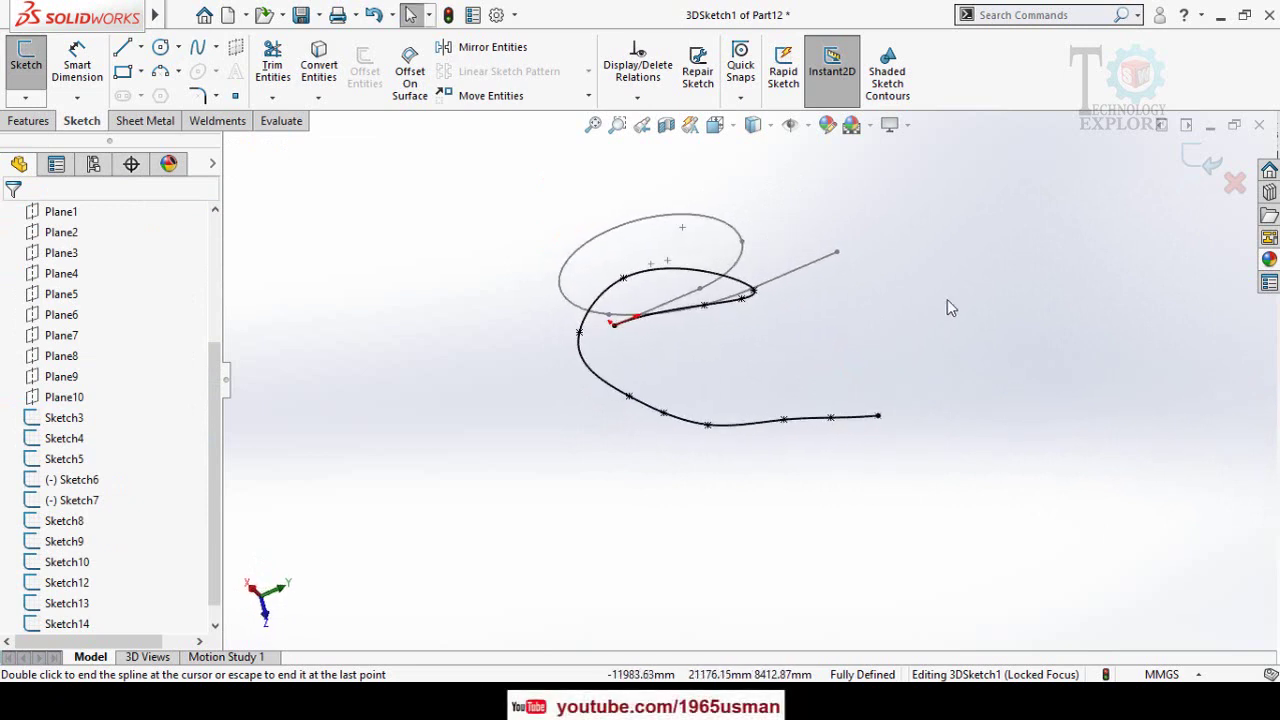
- Close 3DSketch1 and hide the ellipse sketch Sketch2
{"action": "left_click", "coordinate": [1198, 161]}
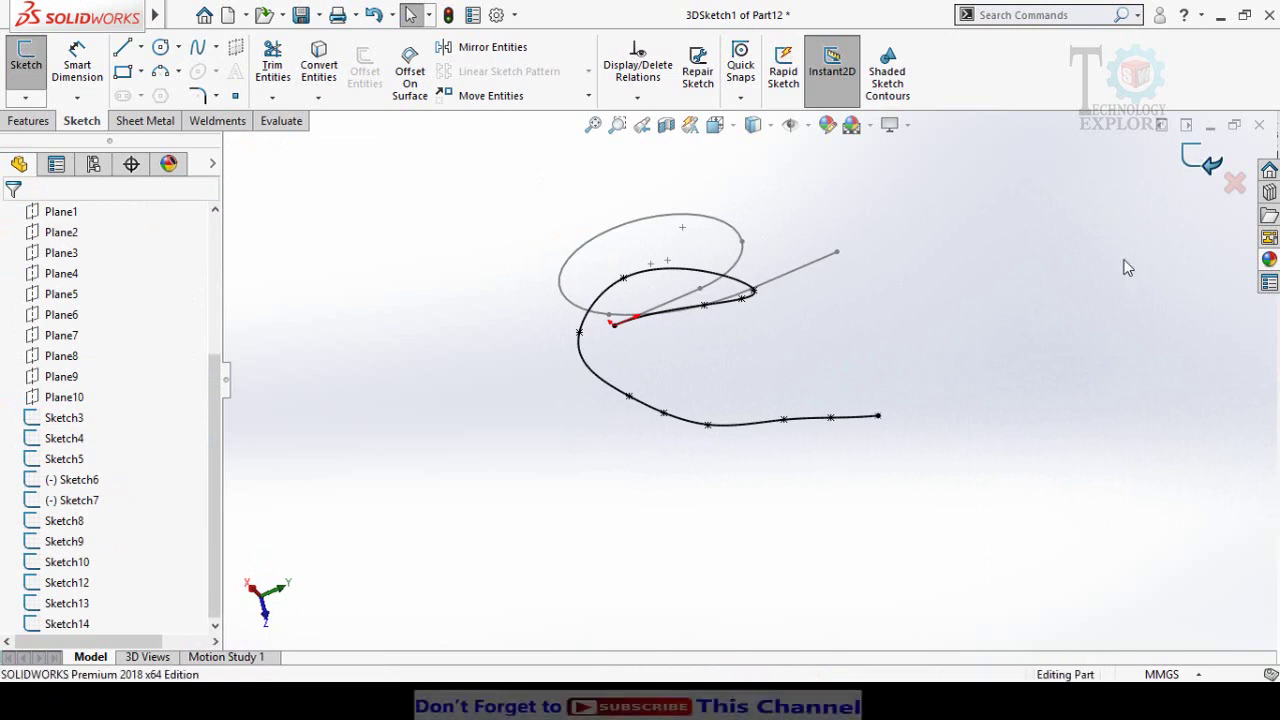
{"action": "left_click", "coordinate": [700, 222]}
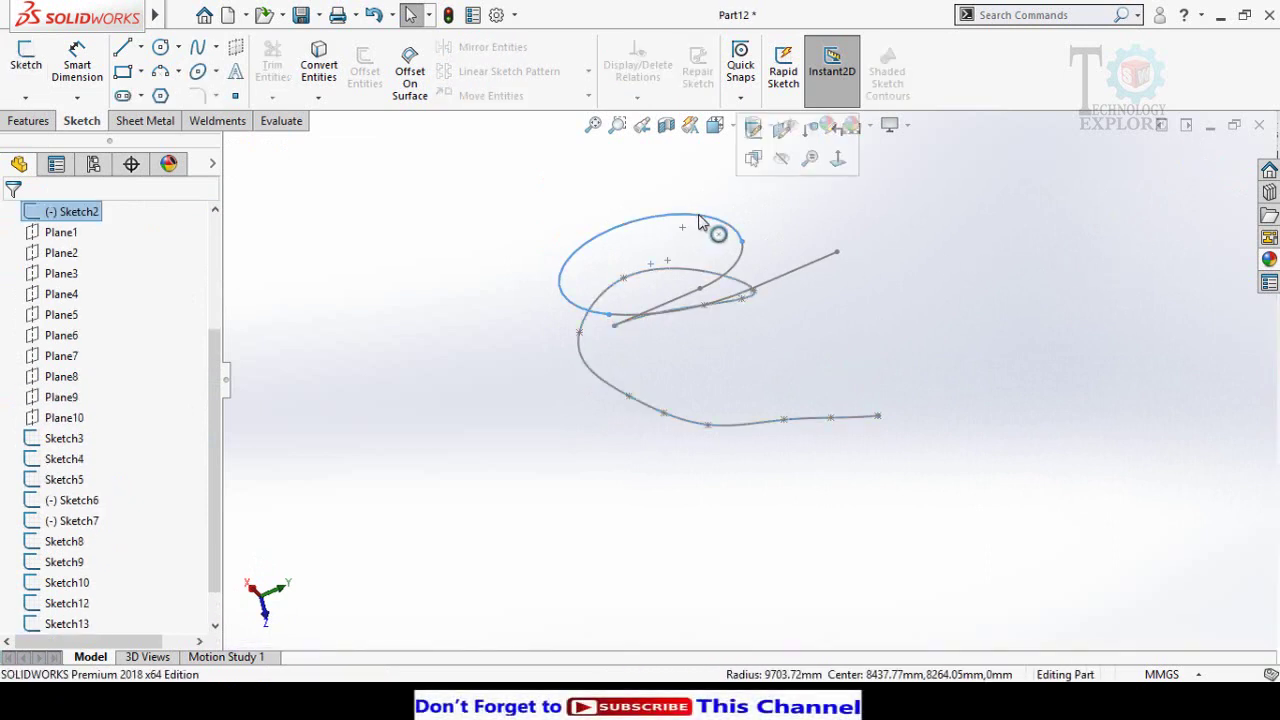
{"action": "left_click", "coordinate": [781, 158]}
{"action": "mouse_move", "coordinate": [894, 243]}
{"action": "middle_mouse_down"}
{"action": "mouse_move", "coordinate": [640, 340]}
{"action": "mouse_move", "coordinate": [631, 374]}
{"action": "mouse_move", "coordinate": [686, 289]}
{"action": "mouse_move", "coordinate": [671, 291]}
{"action": "mouse_move", "coordinate": [666, 326]}
{"action": "mouse_move", "coordinate": [651, 294]}
{"action": "mouse_move", "coordinate": [674, 311]}
{"action": "mouse_move", "coordinate": [655, 290]}
{"action": "middle_mouse_up"}
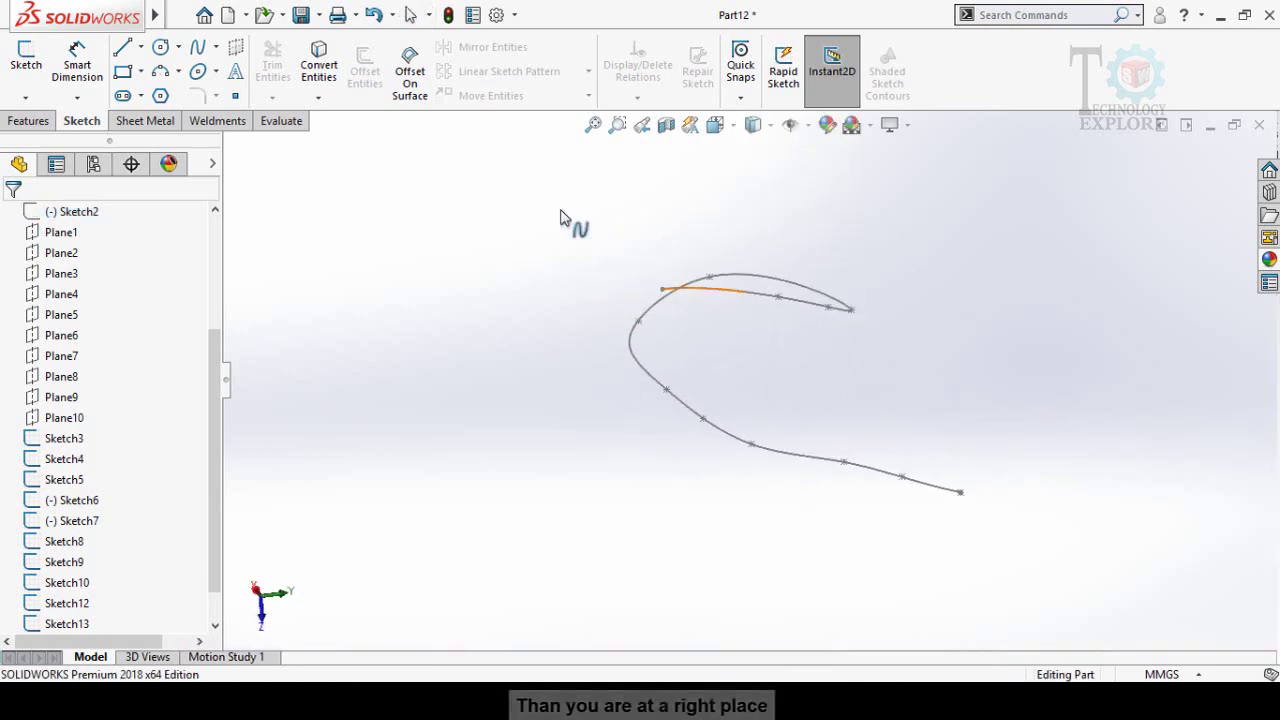
{"action": "key", "text": "Escape"}
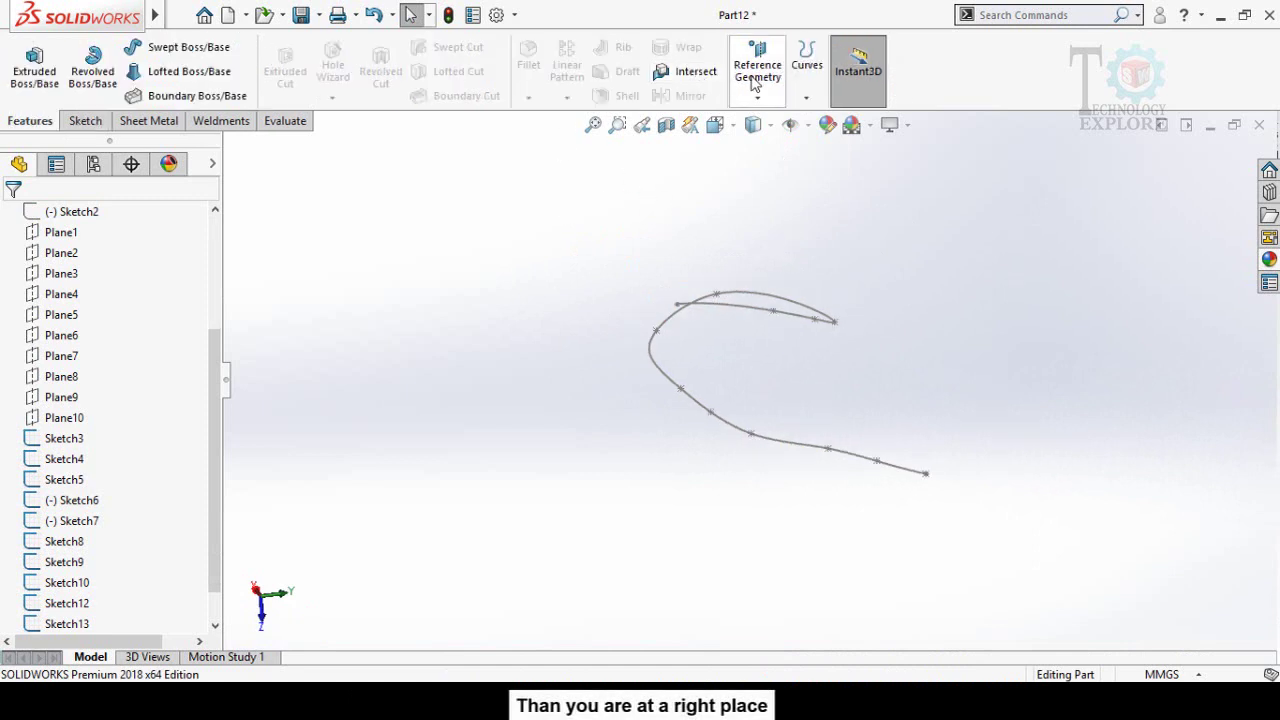
- Create Plane11 perpendicular to the spline at its end point
{"action": "left_click", "coordinate": [763, 87]}
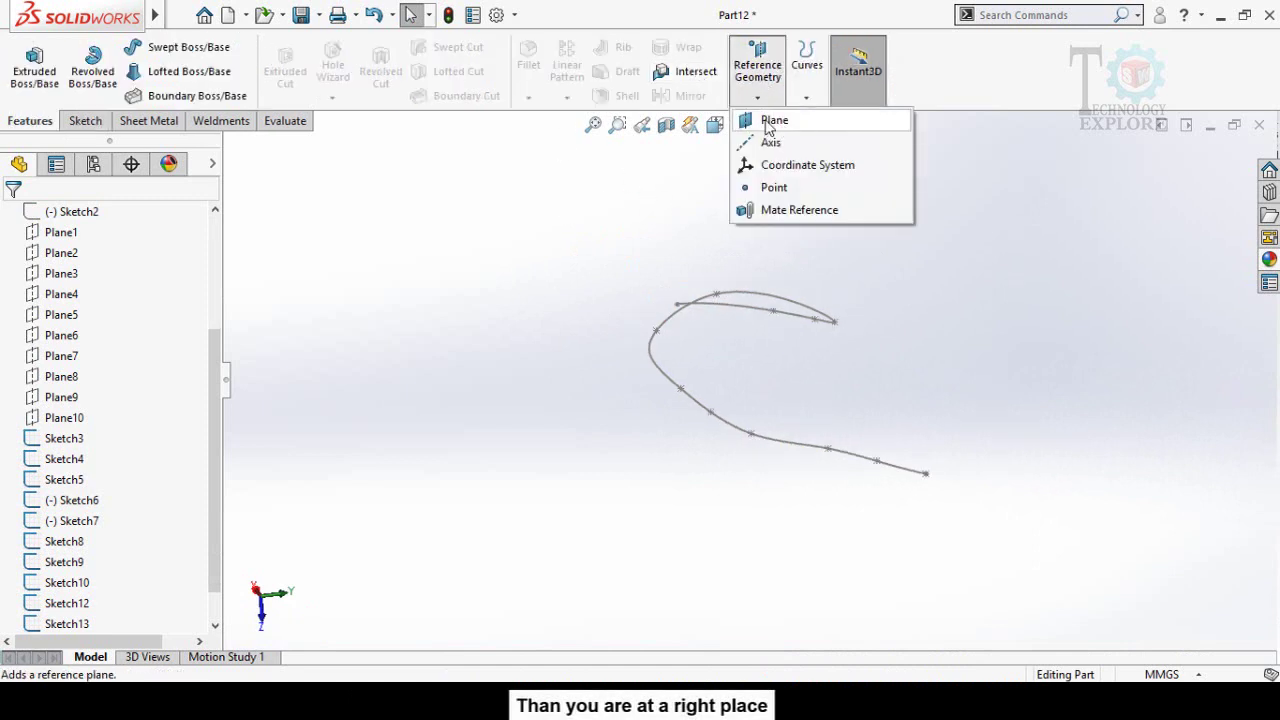
{"action": "left_click", "coordinate": [771, 121]}
{"action": "scroll", "coordinate": [690, 290], "scroll_direction": "down", "scroll_amount": 3}
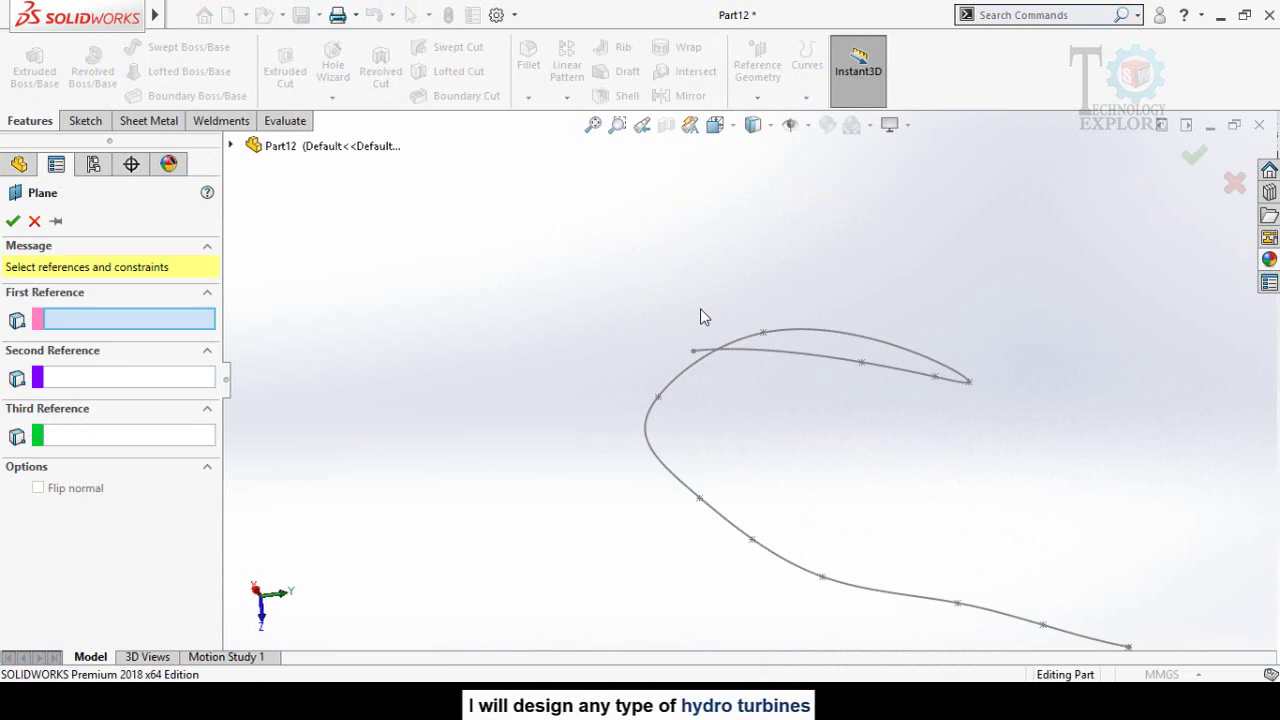
{"action": "left_click", "coordinate": [771, 362]}
{"action": "middle_click_drag", "start_coordinate": [663, 354], "coordinate": [636, 380]}
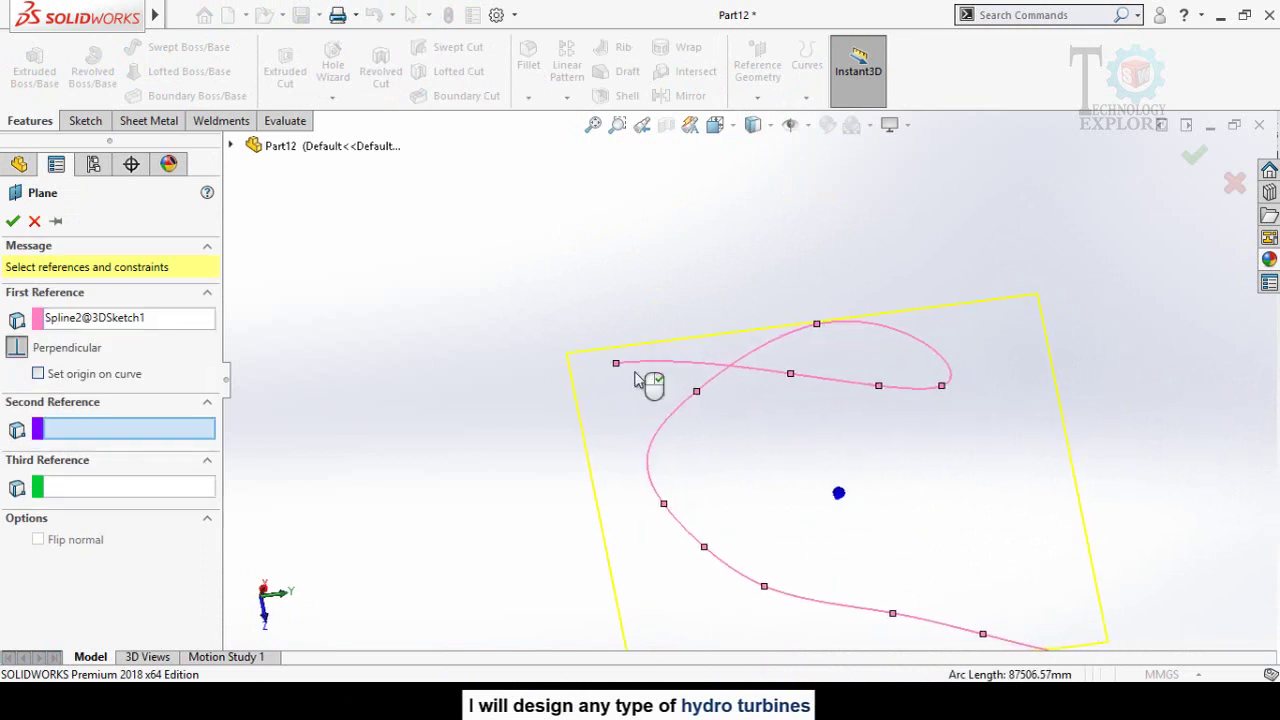
{"action": "left_click", "coordinate": [617, 366]}
{"action": "middle_click_drag", "start_coordinate": [523, 446], "coordinate": [360, 389]}
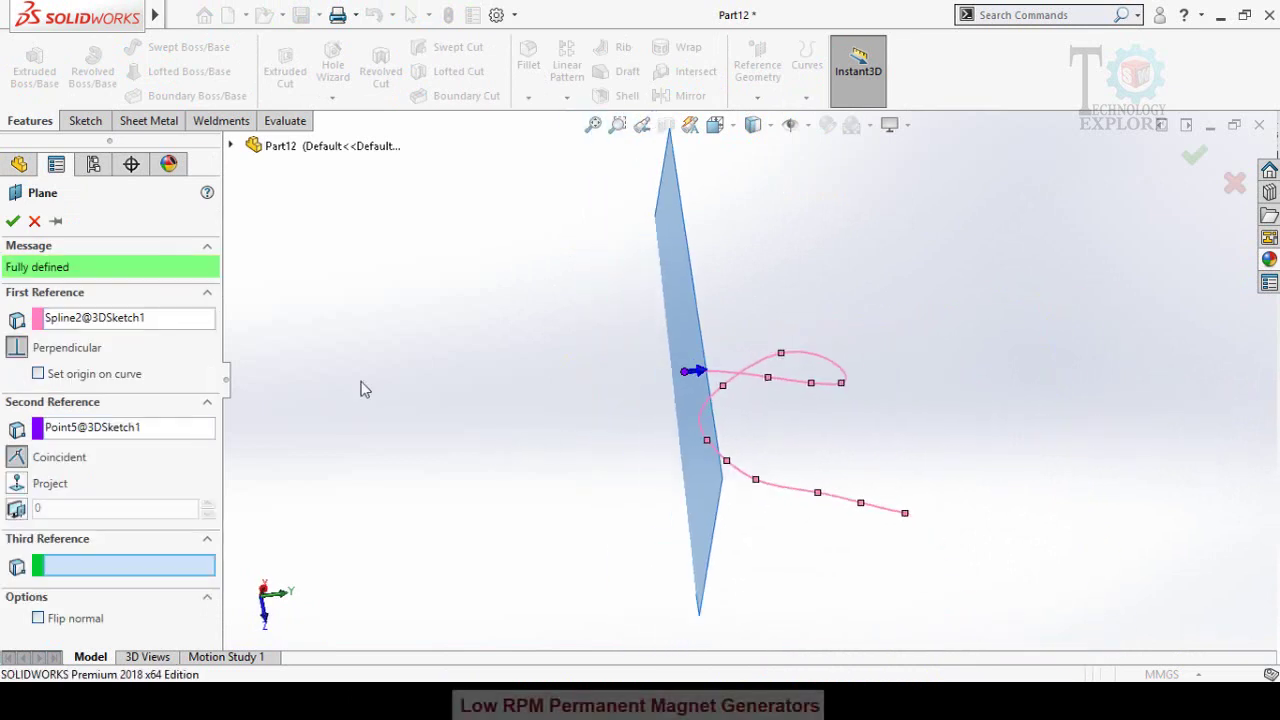
{"action": "left_click", "coordinate": [12, 221]}
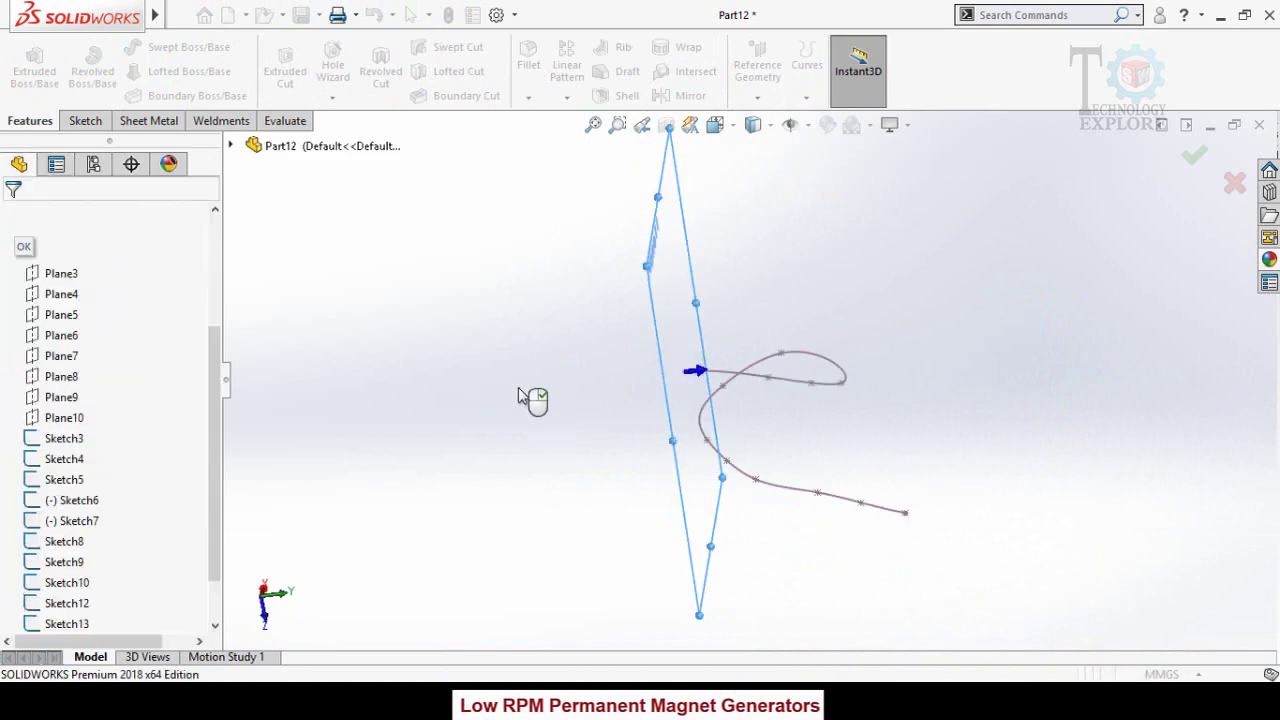
{"action": "middle_click_drag", "start_coordinate": [531, 394], "coordinate": [786, 320]}
{"action": "left_click", "coordinate": [816, 315]}
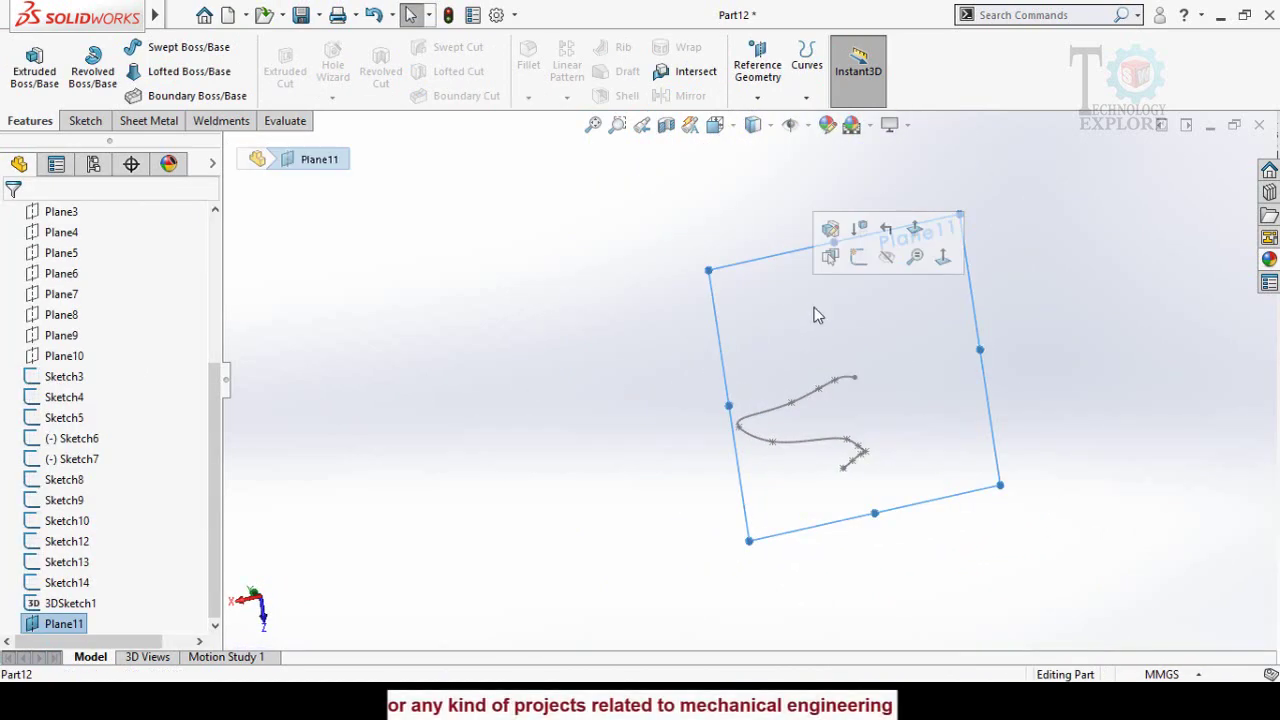
- Sketch on Plane11 a three-point arc bulging below the spline end
{"action": "left_click", "coordinate": [858, 257]}
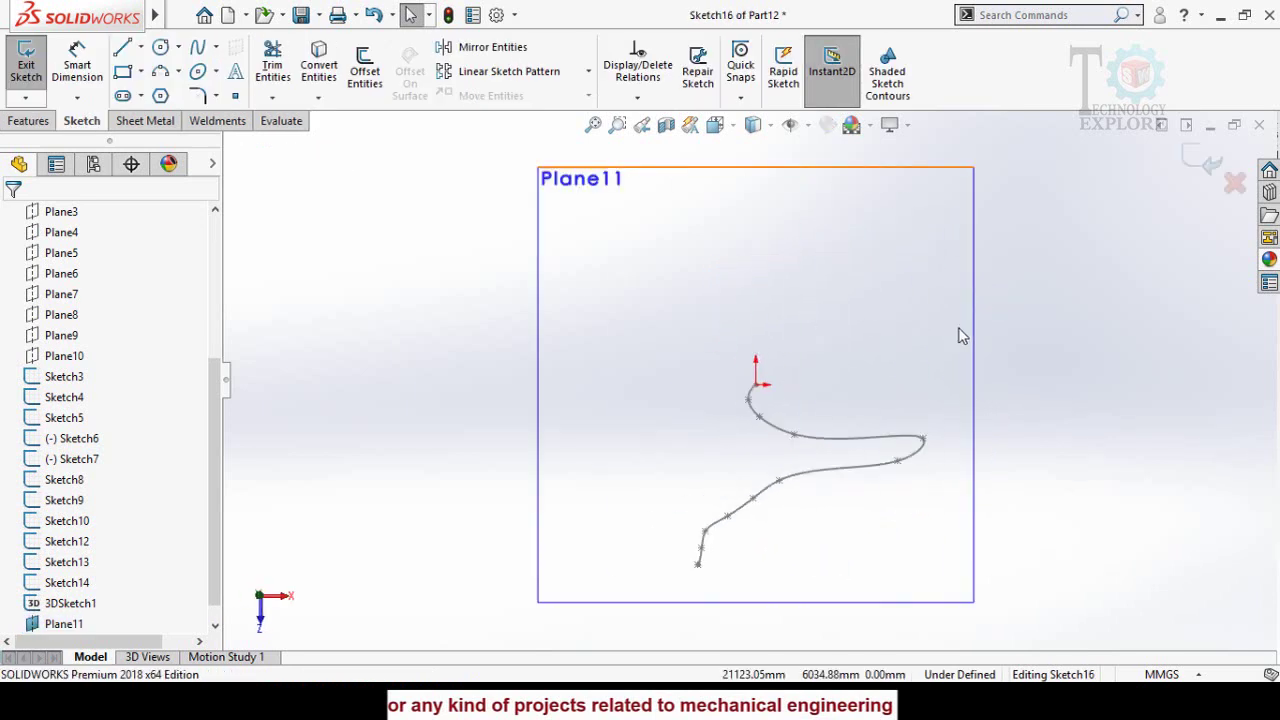
{"action": "scroll", "coordinate": [775, 410], "scroll_direction": "down", "scroll_amount": 5}
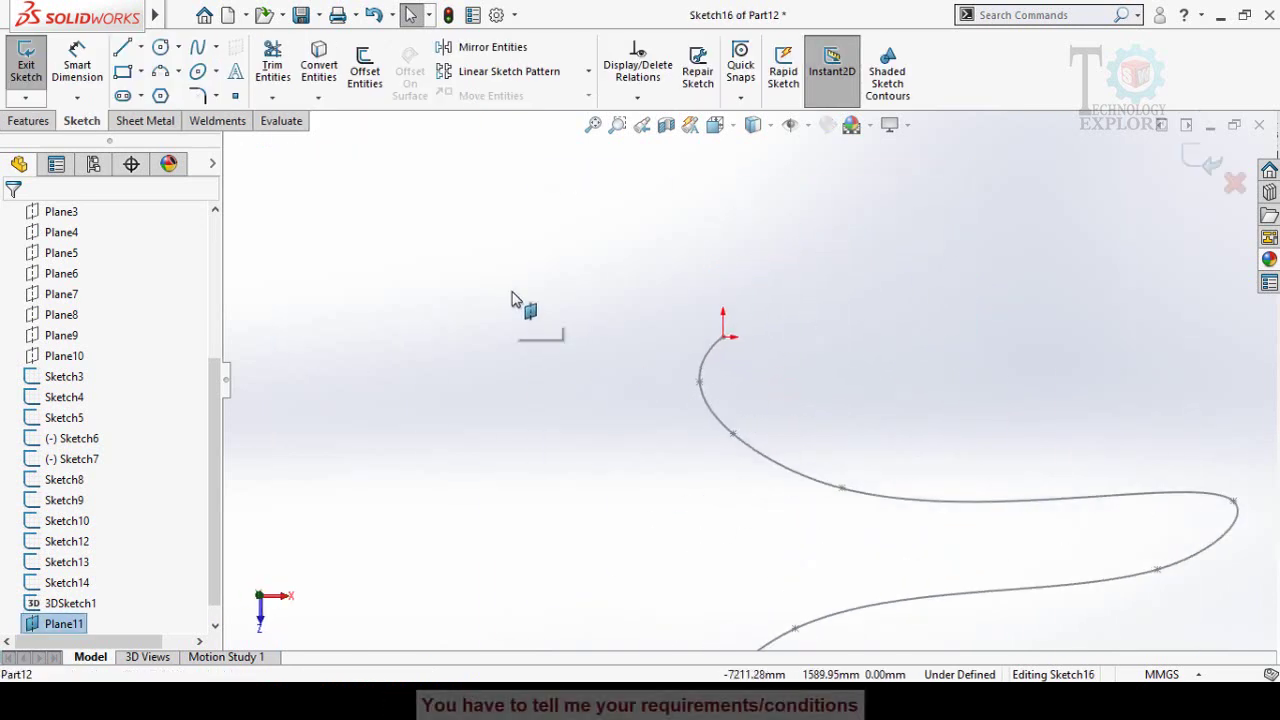
{"action": "left_click", "coordinate": [161, 72]}
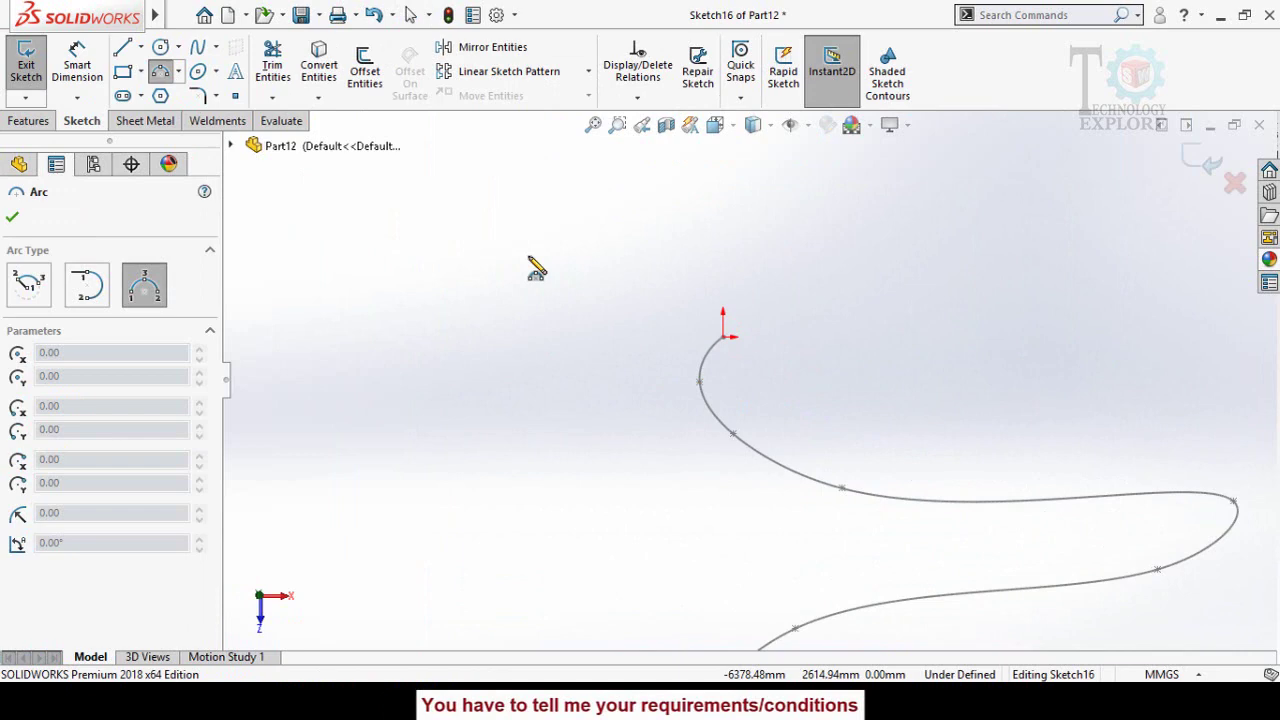
{"action": "left_click", "coordinate": [646, 338]}
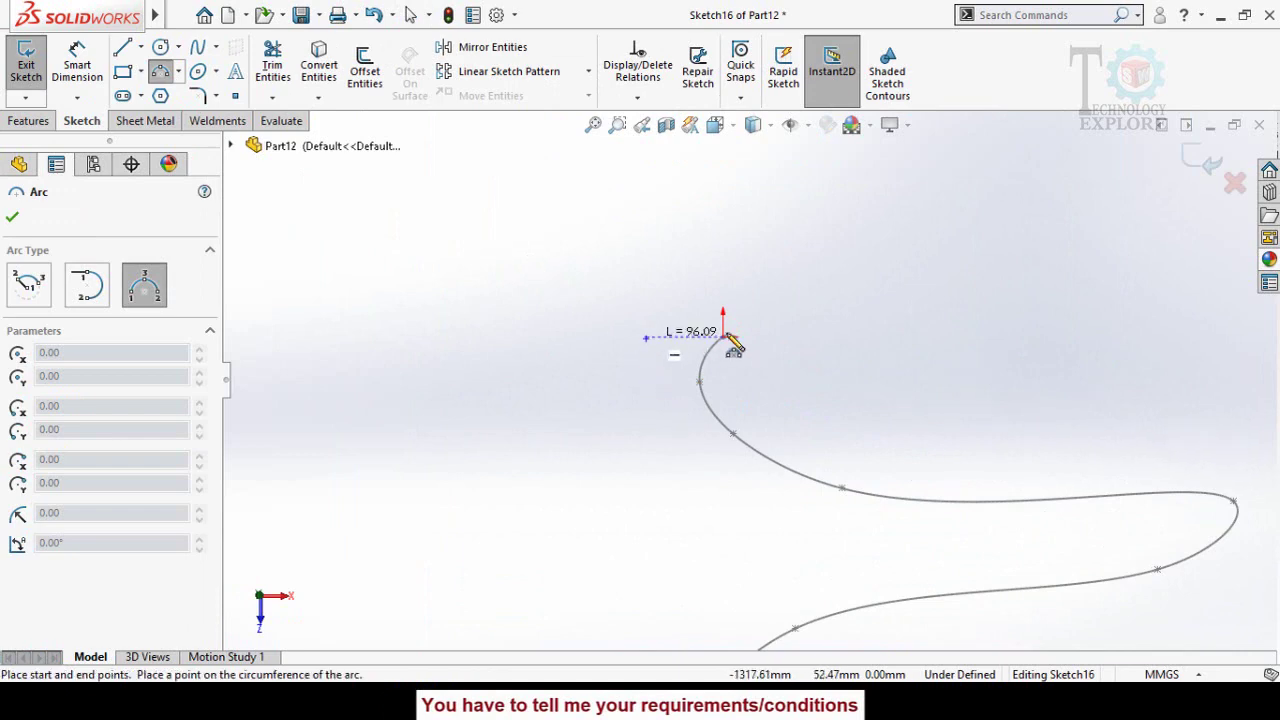
{"action": "left_click", "coordinate": [795, 338]}
{"action": "left_click", "coordinate": [738, 383]}
- Add short horizontal flange lines extending left and right from the arc ends
{"action": "key", "text": "l"}
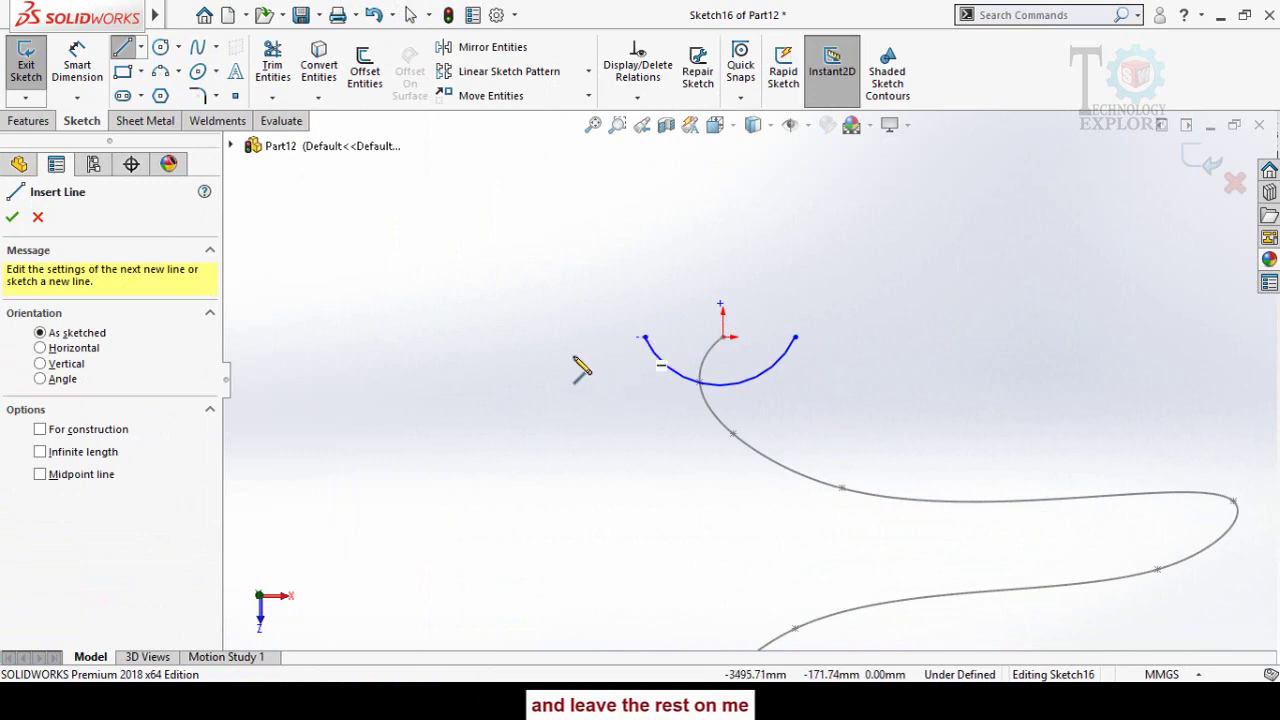
{"action": "left_click_drag", "start_coordinate": [646, 338], "coordinate": [600, 336]}
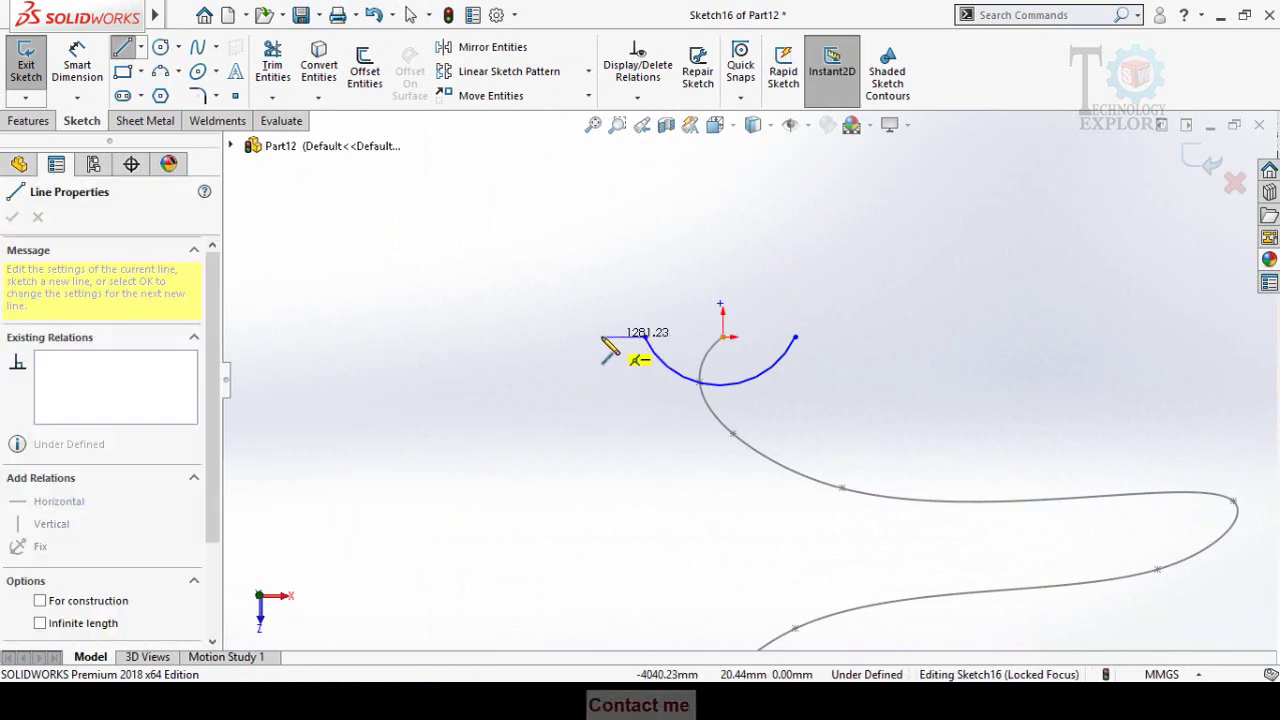
{"action": "left_click_drag", "start_coordinate": [795, 338], "coordinate": [838, 339]}
{"action": "key", "text": "Escape"}
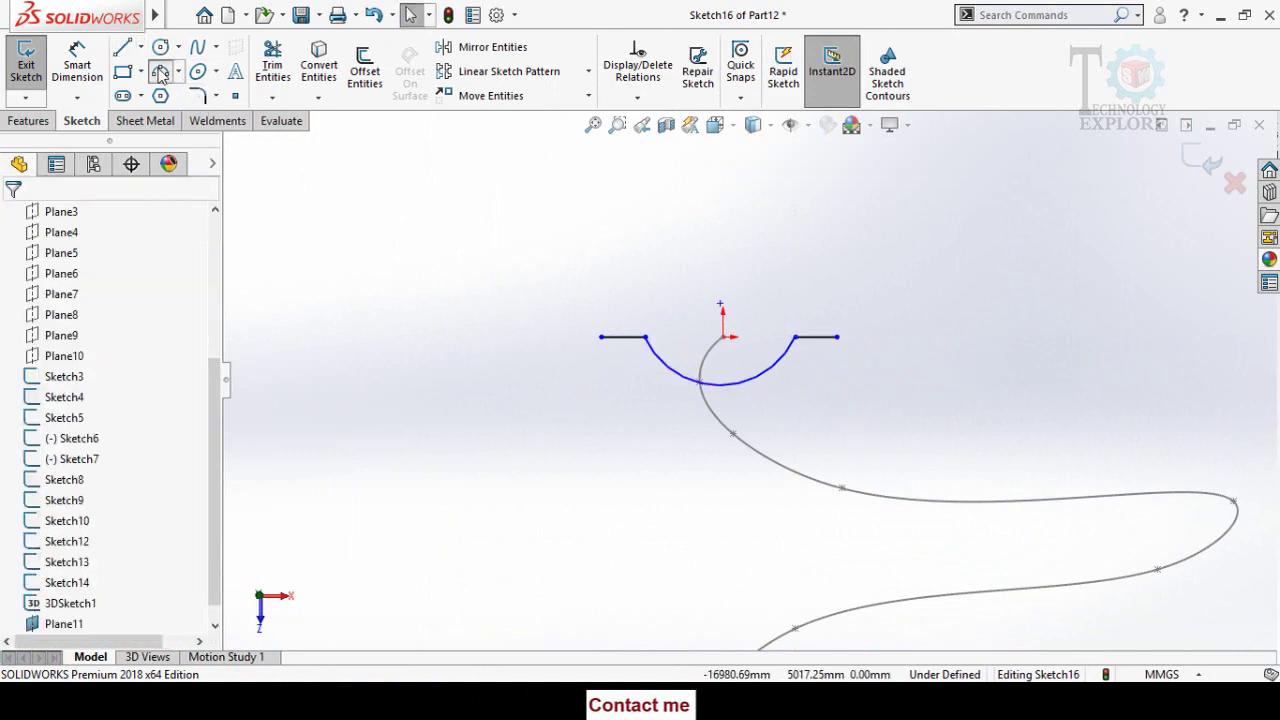
- Draw an outer downward three-point arc joining the two flange line ends
{"action": "left_click", "coordinate": [160, 73]}
{"action": "left_click", "coordinate": [601, 337]}
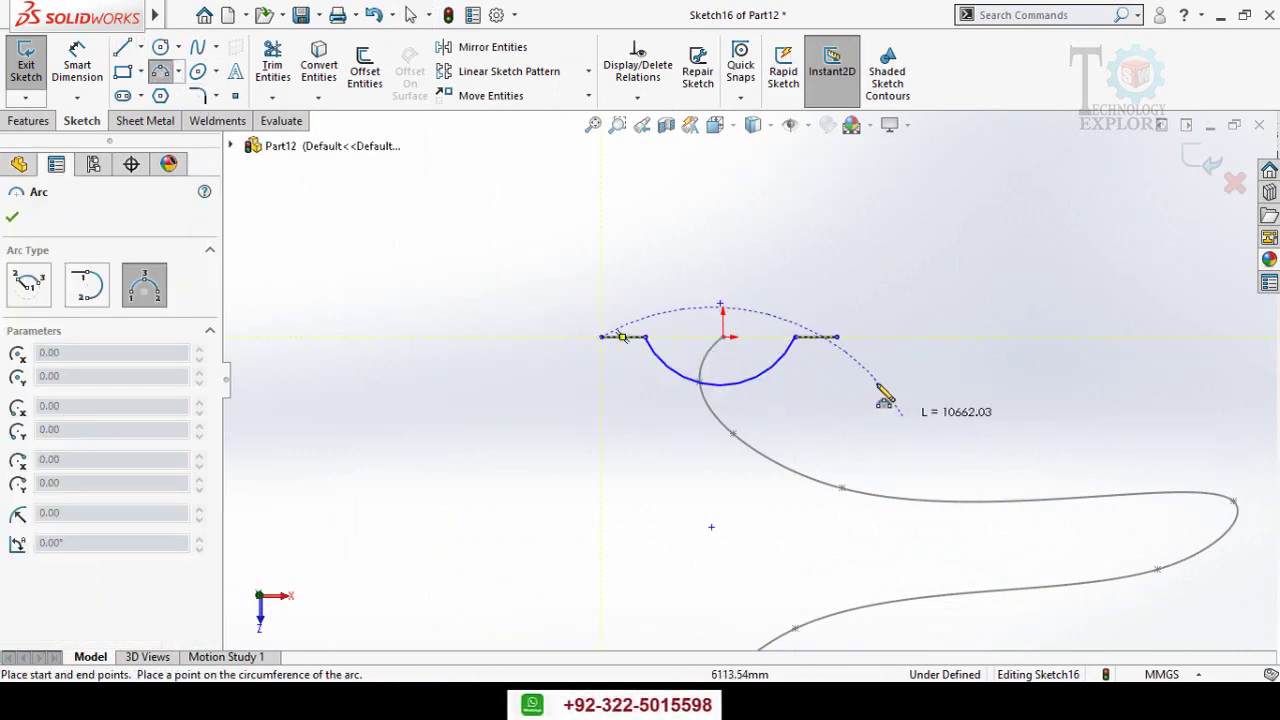
{"action": "left_click", "coordinate": [838, 338]}
{"action": "left_click", "coordinate": [714, 433]}
{"action": "key", "text": "Escape"}
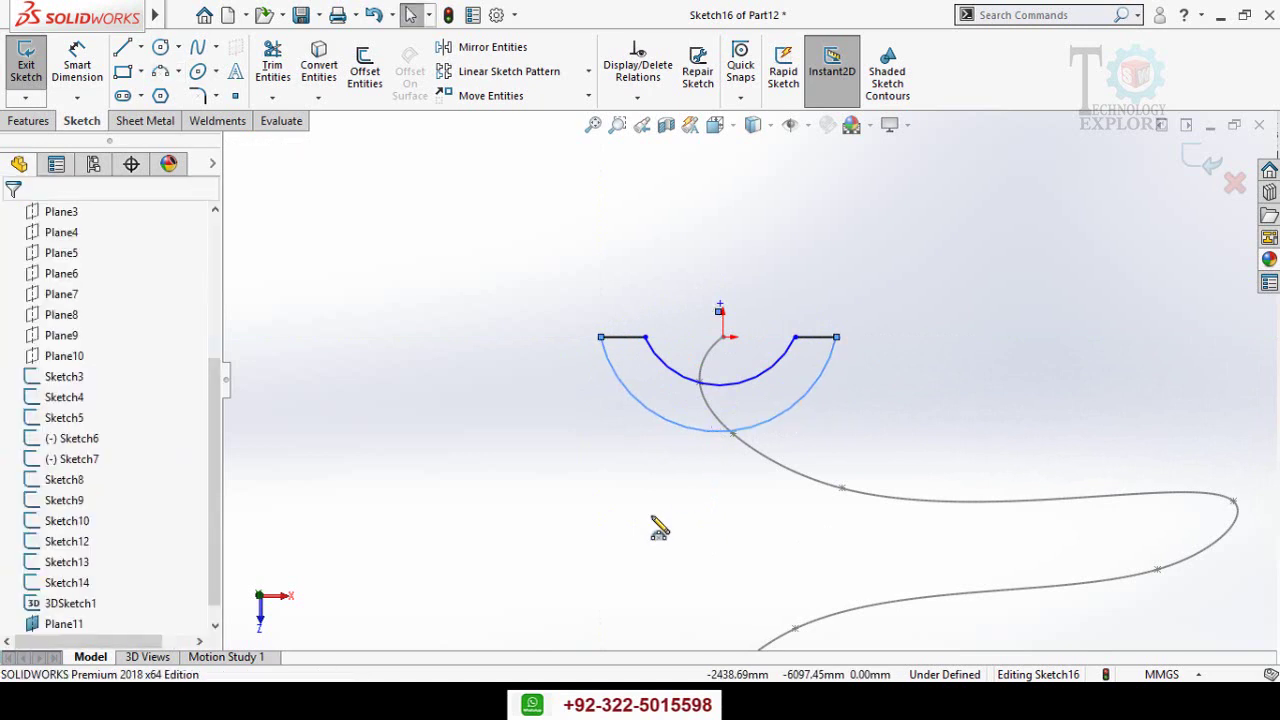
- Dimension the left flange line to 150
{"action": "key", "text": "s"}
{"action": "left_click", "coordinate": [615, 338]}
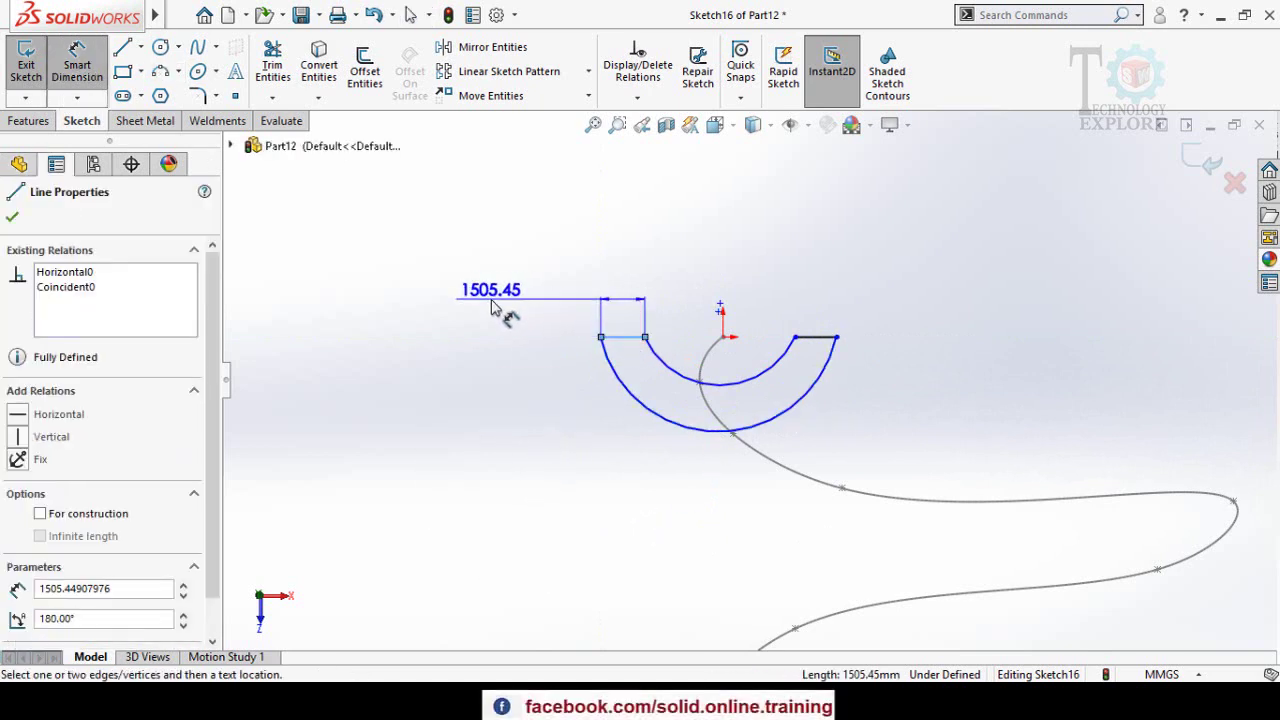
{"action": "left_click", "coordinate": [491, 307]}
{"action": "type", "text": "150"}
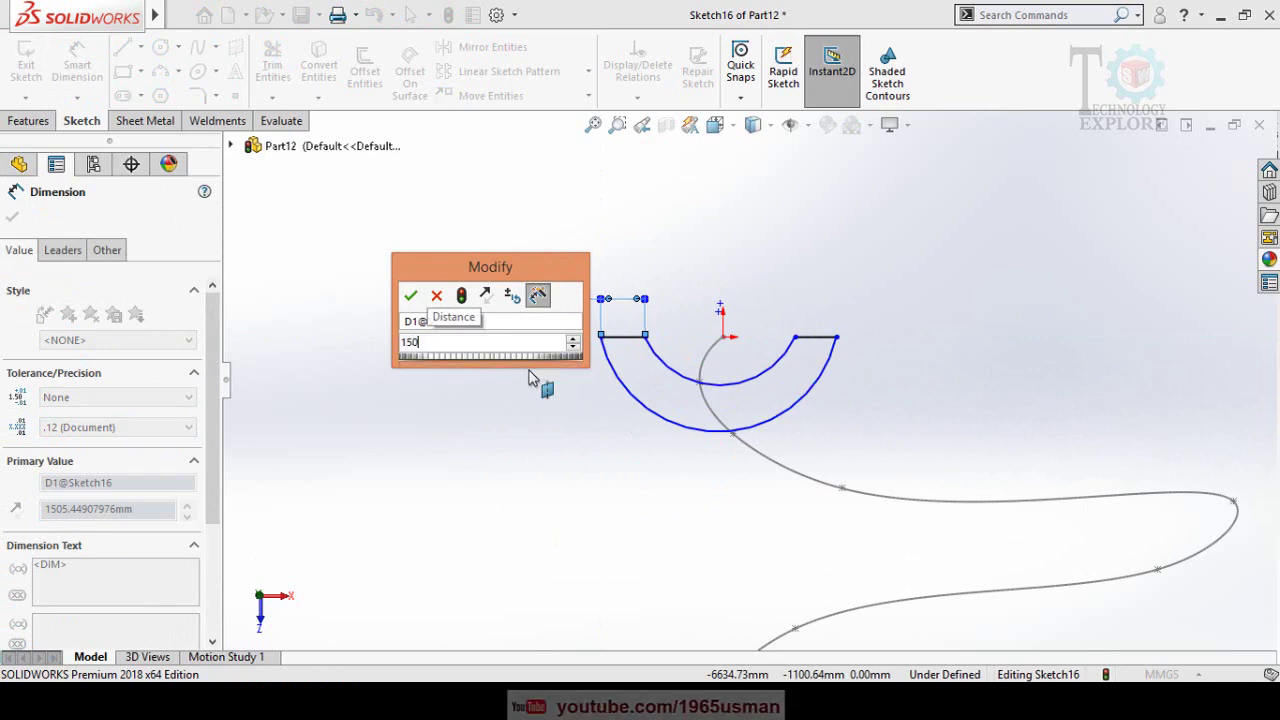
{"action": "key", "text": "Return"}
{"action": "key", "text": "Escape"}
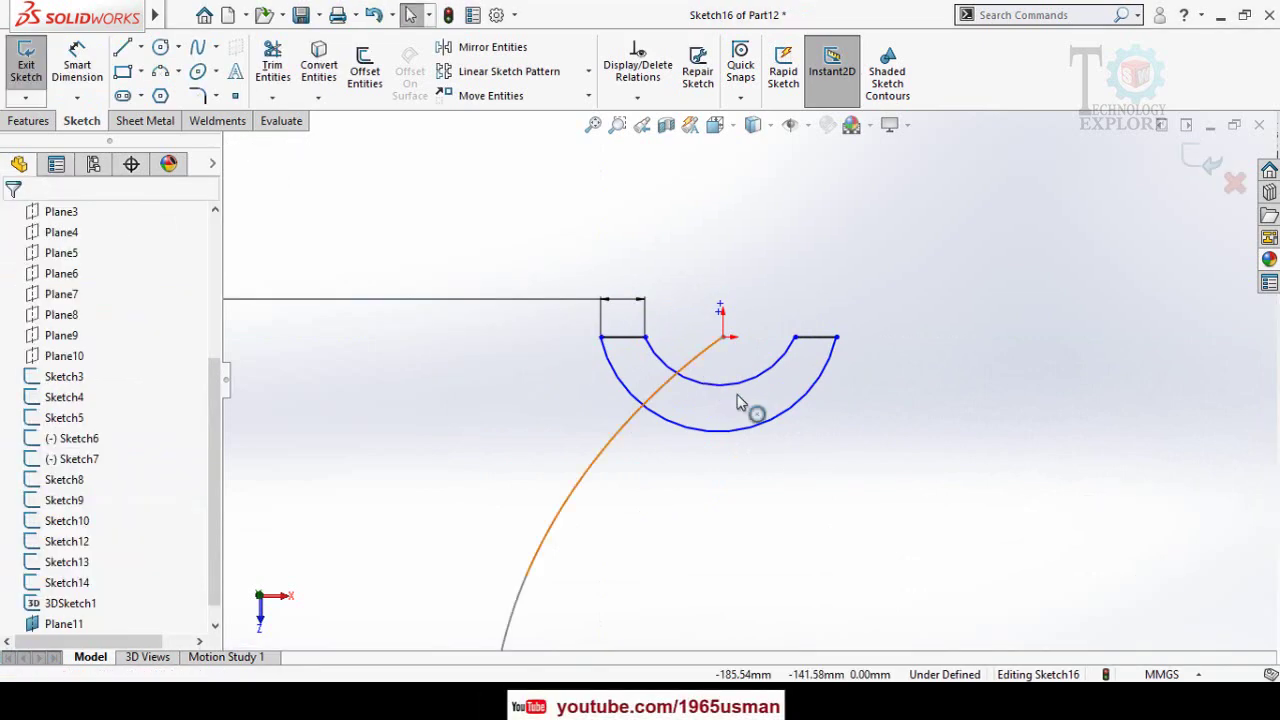
- Make the two sketch points above the arcs vertical with the origin
{"action": "left_click", "coordinate": [676, 360]}
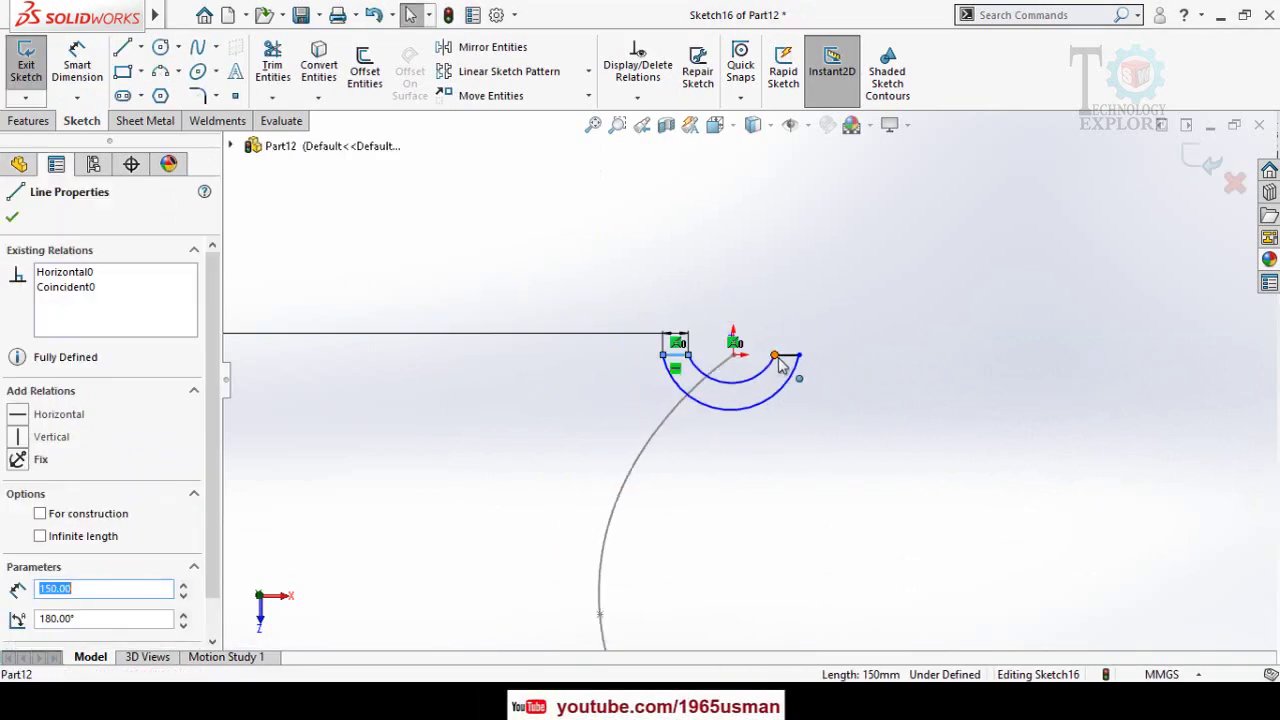
{"action": "left_click", "coordinate": [788, 362], "text": "ctrl"}
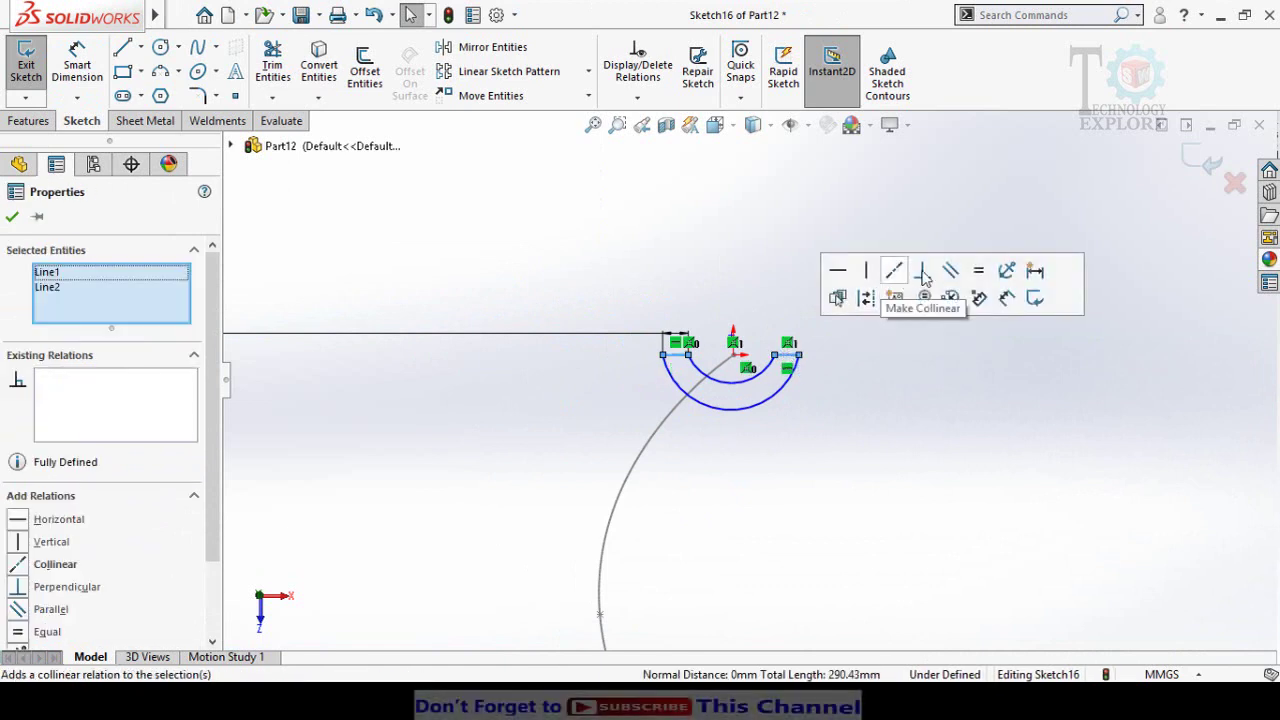
{"action": "left_click", "coordinate": [752, 473]}
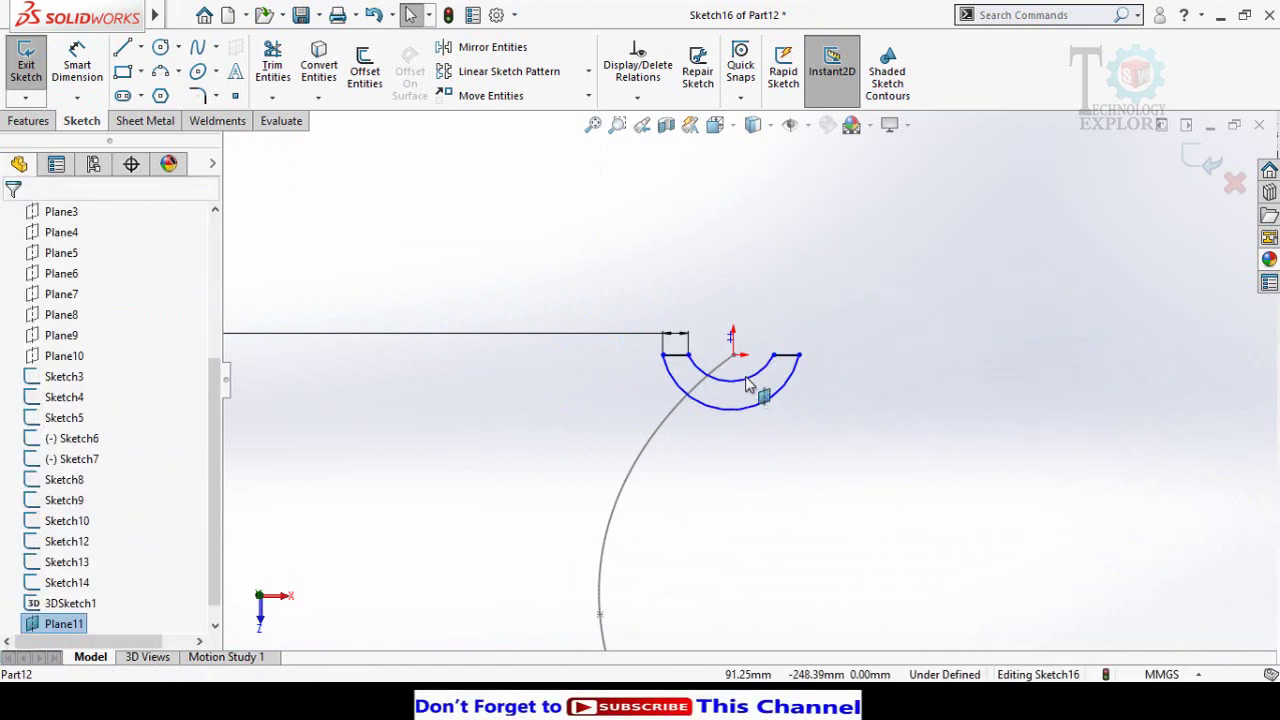
{"action": "scroll", "coordinate": [746, 383], "scroll_direction": "down", "scroll_amount": 3}
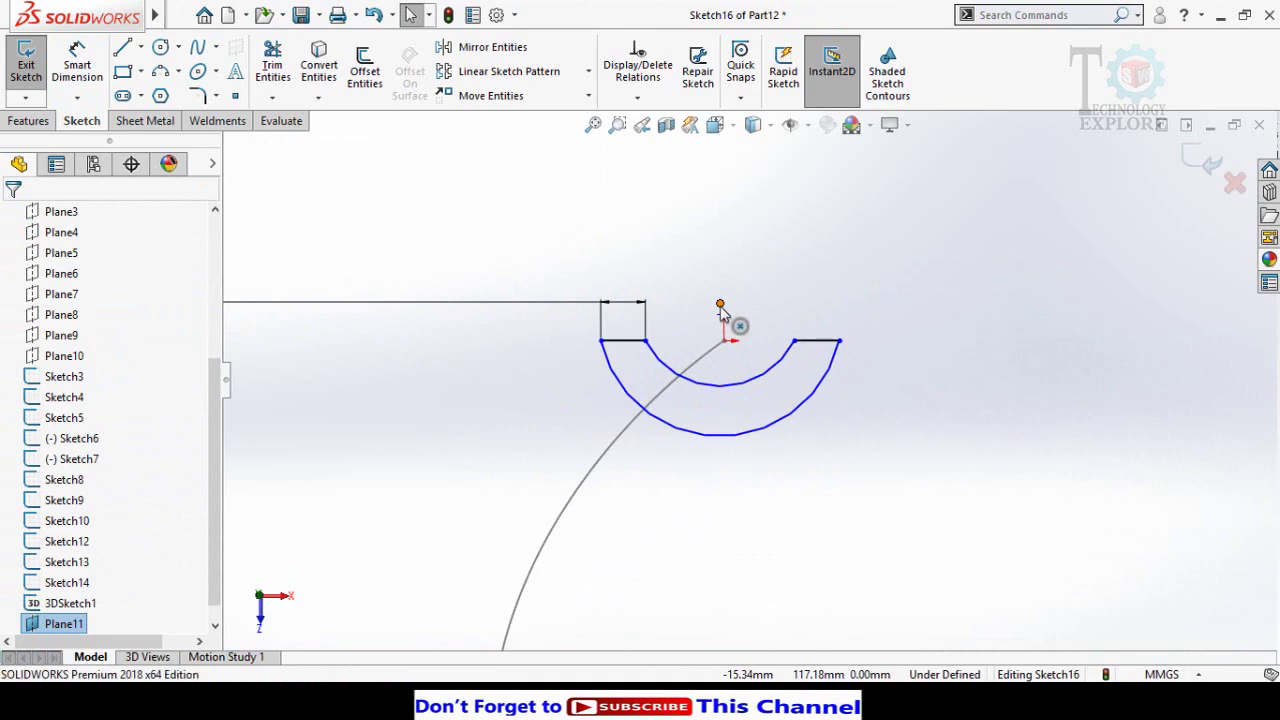
{"action": "left_click", "coordinate": [720, 304]}
{"action": "left_click", "coordinate": [720, 315], "text": "ctrl"}
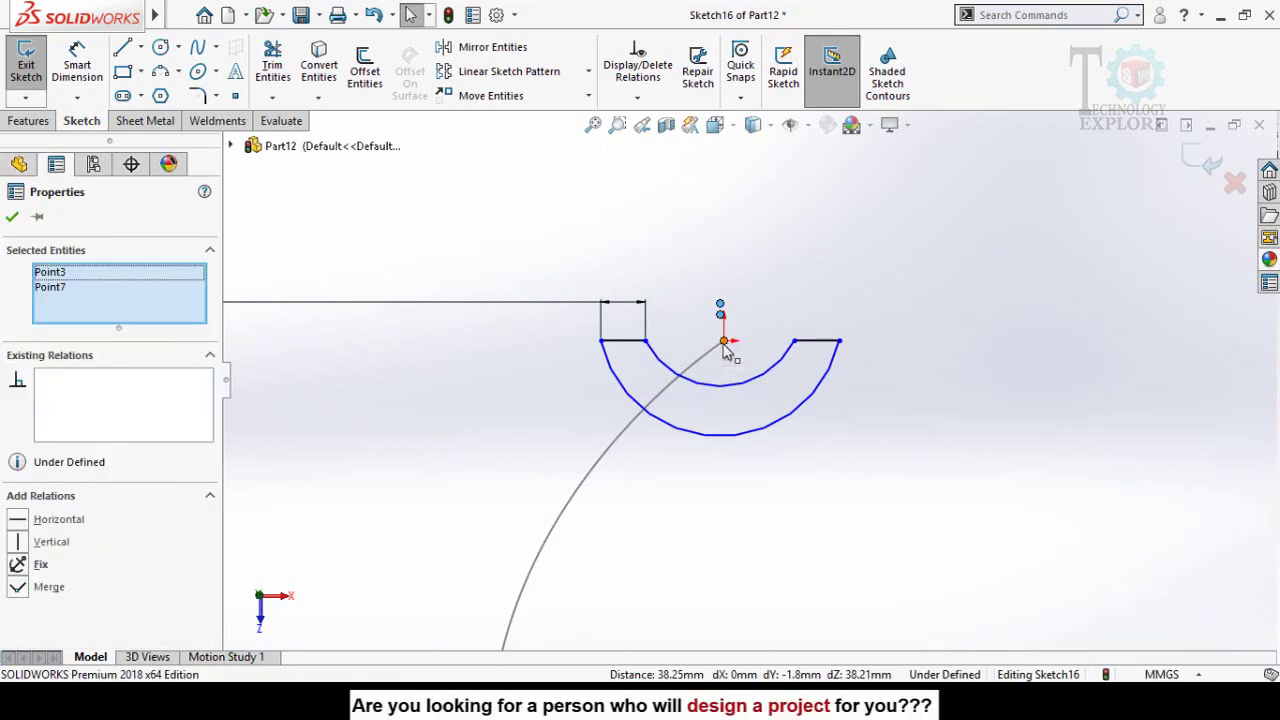
{"action": "left_click", "coordinate": [724, 342], "text": "ctrl"}
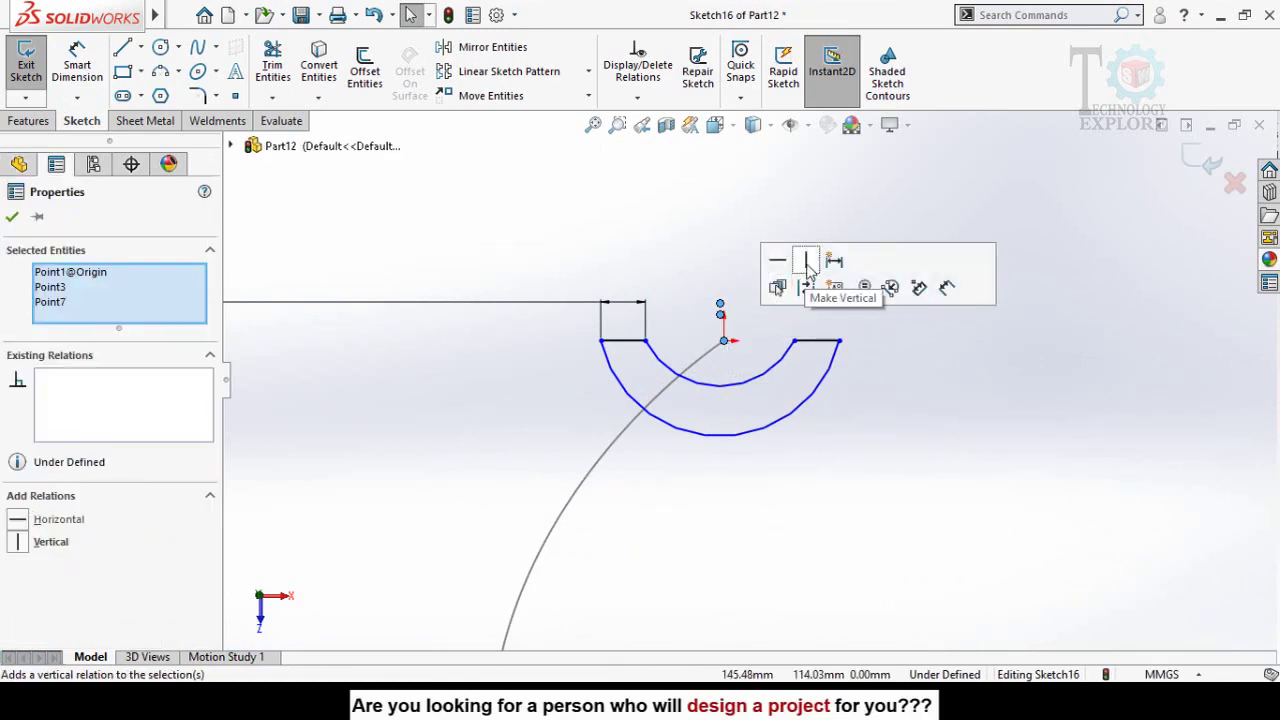
{"action": "left_click", "coordinate": [807, 262]}
{"action": "scroll", "coordinate": [729, 294], "scroll_direction": "down", "scroll_amount": 2}
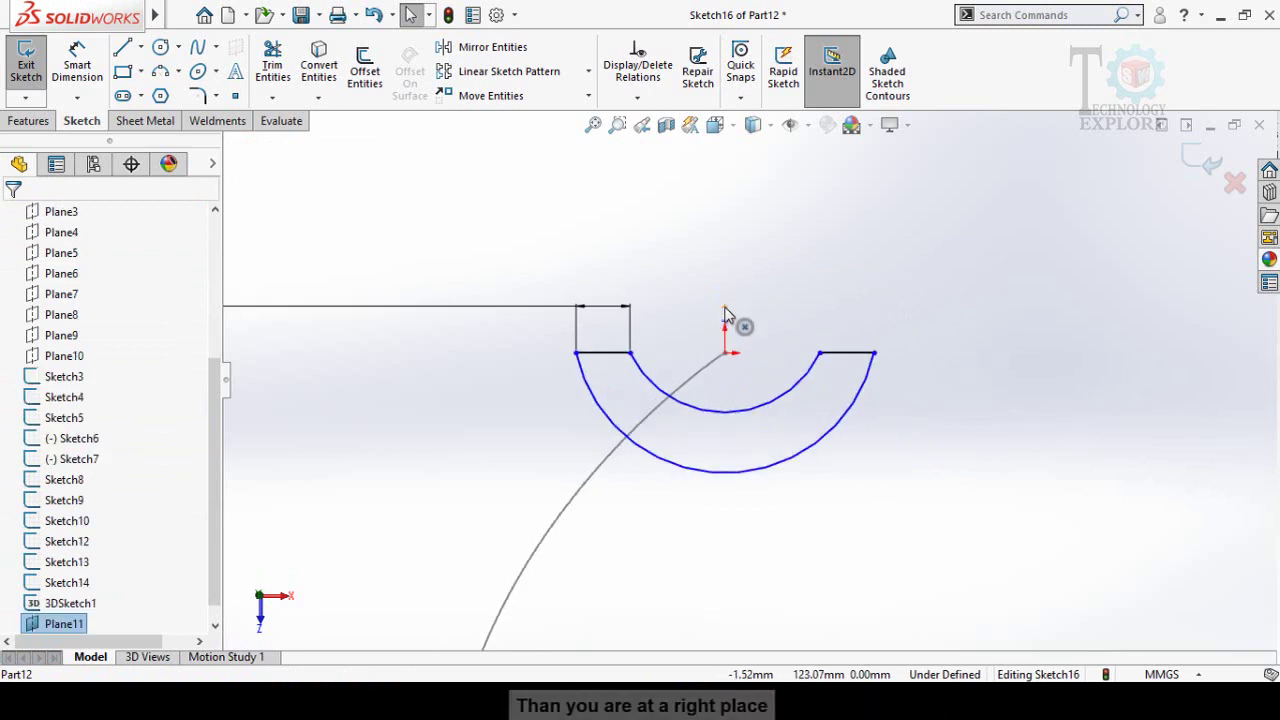
- Reshape the inner arc by dragging its centre and a sketch point
{"action": "left_click", "coordinate": [725, 340]}
{"action": "left_click_drag", "start_coordinate": [730, 365], "coordinate": [742, 292]}
{"action": "left_click_drag", "start_coordinate": [737, 349], "coordinate": [744, 382]}
{"action": "left_click", "coordinate": [808, 316]}
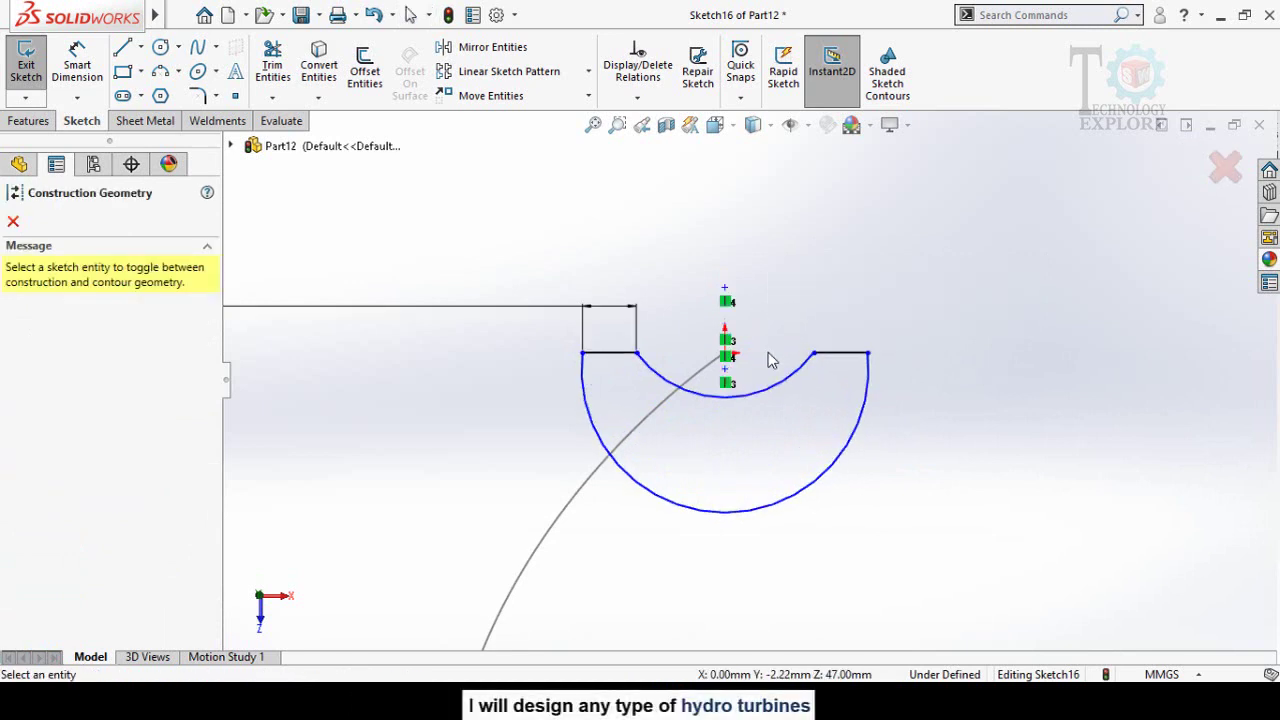
{"action": "key", "text": "Escape"}
{"action": "left_click", "coordinate": [726, 289]}
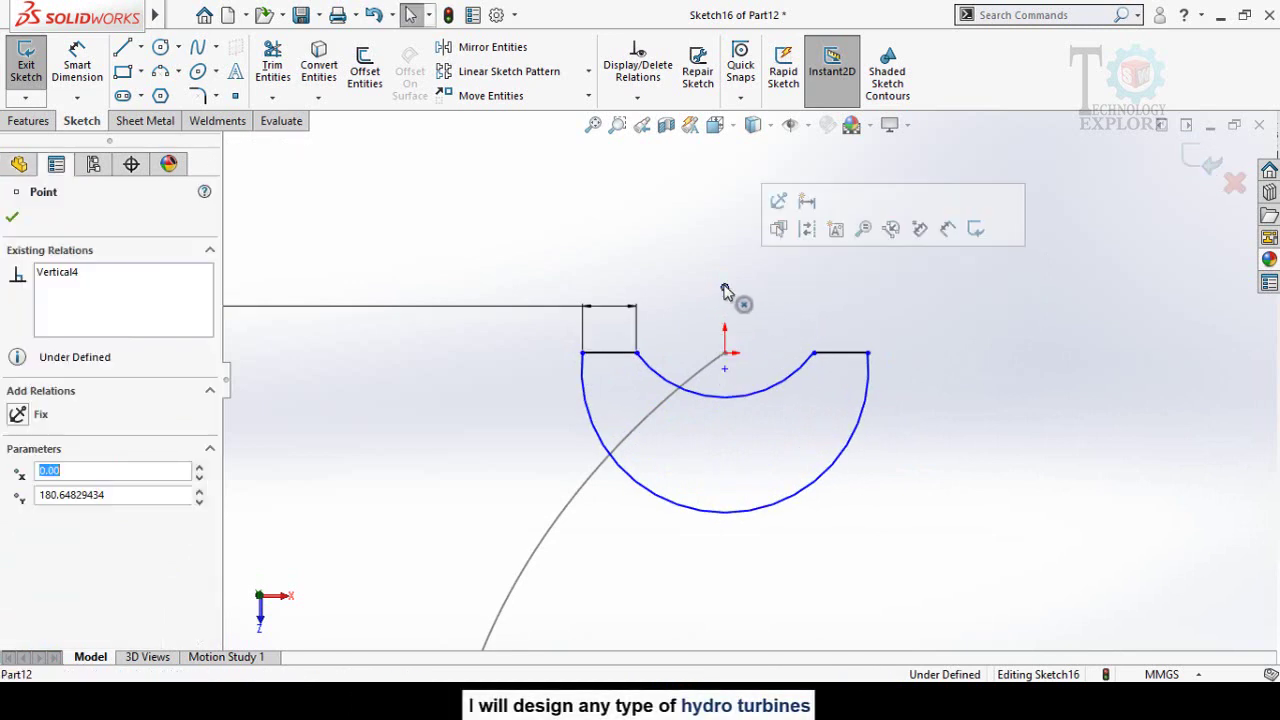
{"action": "left_click", "coordinate": [737, 397]}
{"action": "key", "text": "Escape"}
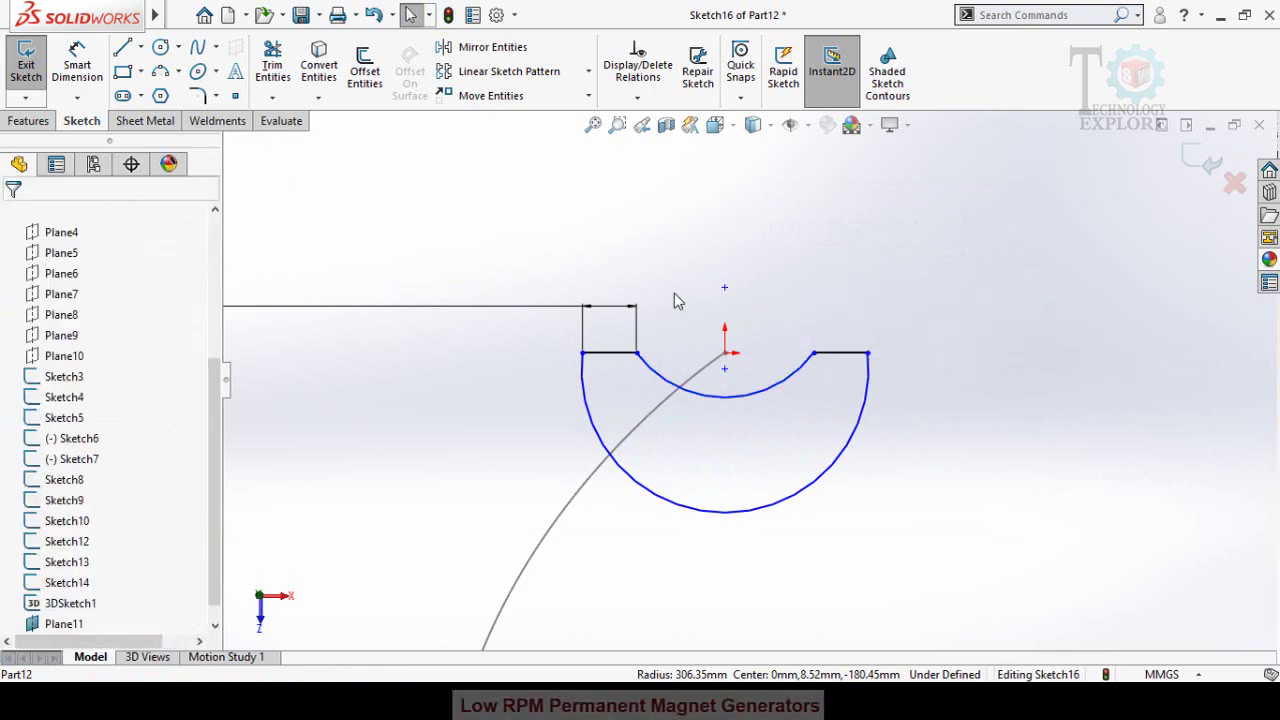
- Make the arc's centre point coincident with the origin
{"action": "left_click", "coordinate": [726, 357]}
{"action": "scroll", "coordinate": [770, 352], "scroll_direction": "down", "scroll_amount": 3}
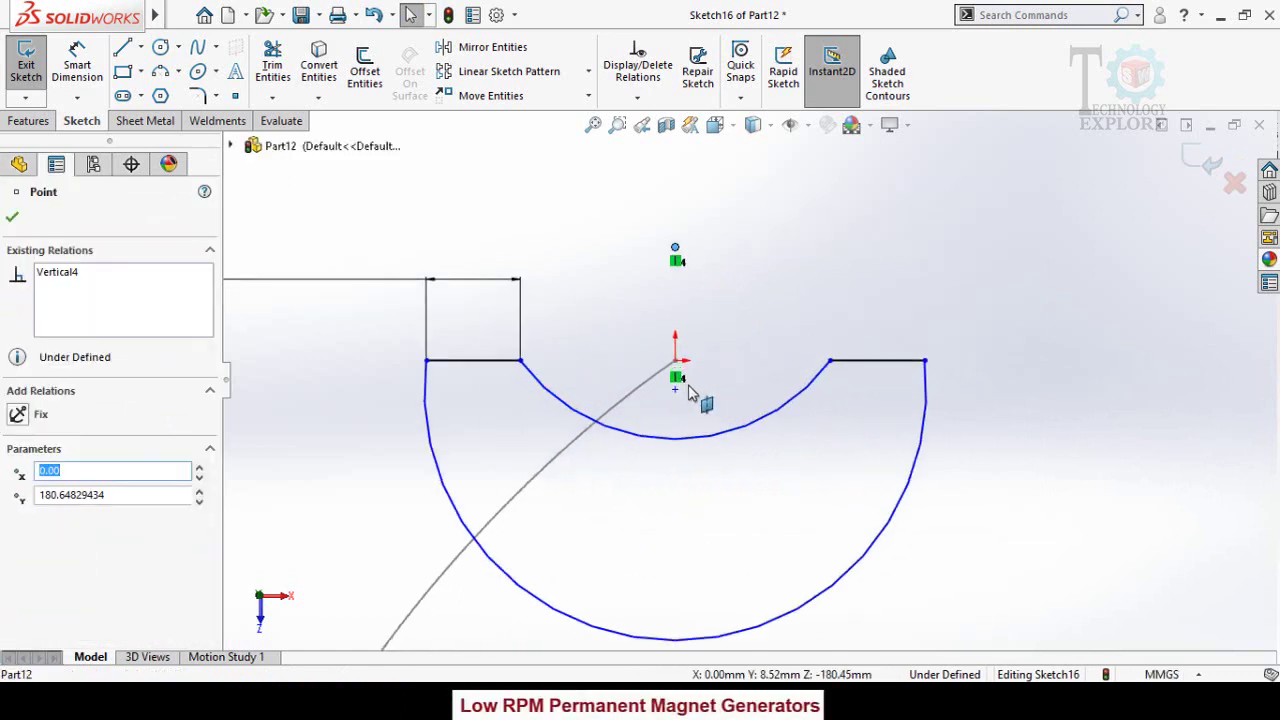
{"action": "left_click", "coordinate": [675, 361], "text": "ctrl"}
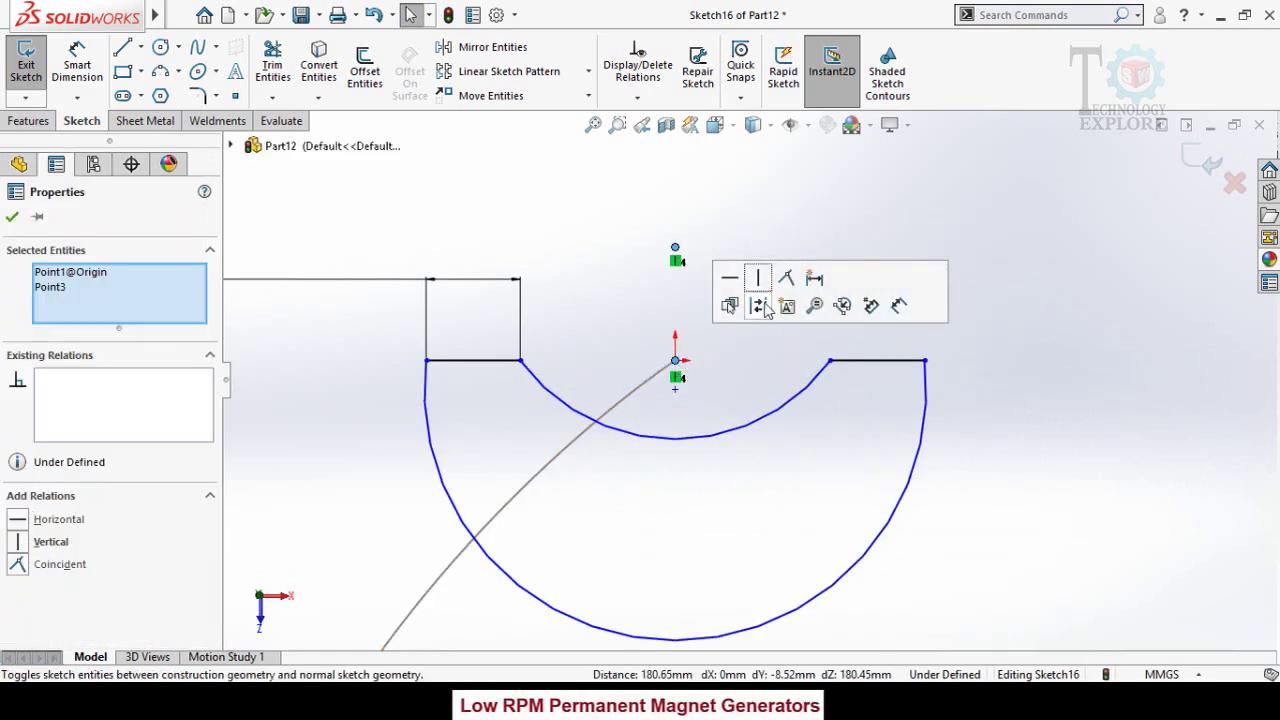
{"action": "left_click", "coordinate": [786, 280]}
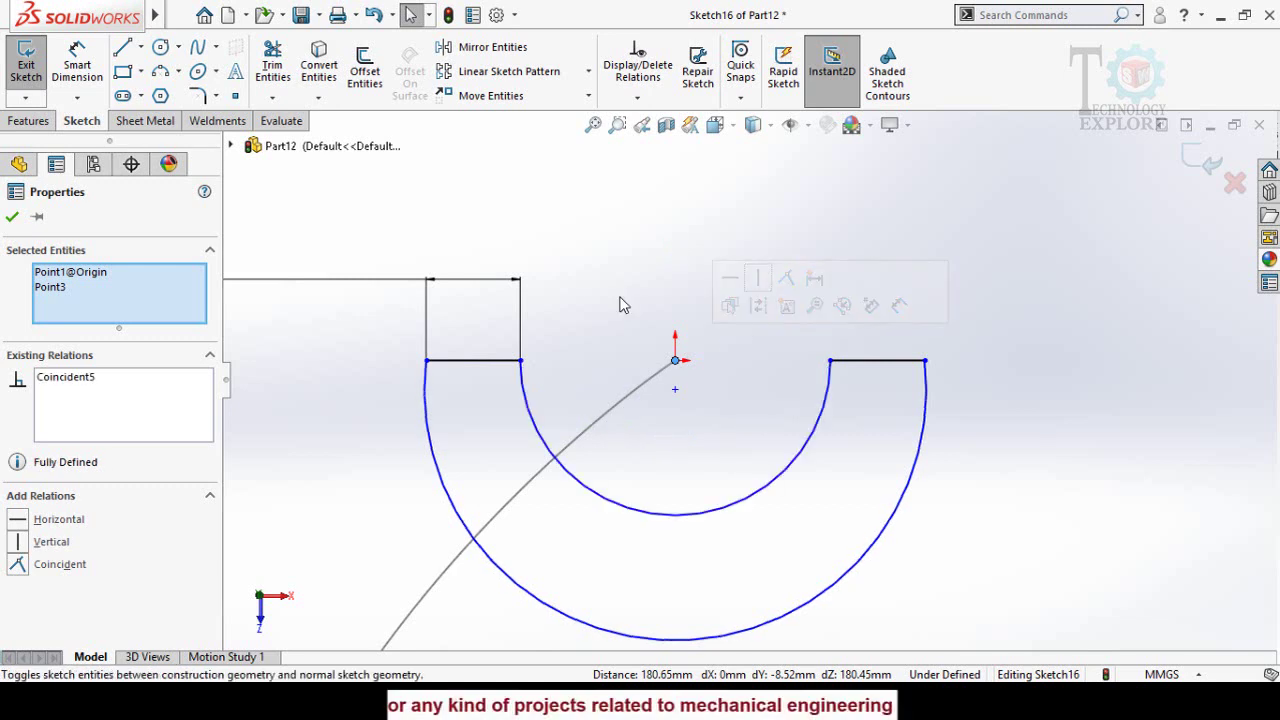
{"action": "left_click", "coordinate": [707, 415]}
{"action": "scroll", "coordinate": [707, 415], "scroll_direction": "up", "scroll_amount": 2}
{"action": "scroll", "coordinate": [760, 514], "scroll_direction": "up", "scroll_amount": 2}
{"action": "scroll", "coordinate": [767, 432], "scroll_direction": "down", "scroll_amount": 1}
- Dimension the gap between inner and outer arcs to 150 mm
{"action": "key", "text": "d"}
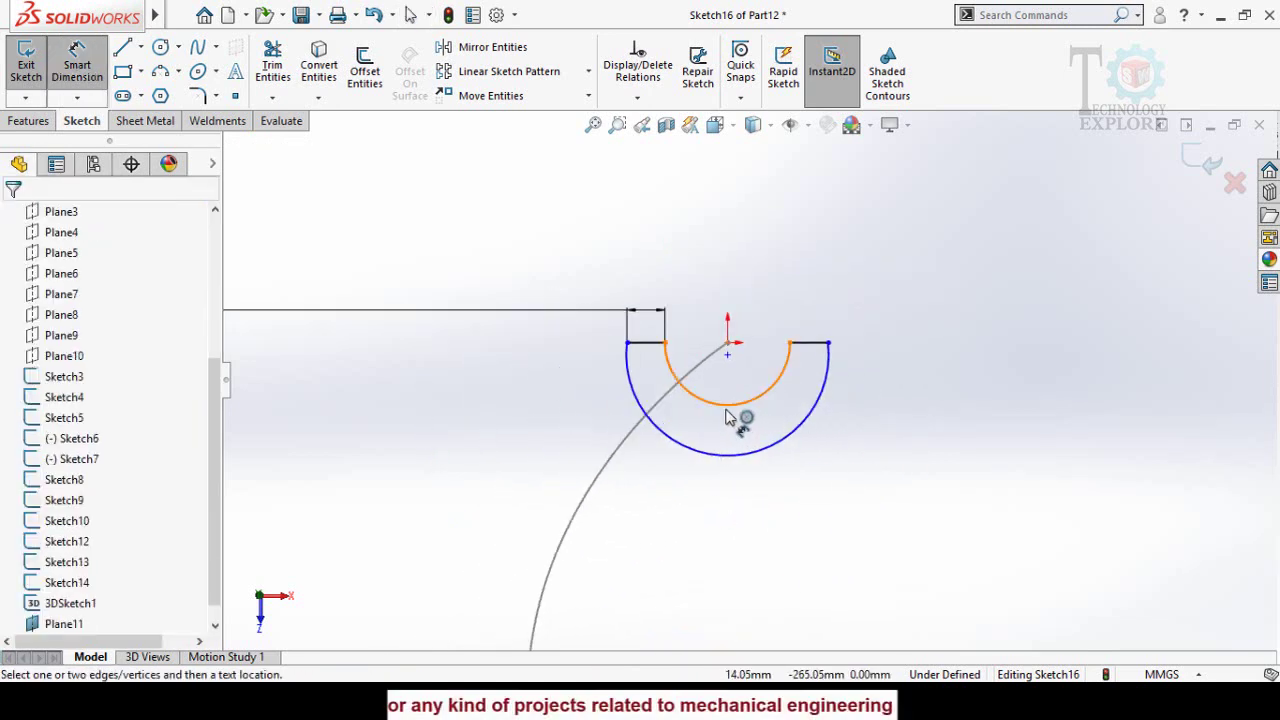
{"action": "left_click", "coordinate": [731, 413]}
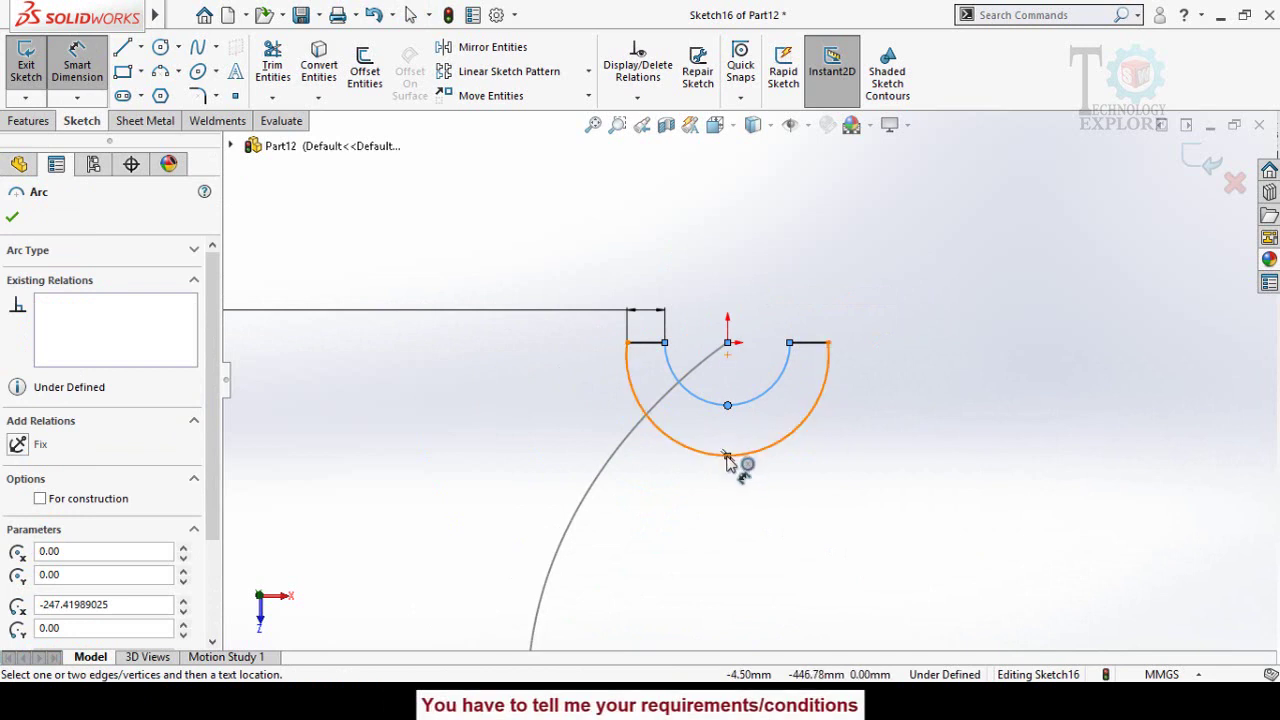
{"action": "left_click", "coordinate": [728, 456]}
{"action": "left_click", "coordinate": [766, 522]}
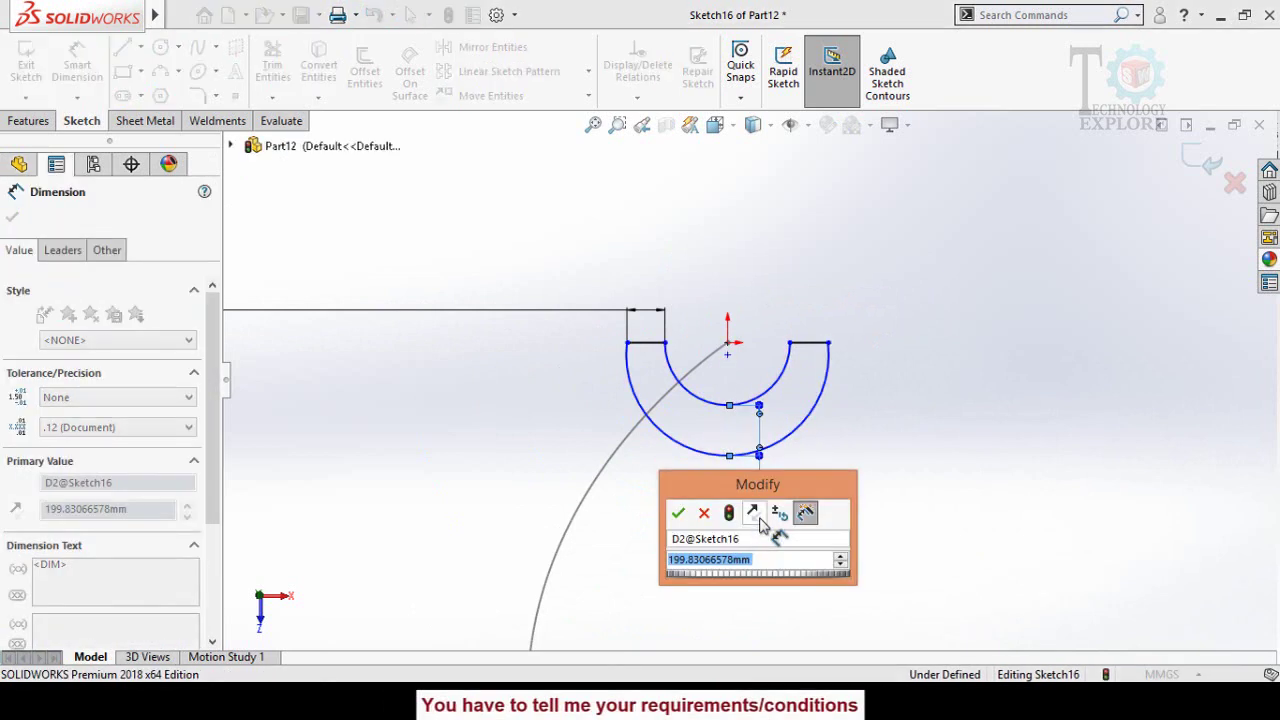
{"action": "type", "text": "150"}
{"action": "key", "text": "Return"}
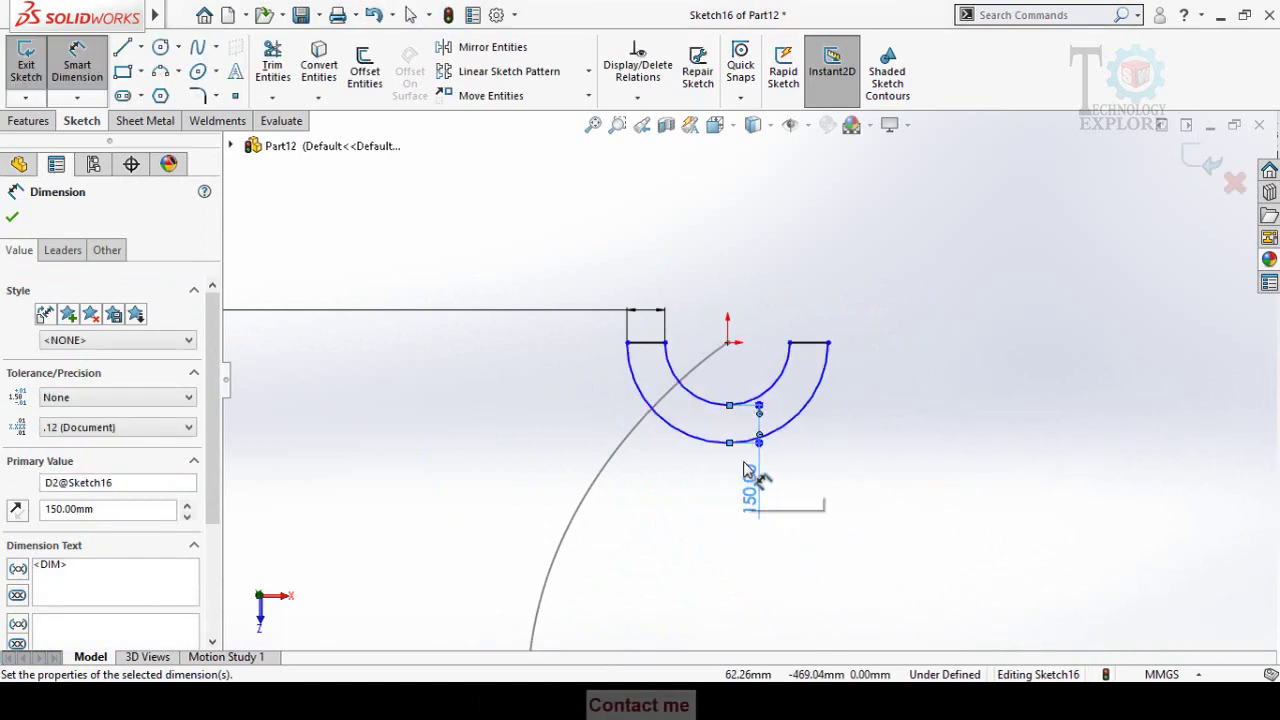
{"action": "left_click", "coordinate": [826, 470]}
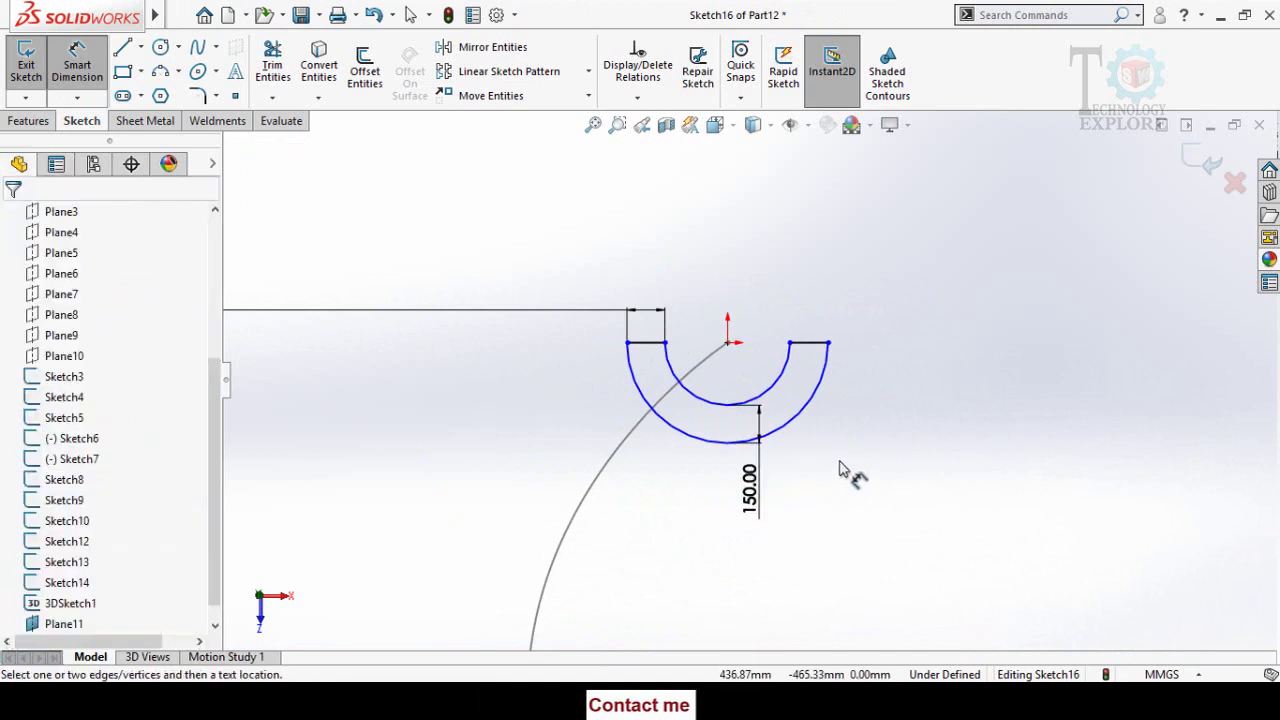
- Dimension the inner arc's endpoint width to 3m (3000 mm)
{"action": "scroll", "coordinate": [815, 465], "scroll_direction": "up", "scroll_amount": 2}
{"action": "scroll", "coordinate": [716, 391], "scroll_direction": "down", "scroll_amount": 2}
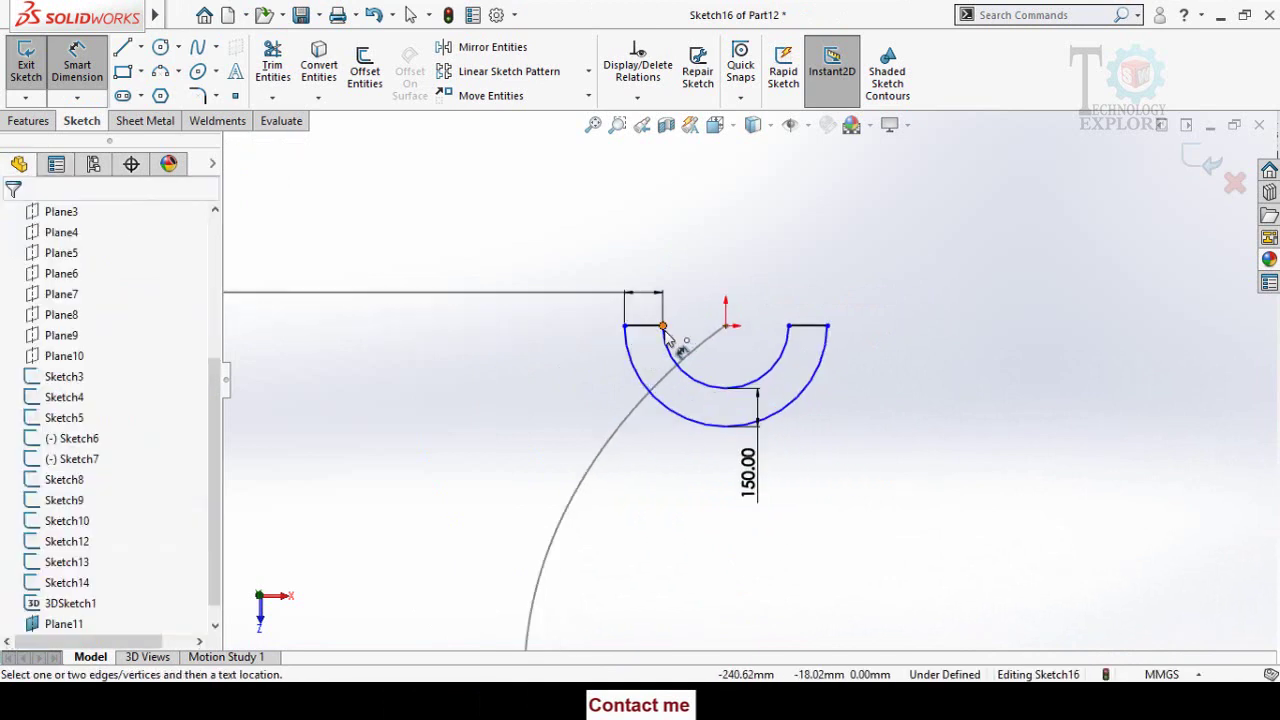
{"action": "left_click", "coordinate": [662, 326]}
{"action": "left_click", "coordinate": [788, 326]}
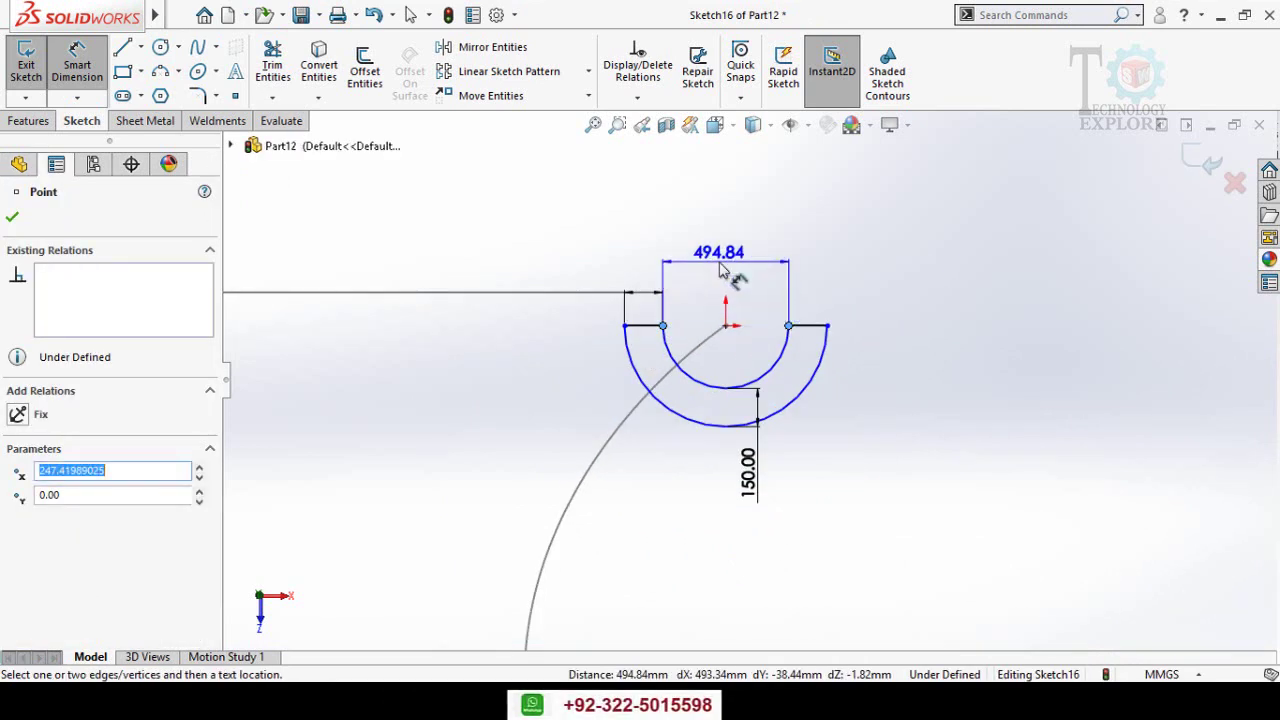
{"action": "left_click", "coordinate": [723, 270]}
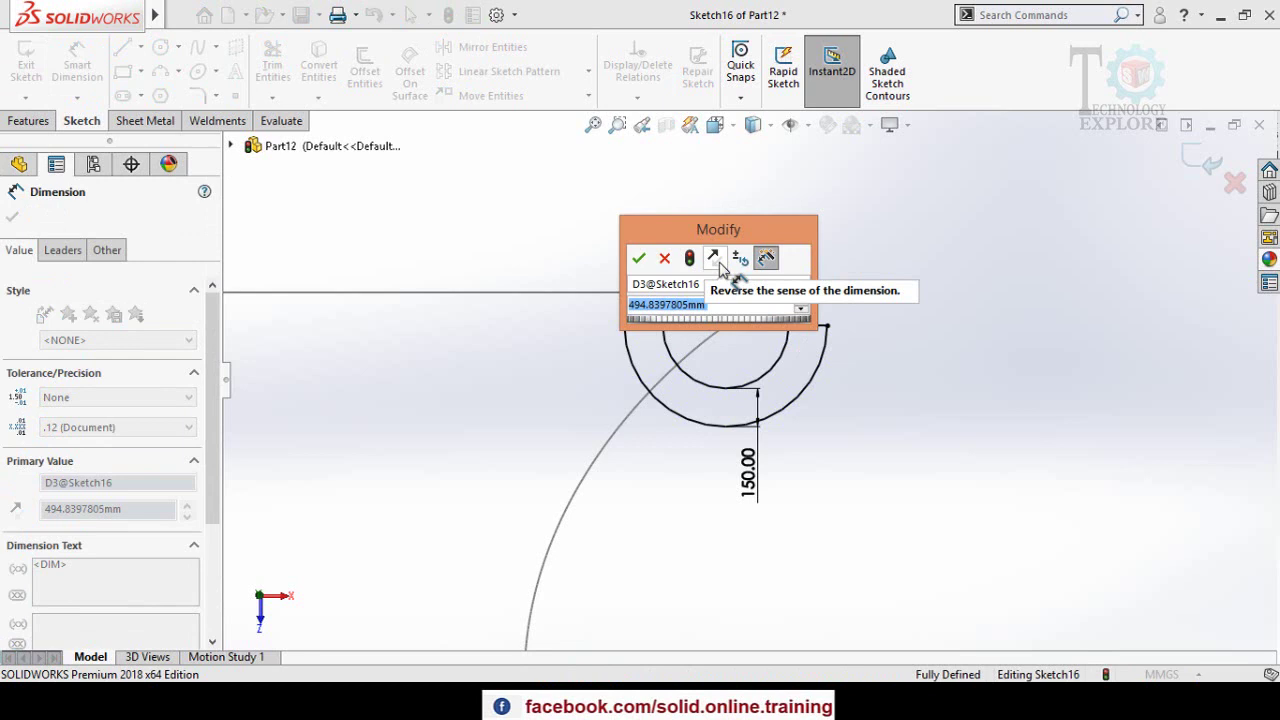
{"action": "type", "text": "3m"}
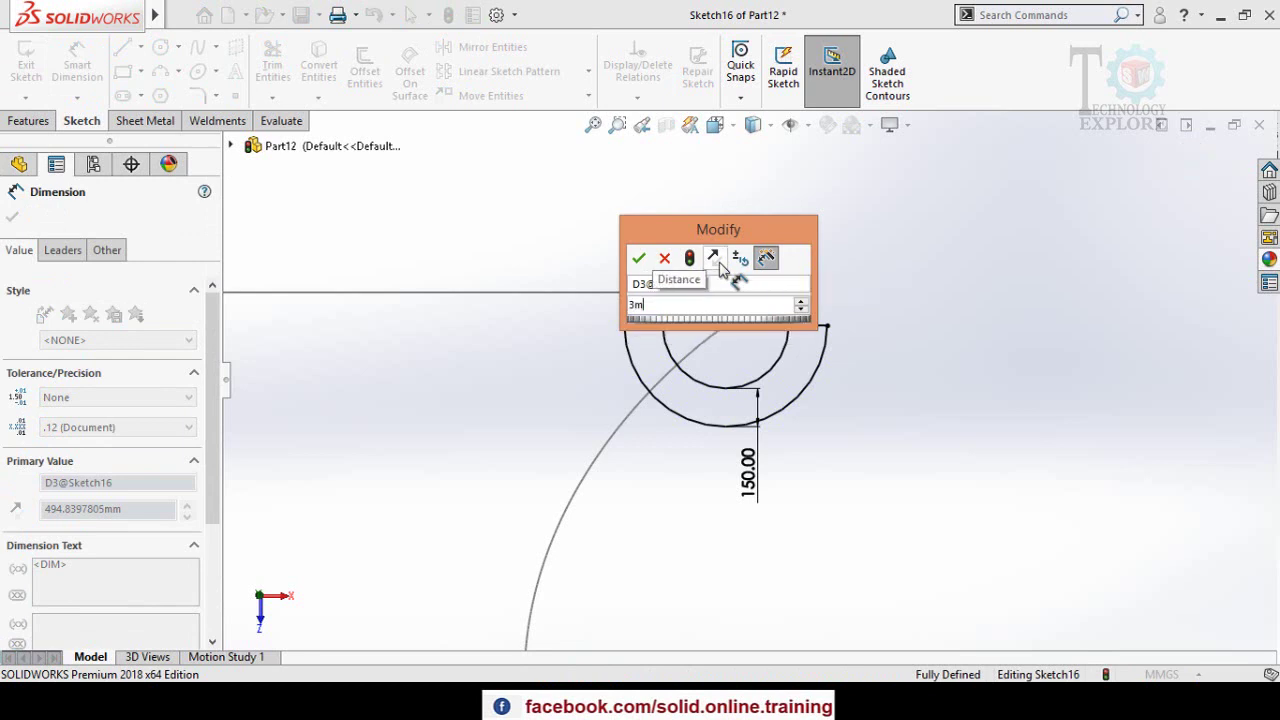
{"action": "key", "text": "Return"}
{"action": "scroll", "coordinate": [750, 360], "scroll_direction": "up", "scroll_amount": 5}
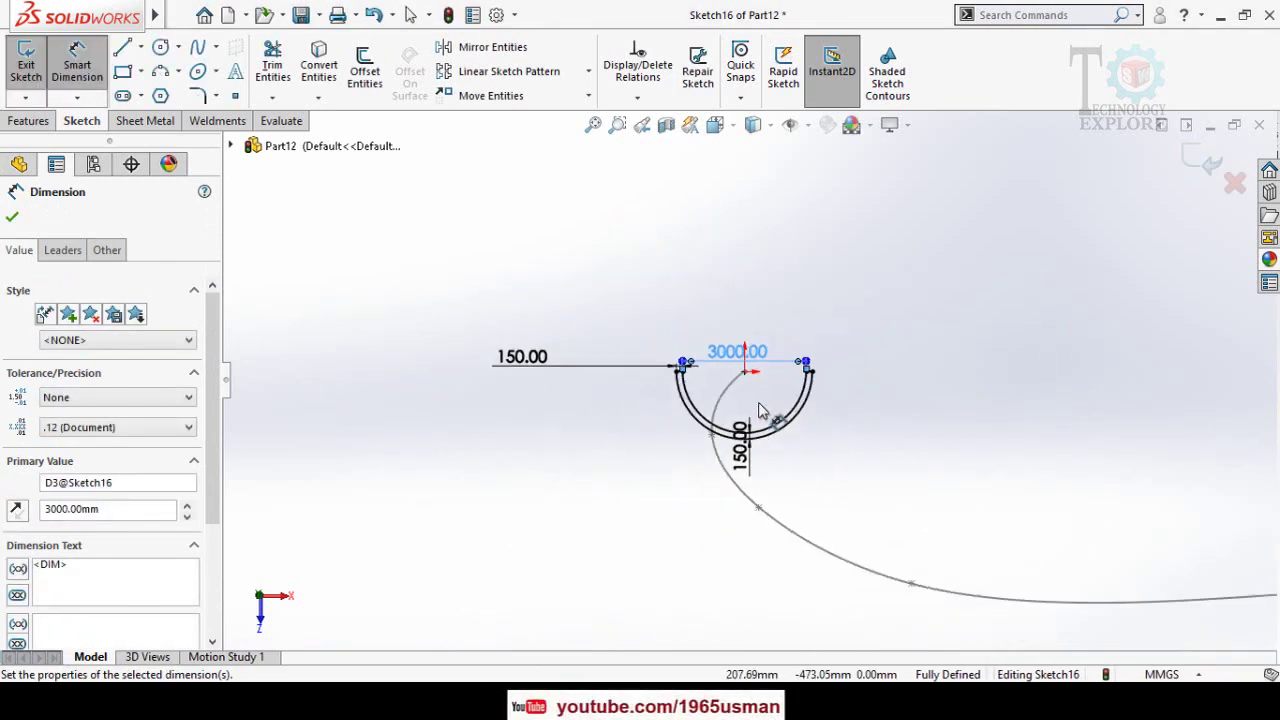
{"action": "scroll", "coordinate": [808, 457], "scroll_direction": "up", "scroll_amount": 6}
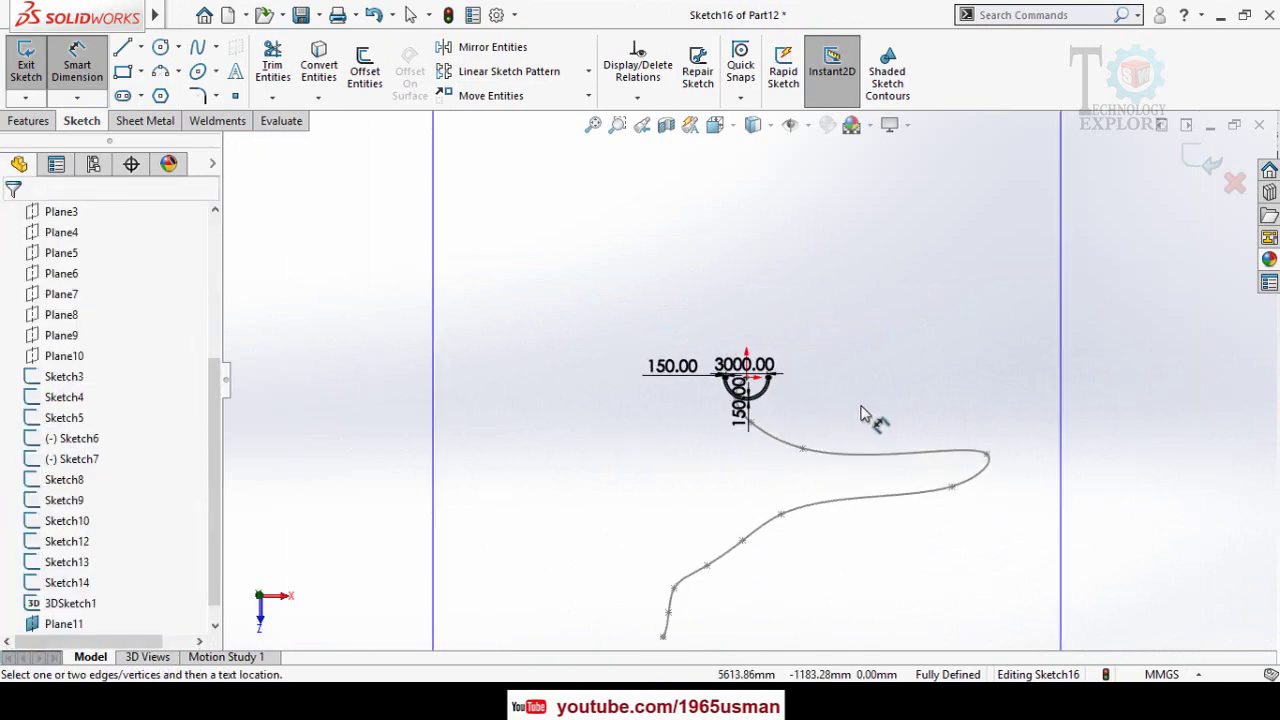
{"action": "mouse_move", "coordinate": [865, 415]}
{"action": "middle_mouse_down"}
{"action": "mouse_move", "coordinate": [826, 446]}
{"action": "mouse_move", "coordinate": [843, 463]}
{"action": "mouse_move", "coordinate": [866, 443]}
{"action": "middle_mouse_up"}
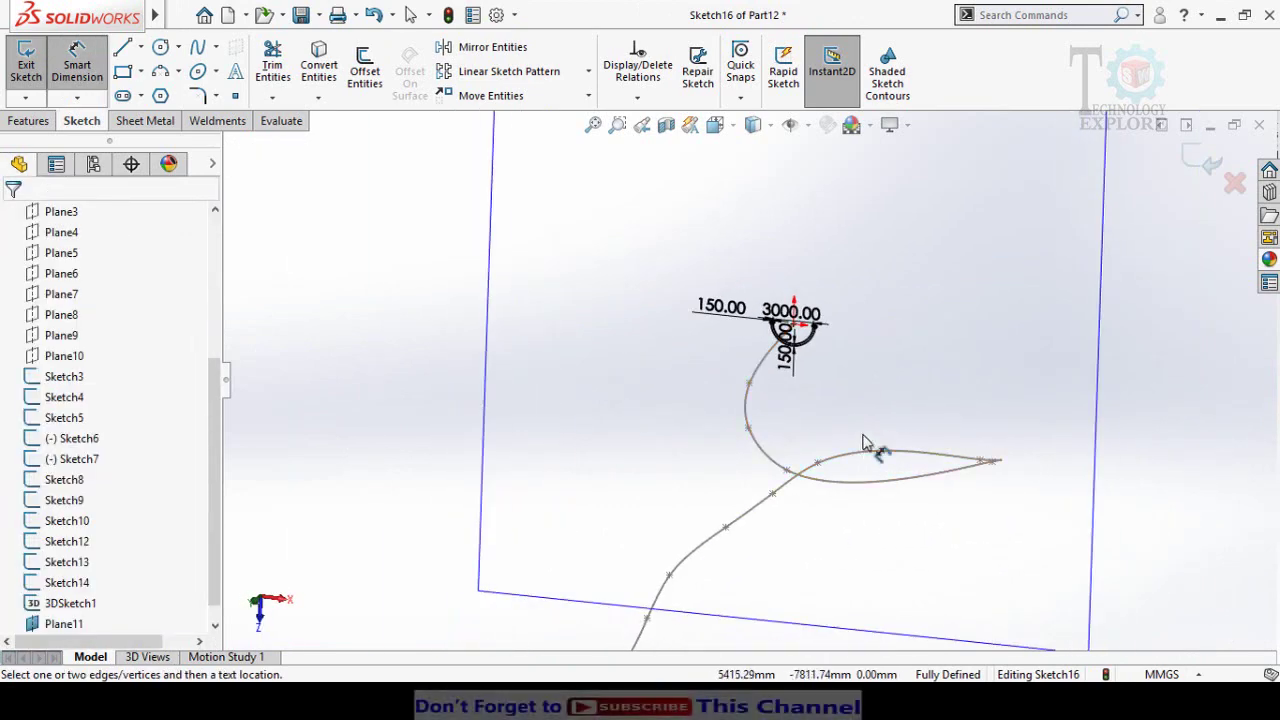
{"action": "scroll", "coordinate": [880, 430], "scroll_direction": "up", "scroll_amount": 4}
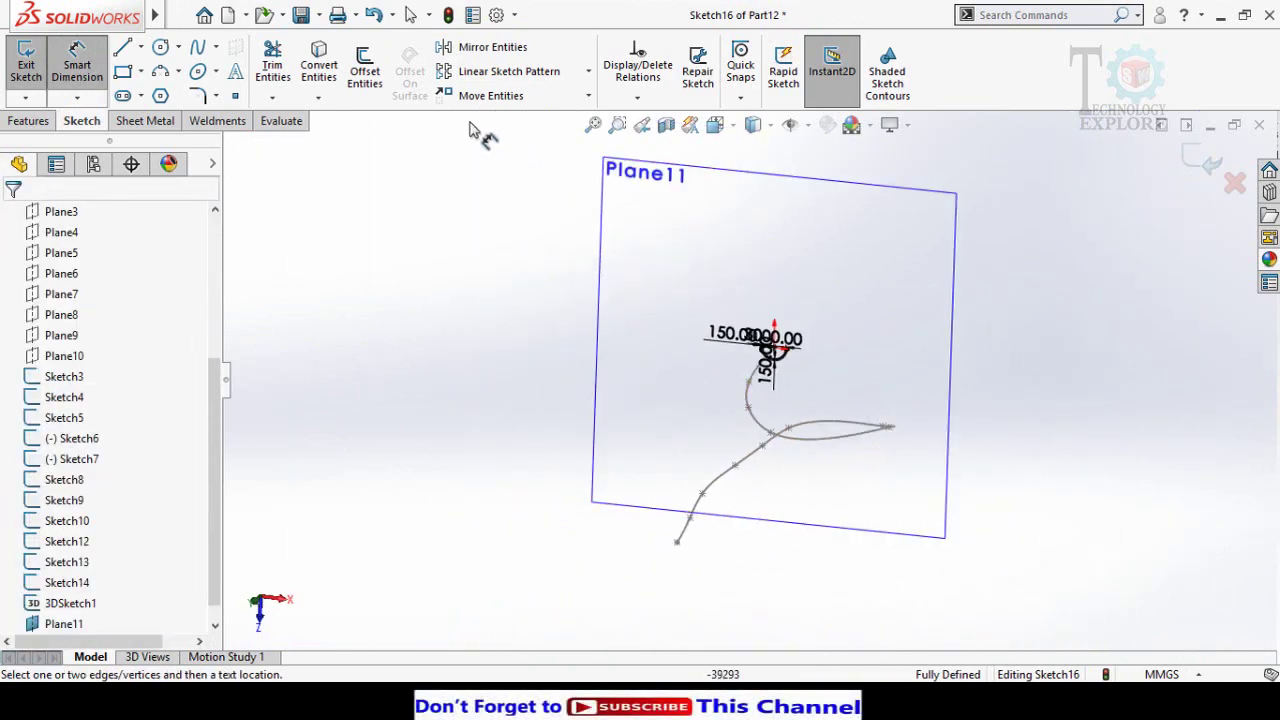
{"action": "left_click", "coordinate": [20, 120]}
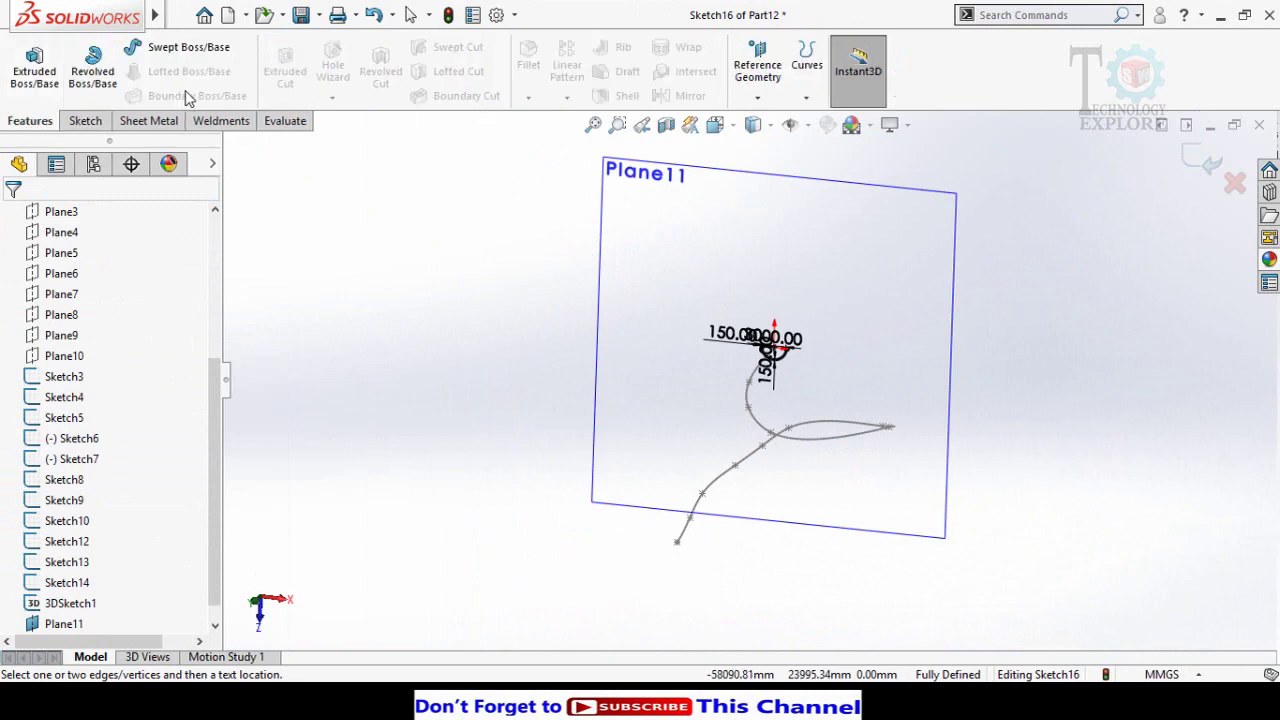
- Preview a swept boss with Sketch16 as profile and 3DSketch1 as path
{"action": "left_click", "coordinate": [185, 47]}
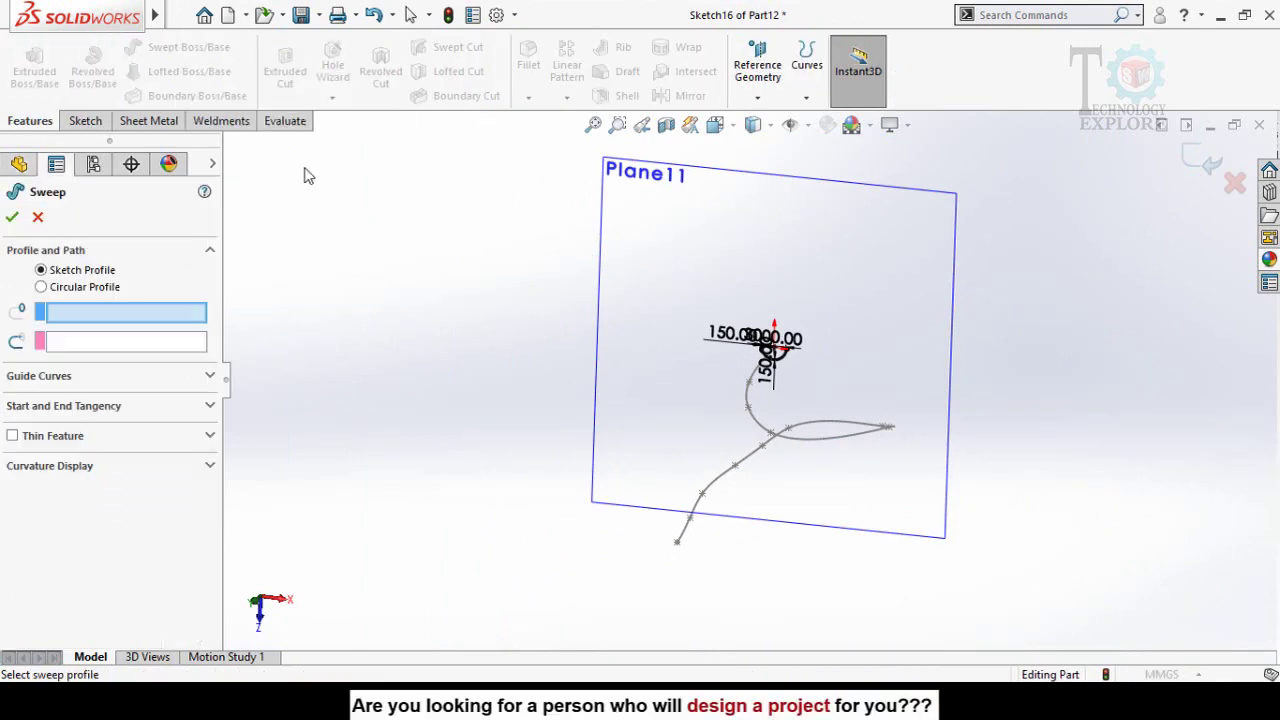
{"action": "scroll", "coordinate": [766, 372], "scroll_direction": "down", "scroll_amount": 5}
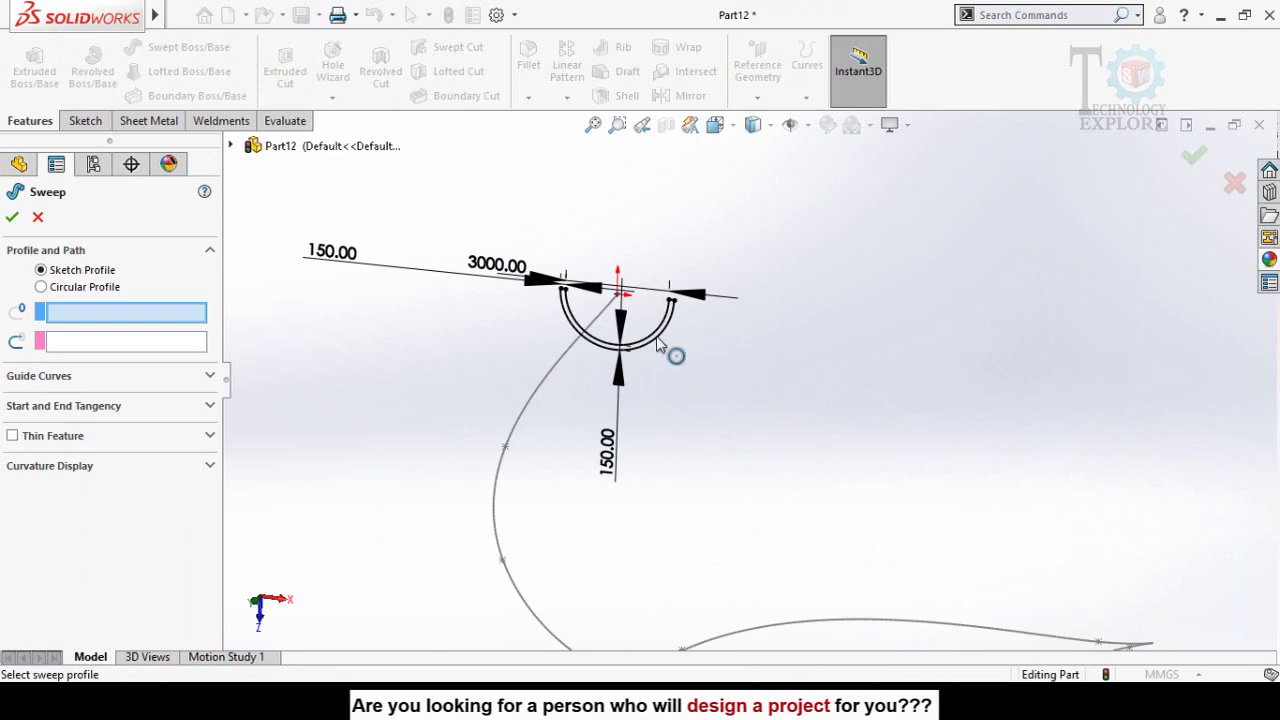
{"action": "left_click", "coordinate": [660, 345]}
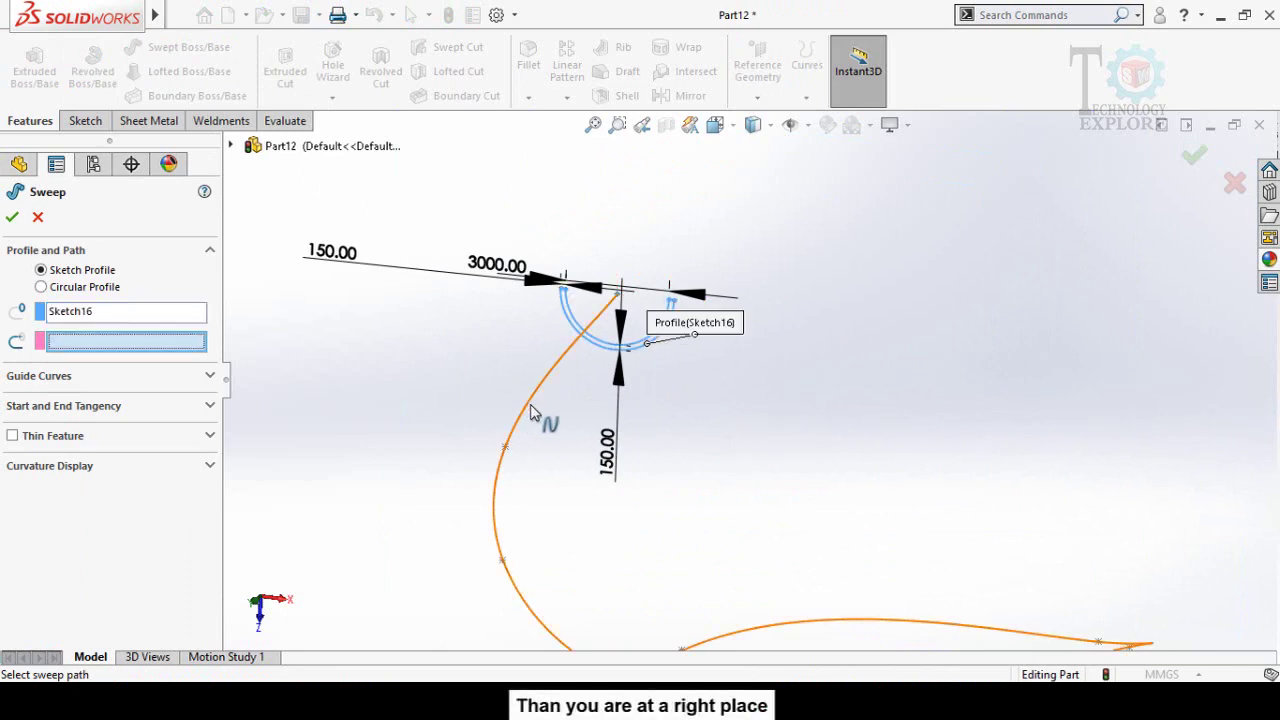
{"action": "left_click", "coordinate": [491, 412]}
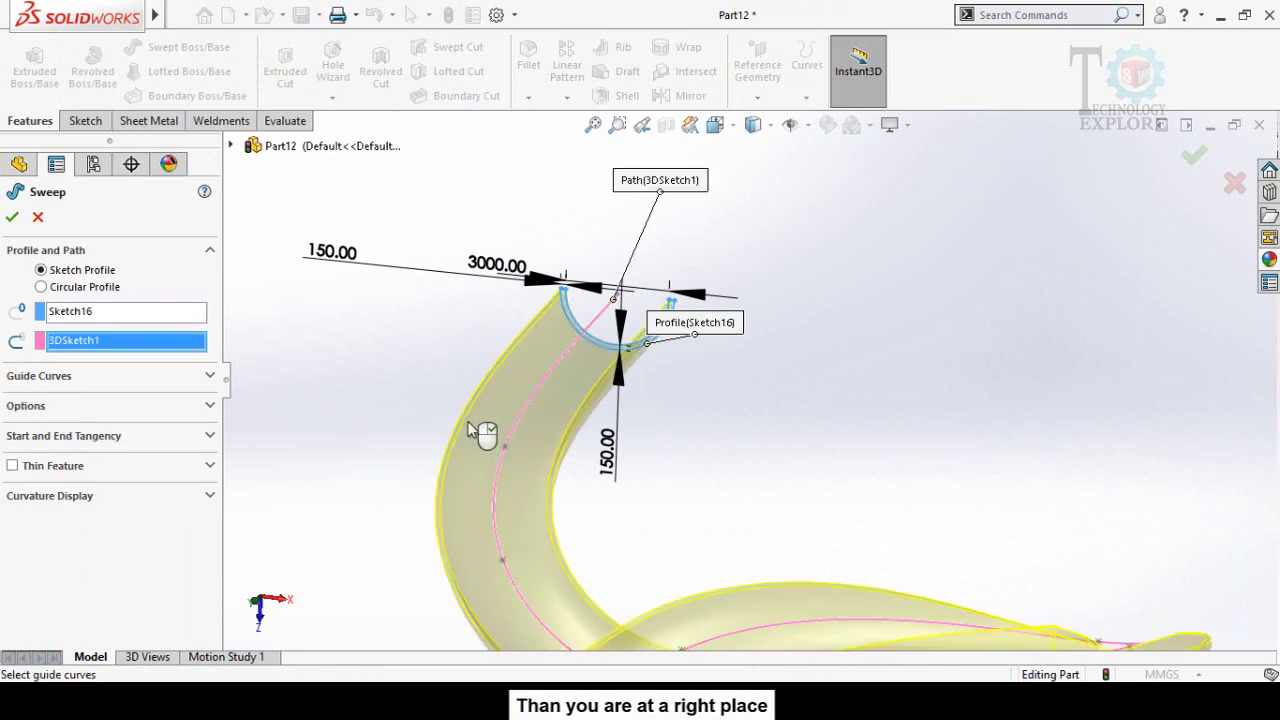
{"action": "scroll", "coordinate": [474, 434], "scroll_direction": "up", "scroll_amount": 5}
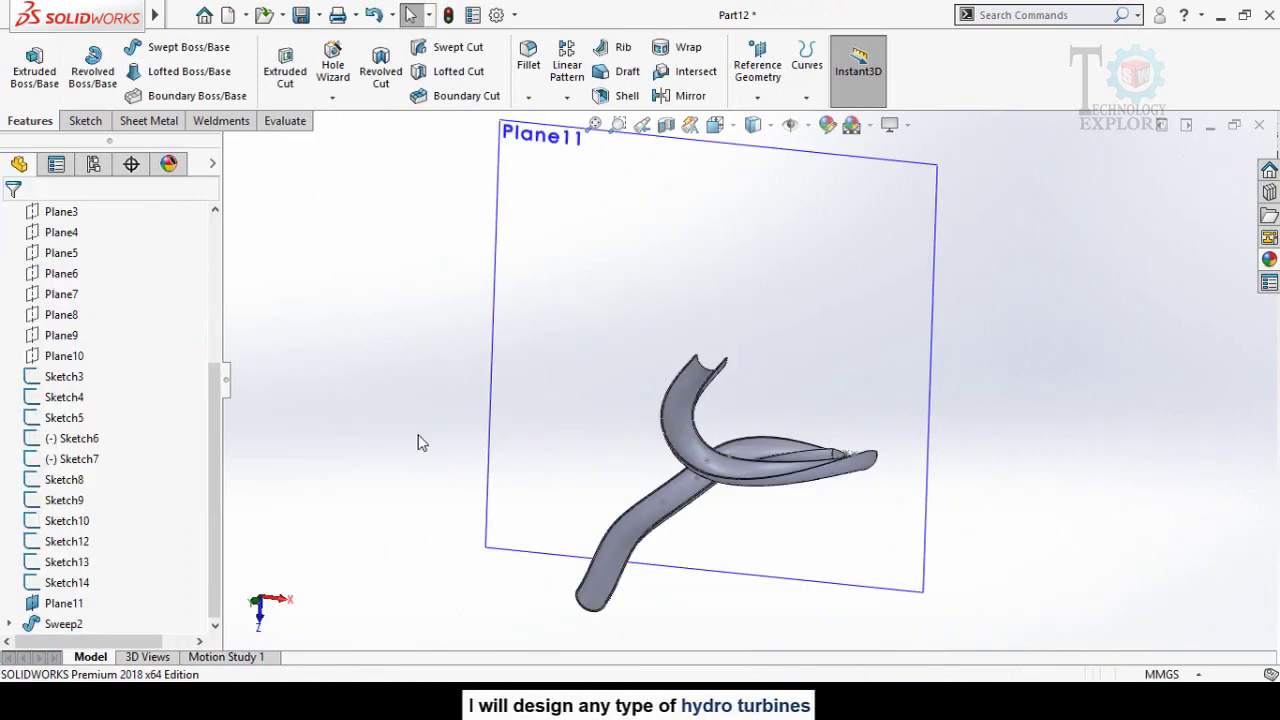
- Hide Plane11 from the graphics view
{"action": "left_click", "coordinate": [550, 419]}
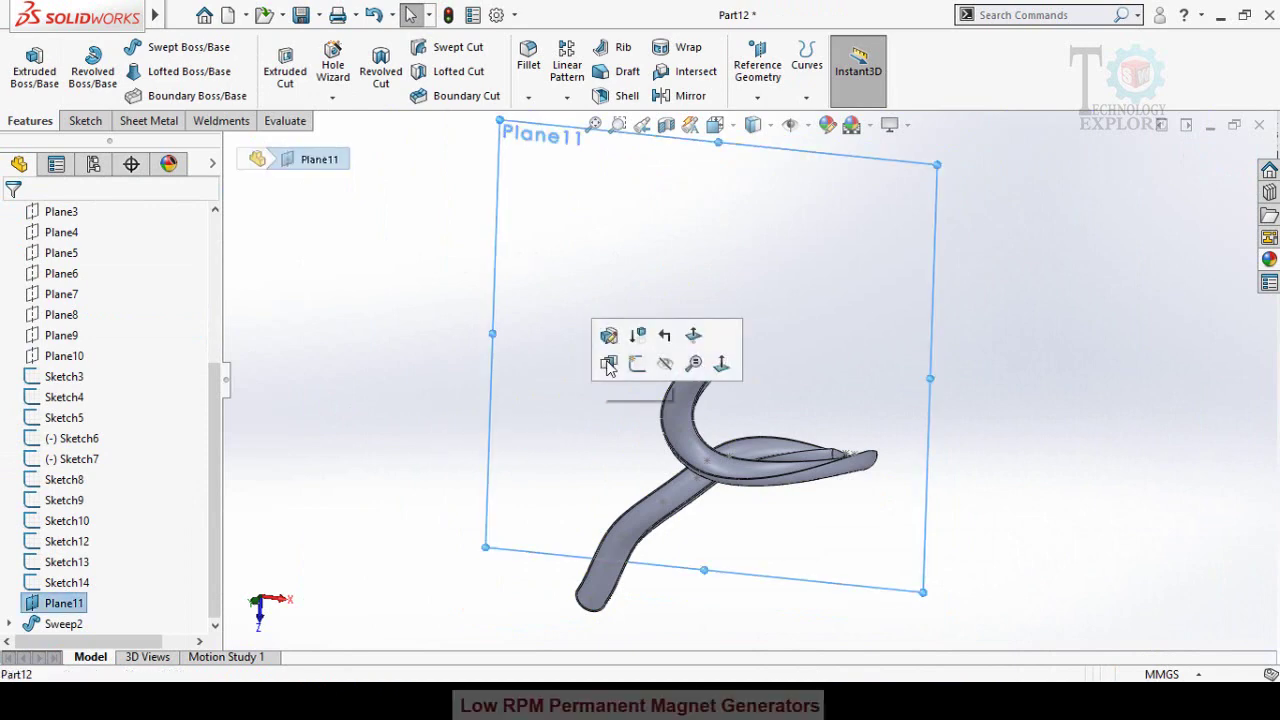
{"action": "left_click", "coordinate": [665, 366]}
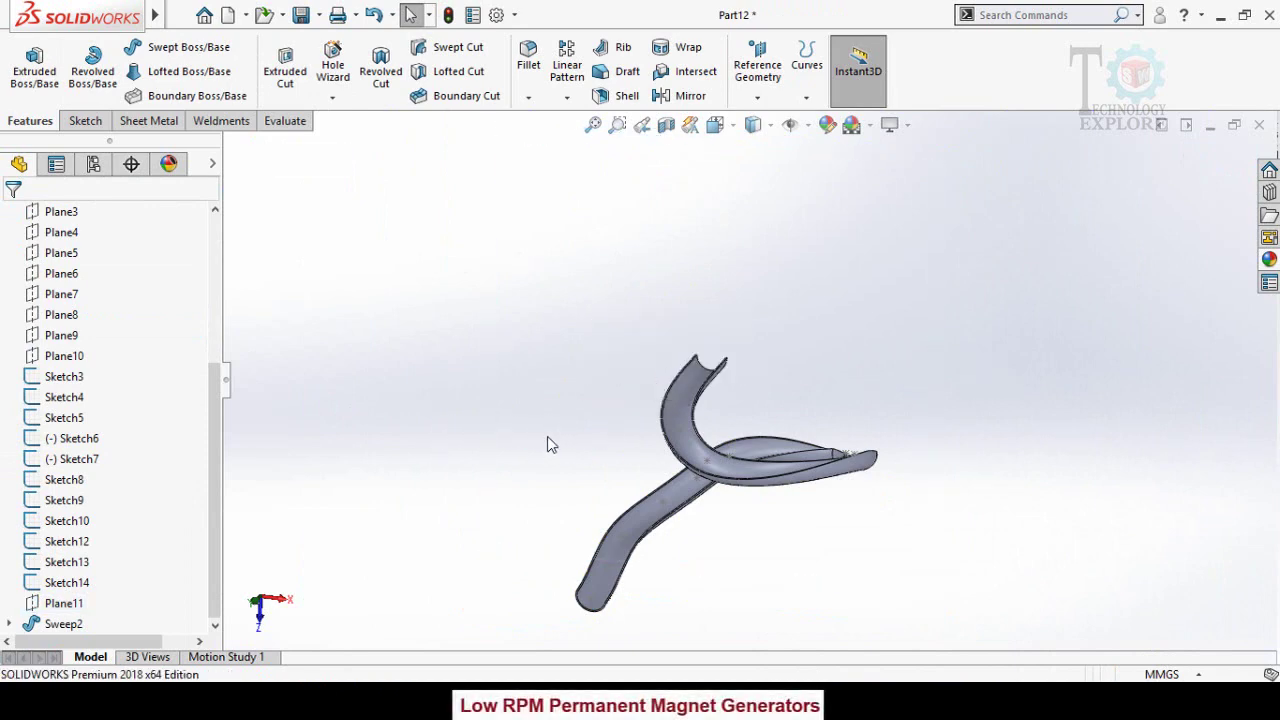
{"action": "middle_click_drag", "start_coordinate": [547, 438], "coordinate": [783, 450]}
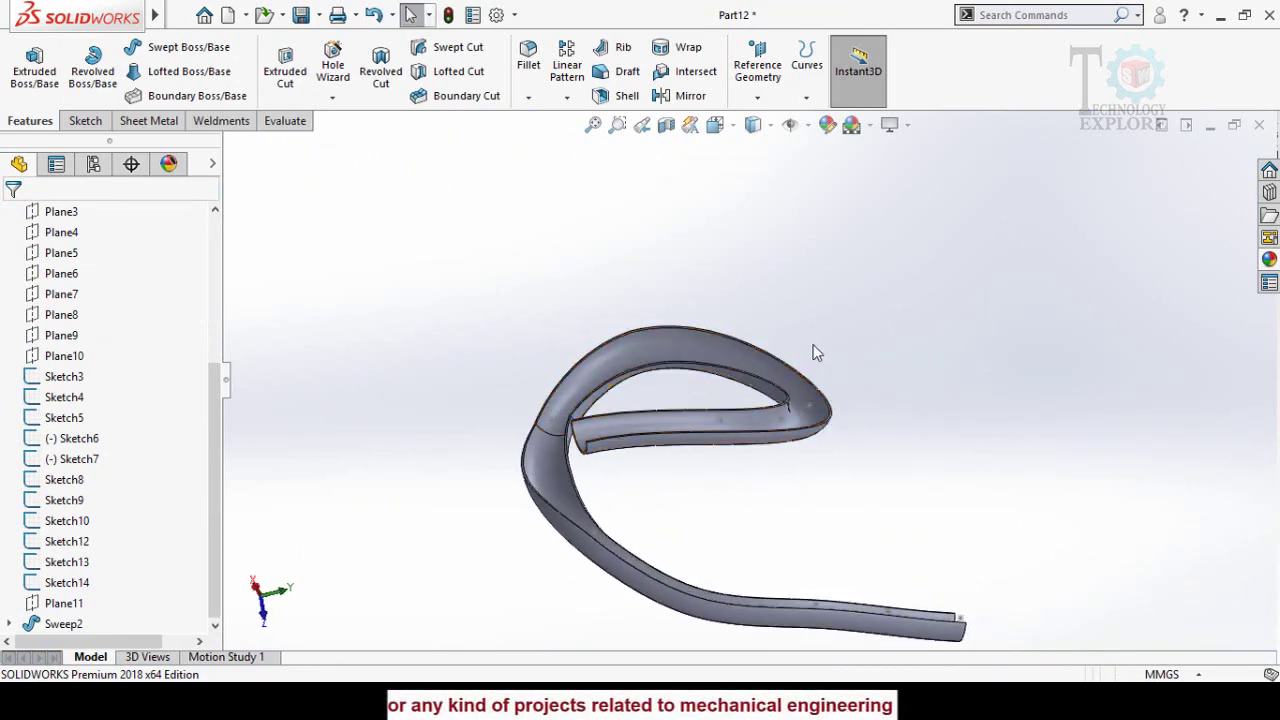
- Turn off View Sketches in Hide/Show Items and select a face of the Sweep2 channel
{"action": "left_click", "coordinate": [808, 125]}
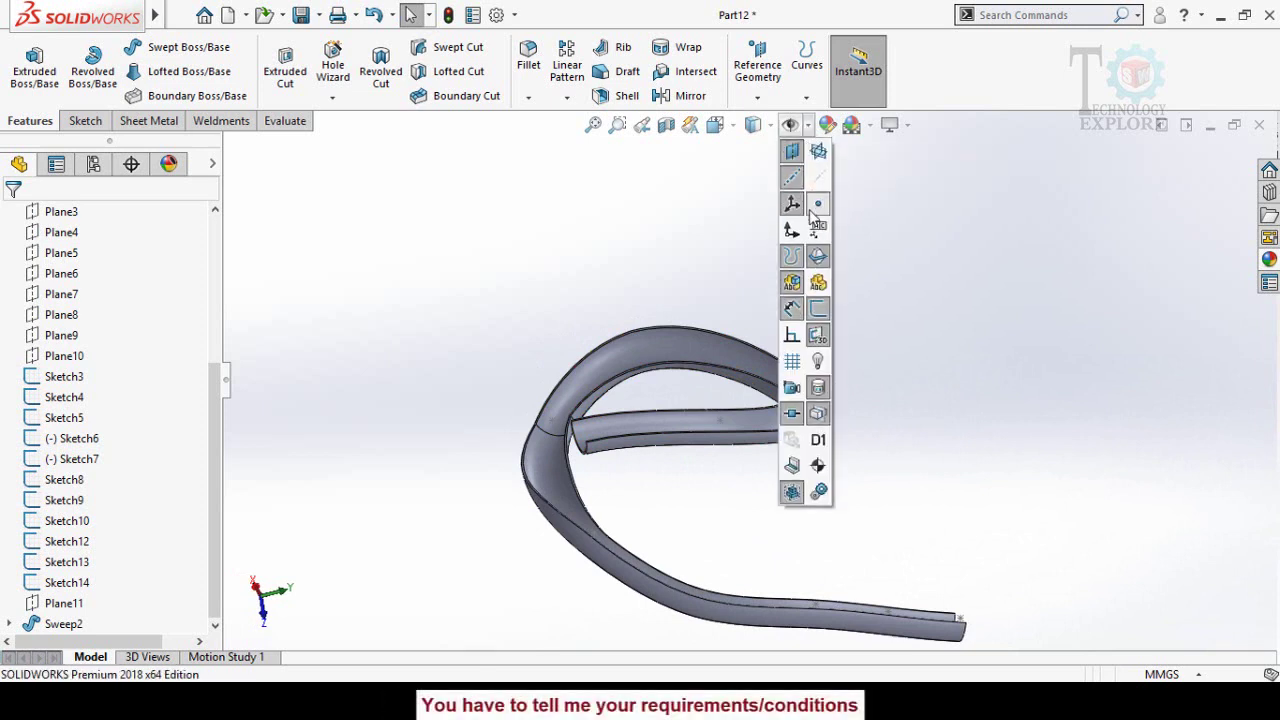
{"action": "left_click", "coordinate": [819, 316]}
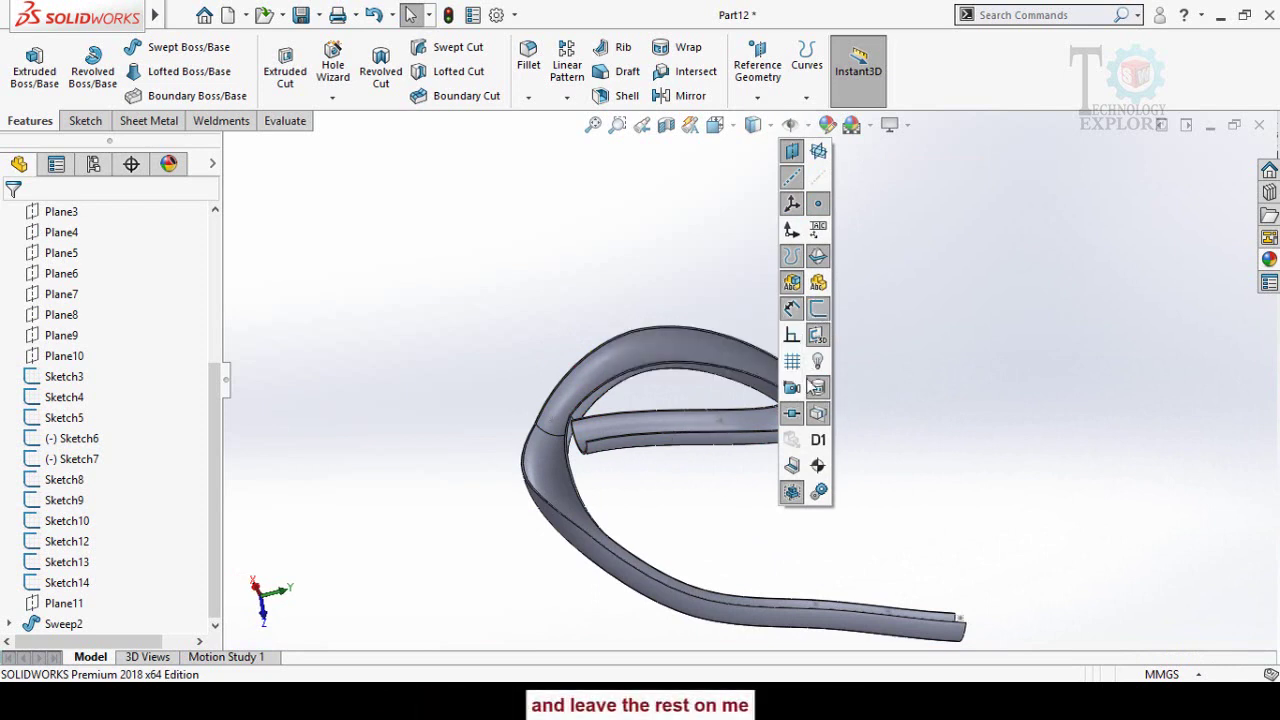
{"action": "left_click", "coordinate": [821, 312]}
{"action": "middle_click_drag", "start_coordinate": [923, 414], "coordinate": [779, 428]}
{"action": "scroll", "coordinate": [800, 427], "scroll_direction": "down", "scroll_amount": 3}
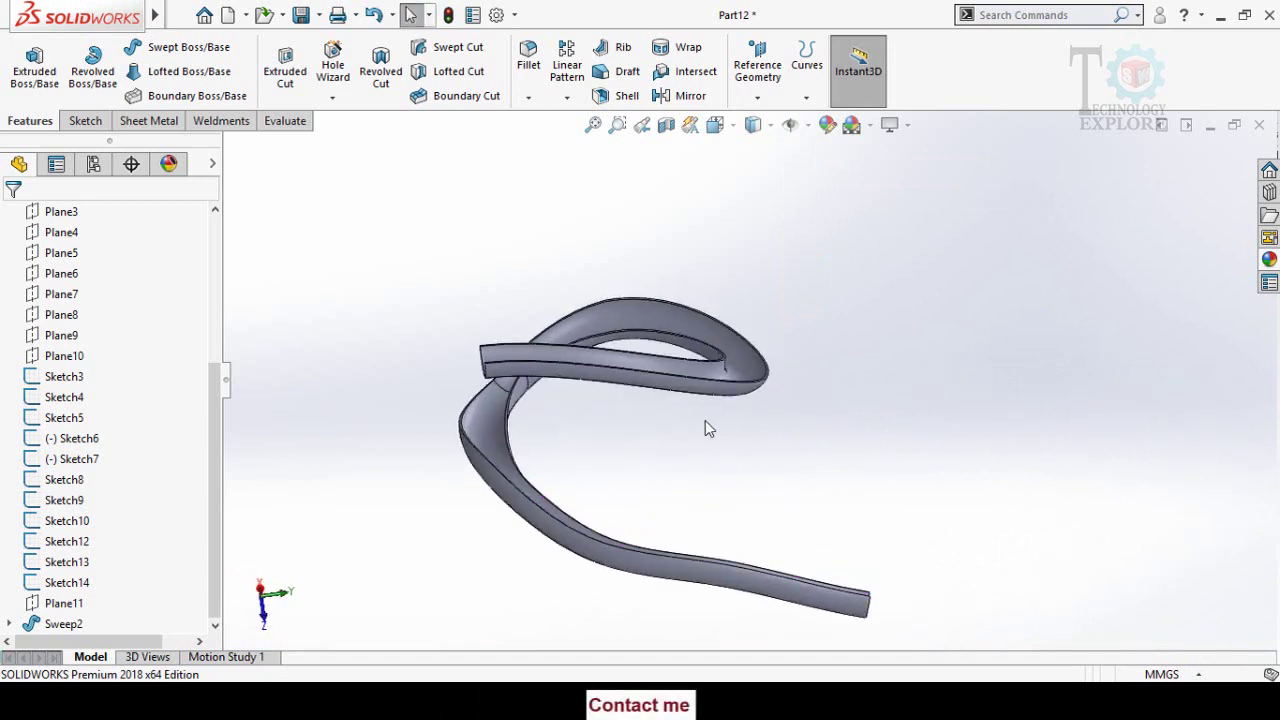
{"action": "left_click", "coordinate": [690, 394]}
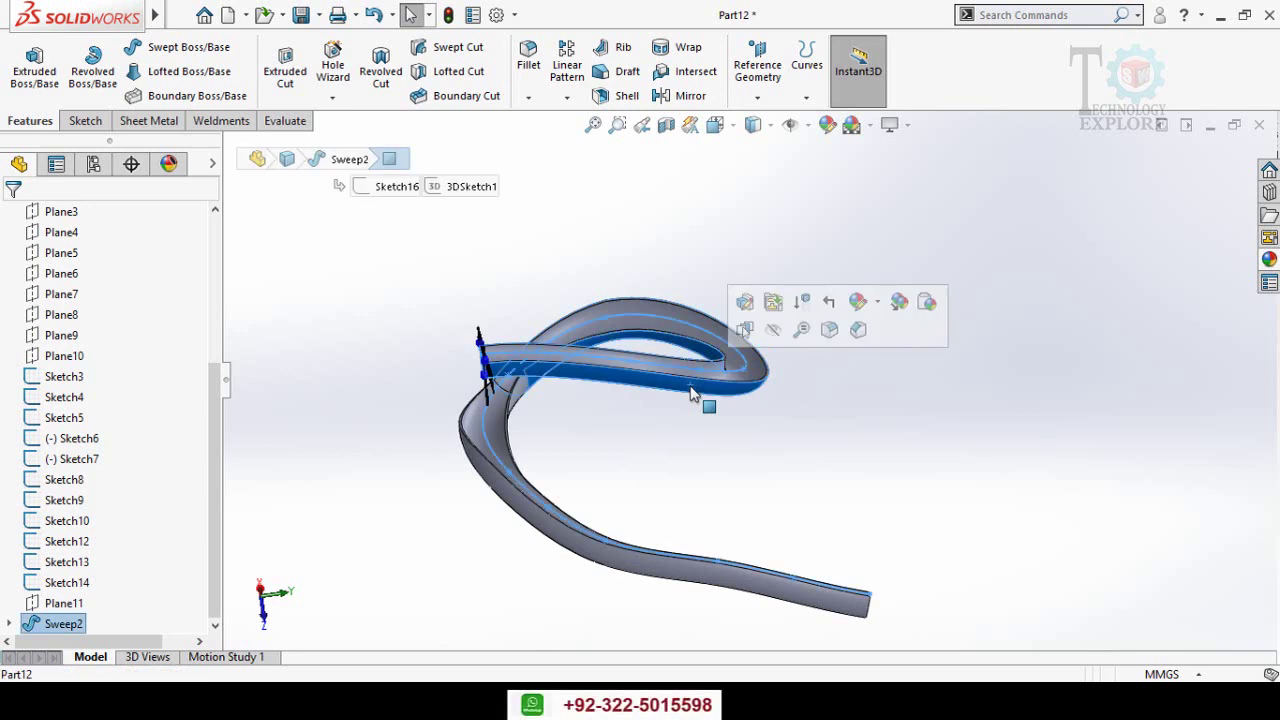
- Apply a brown-orange colour appearance to the whole Sweep2 feature
{"action": "left_click", "coordinate": [858, 303]}
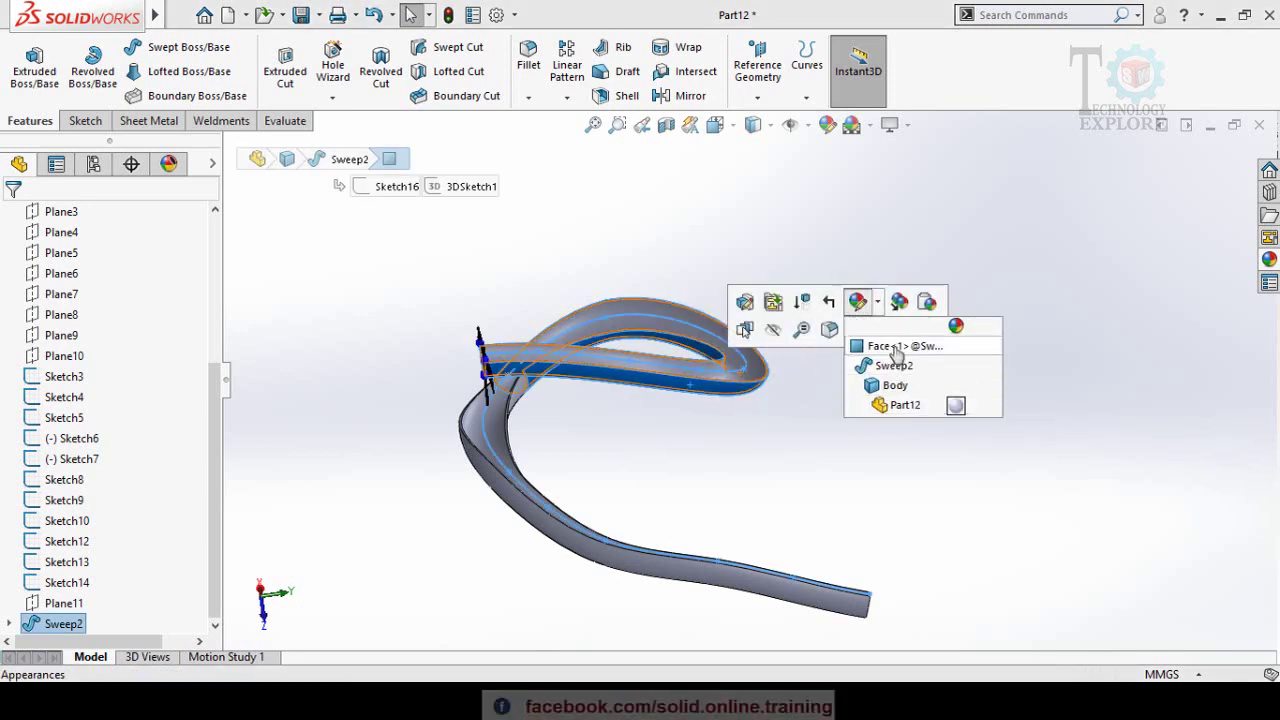
{"action": "left_click", "coordinate": [884, 360]}
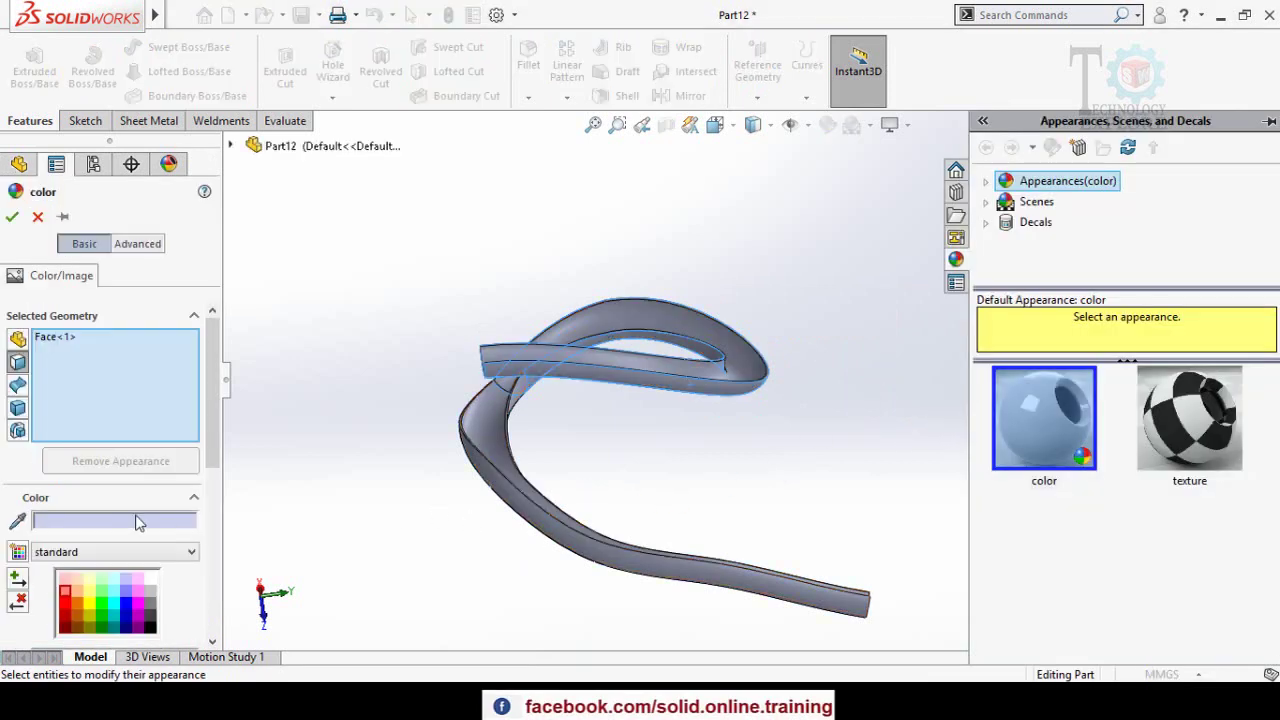
{"action": "scroll", "coordinate": [24, 606], "scroll_direction": "down", "scroll_amount": 2}
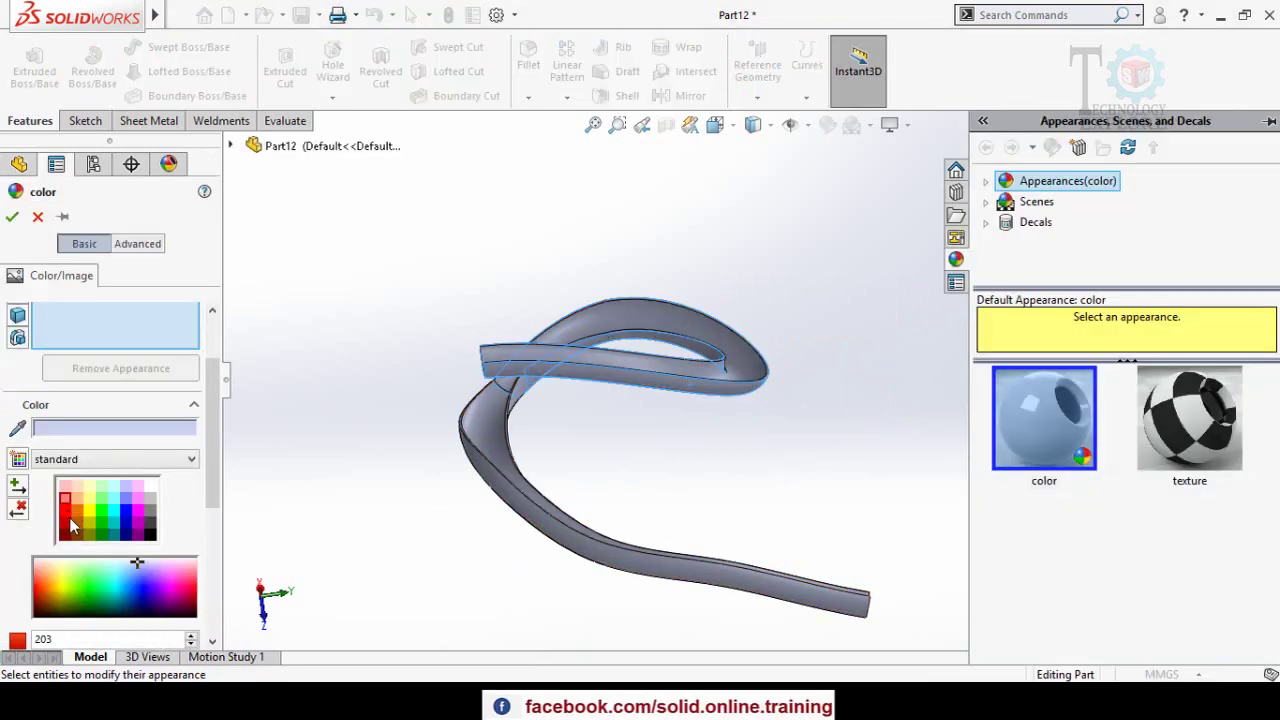
{"action": "left_click", "coordinate": [79, 523]}
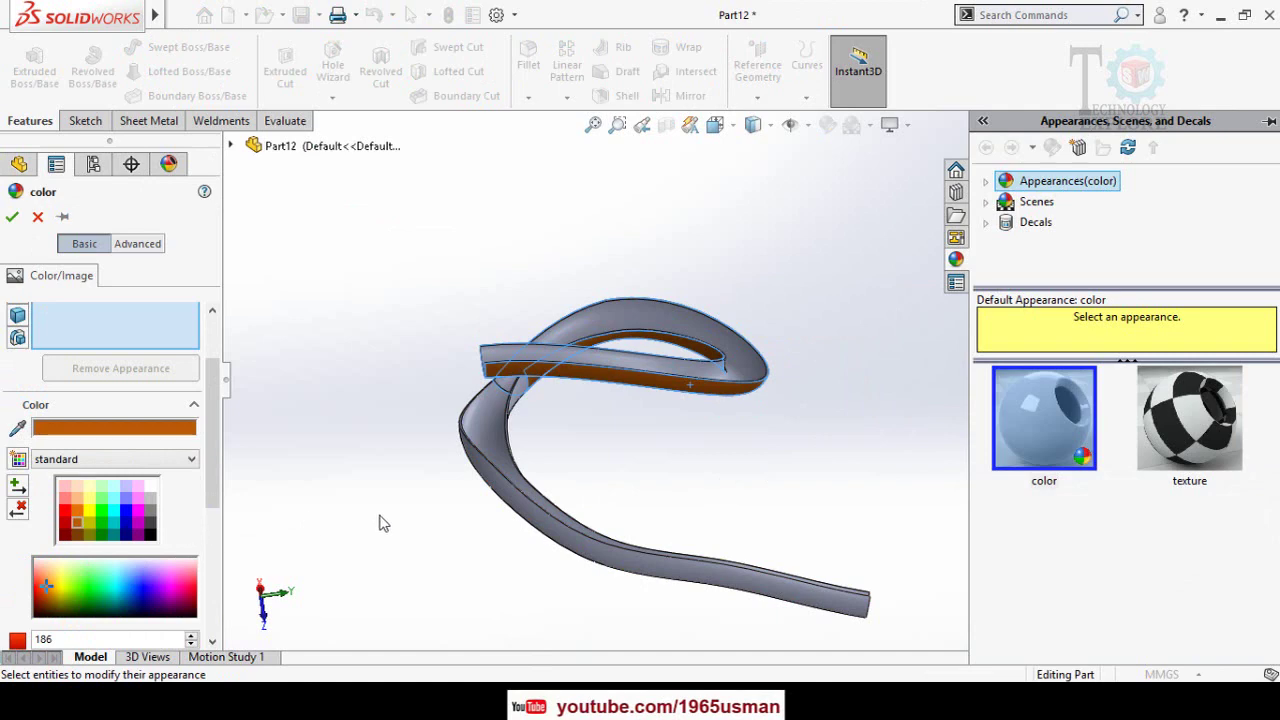
{"action": "middle_click_drag", "start_coordinate": [595, 448], "coordinate": [723, 343]}
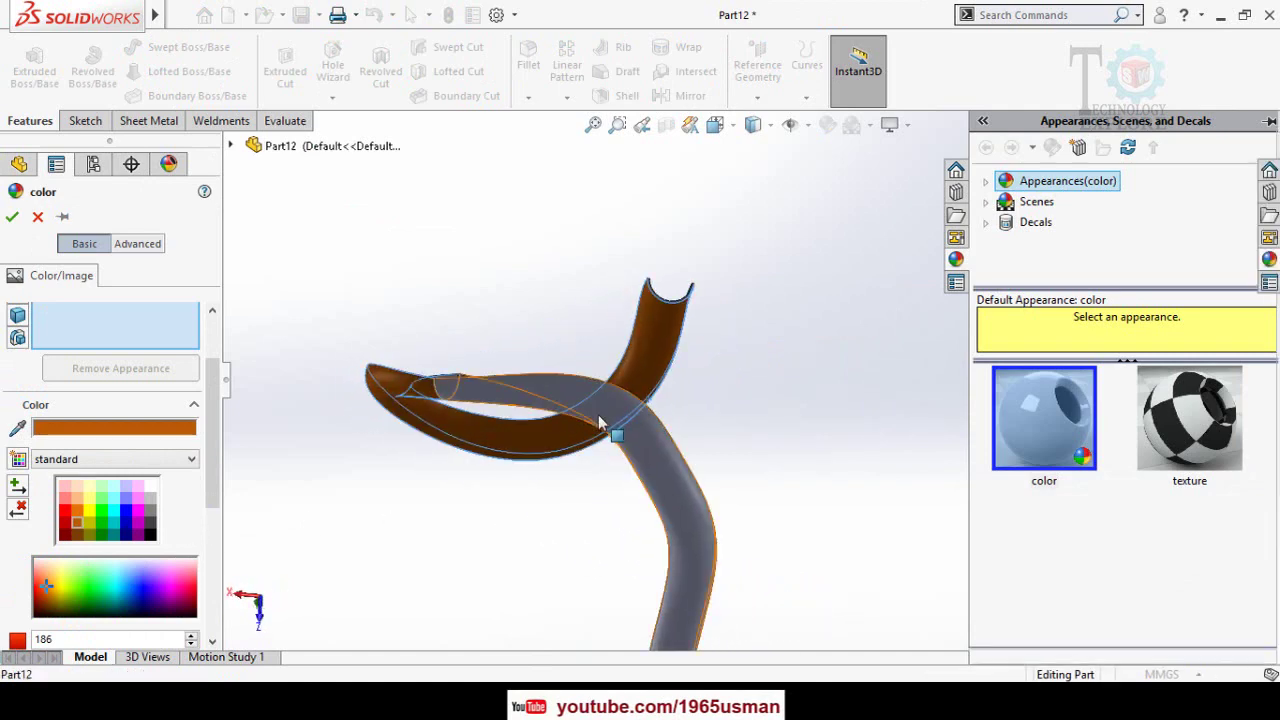
{"action": "scroll", "coordinate": [686, 598], "scroll_direction": "up", "scroll_amount": 3}
{"action": "middle_click_drag", "start_coordinate": [686, 598], "coordinate": [643, 551]}
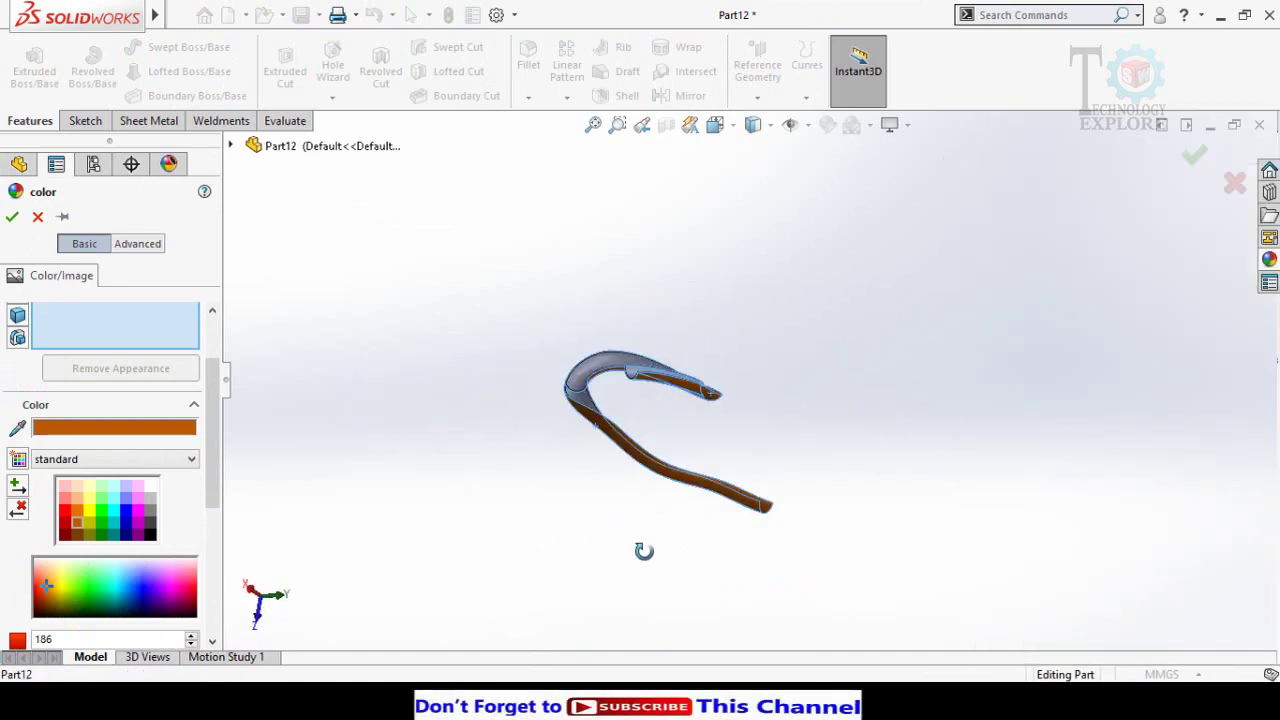
{"action": "left_click", "coordinate": [12, 218]}
- Colour the channel's inner face and its adjoining face red
{"action": "scroll", "coordinate": [585, 393], "scroll_direction": "down", "scroll_amount": 3}
{"action": "middle_click_drag", "start_coordinate": [585, 393], "coordinate": [636, 393]}
{"action": "left_click", "coordinate": [637, 397]}
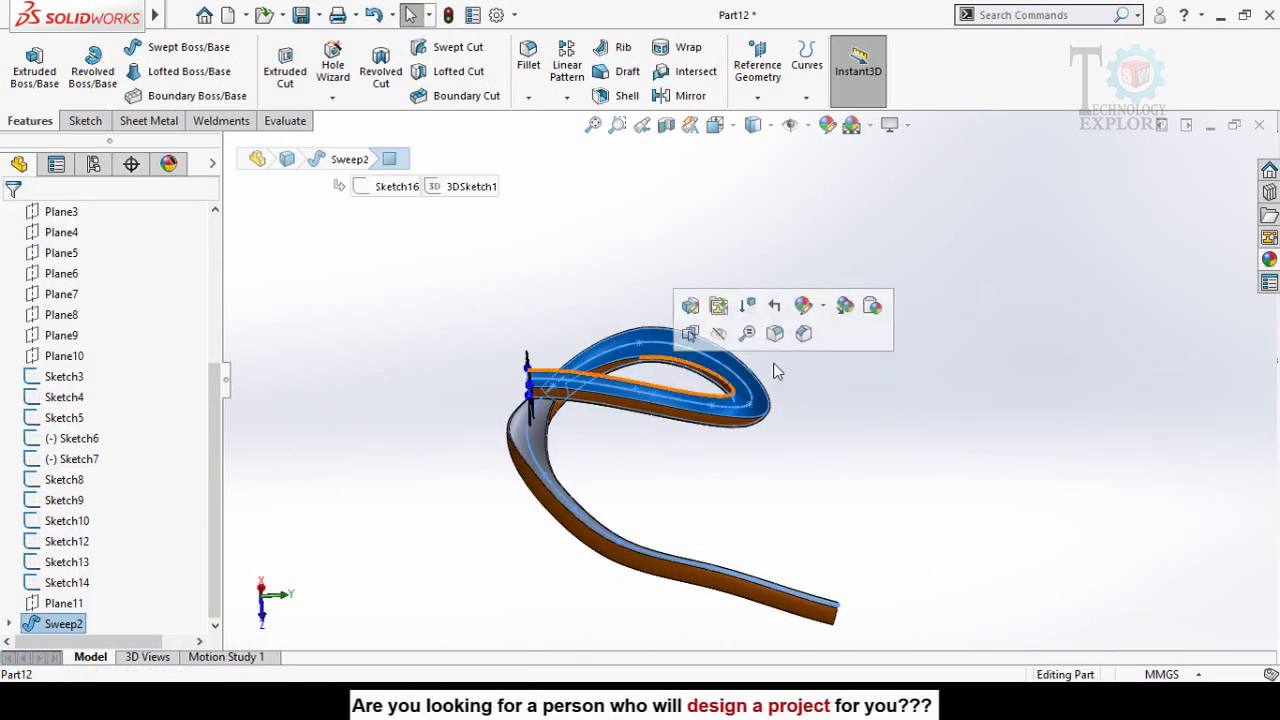
{"action": "left_click", "coordinate": [804, 305]}
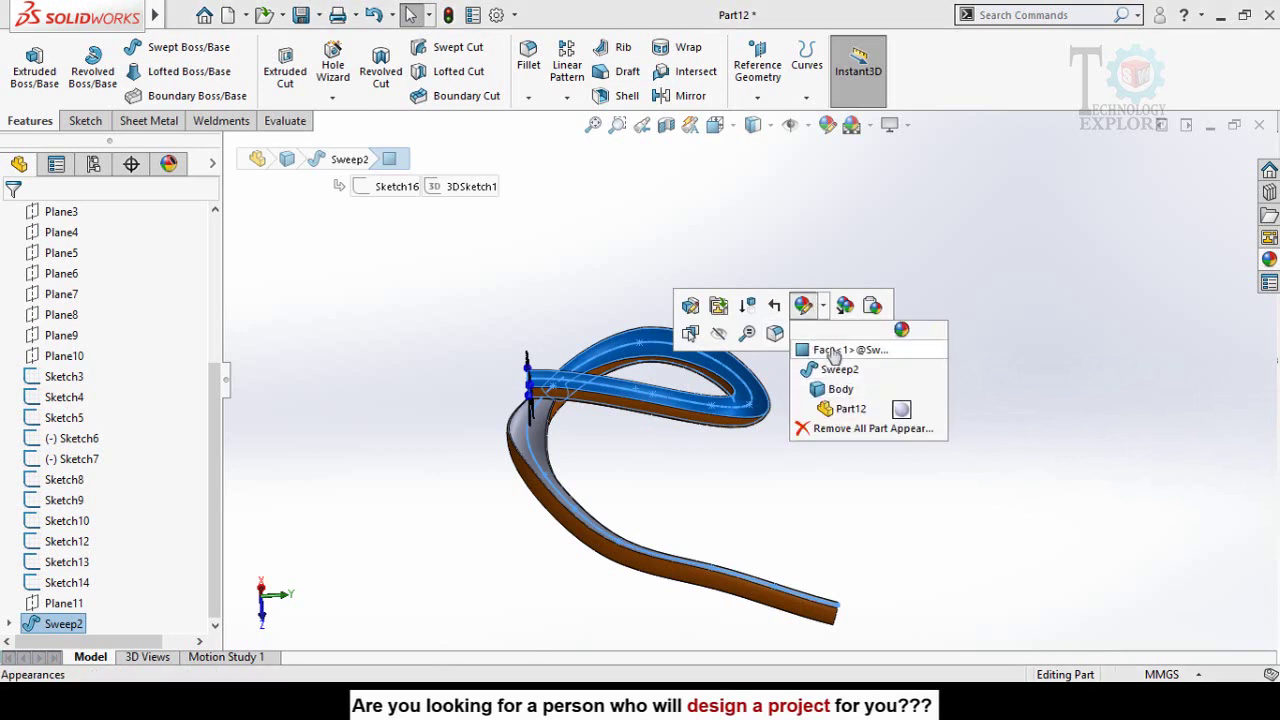
{"action": "left_click", "coordinate": [833, 351]}
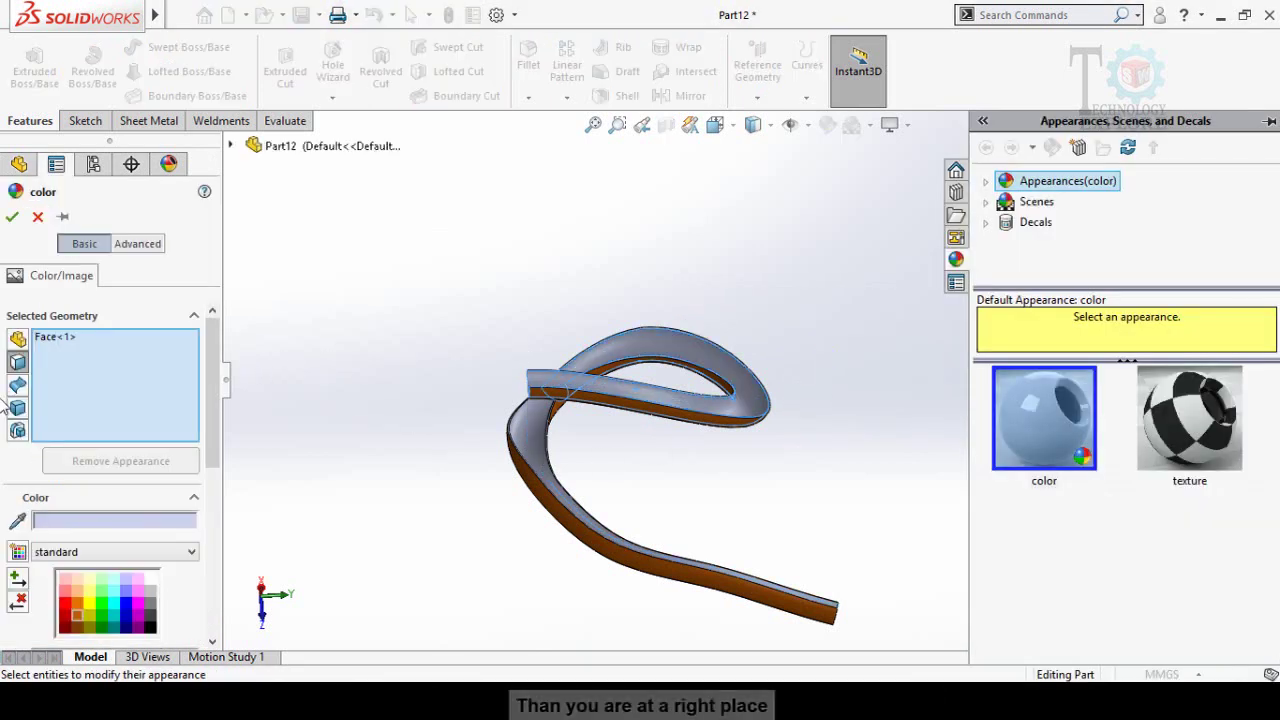
{"action": "scroll", "coordinate": [68, 533], "scroll_direction": "down", "scroll_amount": 2}
{"action": "left_click", "coordinate": [66, 514]}
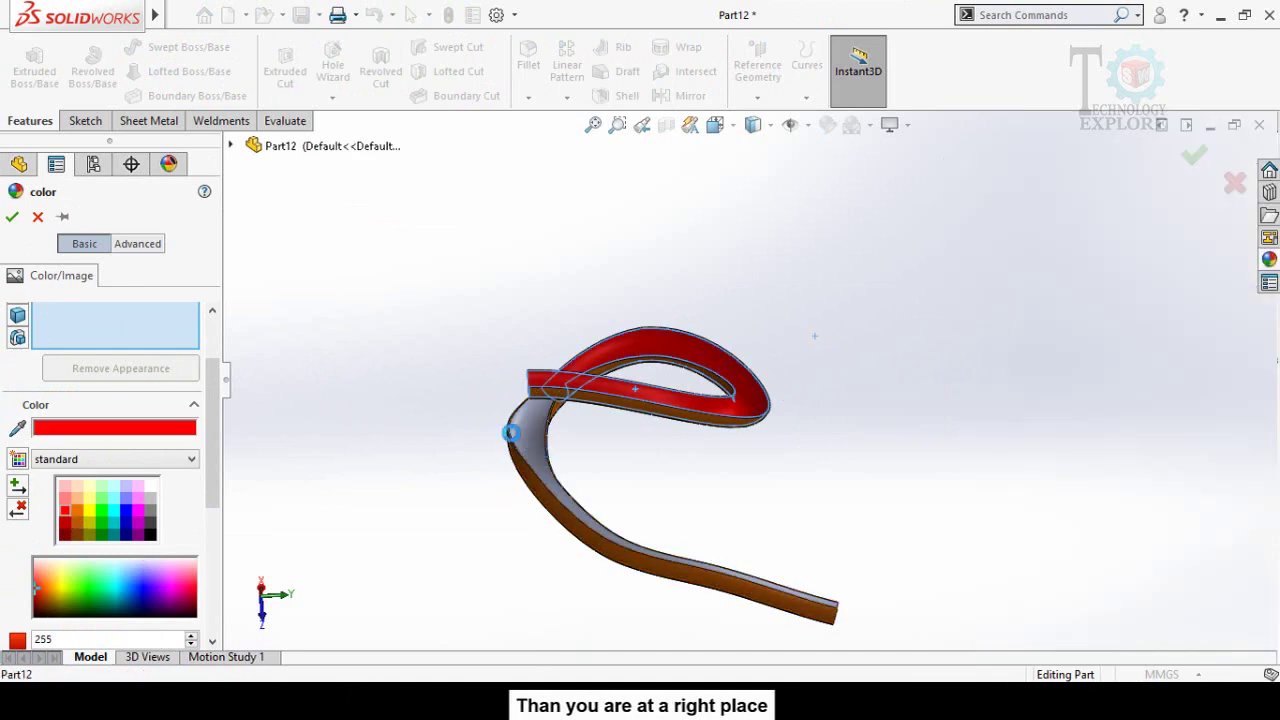
{"action": "left_click", "coordinate": [512, 440]}
{"action": "left_click", "coordinate": [12, 217]}
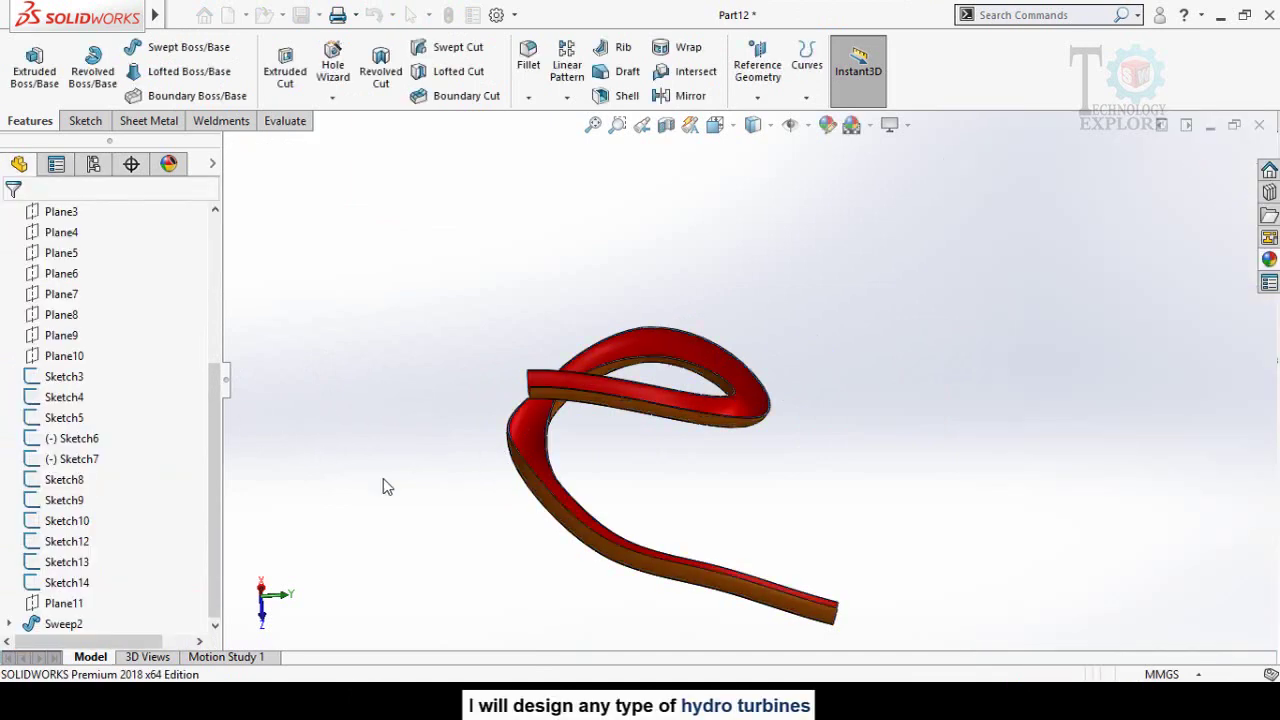
- Orbit and zoom onto the channel's open U-shaped end and select its end face
{"action": "middle_click_drag", "start_coordinate": [497, 519], "coordinate": [453, 460]}
{"action": "scroll", "coordinate": [727, 530], "scroll_direction": "down", "scroll_amount": 3}
{"action": "mouse_move", "coordinate": [731, 471]}
{"action": "middle_mouse_down"}
{"action": "mouse_move", "coordinate": [729, 457]}
{"action": "mouse_move", "coordinate": [742, 481]}
{"action": "middle_mouse_up"}
{"action": "middle_click_drag", "start_coordinate": [685, 370], "coordinate": [709, 394]}
{"action": "scroll", "coordinate": [529, 303], "scroll_direction": "down", "scroll_amount": 8}
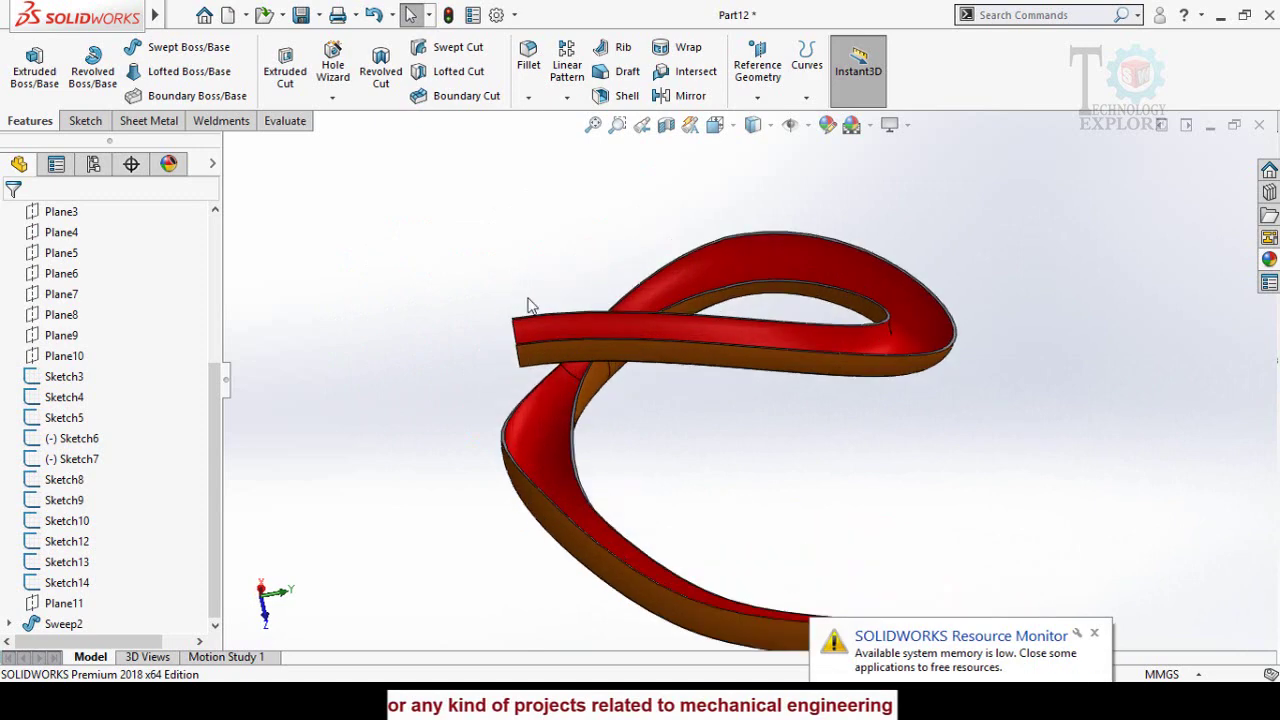
{"action": "middle_click_drag", "start_coordinate": [540, 388], "coordinate": [589, 352]}
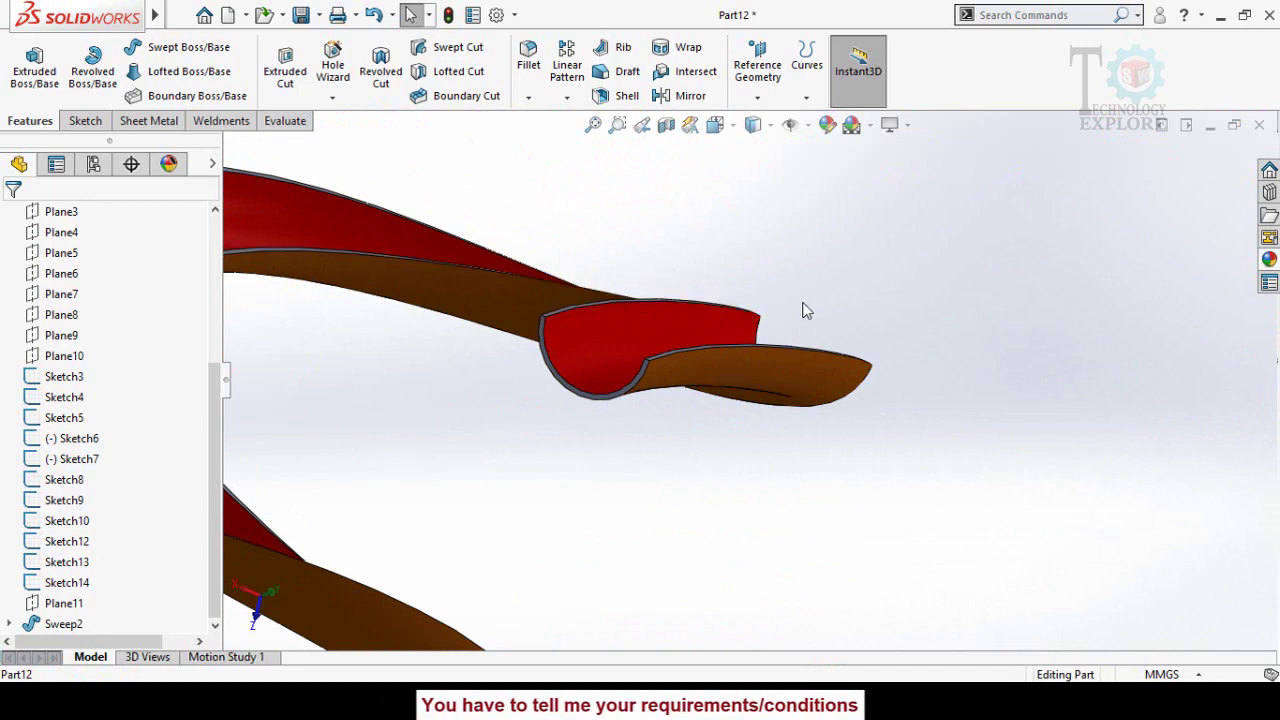
{"action": "middle_click_drag", "start_coordinate": [807, 311], "coordinate": [580, 391]}
{"action": "scroll", "coordinate": [636, 333], "scroll_direction": "down", "scroll_amount": 3}
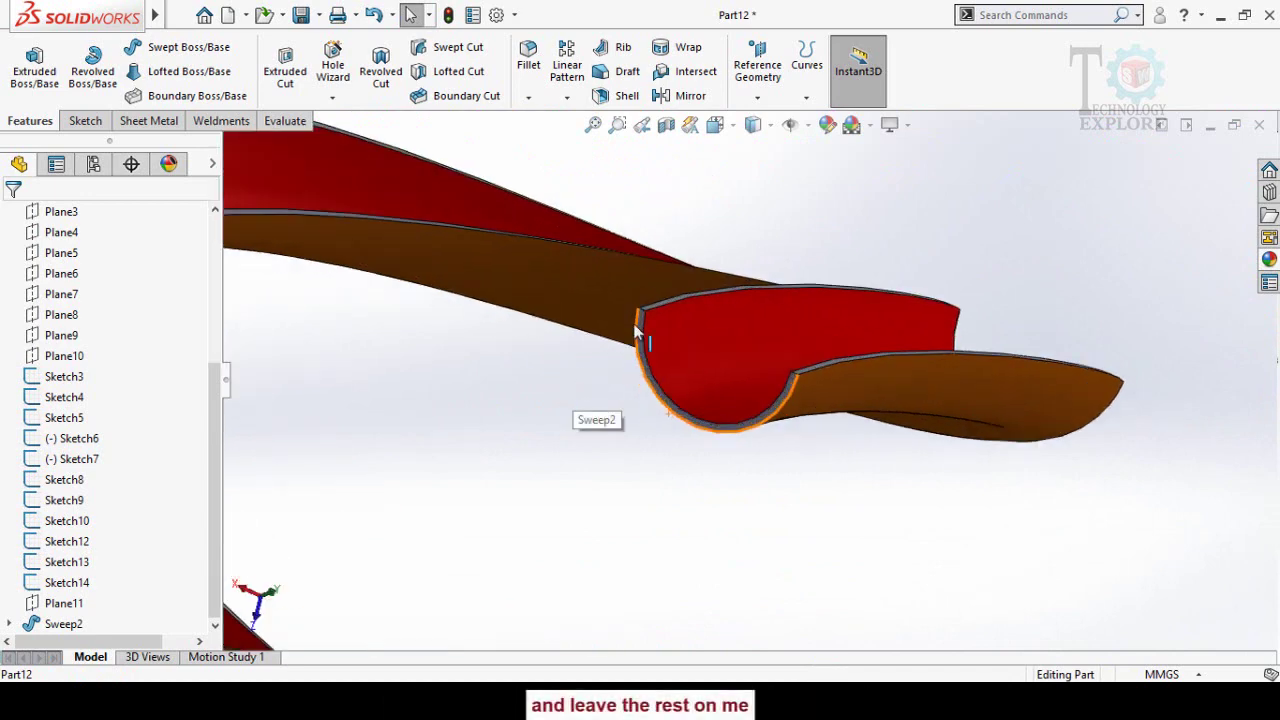
{"action": "scroll", "coordinate": [636, 333], "scroll_direction": "down", "scroll_amount": 4}
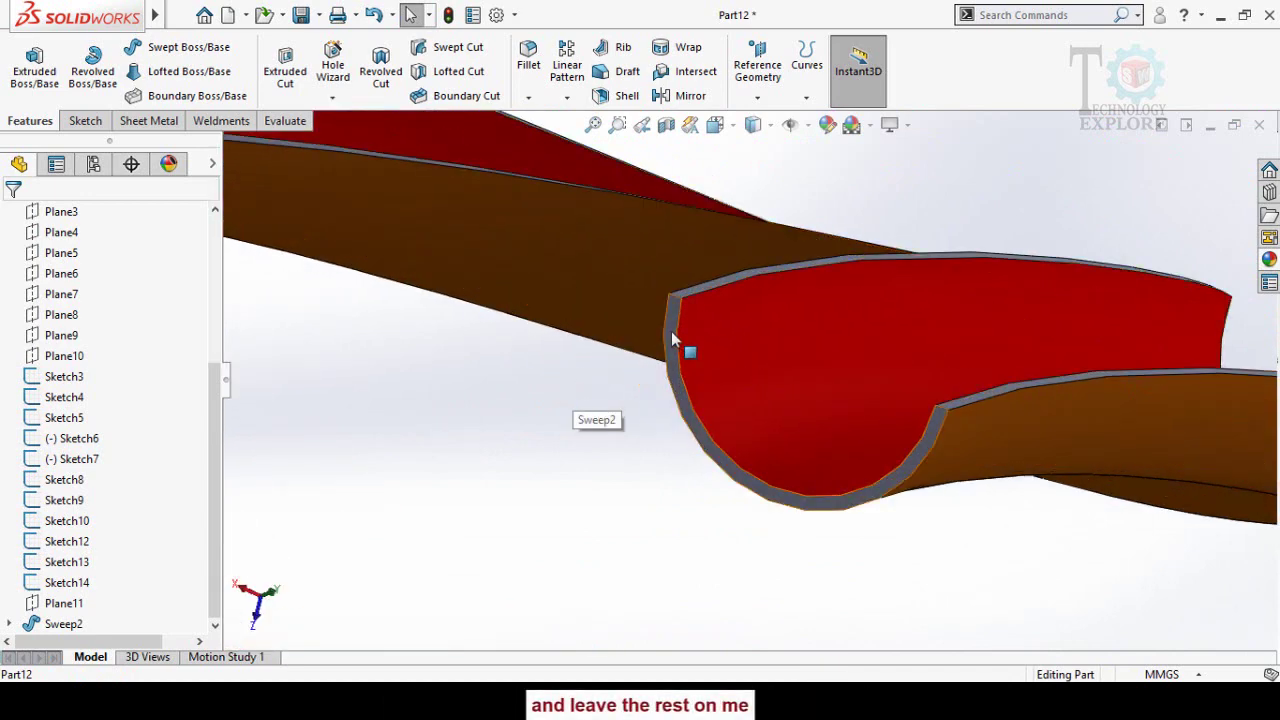
{"action": "left_click", "coordinate": [672, 334]}
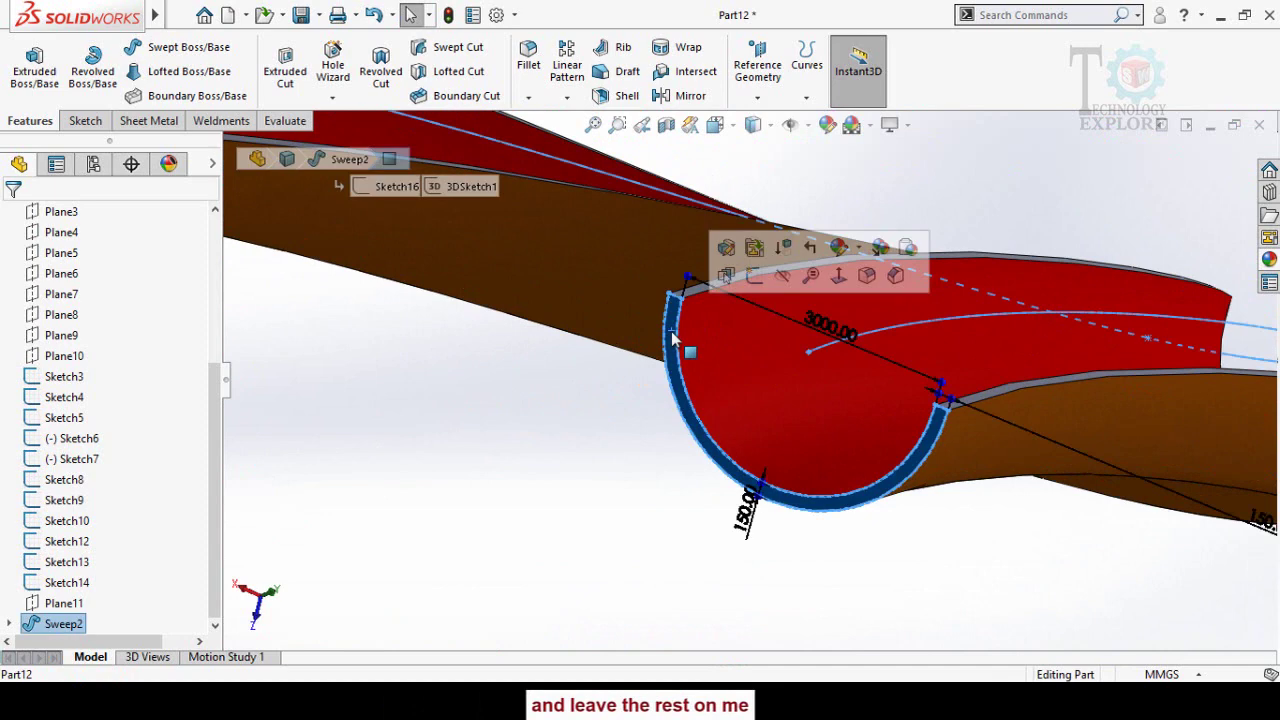
- Start Sketch17 on the channel's end face and orient the view to face the opening
{"action": "left_click", "coordinate": [755, 277]}
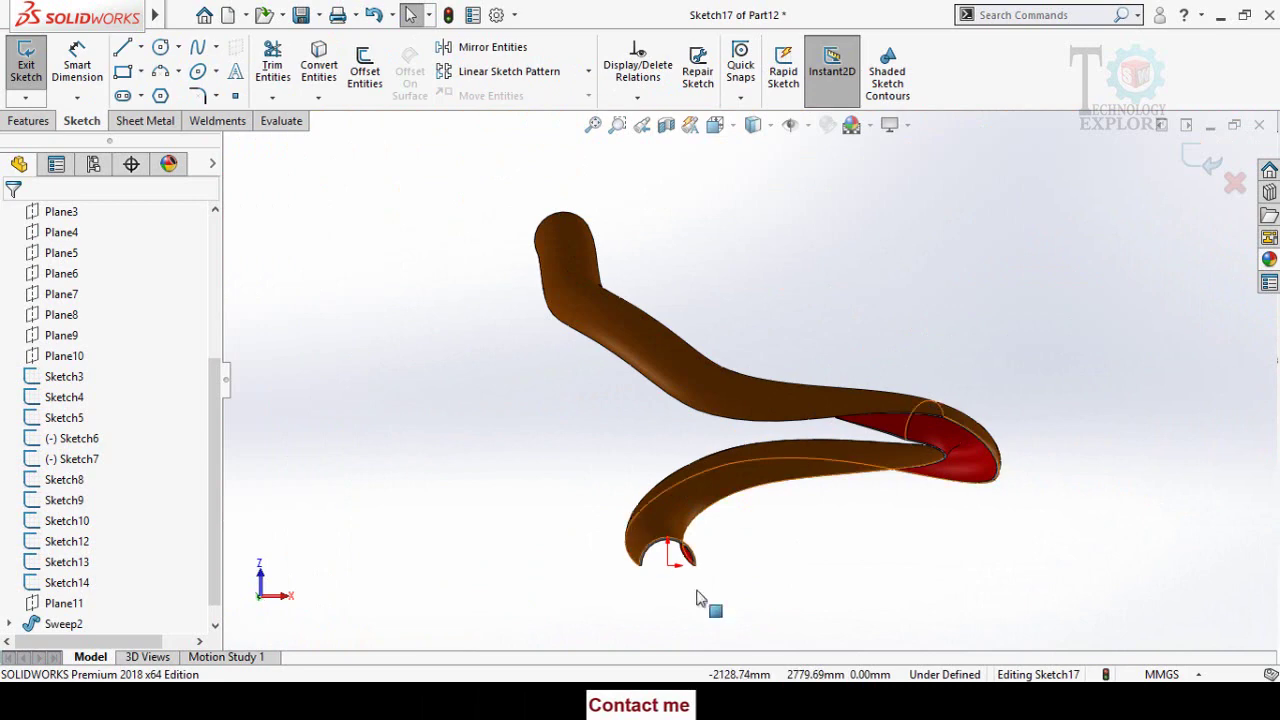
{"action": "scroll", "coordinate": [706, 569], "scroll_direction": "down", "scroll_amount": 5}
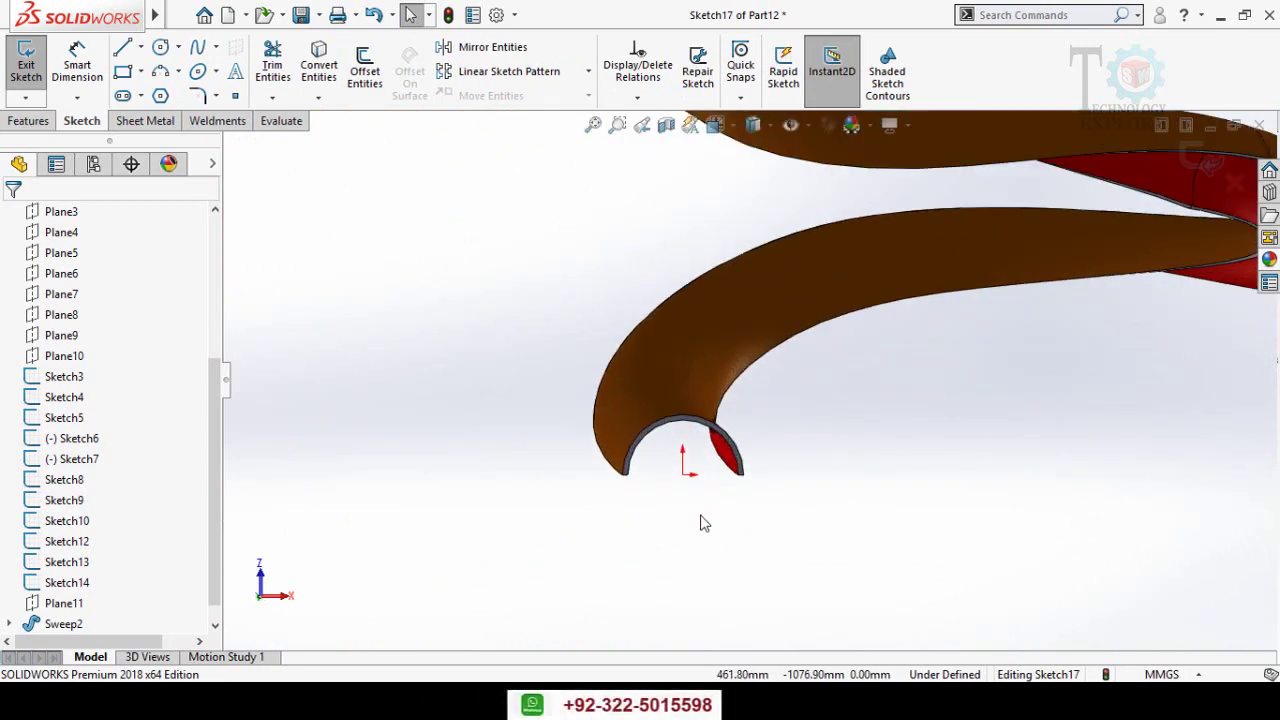
{"action": "middle_click_drag", "start_coordinate": [700, 525], "coordinate": [703, 418]}
{"action": "key", "text": "space"}
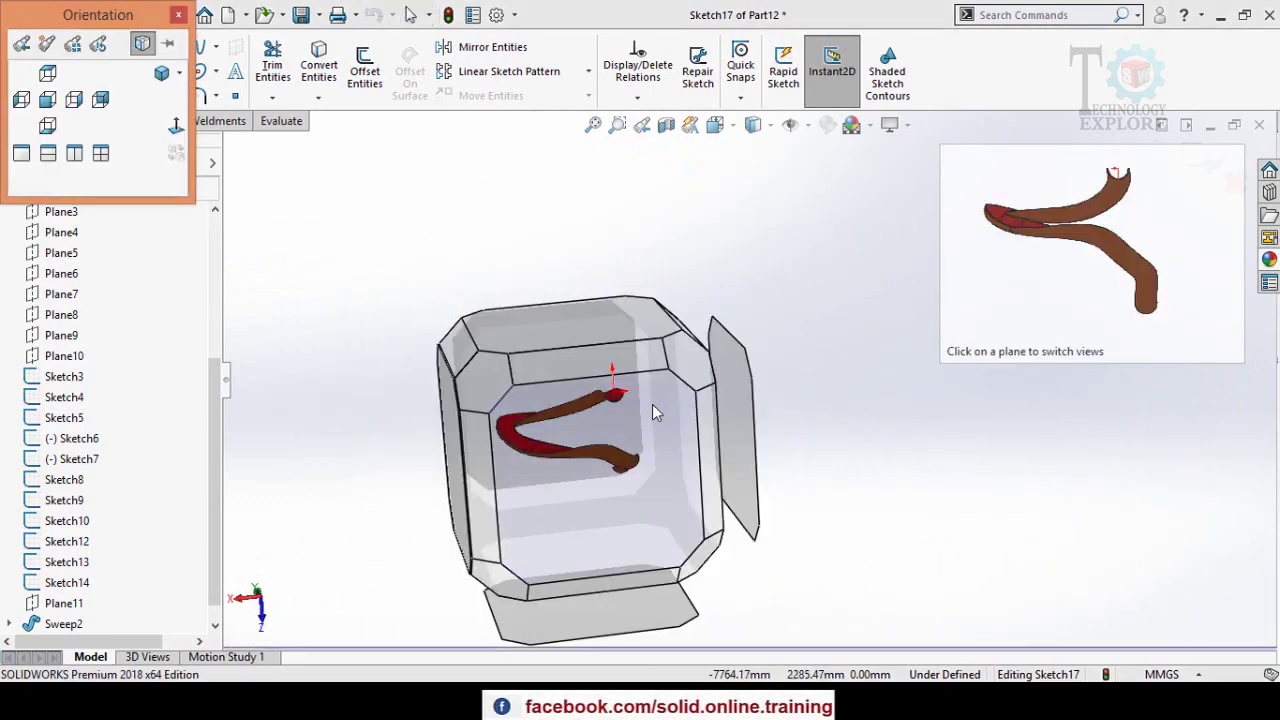
{"action": "left_click", "coordinate": [652, 404]}
{"action": "scroll", "coordinate": [785, 283], "scroll_direction": "up", "scroll_amount": 3}
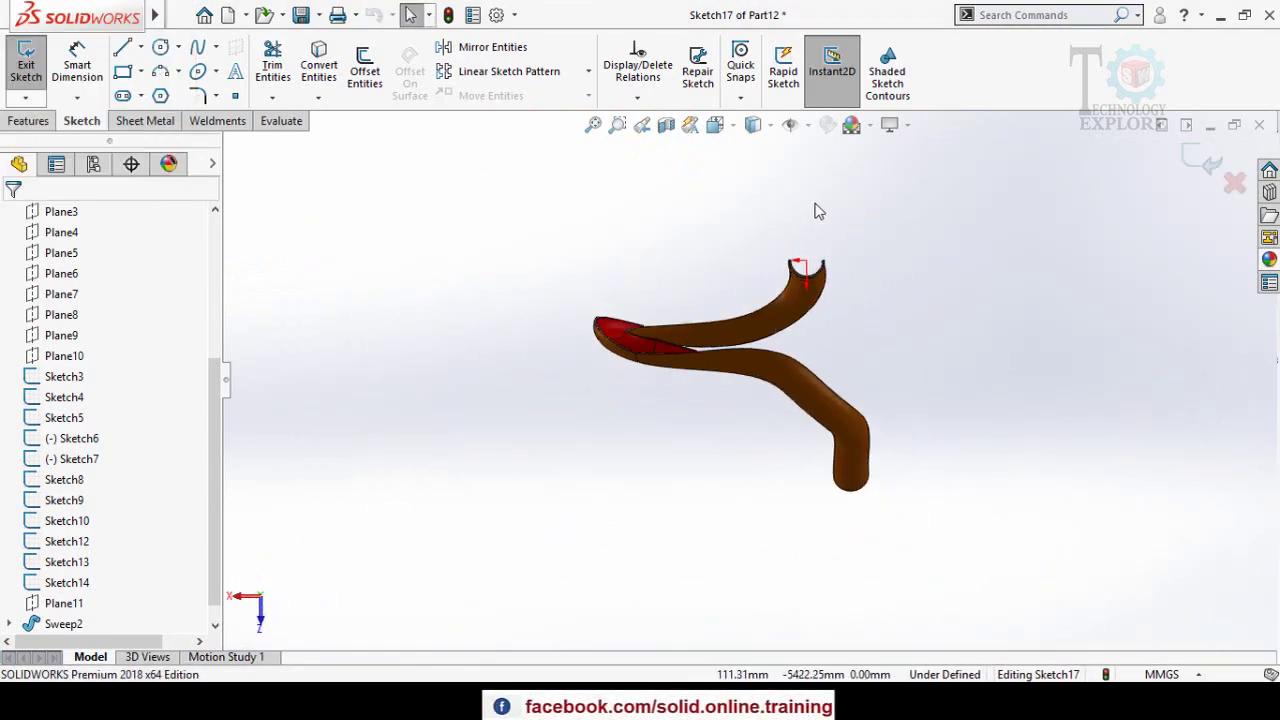
{"action": "scroll", "coordinate": [817, 209], "scroll_direction": "down", "scroll_amount": 5}
{"action": "scroll", "coordinate": [796, 455], "scroll_direction": "down", "scroll_amount": 4}
{"action": "mouse_move", "coordinate": [774, 394]}
{"action": "middle_mouse_down"}
{"action": "mouse_move", "coordinate": [766, 374]}
{"action": "mouse_move", "coordinate": [700, 380]}
{"action": "middle_mouse_up"}
- Draw two three-point arcs bridging the left and right rim tips of the channel
{"action": "left_click", "coordinate": [160, 72]}
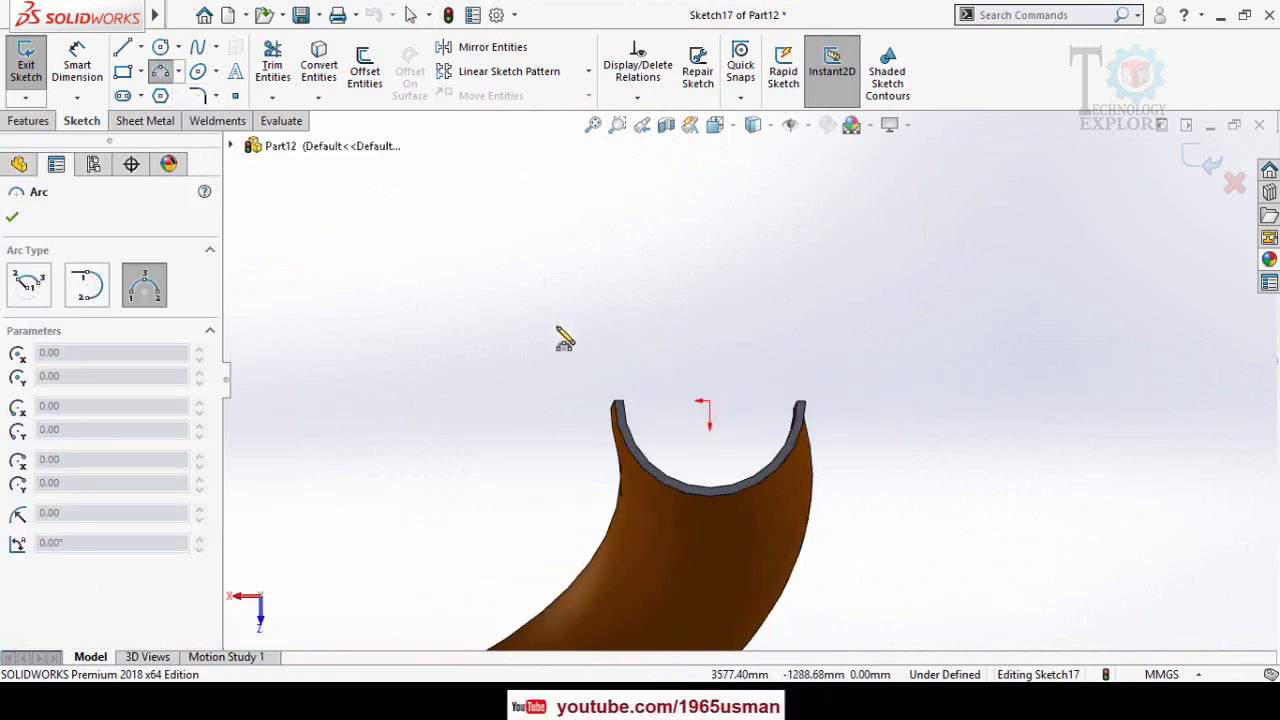
{"action": "scroll", "coordinate": [623, 423], "scroll_direction": "down", "scroll_amount": 3}
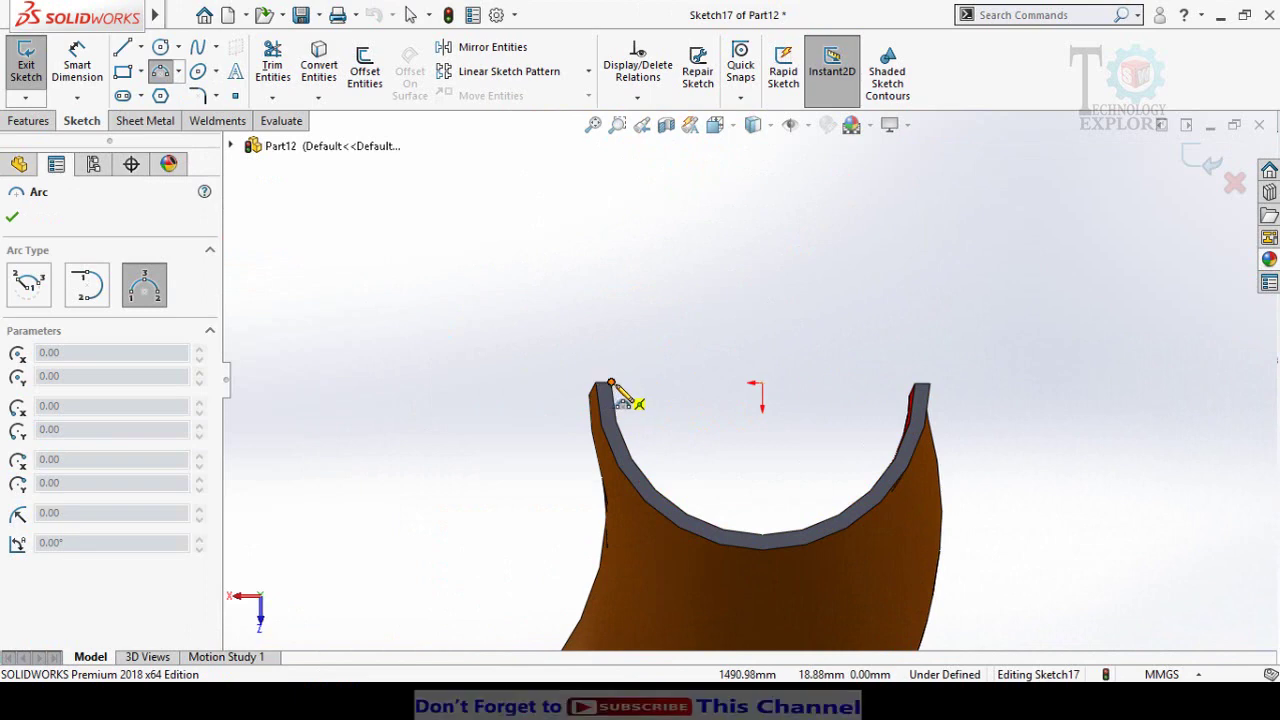
{"action": "left_click", "coordinate": [612, 385]}
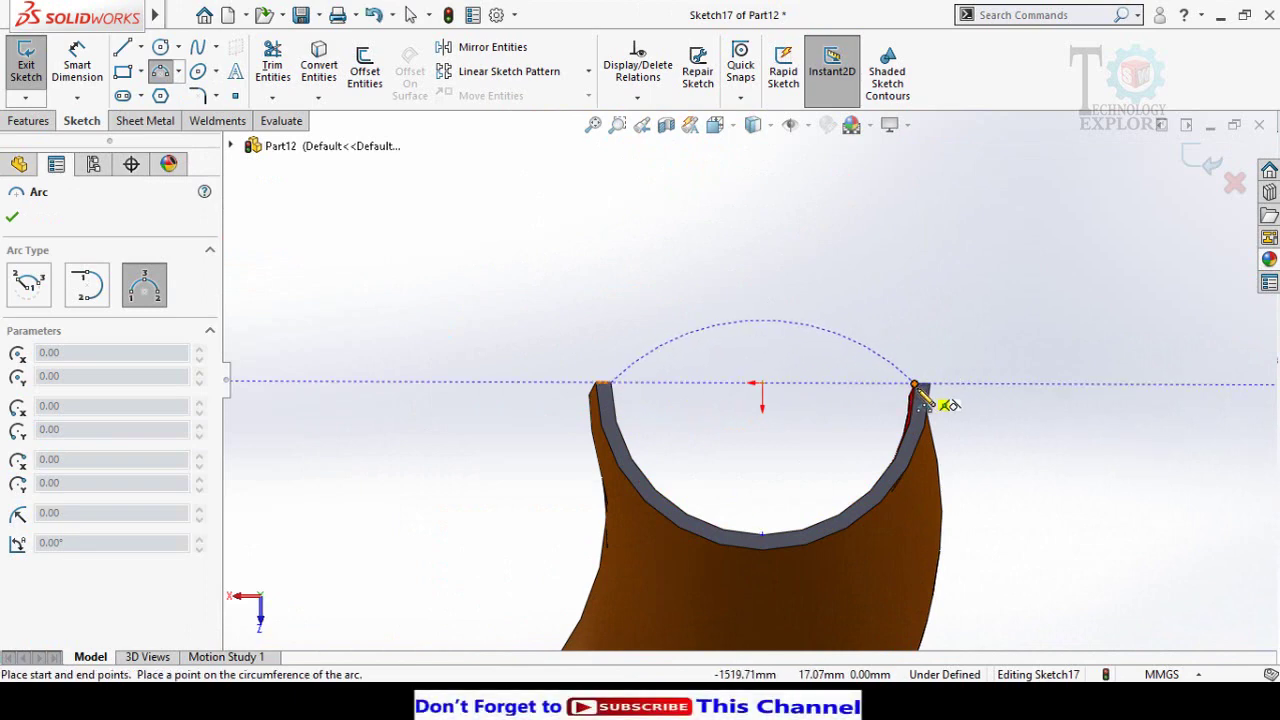
{"action": "left_click", "coordinate": [850, 332]}
{"action": "left_click", "coordinate": [601, 387]}
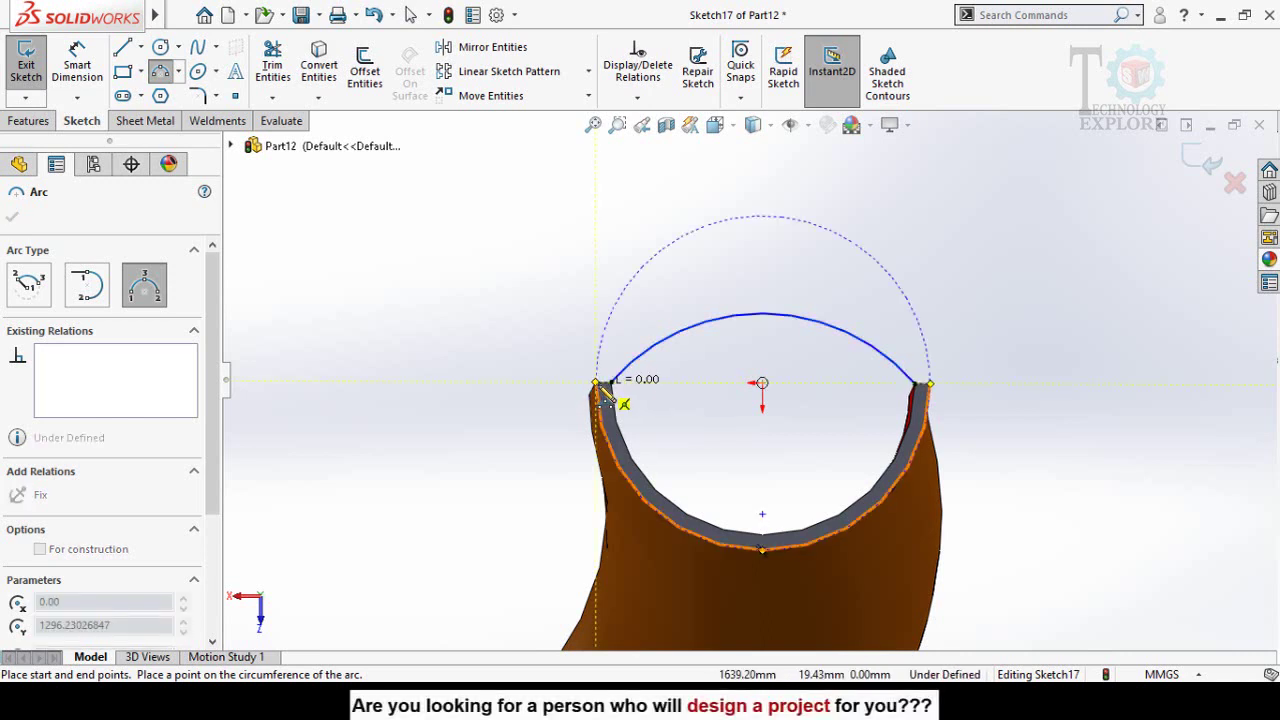
{"action": "left_click", "coordinate": [928, 382]}
{"action": "left_click", "coordinate": [850, 316]}
{"action": "key", "text": "Escape"}
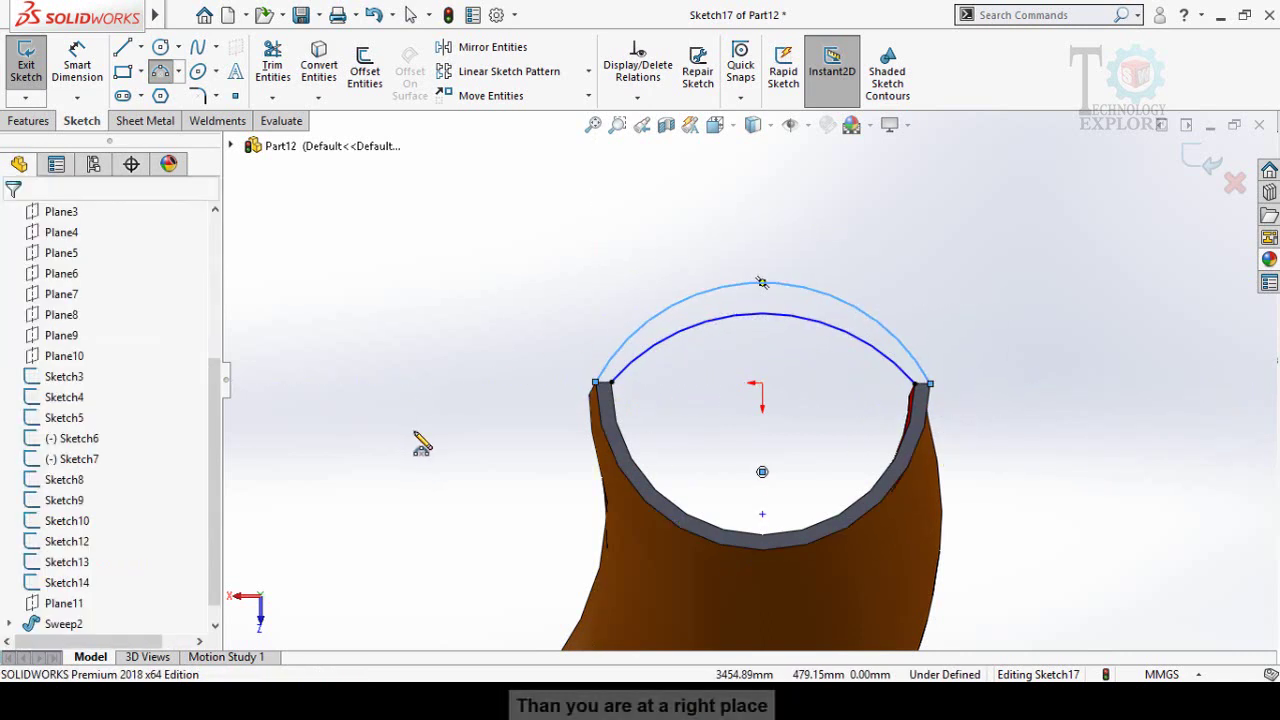
{"action": "scroll", "coordinate": [557, 412], "scroll_direction": "down", "scroll_amount": 4}
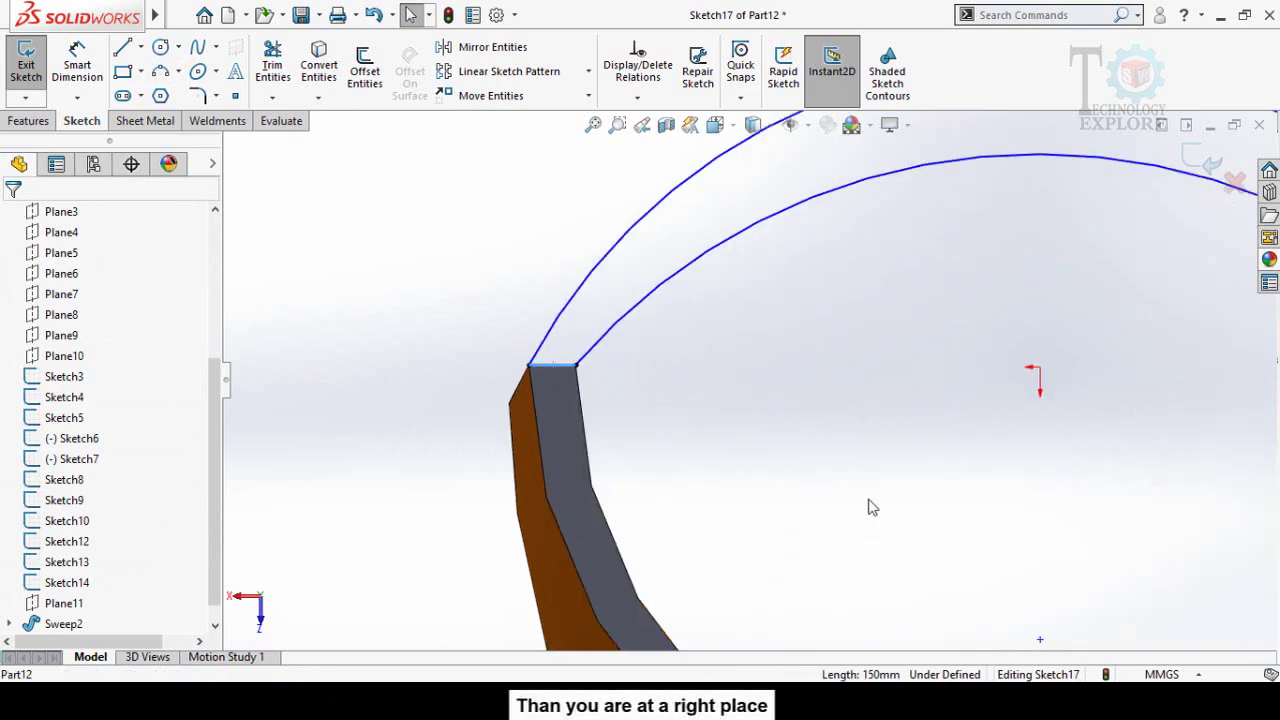
{"action": "scroll", "coordinate": [883, 506], "scroll_direction": "up", "scroll_amount": 3}
{"action": "scroll", "coordinate": [1019, 433], "scroll_direction": "down", "scroll_amount": 3}
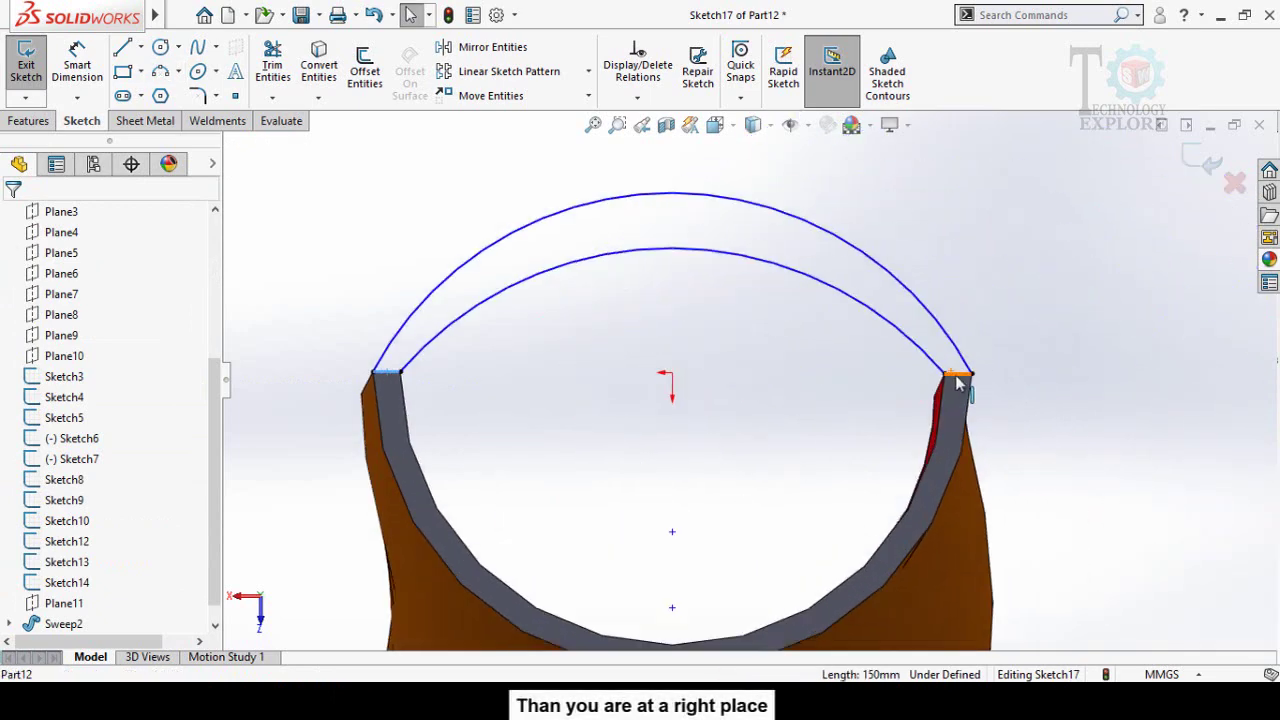
- Project the right rim's top edge into Sketch17 and check the profile from another angle
{"action": "left_click", "coordinate": [958, 381], "text": "ctrl"}
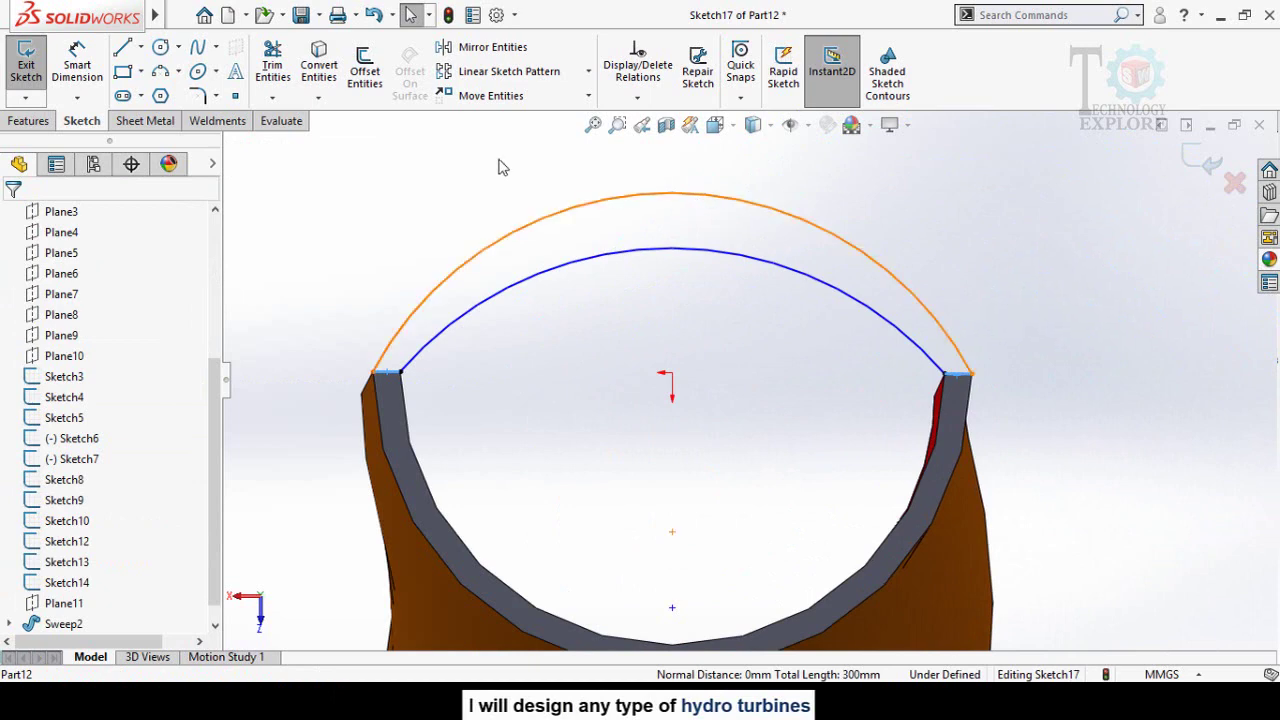
{"action": "left_click", "coordinate": [318, 66]}
{"action": "scroll", "coordinate": [551, 395], "scroll_direction": "up", "scroll_amount": 6}
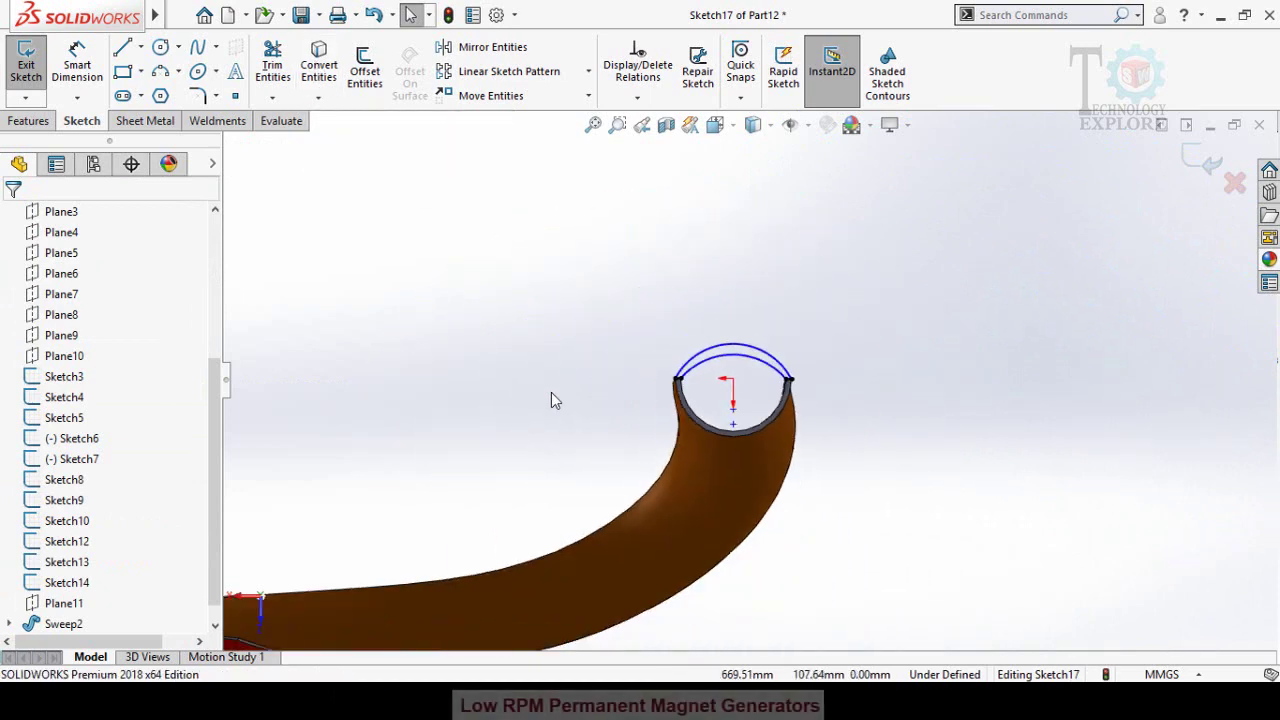
{"action": "middle_click_drag", "start_coordinate": [549, 392], "coordinate": [555, 430]}
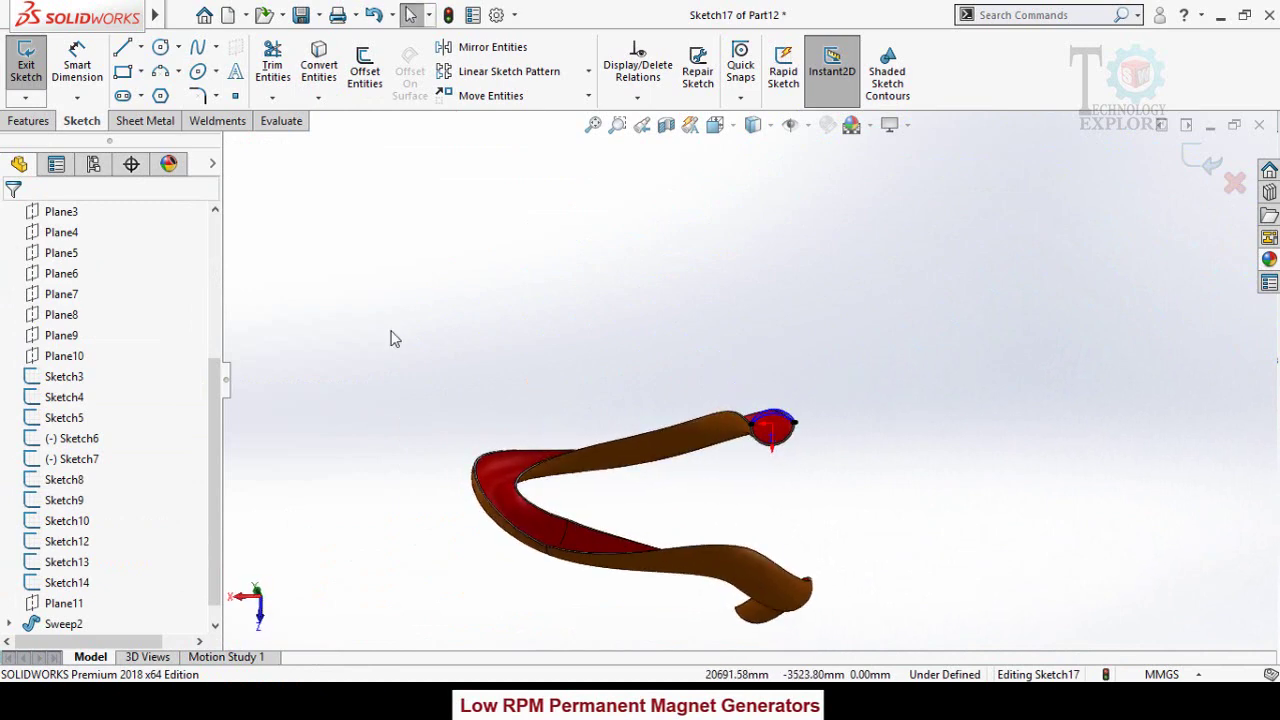
{"action": "scroll", "coordinate": [138, 121], "scroll_direction": "up", "scroll_amount": 1}
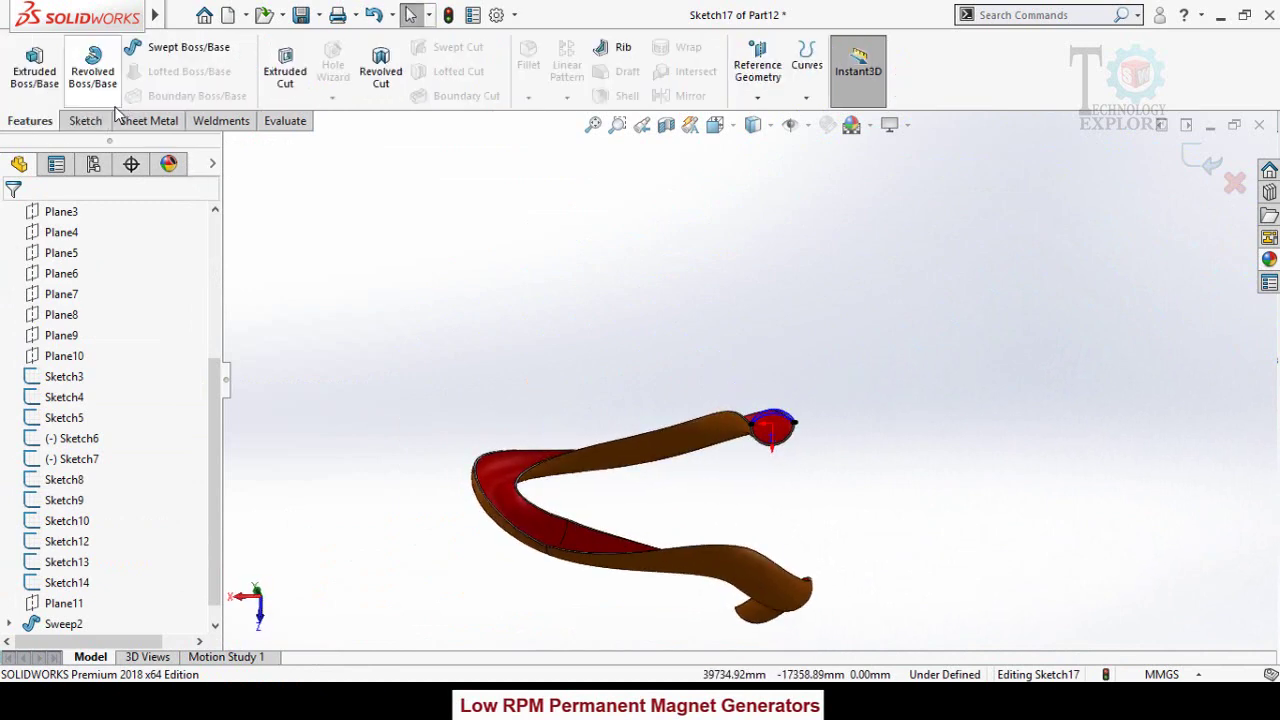
- Start a Swept Boss/Base and pick Sketch17 as the sweep profile
{"action": "left_click", "coordinate": [186, 50]}
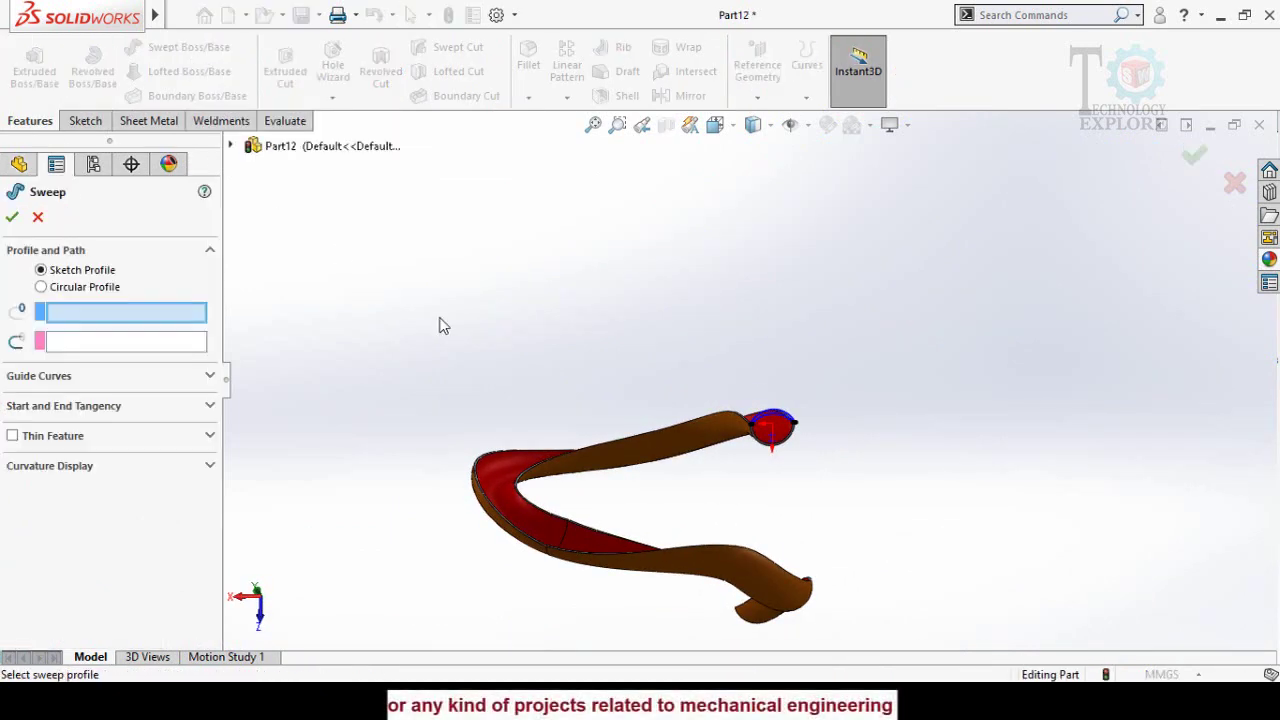
{"action": "middle_click_drag", "start_coordinate": [444, 326], "coordinate": [228, 160]}
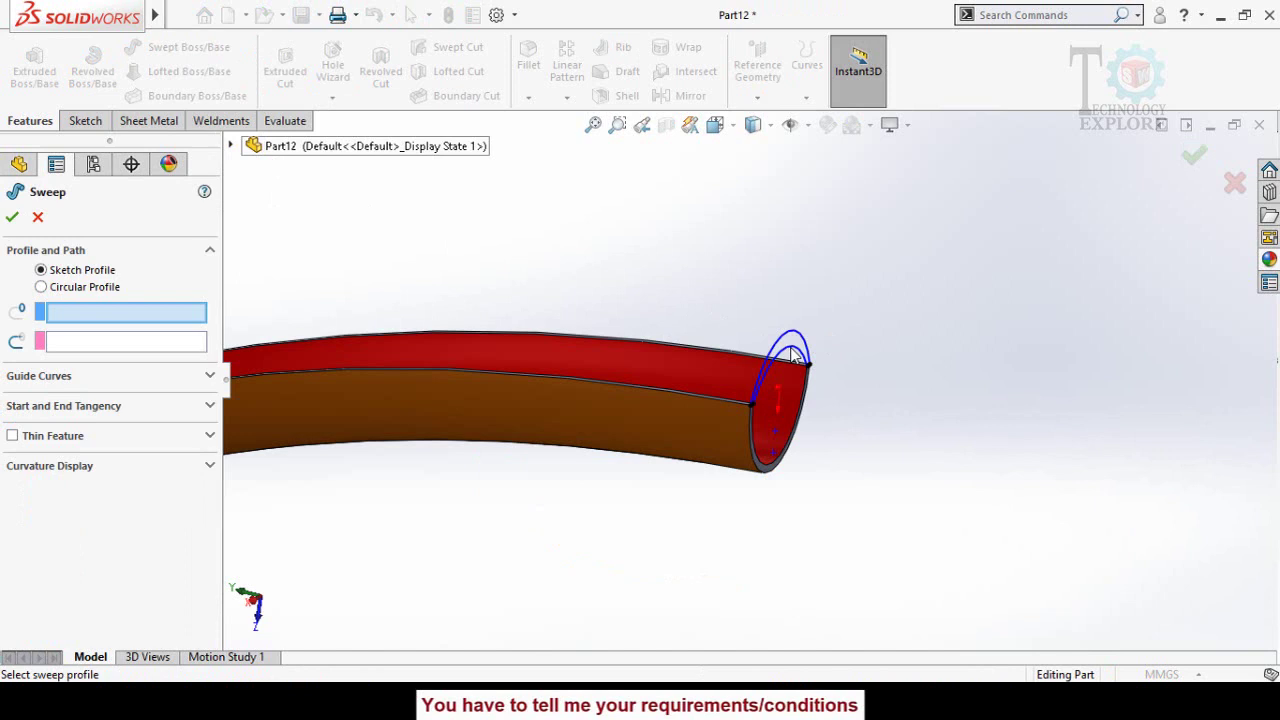
{"action": "scroll", "coordinate": [790, 360], "scroll_direction": "up", "scroll_amount": 3}
{"action": "scroll", "coordinate": [789, 364], "scroll_direction": "down", "scroll_amount": 5}
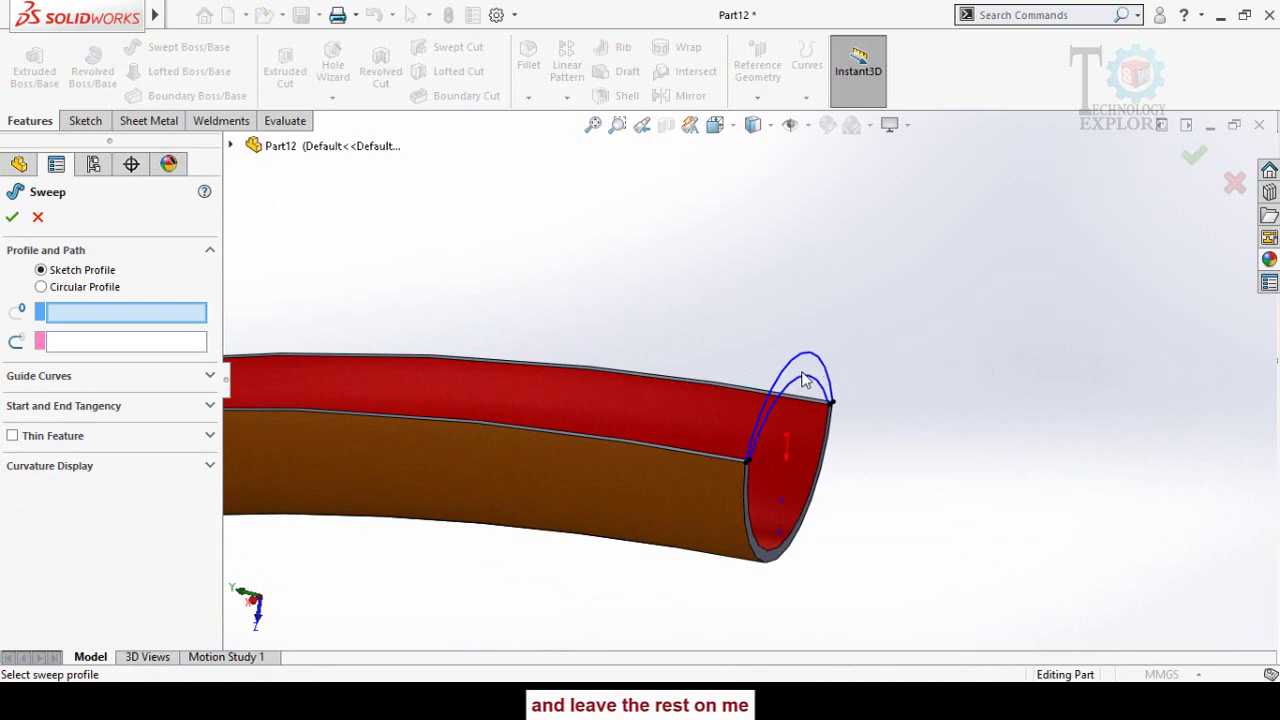
{"action": "scroll", "coordinate": [650, 317], "scroll_direction": "up", "scroll_amount": 5}
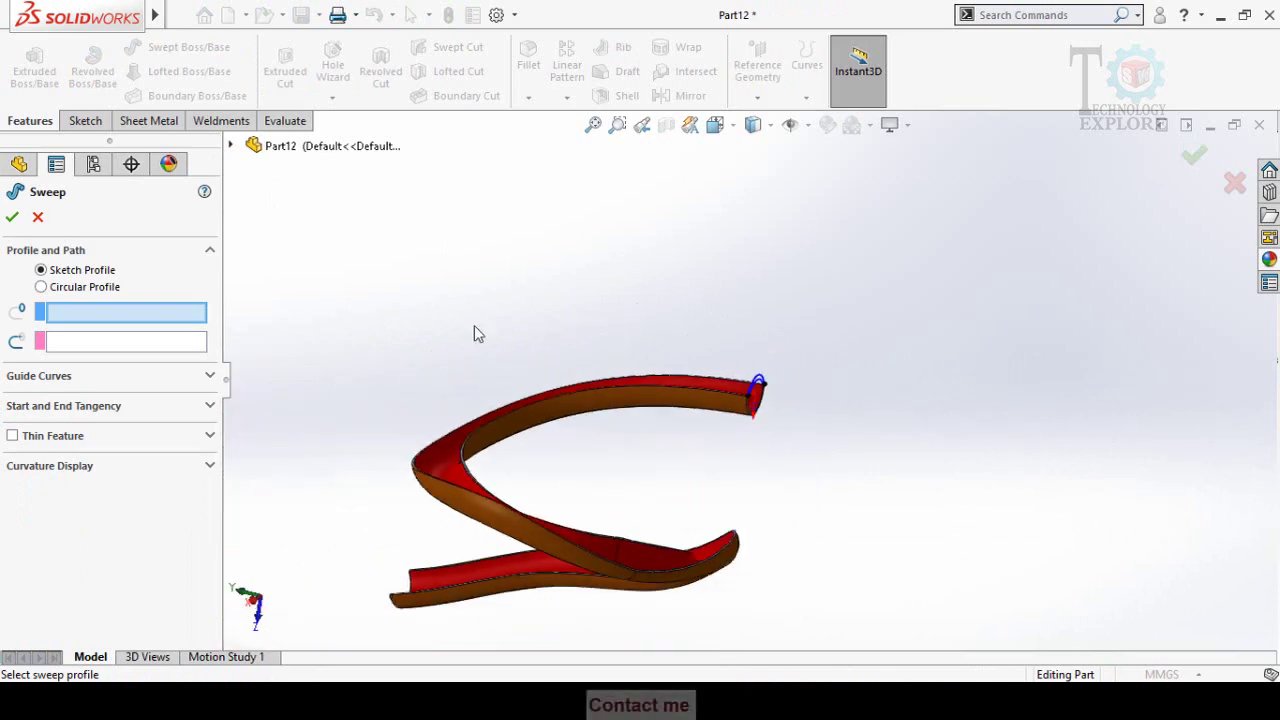
{"action": "left_click", "coordinate": [231, 147]}
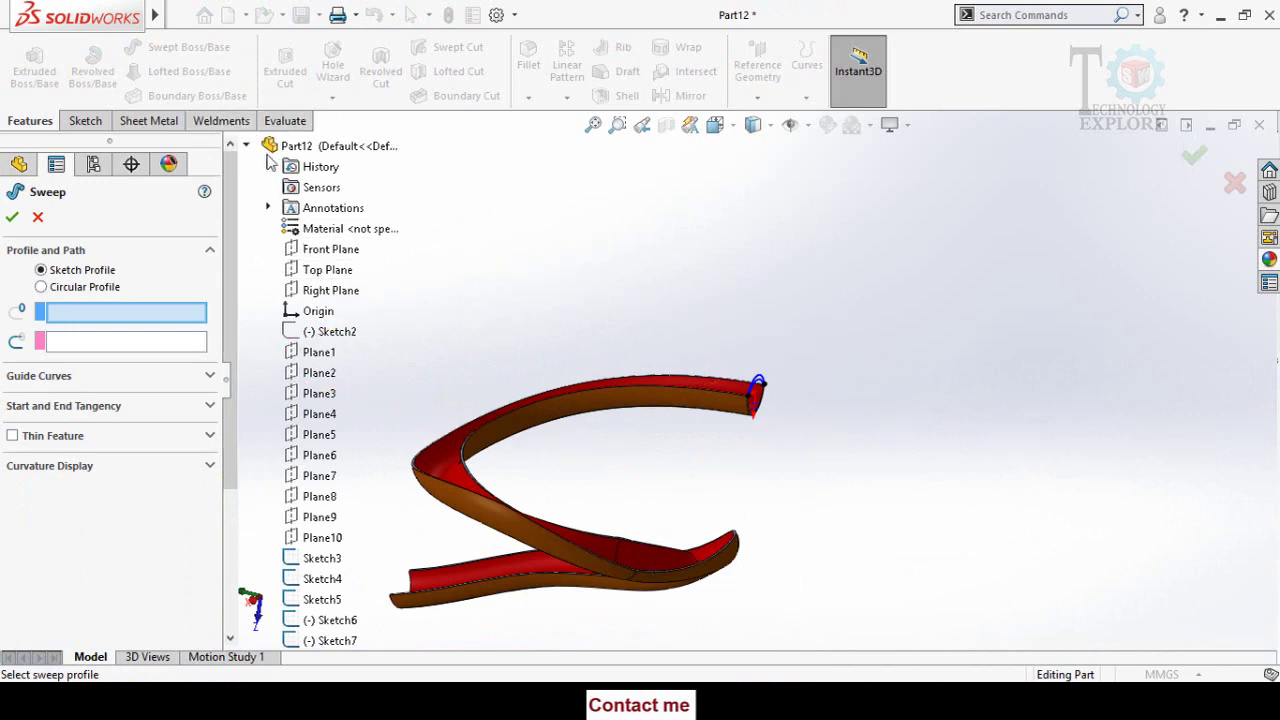
{"action": "scroll", "coordinate": [300, 350], "scroll_direction": "down", "scroll_amount": 3}
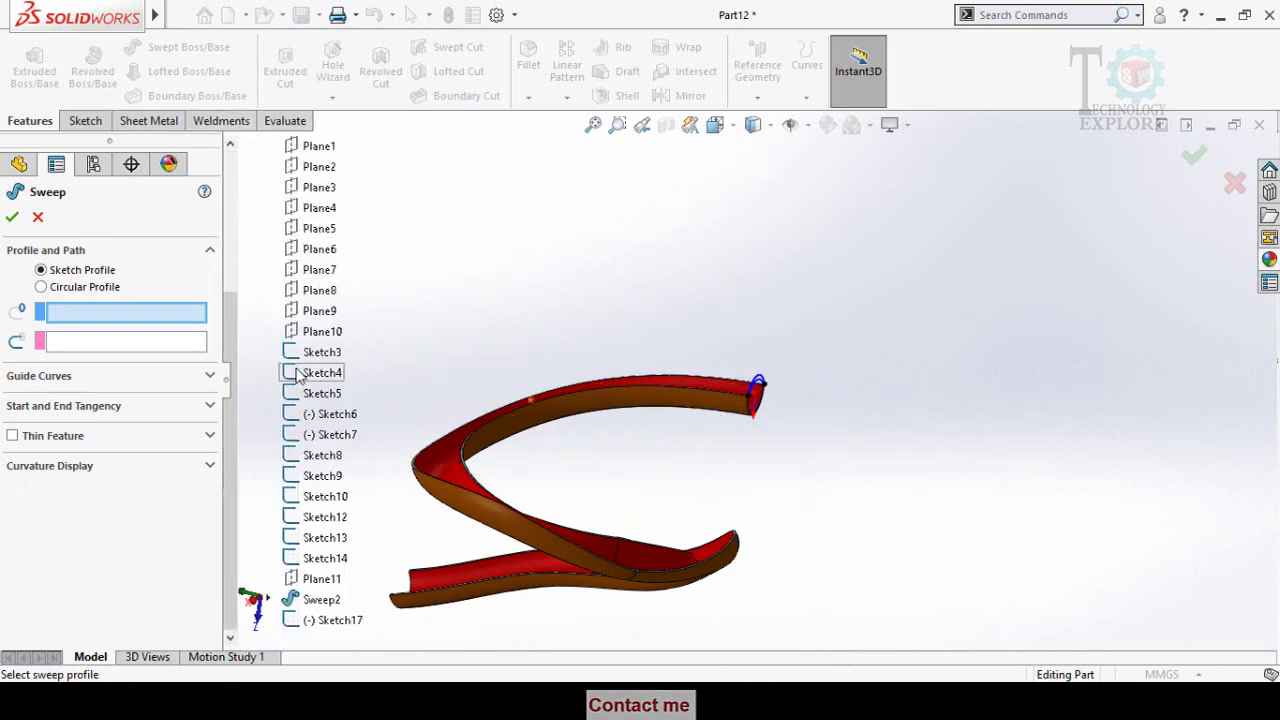
{"action": "left_click", "coordinate": [330, 621]}
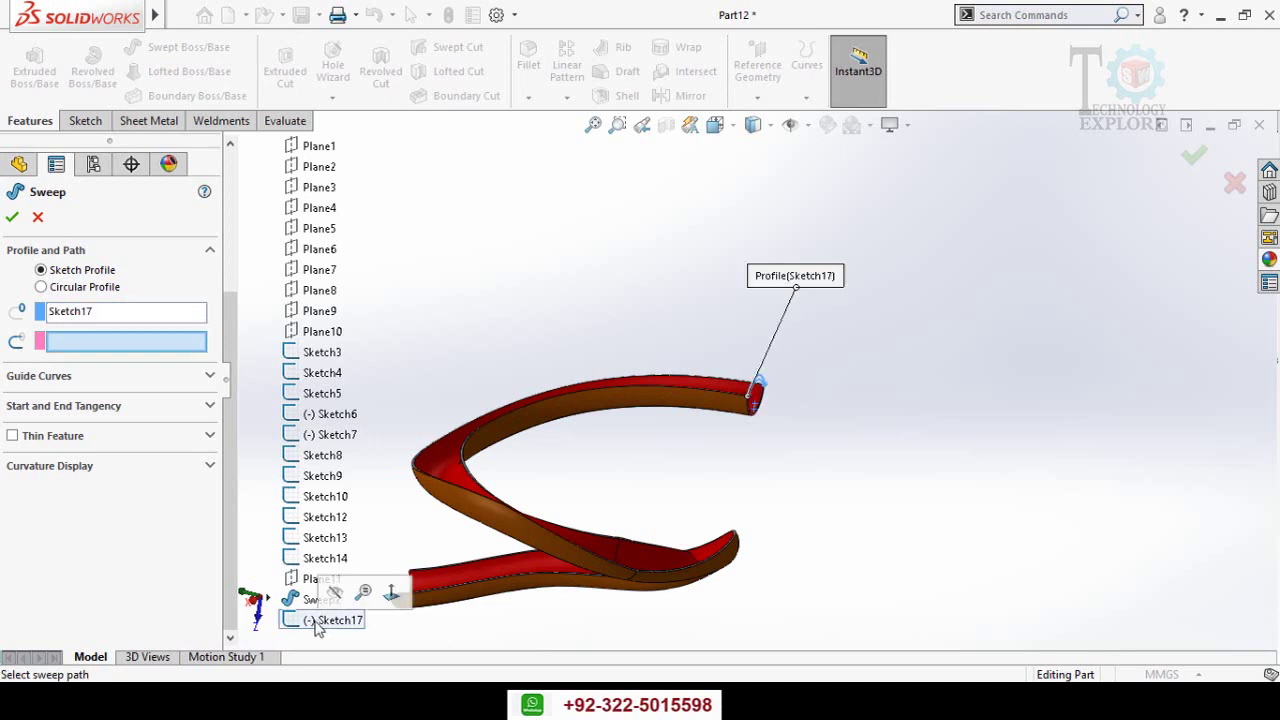
- Set 3DSketch1, found under Sweep2, as the sweep path
{"action": "scroll", "coordinate": [598, 460], "scroll_direction": "down", "scroll_amount": 3}
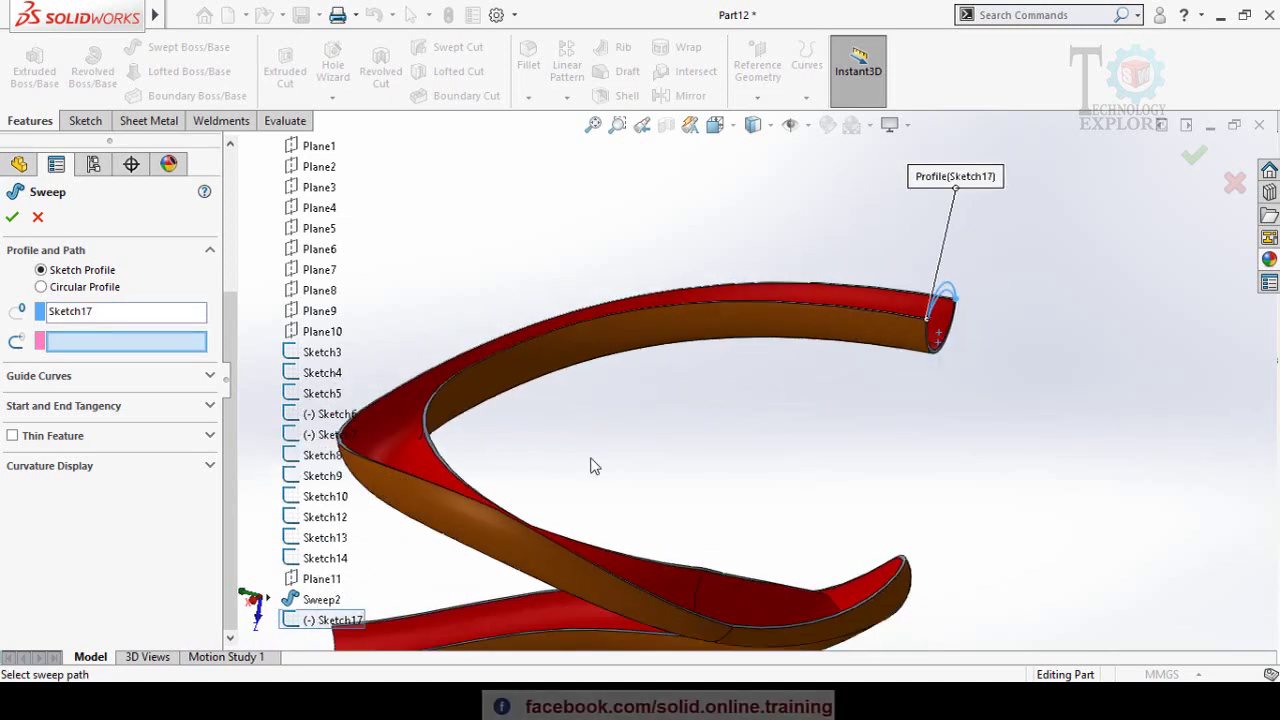
{"action": "scroll", "coordinate": [770, 410], "scroll_direction": "up", "scroll_amount": 3}
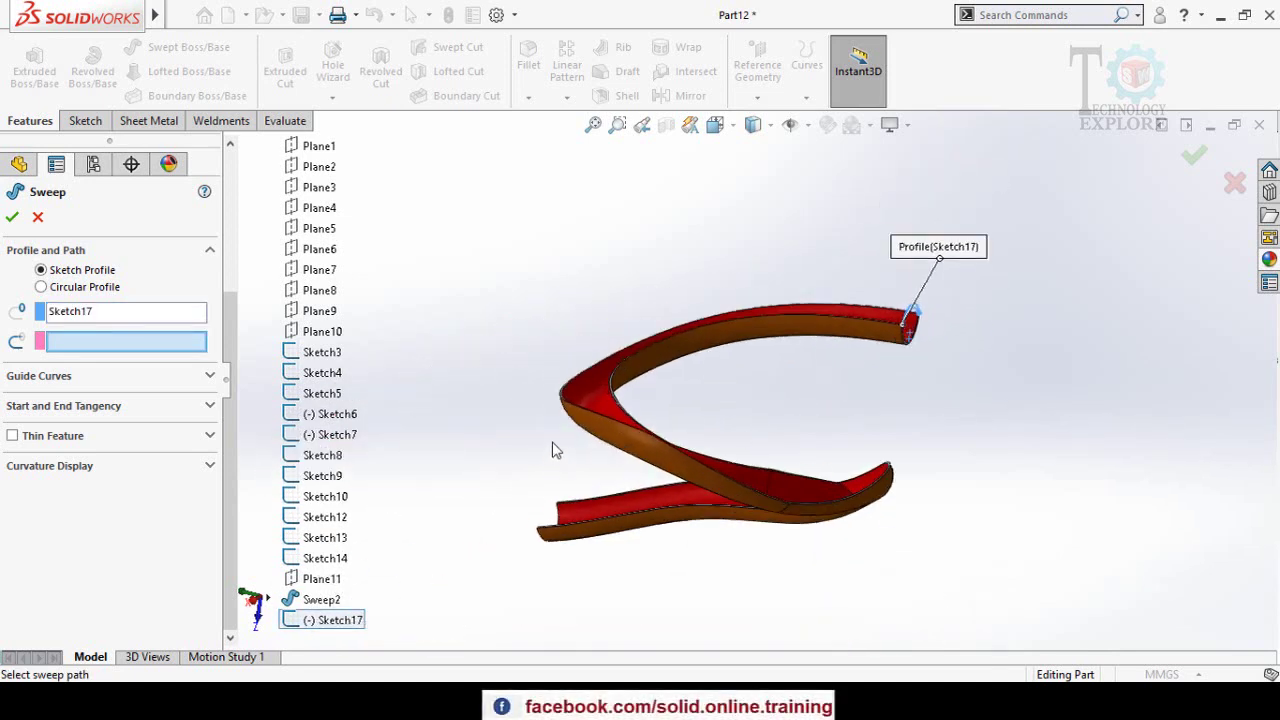
{"action": "scroll", "coordinate": [533, 450], "scroll_direction": "down", "scroll_amount": 2}
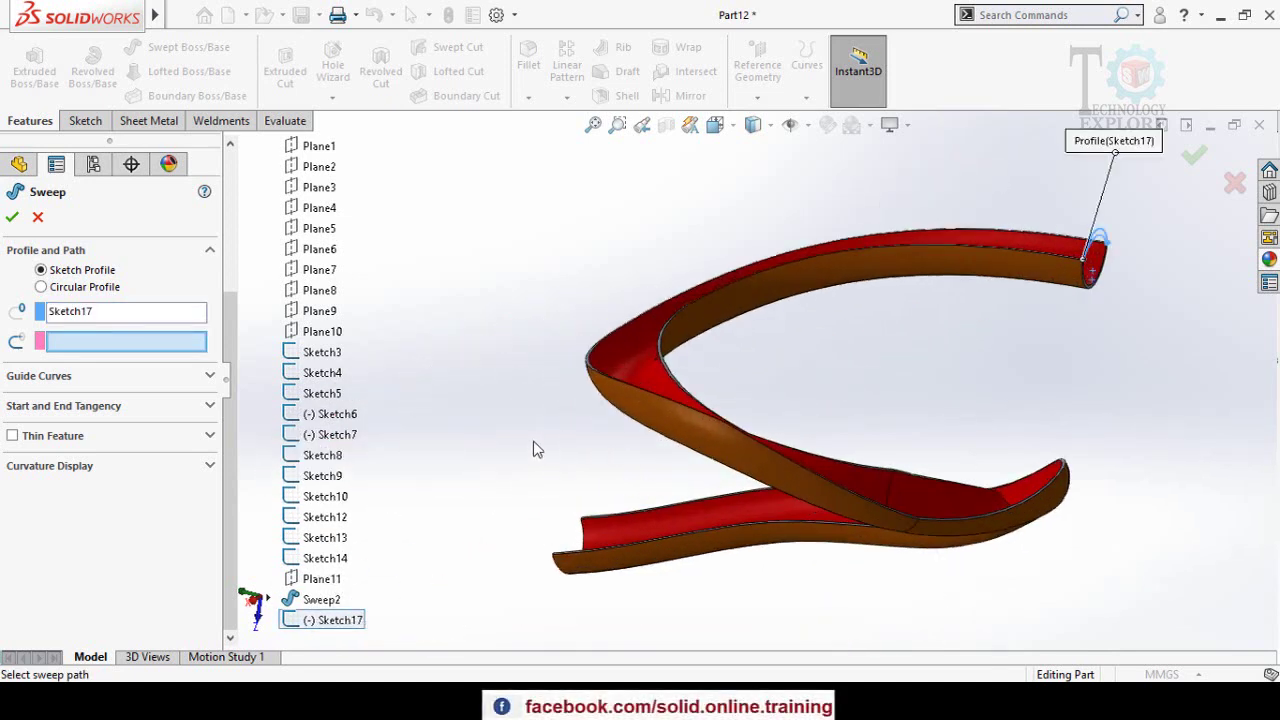
{"action": "left_click", "coordinate": [268, 600]}
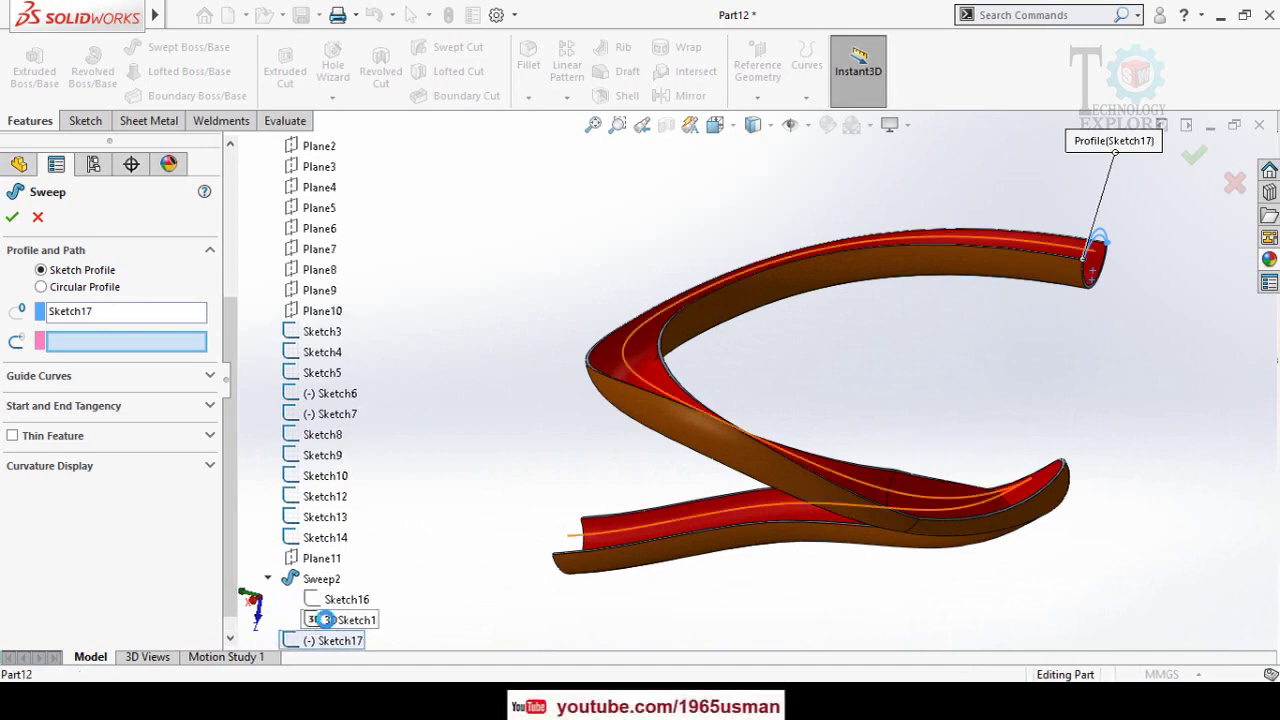
{"action": "left_click", "coordinate": [325, 620]}
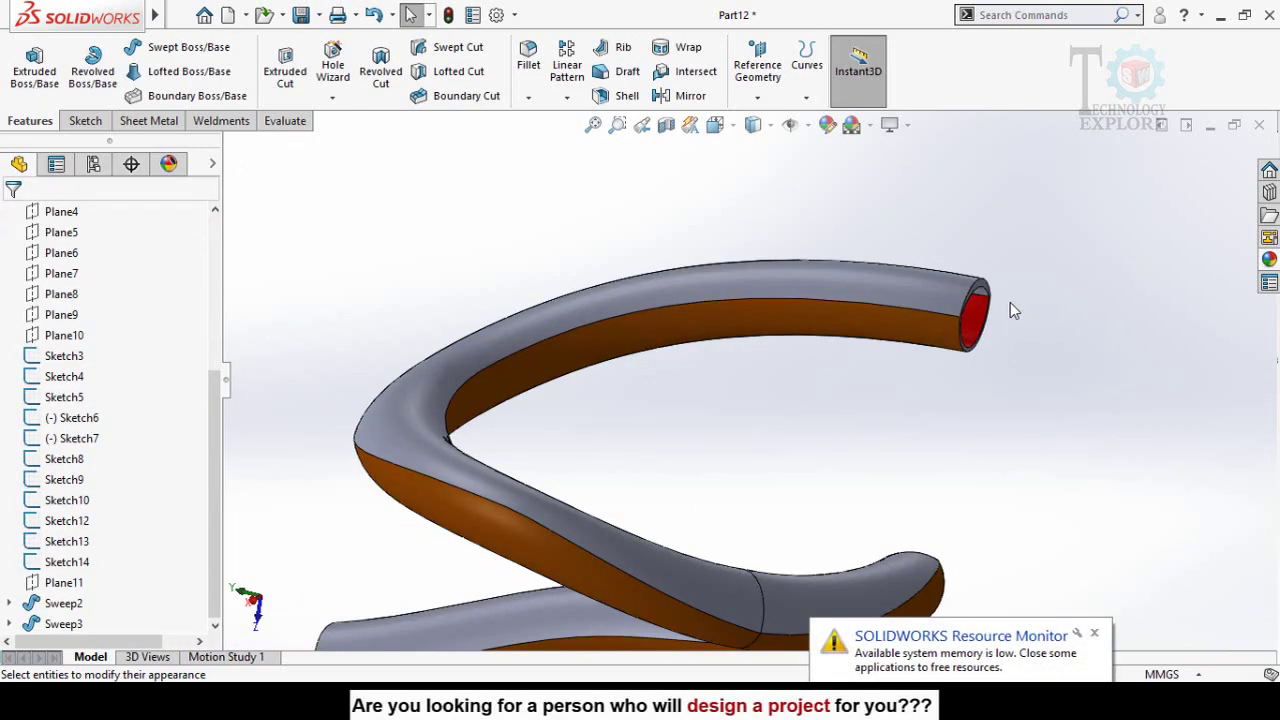
- Edit the appearance of Sweep3 and browse to Plastic > Clear Plastic
{"action": "left_click", "coordinate": [910, 295]}
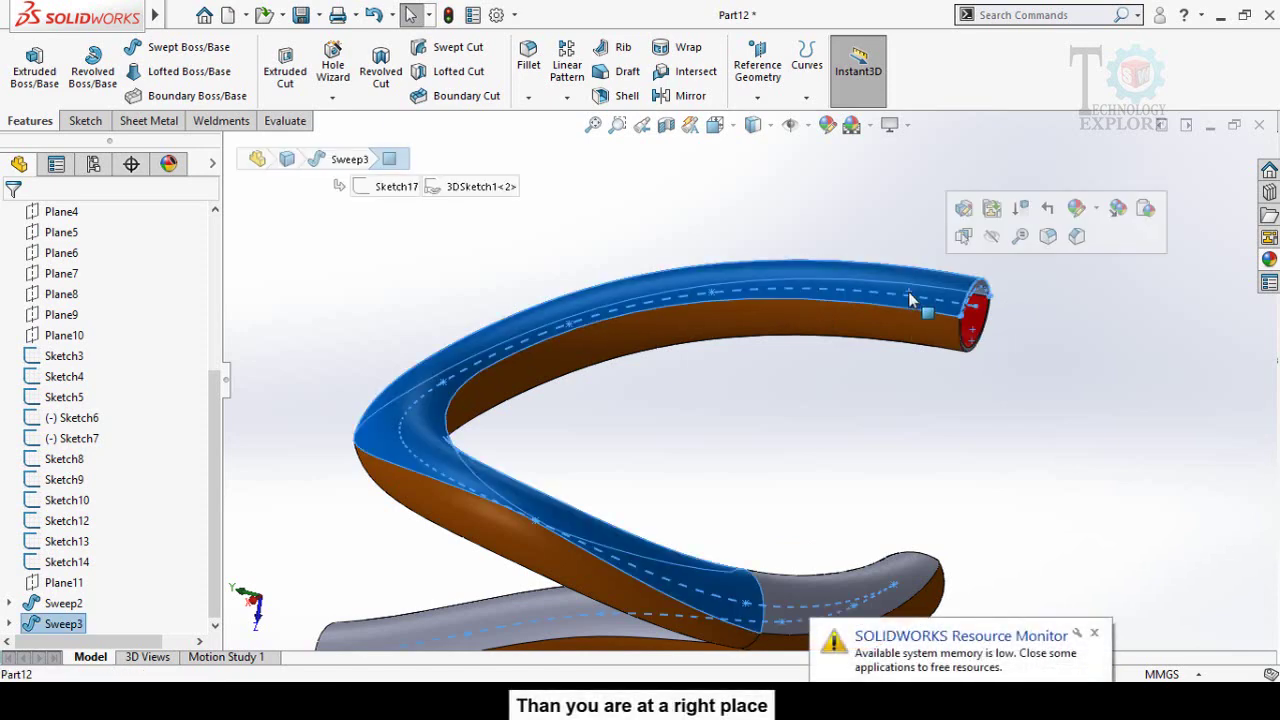
{"action": "left_click", "coordinate": [1076, 208]}
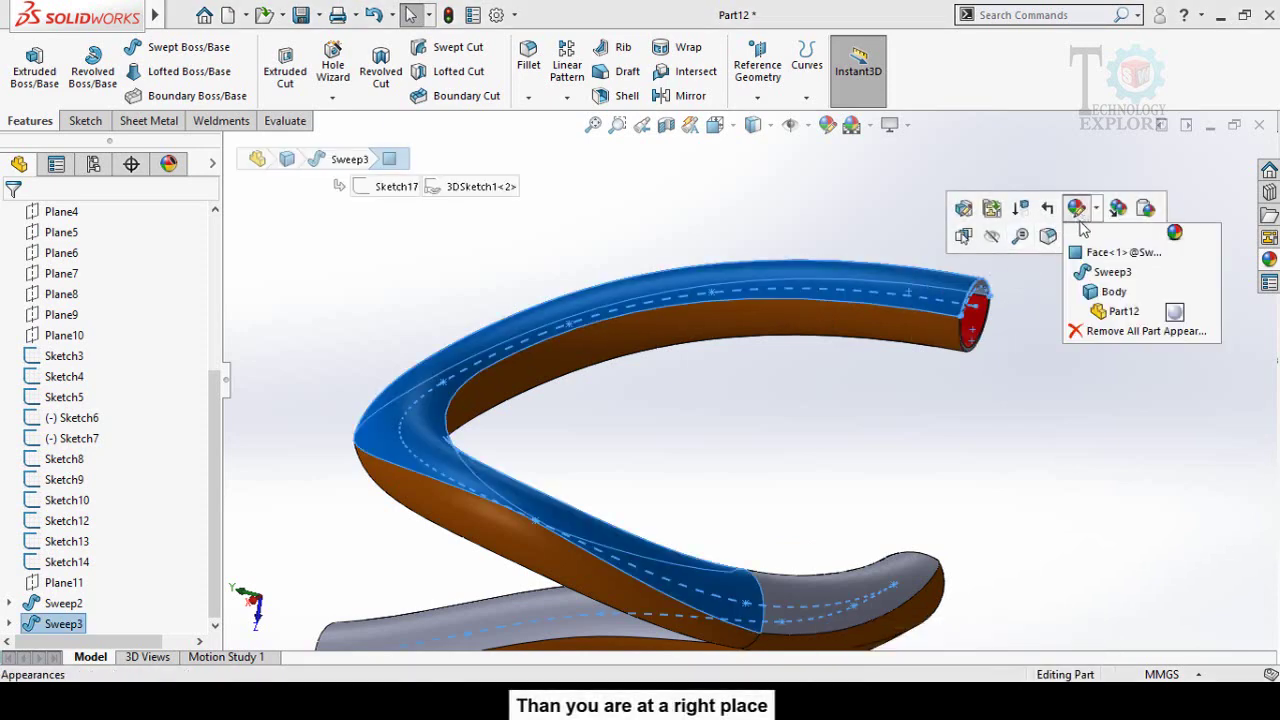
{"action": "left_click", "coordinate": [1105, 272]}
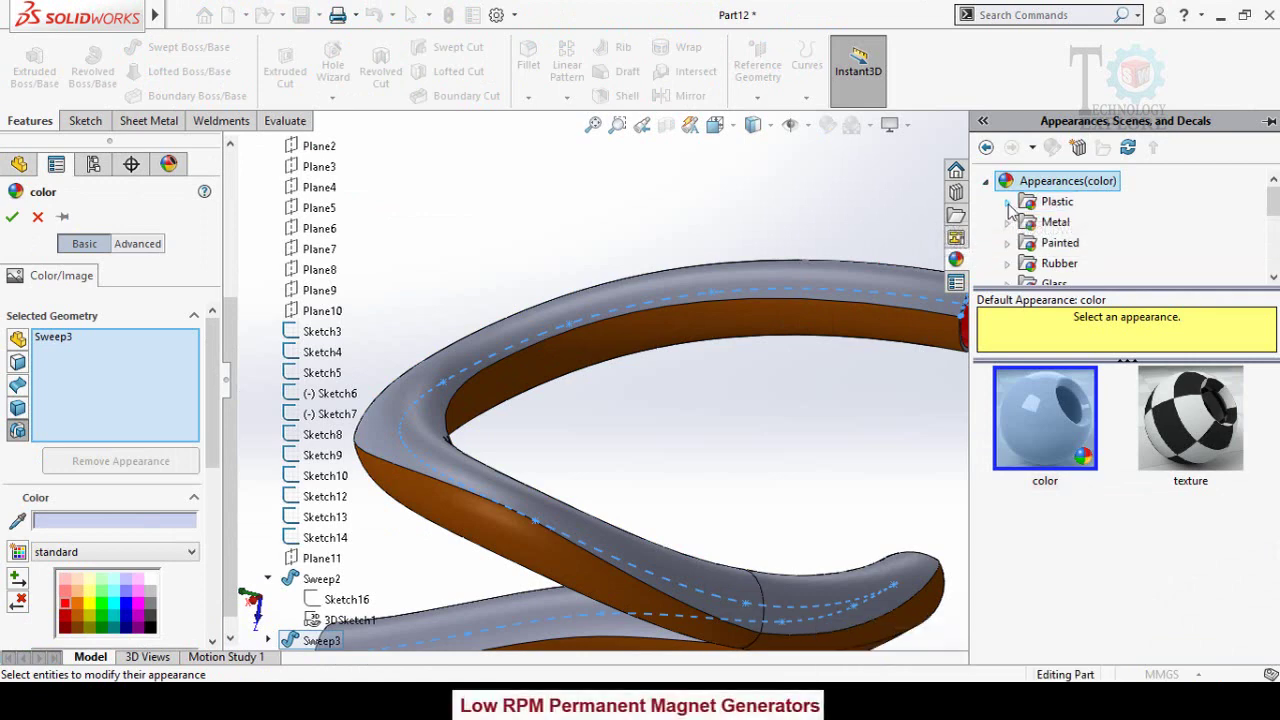
{"action": "left_click", "coordinate": [1008, 203]}
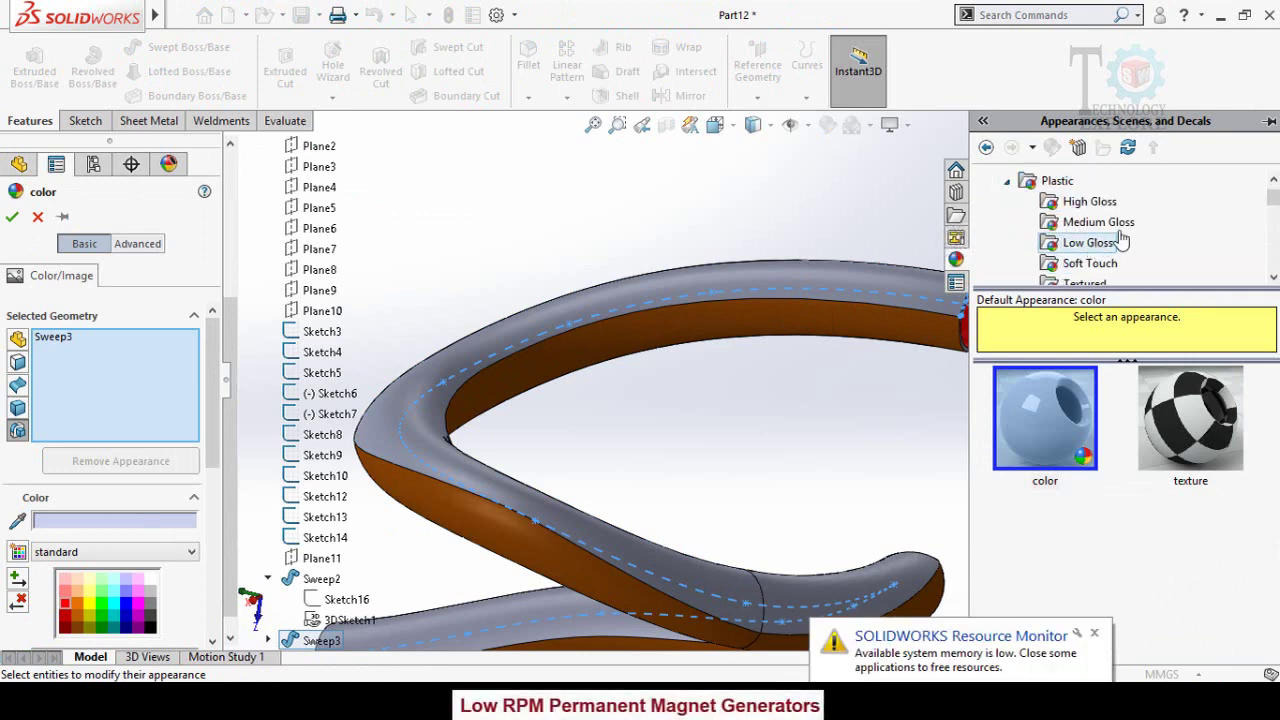
{"action": "scroll", "coordinate": [1122, 240], "scroll_direction": "down", "scroll_amount": 1}
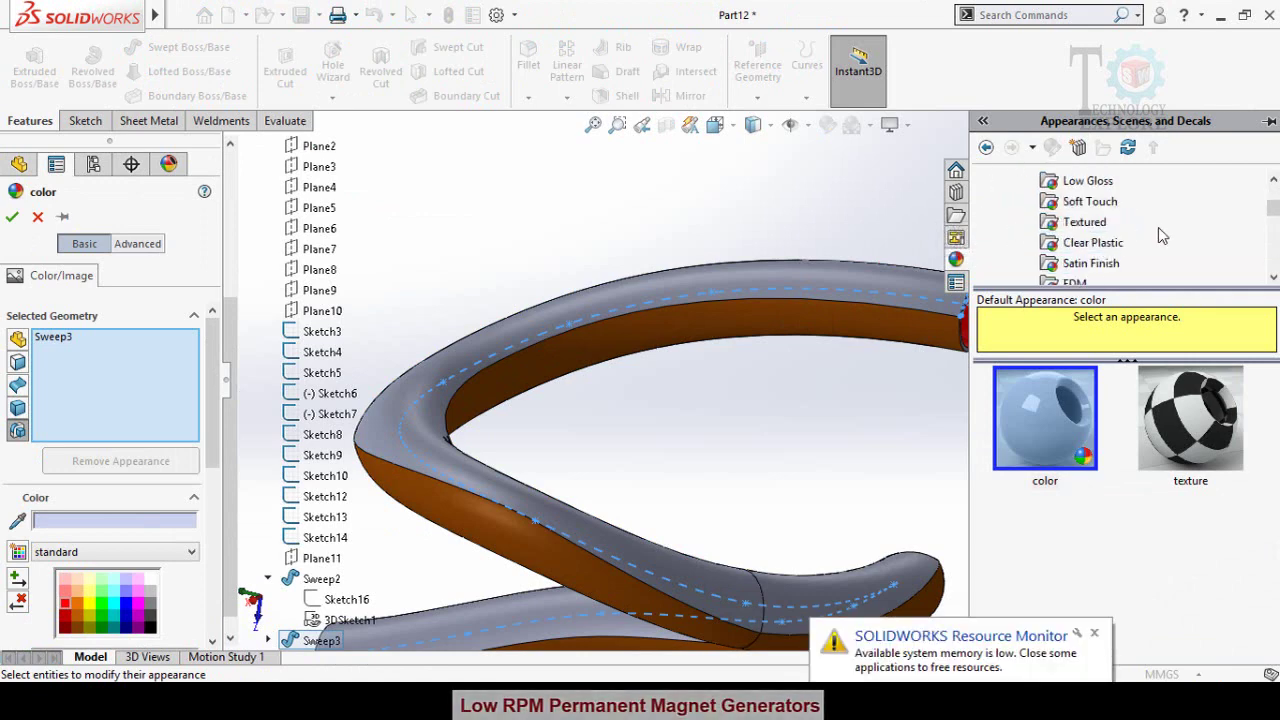
{"action": "left_click", "coordinate": [1088, 245]}
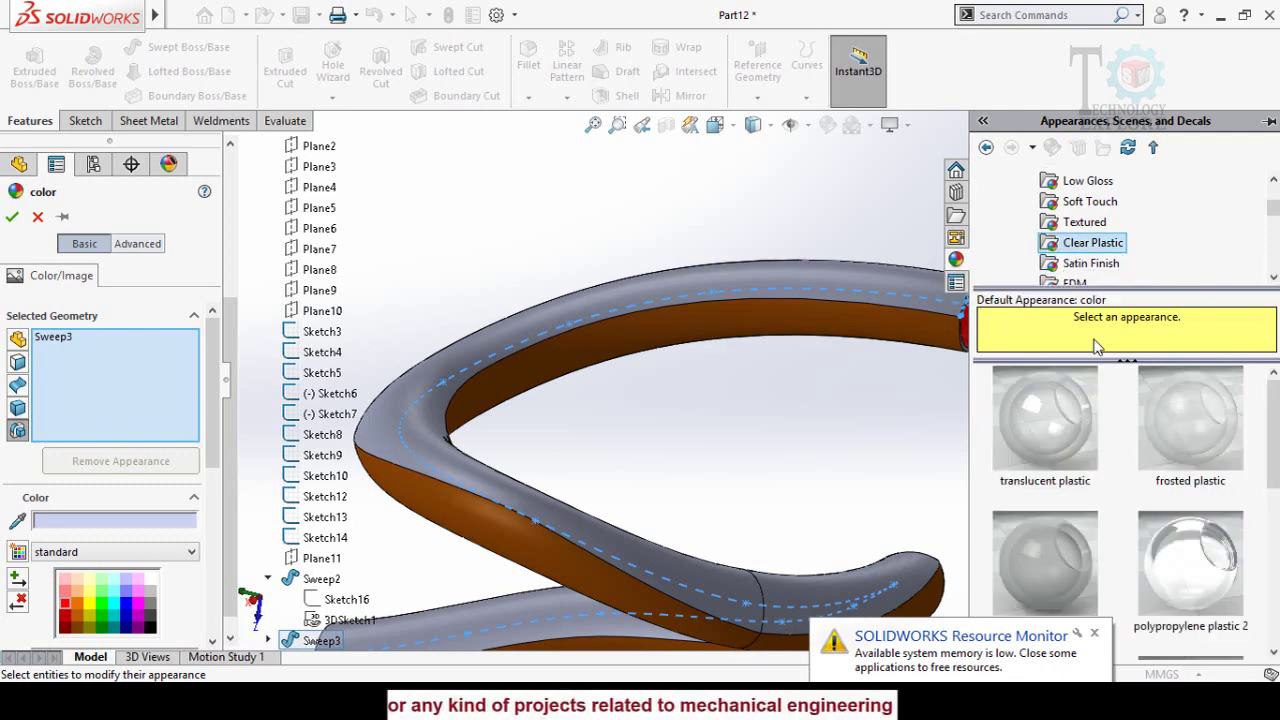
- Preview several clear plastics, then apply polycarbonate plastic to the cover
{"action": "left_click", "coordinate": [1075, 433]}
{"action": "left_click", "coordinate": [1150, 440]}
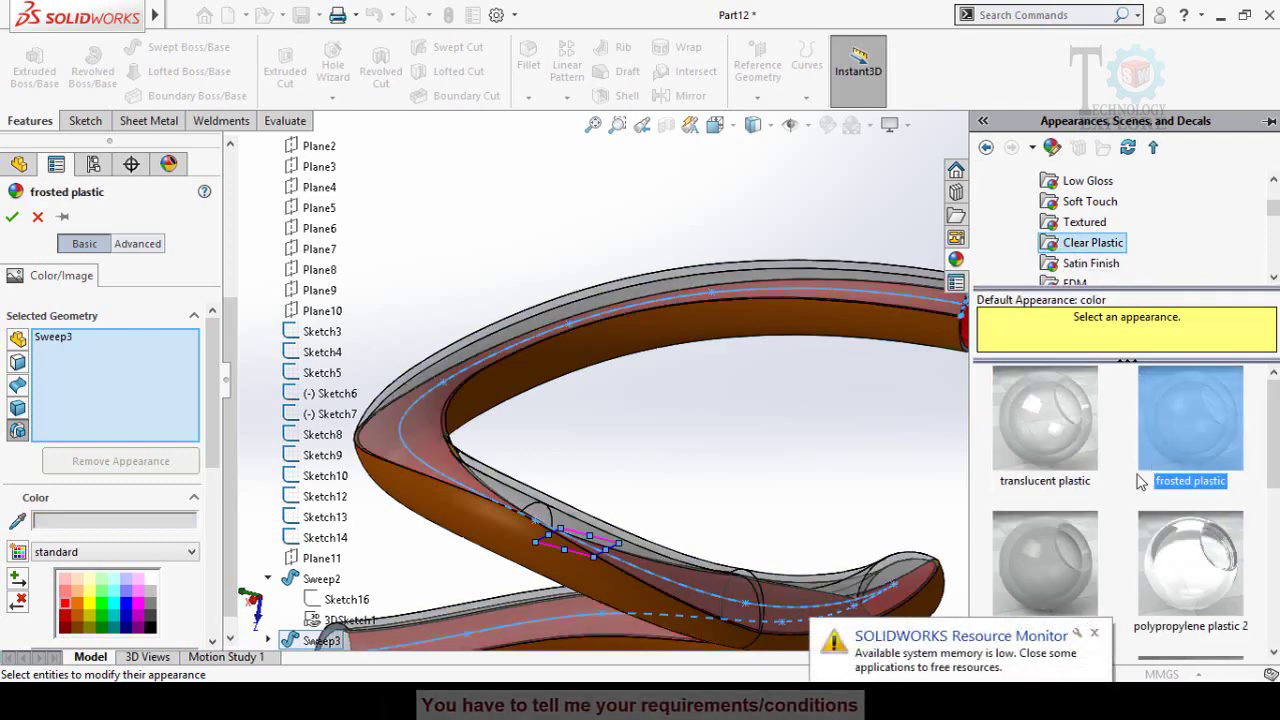
{"action": "scroll", "coordinate": [1100, 484], "scroll_direction": "down", "scroll_amount": 3}
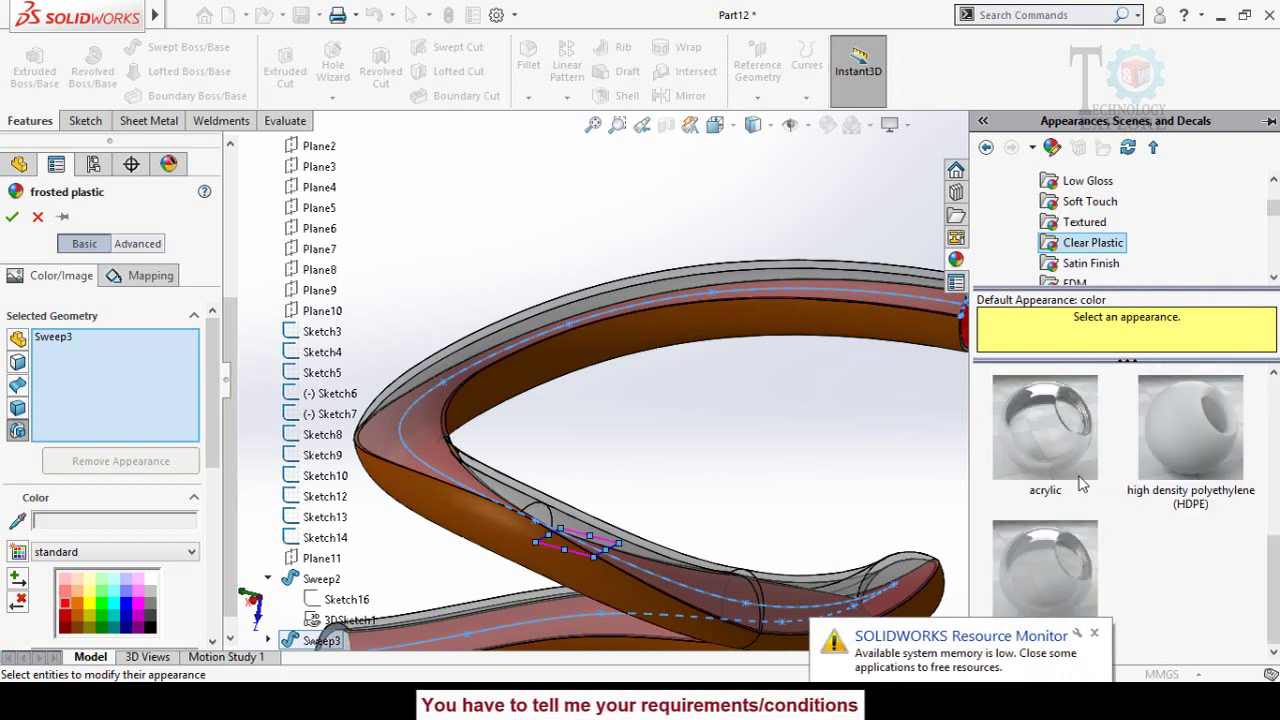
{"action": "left_click", "coordinate": [1050, 425]}
{"action": "left_click", "coordinate": [1035, 576]}
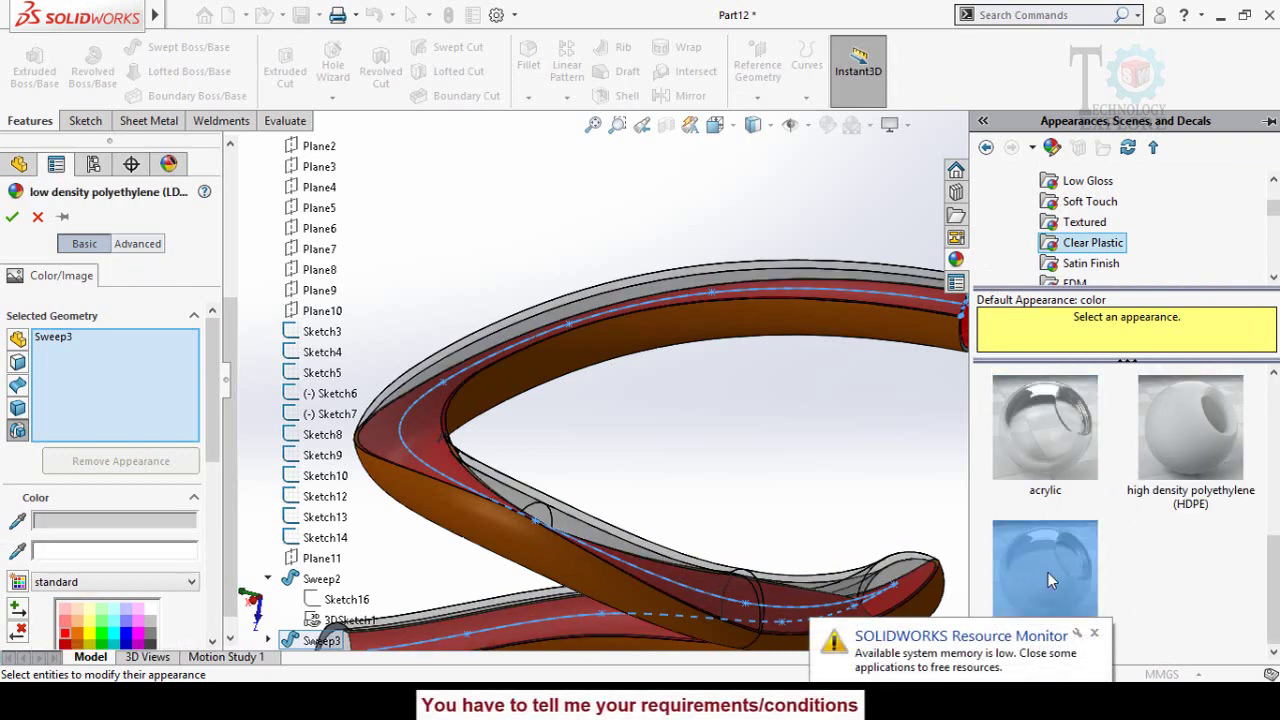
{"action": "scroll", "coordinate": [1131, 567], "scroll_direction": "up", "scroll_amount": 3}
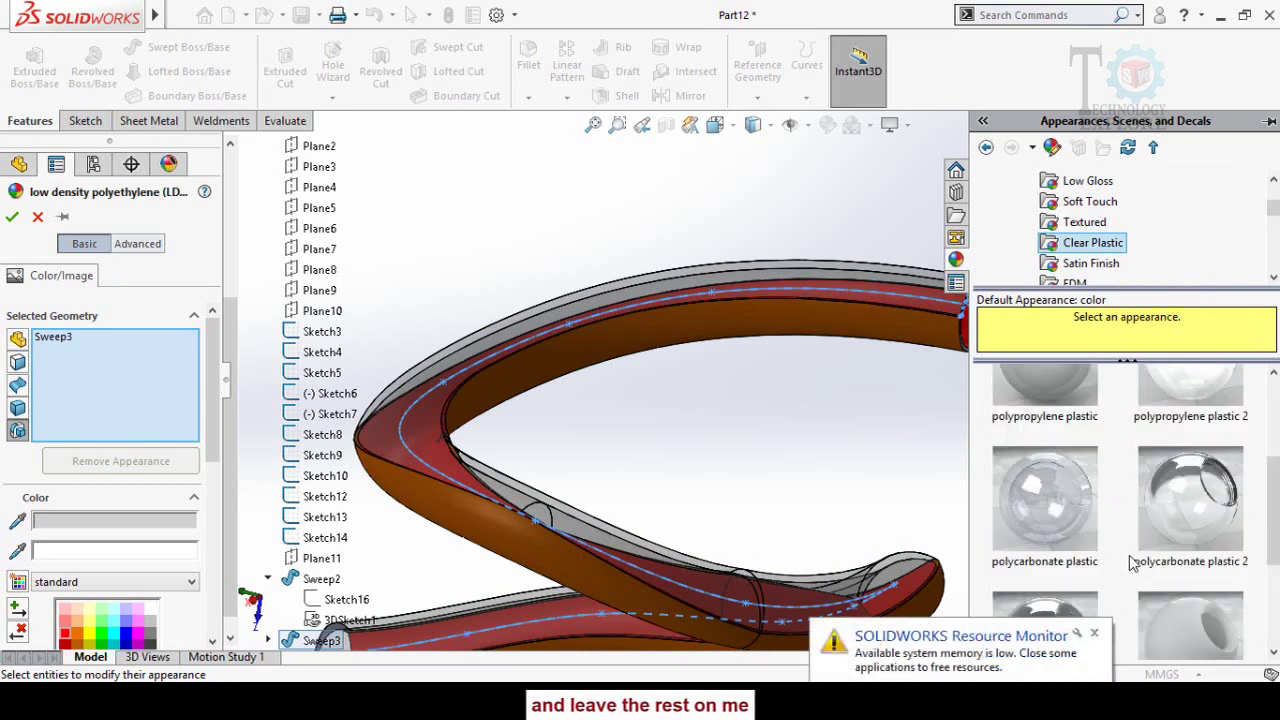
{"action": "left_click", "coordinate": [1067, 529]}
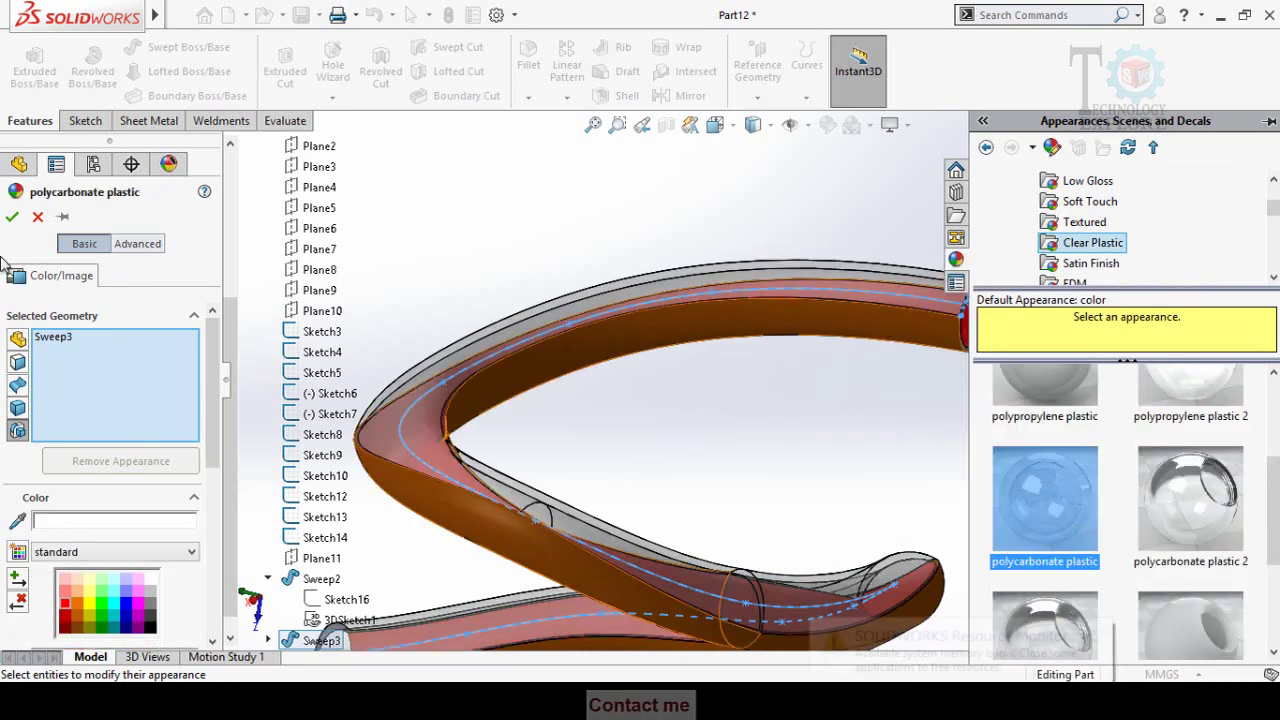
{"action": "left_click", "coordinate": [14, 219]}
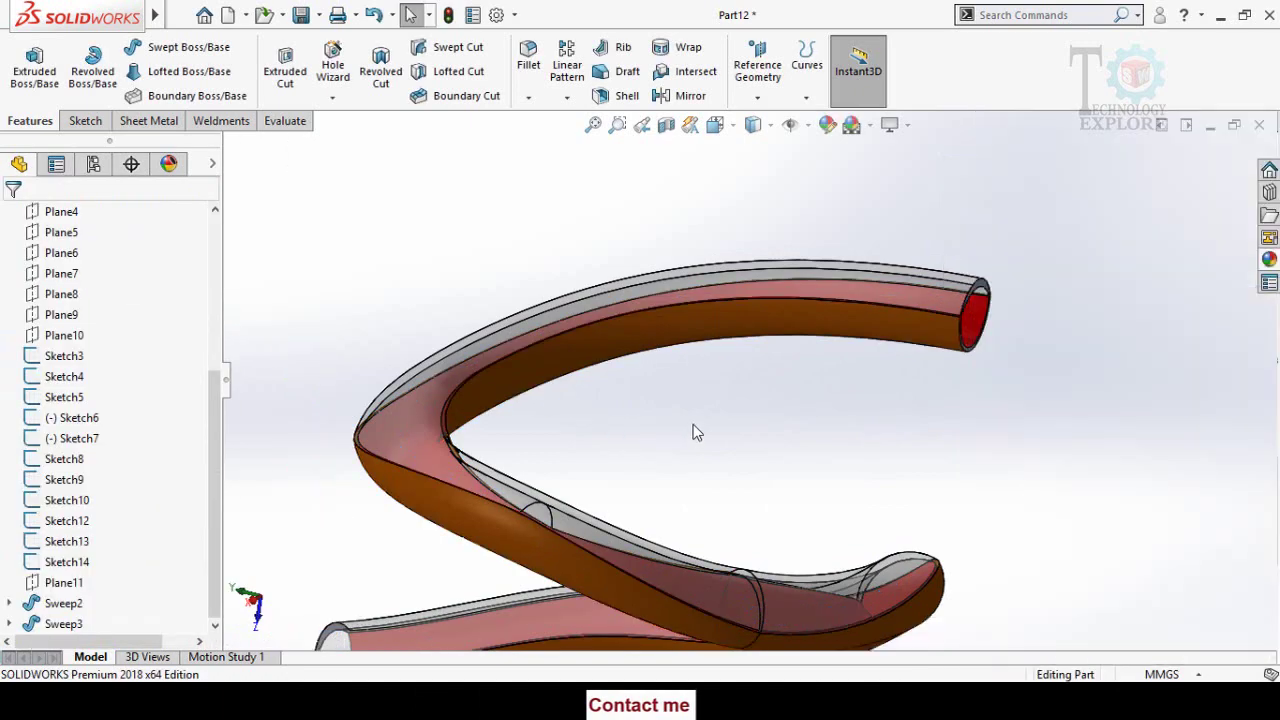
{"action": "scroll", "coordinate": [694, 432], "scroll_direction": "down", "scroll_amount": 3}
{"action": "middle_click_drag", "start_coordinate": [694, 432], "coordinate": [826, 546]}
{"action": "scroll", "coordinate": [723, 437], "scroll_direction": "down", "scroll_amount": 2}
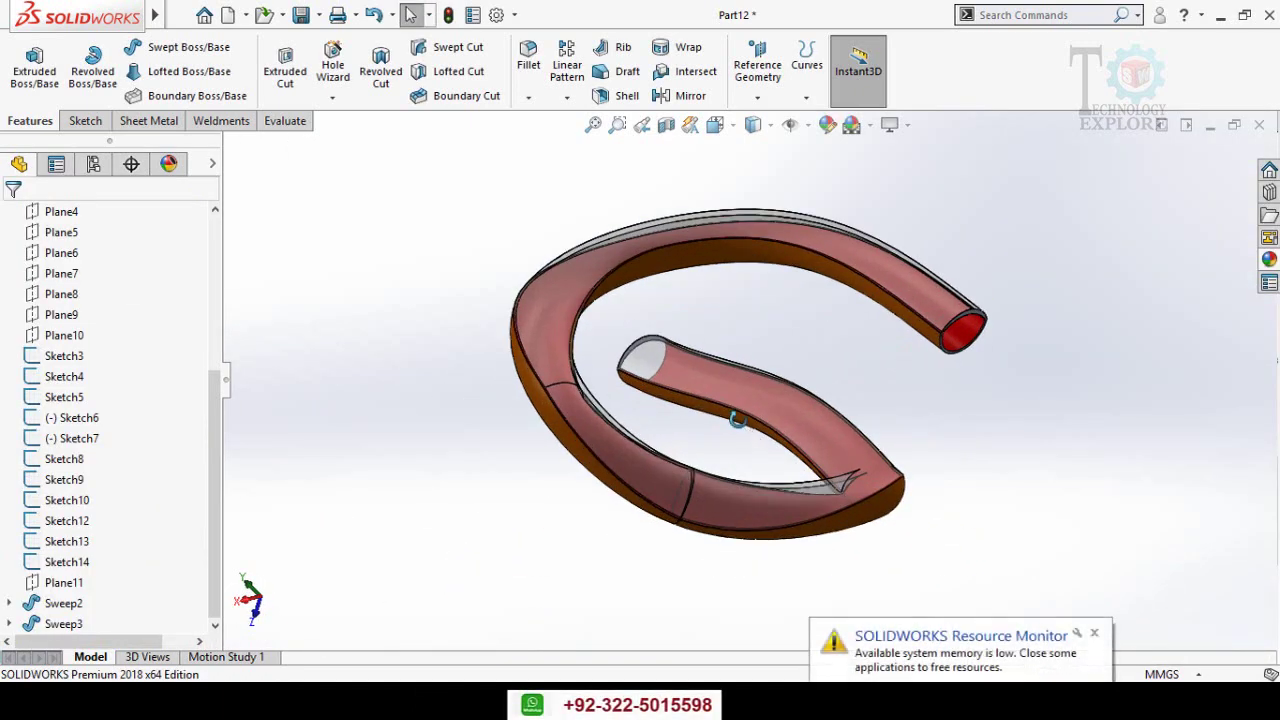
{"action": "scroll", "coordinate": [735, 415], "scroll_direction": "down", "scroll_amount": 2}
{"action": "middle_click_drag", "start_coordinate": [735, 413], "coordinate": [769, 397]}
{"action": "scroll", "coordinate": [780, 374], "scroll_direction": "down", "scroll_amount": 3}
{"action": "scroll", "coordinate": [785, 371], "scroll_direction": "up", "scroll_amount": 4}
{"action": "mouse_move", "coordinate": [686, 363]}
{"action": "middle_mouse_down"}
{"action": "mouse_move", "coordinate": [717, 326]}
{"action": "mouse_move", "coordinate": [665, 333]}
{"action": "mouse_move", "coordinate": [651, 394]}
{"action": "mouse_move", "coordinate": [694, 360]}
{"action": "mouse_move", "coordinate": [654, 309]}
{"action": "mouse_move", "coordinate": [663, 294]}
{"action": "mouse_move", "coordinate": [593, 268]}
{"action": "mouse_move", "coordinate": [586, 311]}
{"action": "mouse_move", "coordinate": [620, 331]}
{"action": "mouse_move", "coordinate": [643, 313]}
{"action": "mouse_move", "coordinate": [776, 350]}
{"action": "middle_mouse_up"}
{"action": "scroll", "coordinate": [654, 330], "scroll_direction": "down", "scroll_amount": 3}
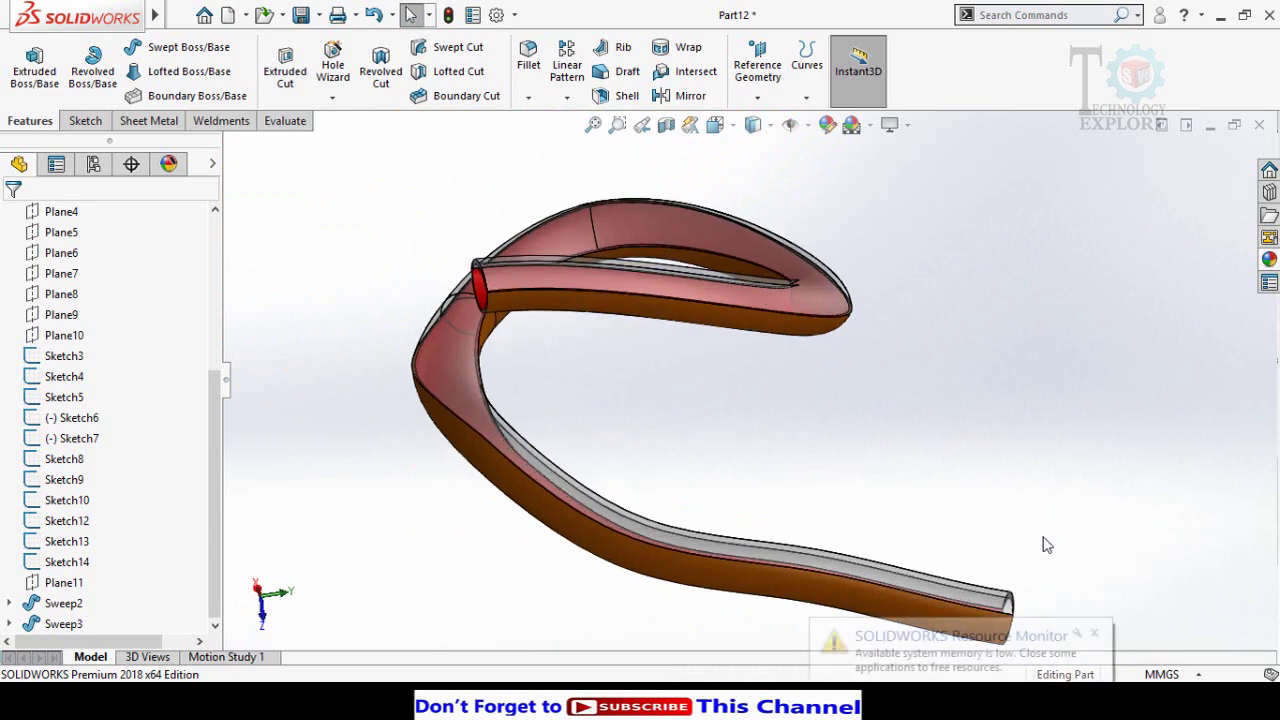
{"action": "left_click", "coordinate": [1097, 633]}
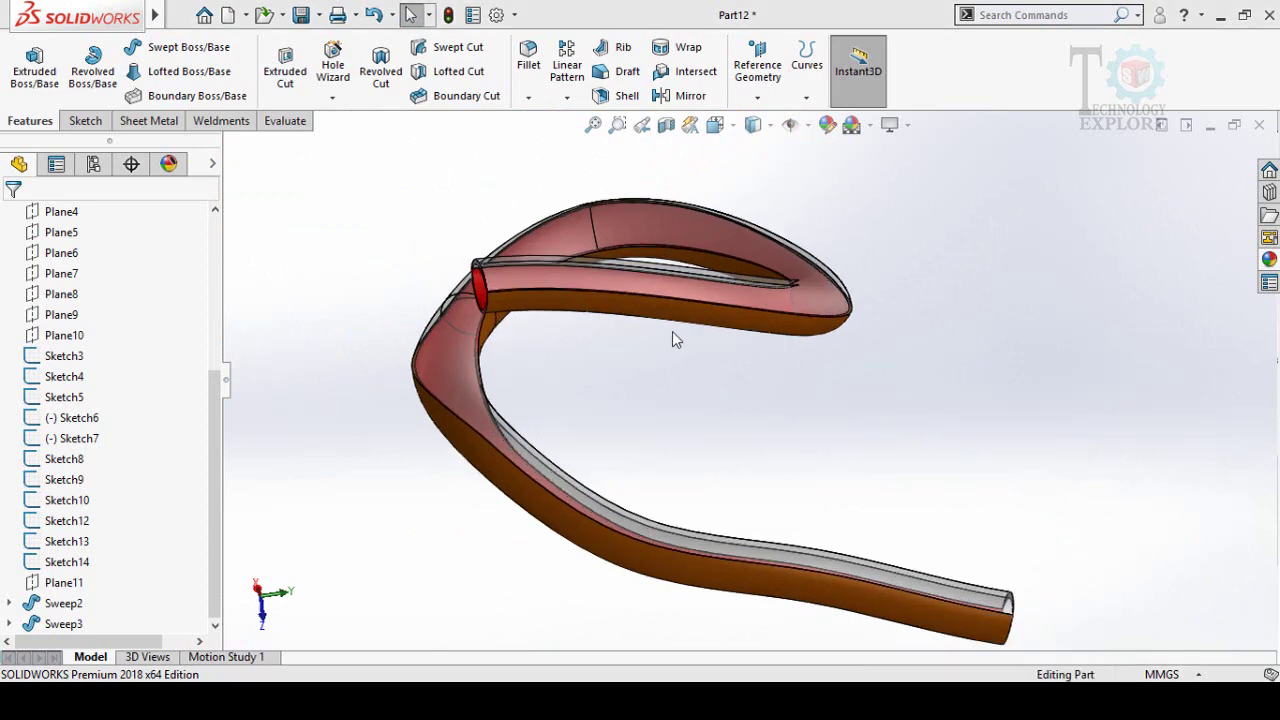